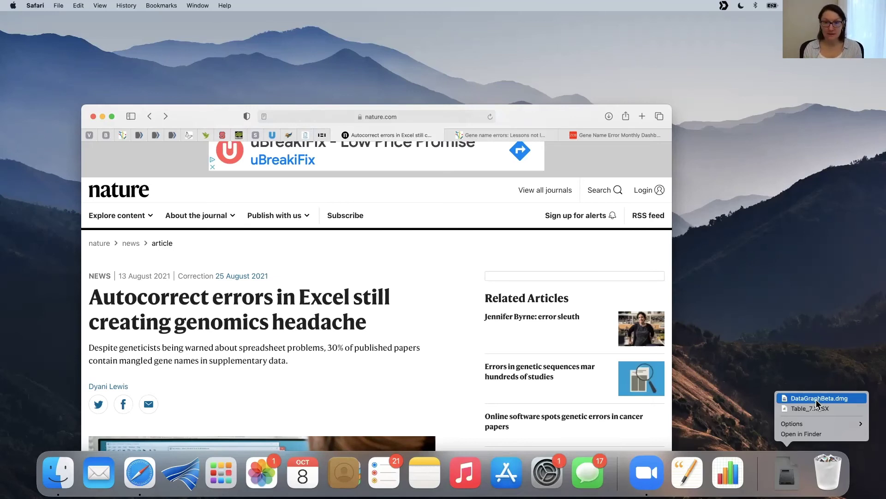
Step: Open the DataGraphBeta.dmg disk image from the downloads and place its window over the browser
{"action": "left_click", "coordinate": [785, 364]}
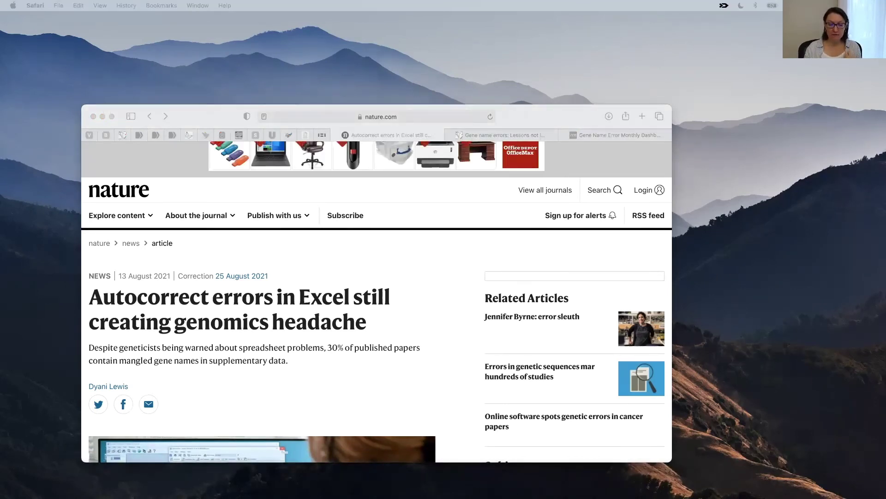
{"action": "left_click_drag", "start_coordinate": [739, 62], "coordinate": [339, 181]}
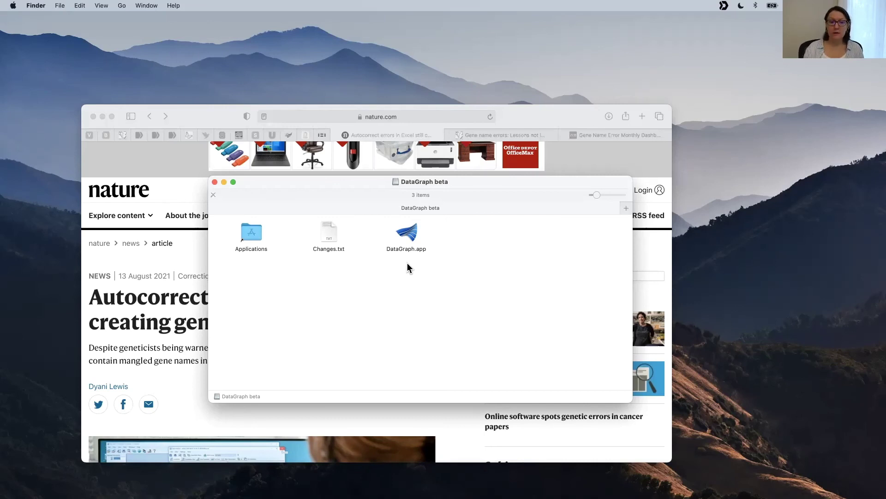
{"action": "left_click_drag", "start_coordinate": [380, 182], "coordinate": [372, 157]}
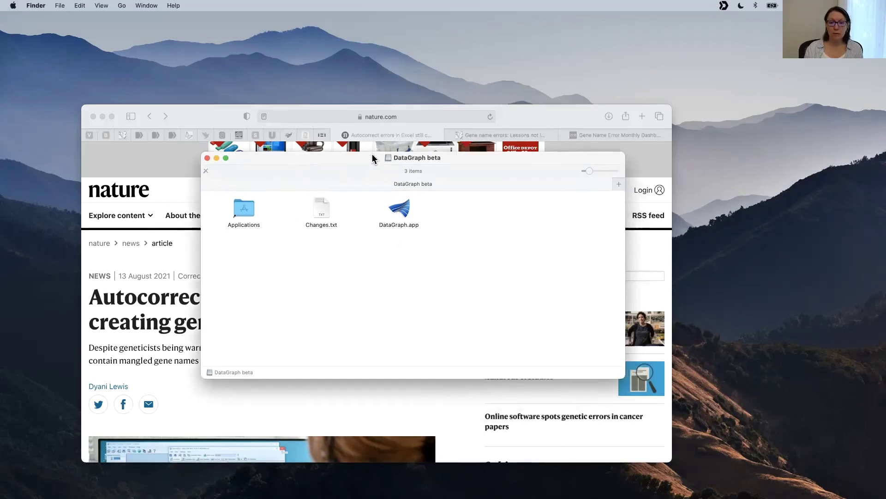
Step: Preview the release notes in Changes.txt, close the preview, and select DataGraph.app
{"action": "left_click", "coordinate": [324, 209]}
{"action": "key", "text": "space"}
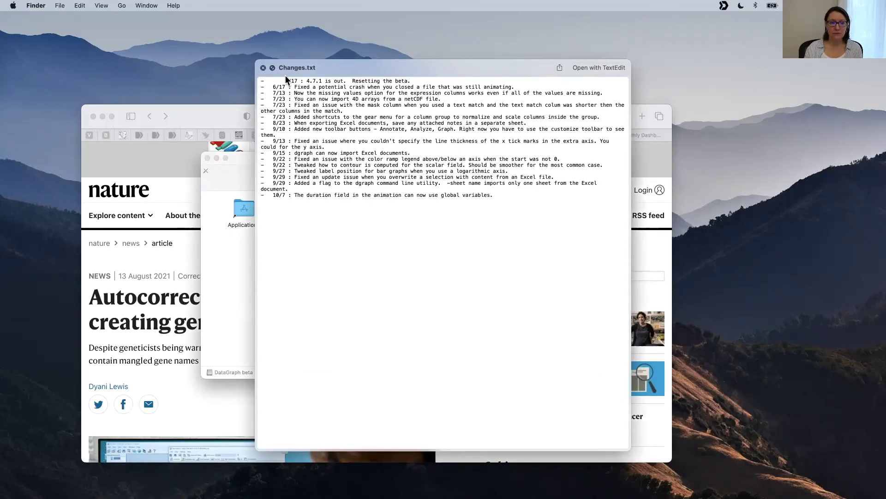
{"action": "left_click", "coordinate": [263, 68]}
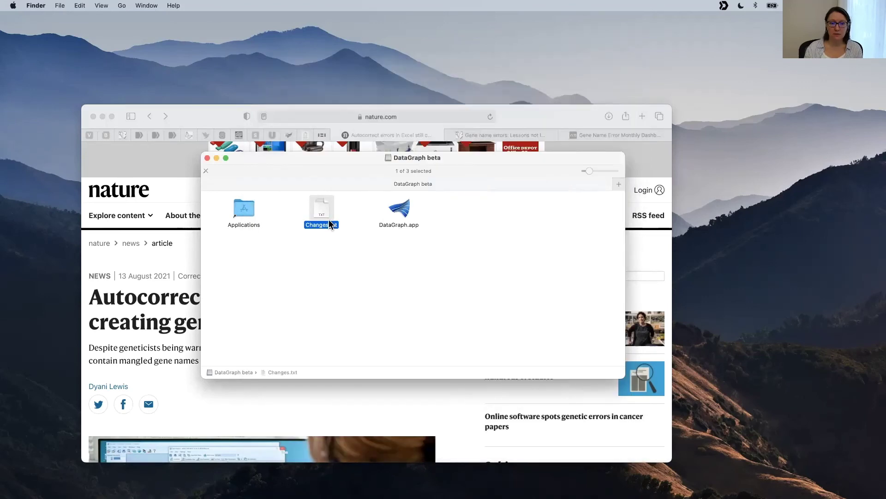
{"action": "left_click", "coordinate": [400, 209]}
{"action": "mouse_move", "coordinate": [400, 209]}
{"action": "left_mouse_down"}
{"action": "mouse_move", "coordinate": [393, 242]}
{"action": "mouse_move", "coordinate": [388, 224]}
{"action": "mouse_move", "coordinate": [399, 210]}
{"action": "left_mouse_up"}
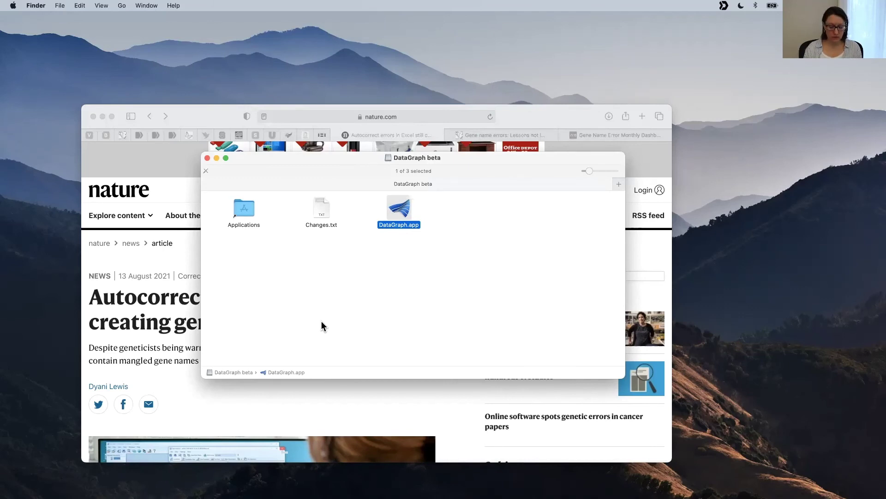
Step: Find and launch DemoPro.app through a system search for "demo" and dismiss its welcome message
{"action": "key", "text": "super+space"}
{"action": "type", "text": "demo"}
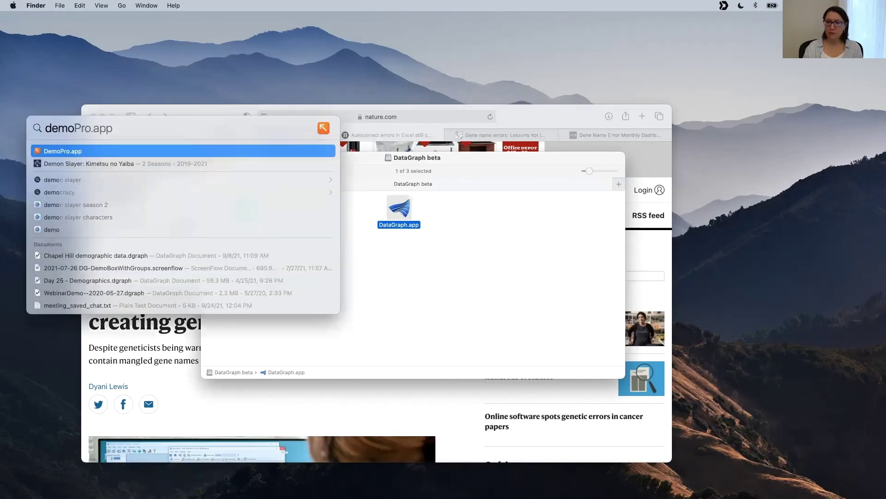
{"action": "left_click", "coordinate": [76, 152]}
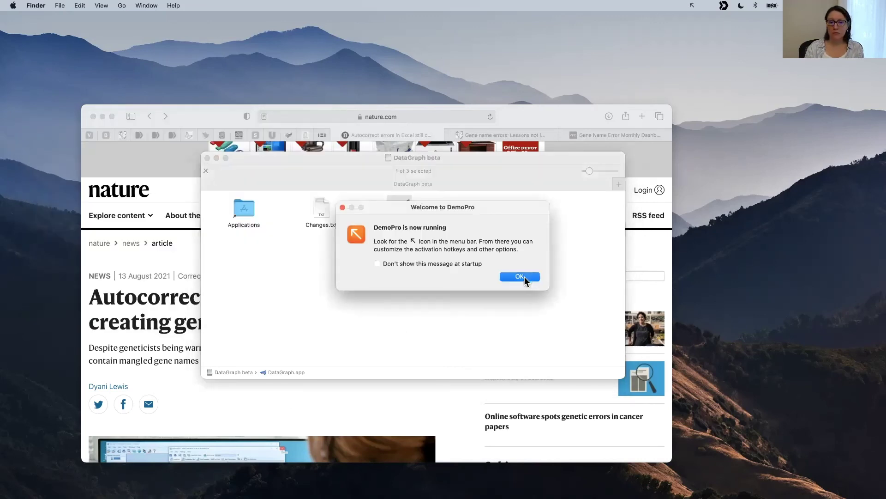
{"action": "left_click", "coordinate": [519, 278]}
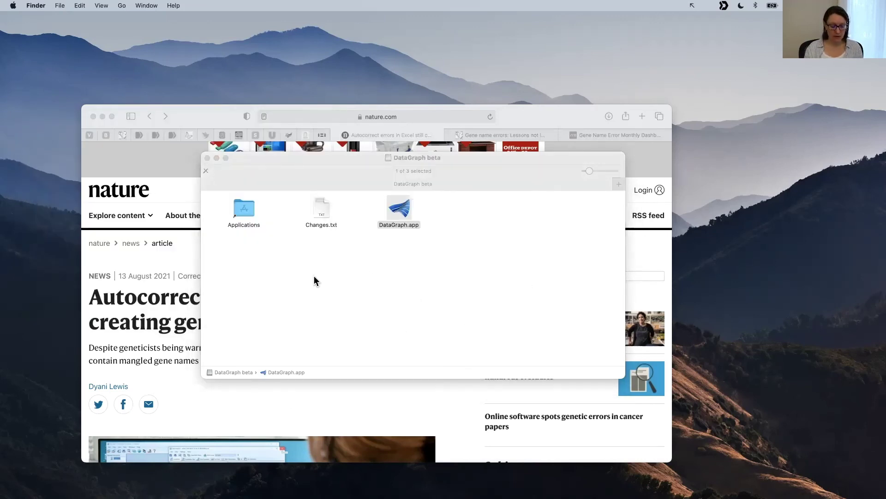
{"action": "mouse_move", "coordinate": [337, 295]}
{"action": "left_mouse_down"}
{"action": "mouse_move", "coordinate": [277, 261]}
{"action": "mouse_move", "coordinate": [266, 237]}
{"action": "left_mouse_up"}
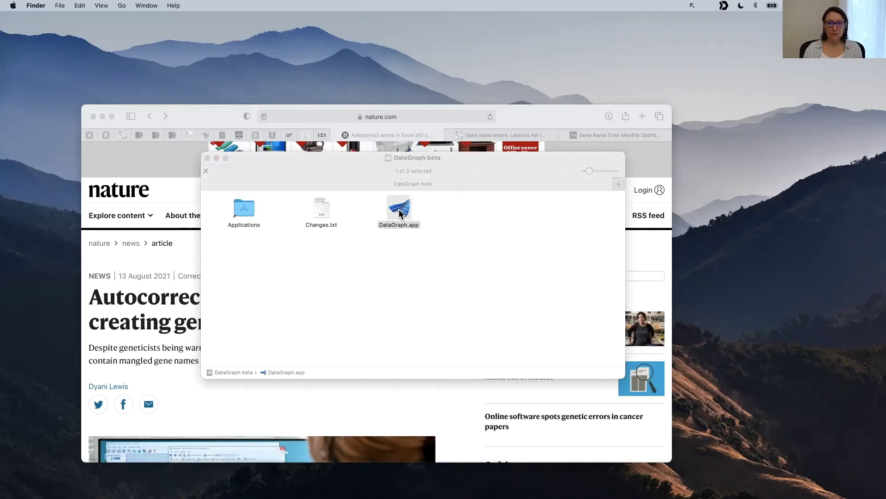
Step: Install DataGraph.app from the disk image into the Applications folder, replacing the older version
{"action": "left_click_drag", "start_coordinate": [400, 214], "coordinate": [240, 215]}
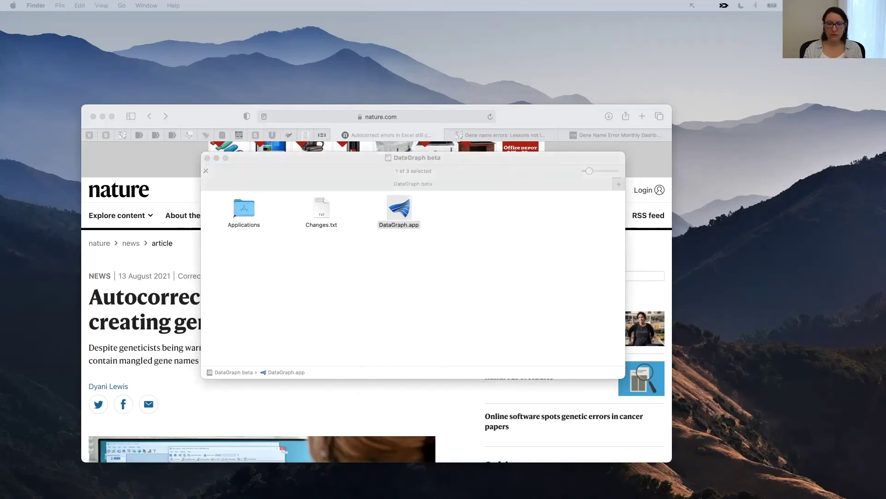
{"action": "left_click_drag", "start_coordinate": [720, 182], "coordinate": [519, 256]}
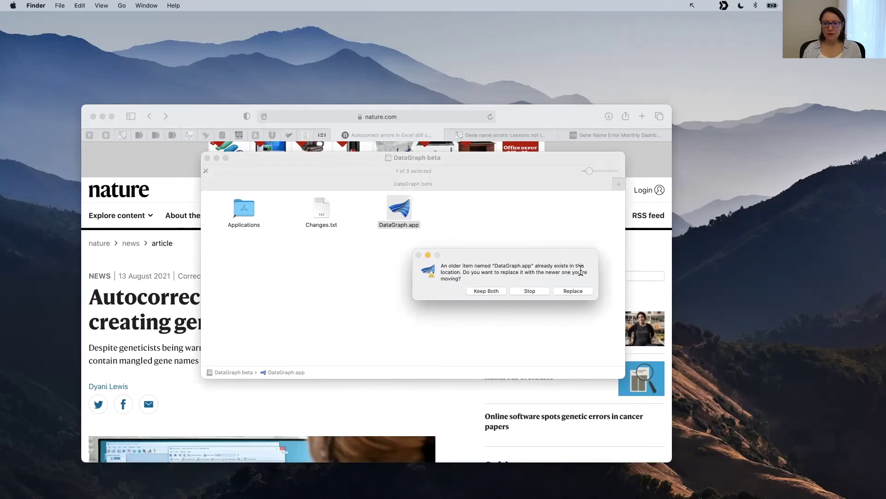
{"action": "left_click", "coordinate": [576, 291]}
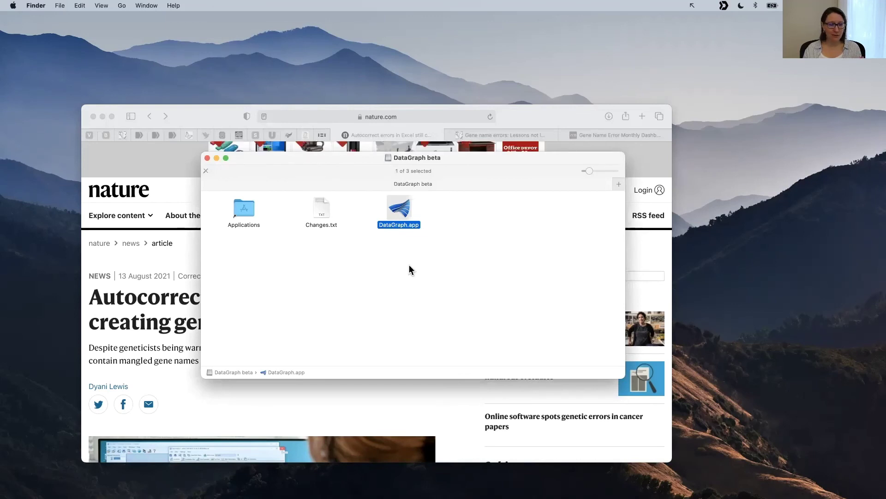
Step: Launch DataGraph, approve opening the downloaded app, and move the Example files window nearer the middle of the screen
{"action": "mouse_move", "coordinate": [189, 480]}
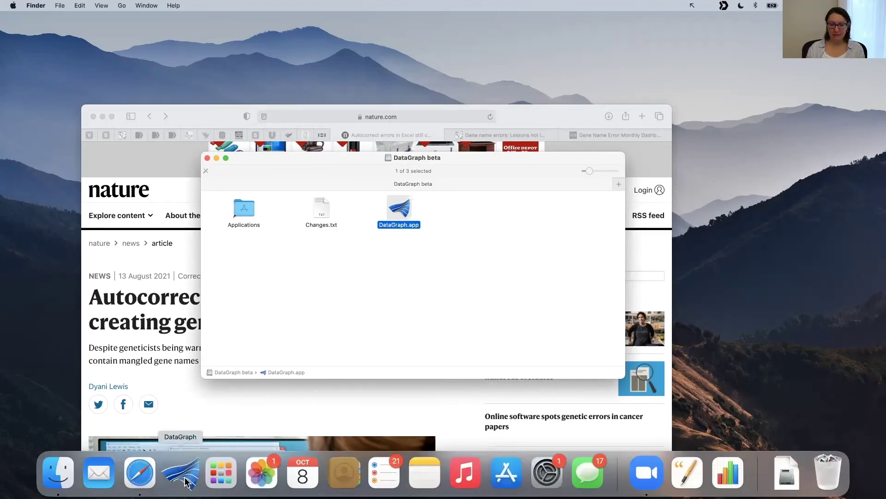
{"action": "left_click", "coordinate": [186, 482]}
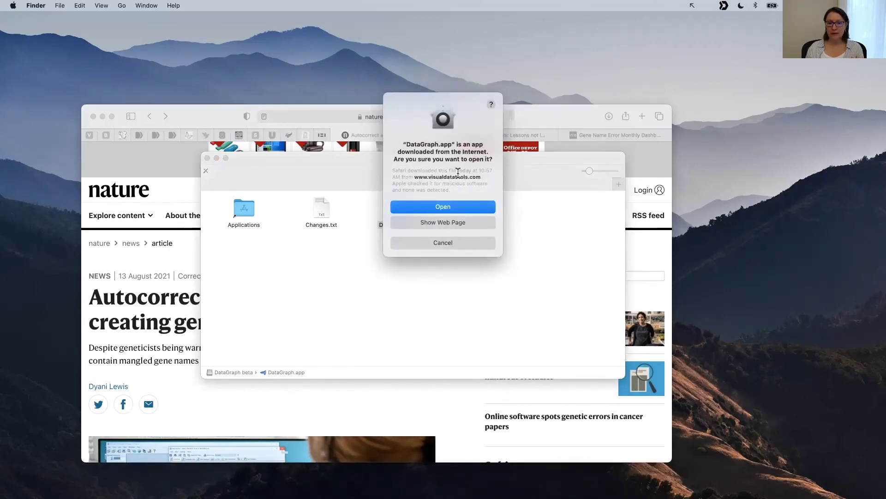
{"action": "left_click", "coordinate": [438, 210]}
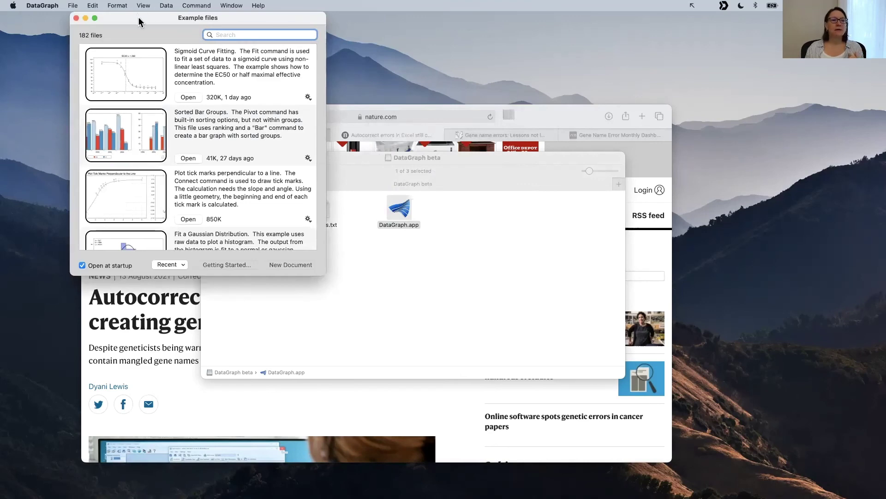
{"action": "left_click_drag", "start_coordinate": [149, 17], "coordinate": [212, 121]}
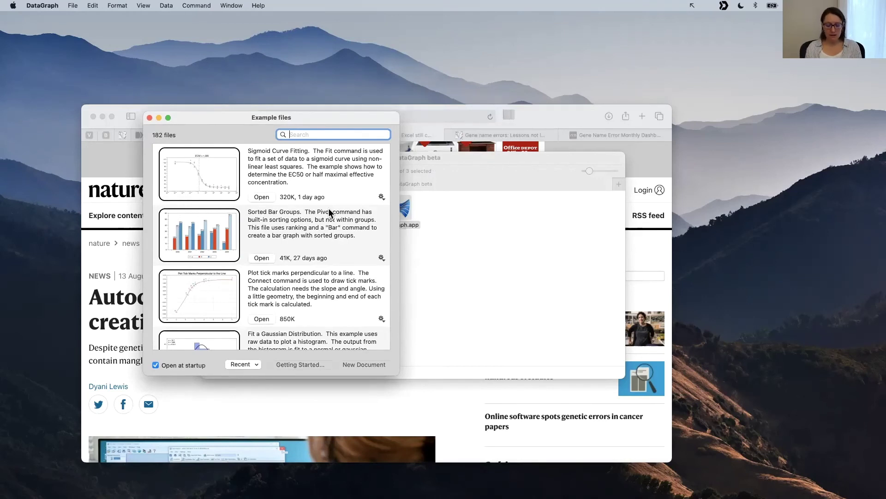
Step: Search the example files for "anim"
{"action": "type", "text": "ann"}
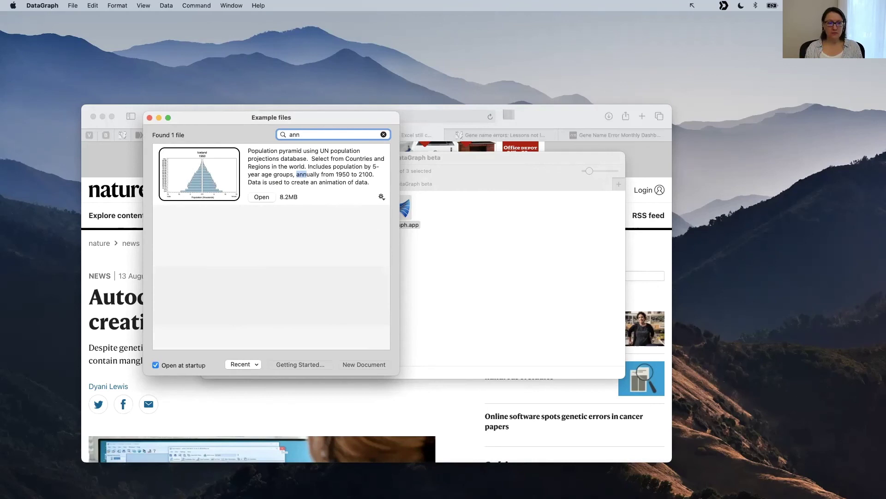
{"action": "key", "text": "BackSpace"}
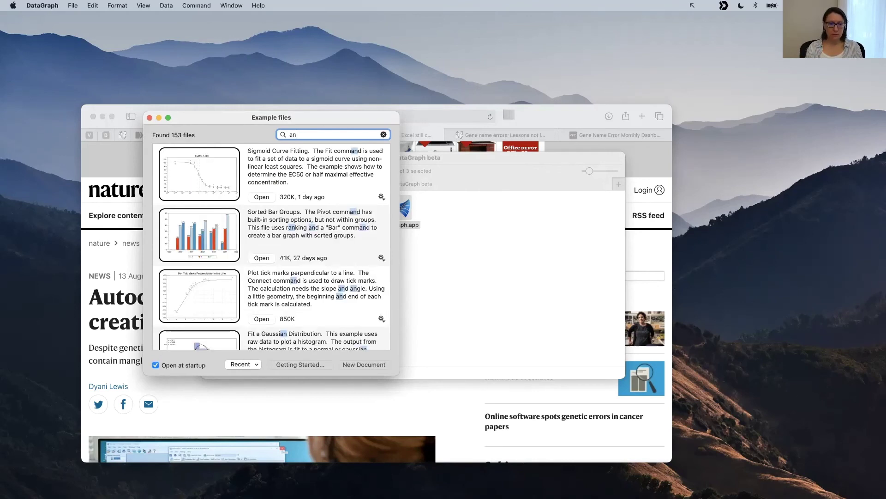
{"action": "type", "text": "im"}
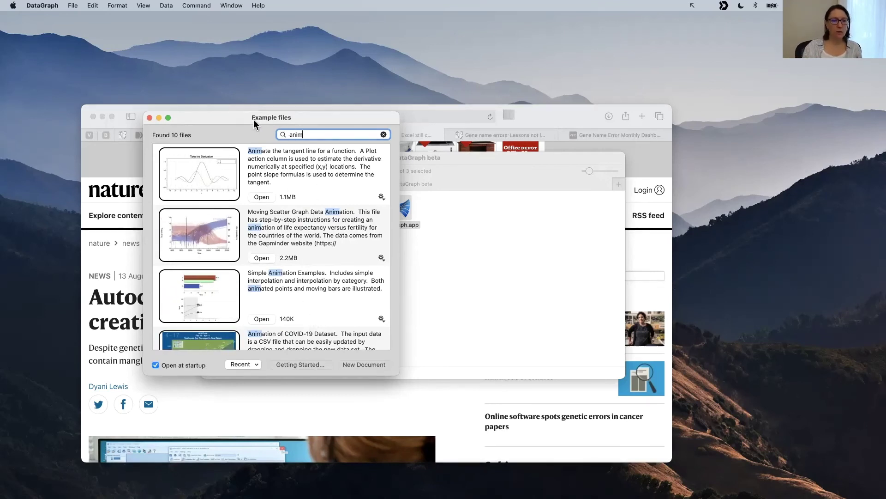
{"action": "left_click_drag", "start_coordinate": [254, 118], "coordinate": [255, 129]}
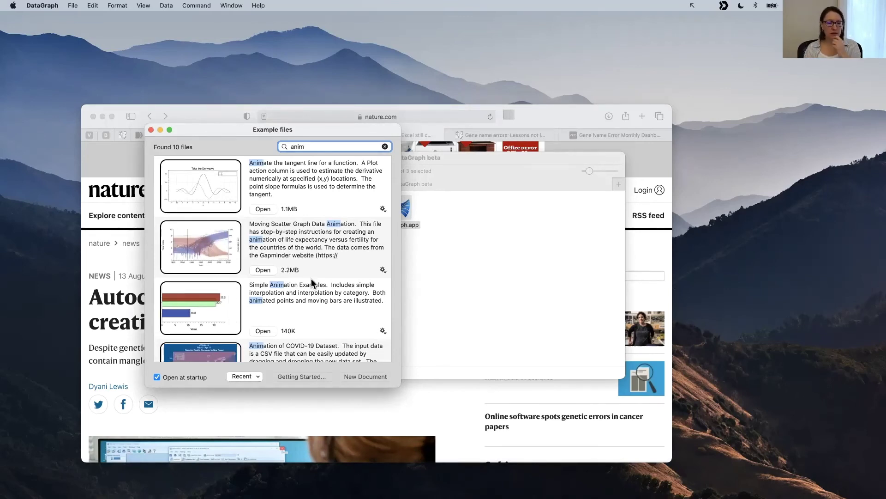
Step: Open the "Animate a point along a plot" example from the filtered list
{"action": "scroll", "coordinate": [311, 278], "scroll_direction": "down", "scroll_amount": 5}
{"action": "scroll", "coordinate": [311, 278], "scroll_direction": "down", "scroll_amount": 5}
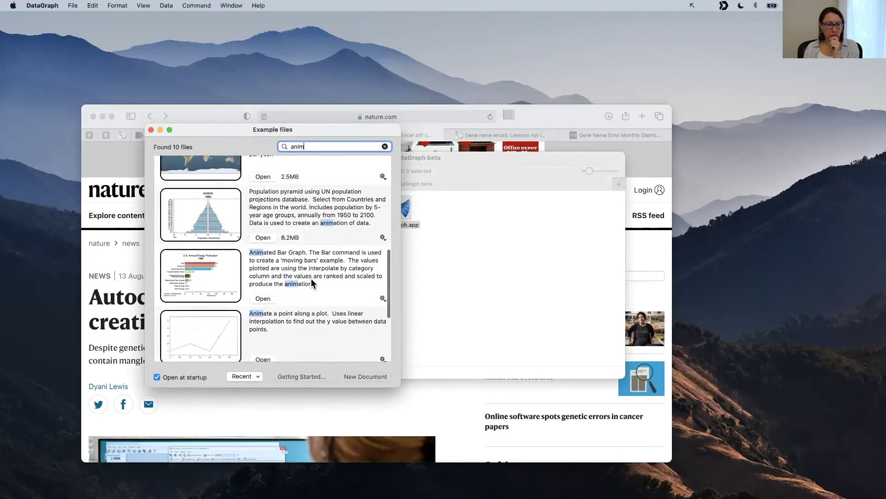
{"action": "scroll", "coordinate": [311, 279], "scroll_direction": "down", "scroll_amount": 2}
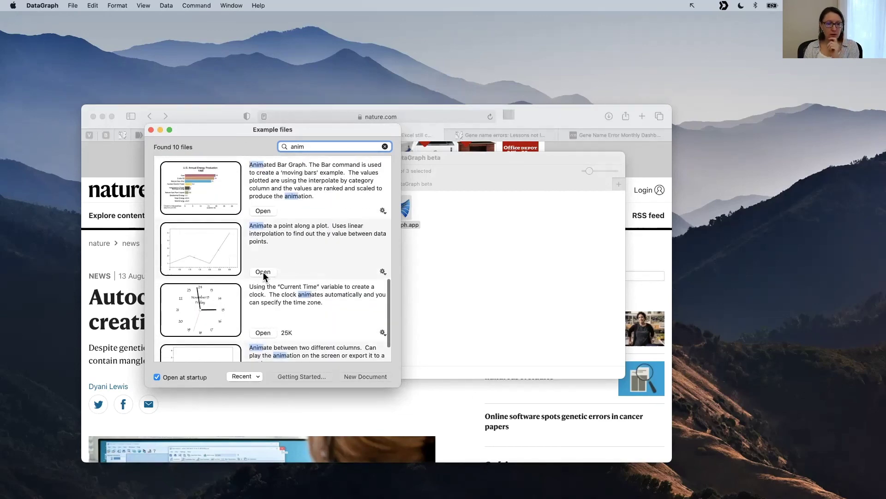
{"action": "scroll", "coordinate": [270, 249], "scroll_direction": "down", "scroll_amount": 8}
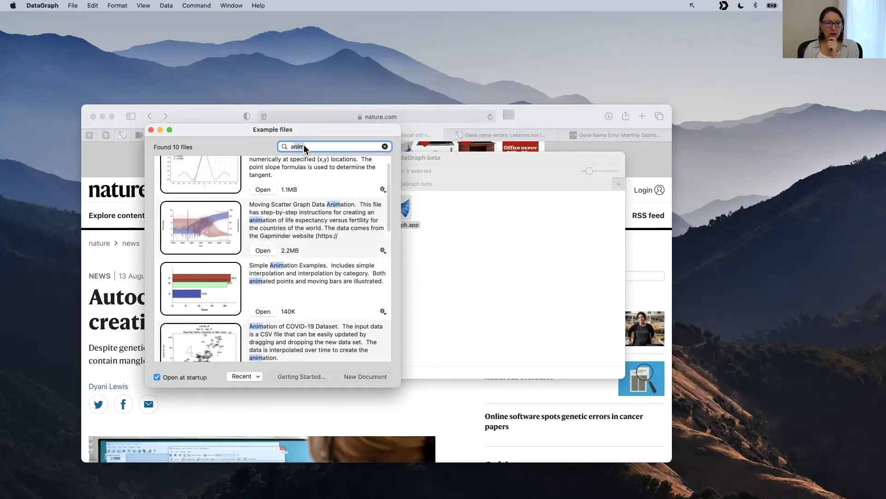
{"action": "scroll", "coordinate": [316, 332], "scroll_direction": "down", "scroll_amount": 5}
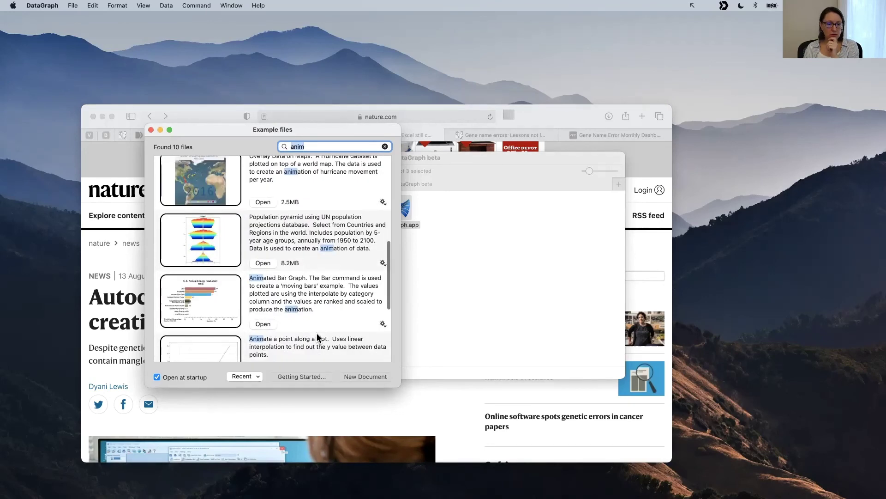
{"action": "scroll", "coordinate": [317, 334], "scroll_direction": "down", "scroll_amount": 3}
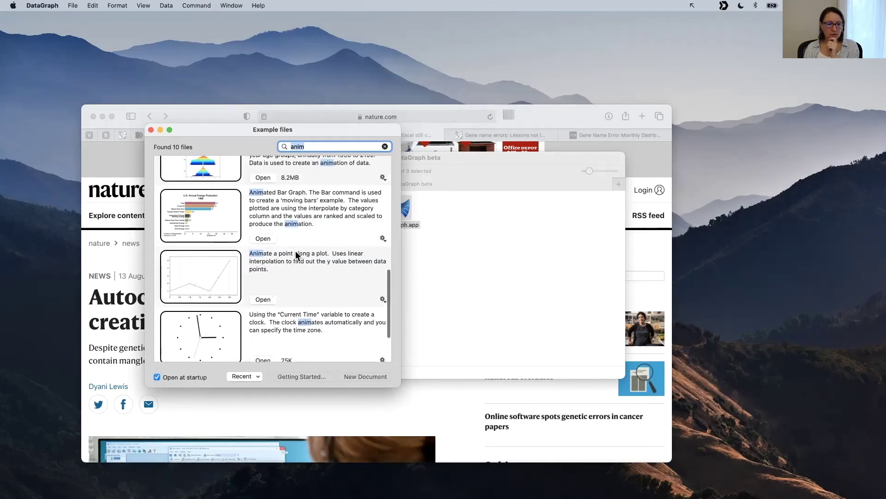
{"action": "left_click", "coordinate": [263, 299]}
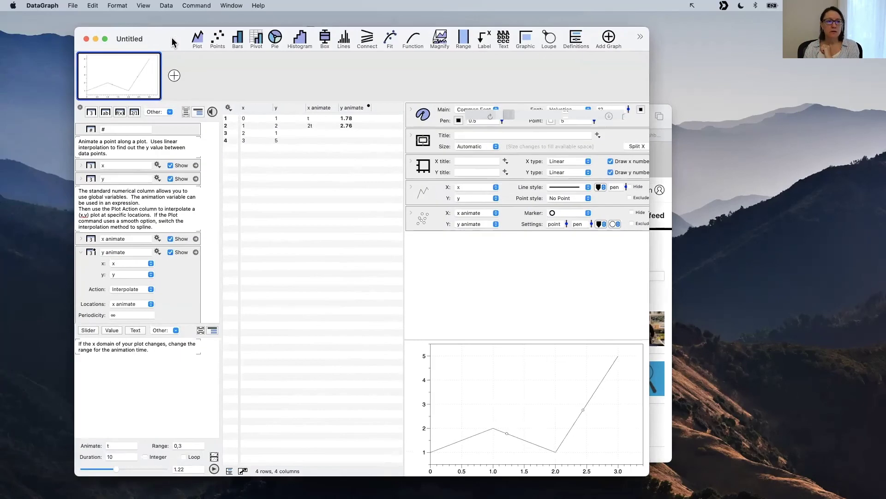
Step: Enlarge the document window to fill the screen and resize its panes to give the graph more room
{"action": "double_click", "coordinate": [104, 42]}
{"action": "left_click_drag", "start_coordinate": [641, 233], "coordinate": [373, 231]}
{"action": "left_click_drag", "start_coordinate": [465, 362], "coordinate": [455, 234]}
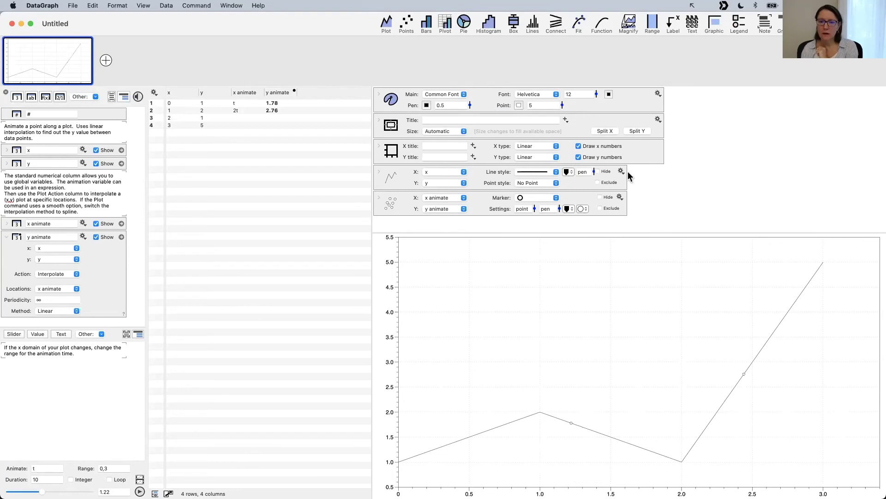
Step: Set the common point size to 20 and fill the animated points with red
{"action": "left_click", "coordinate": [562, 106]}
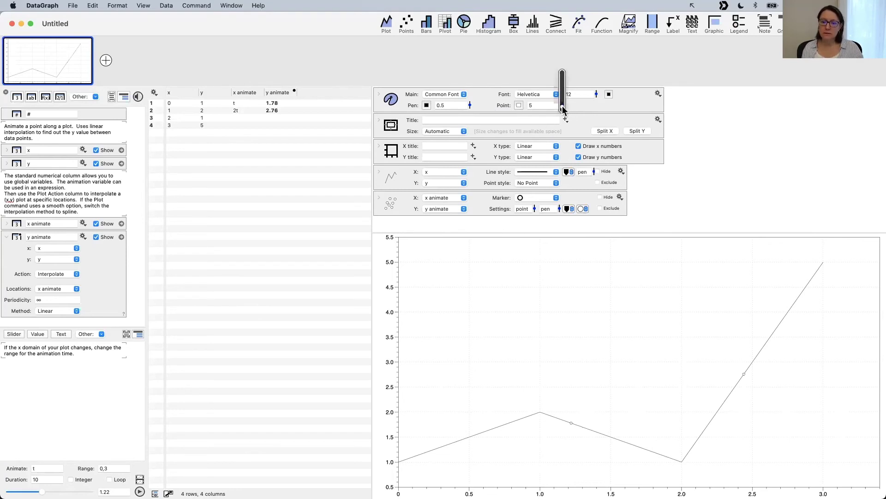
{"action": "left_click_drag", "start_coordinate": [562, 109], "coordinate": [562, 93]}
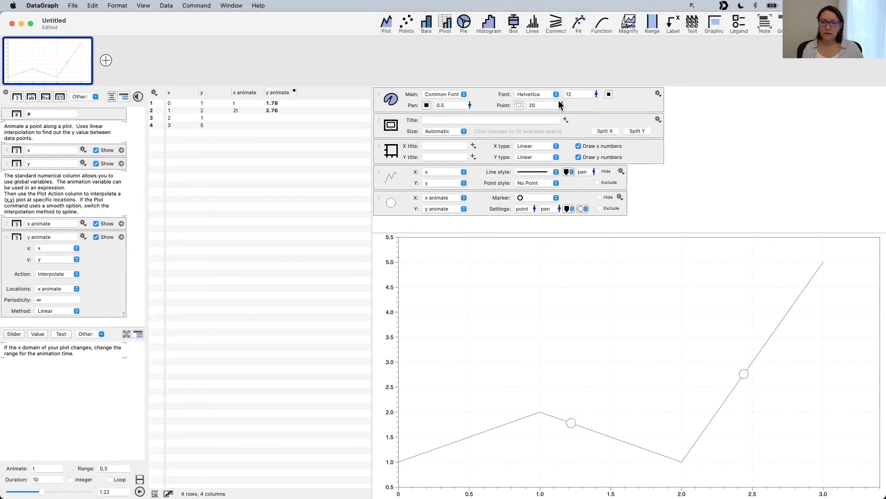
{"action": "left_click", "coordinate": [583, 209]}
{"action": "left_click", "coordinate": [583, 236]}
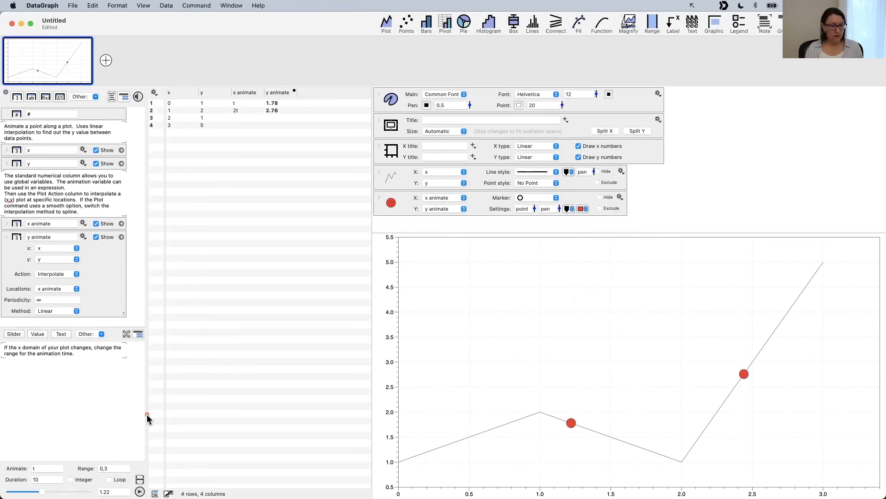
Step: Mark the animation controls with a red arrow annotation, and play the point animation with looping on
{"action": "mouse_move", "coordinate": [147, 415]}
{"action": "left_mouse_down"}
{"action": "mouse_move", "coordinate": [15, 469]}
{"action": "mouse_move", "coordinate": [113, 474]}
{"action": "mouse_move", "coordinate": [126, 490]}
{"action": "mouse_move", "coordinate": [35, 476]}
{"action": "mouse_move", "coordinate": [107, 477]}
{"action": "mouse_move", "coordinate": [39, 475]}
{"action": "mouse_move", "coordinate": [48, 470]}
{"action": "mouse_move", "coordinate": [37, 468]}
{"action": "mouse_move", "coordinate": [41, 455]}
{"action": "mouse_move", "coordinate": [51, 463]}
{"action": "mouse_move", "coordinate": [33, 475]}
{"action": "mouse_move", "coordinate": [108, 464]}
{"action": "mouse_move", "coordinate": [113, 485]}
{"action": "left_mouse_up"}
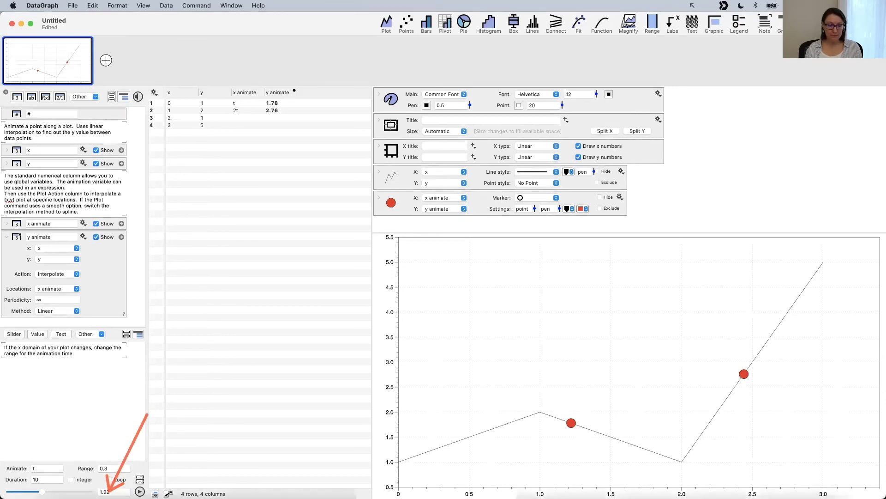
{"action": "key", "text": "space"}
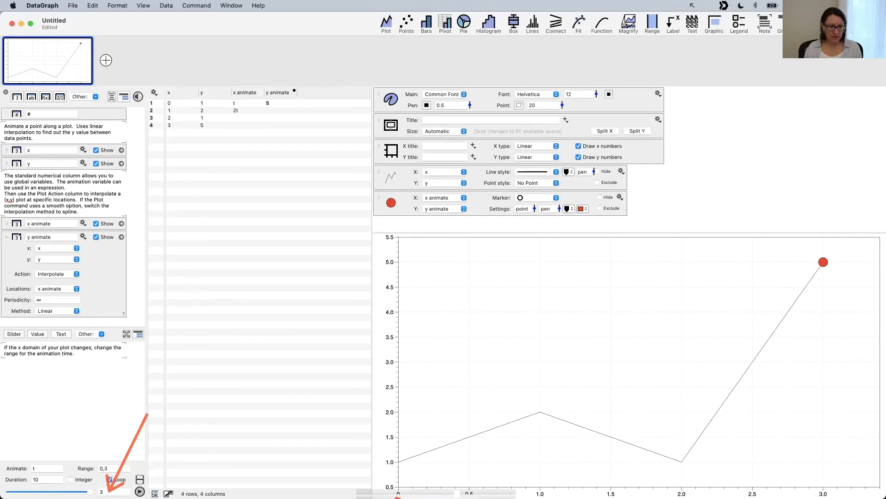
{"action": "key", "text": "space"}
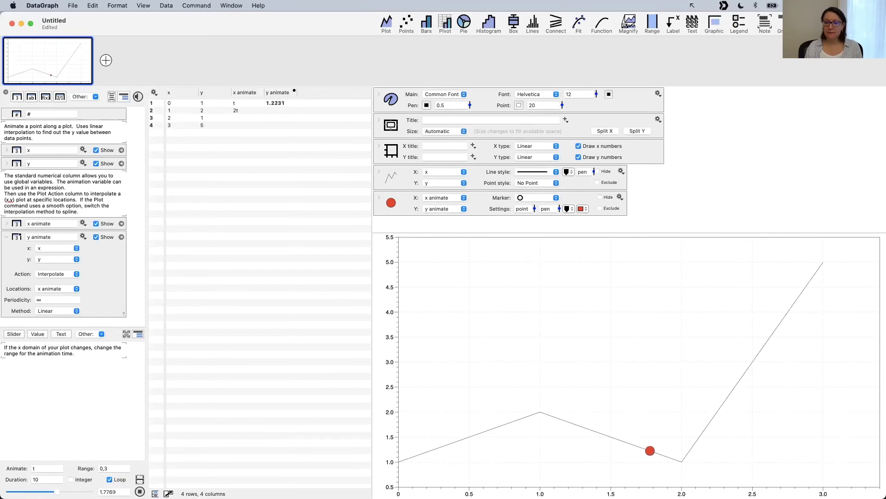
{"action": "key", "text": "super+Tab"}
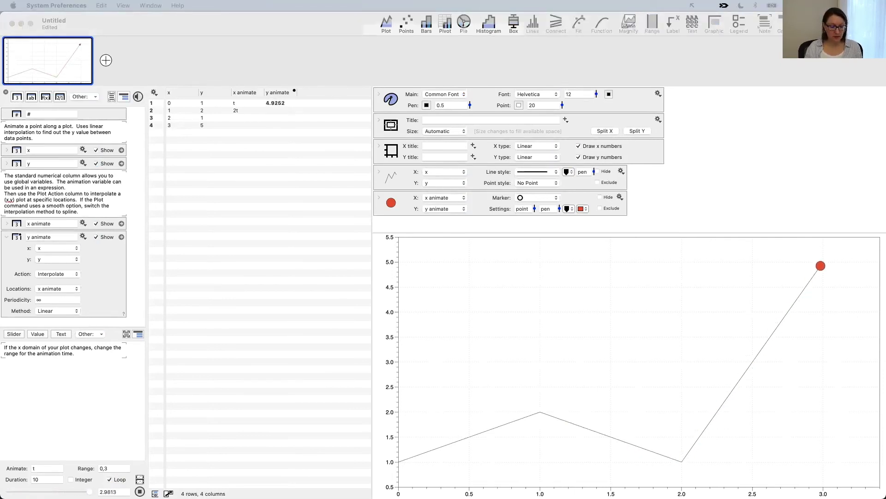
{"action": "key", "text": "super+Tab"}
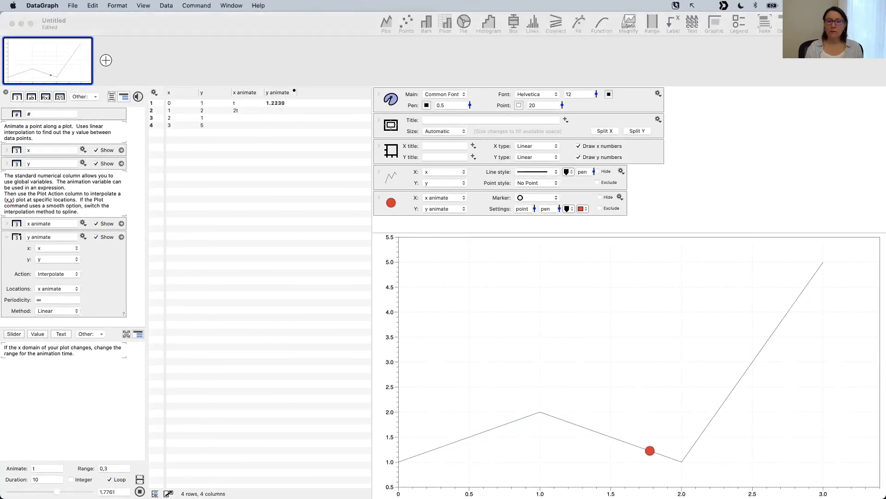
{"action": "left_click", "coordinate": [594, 298]}
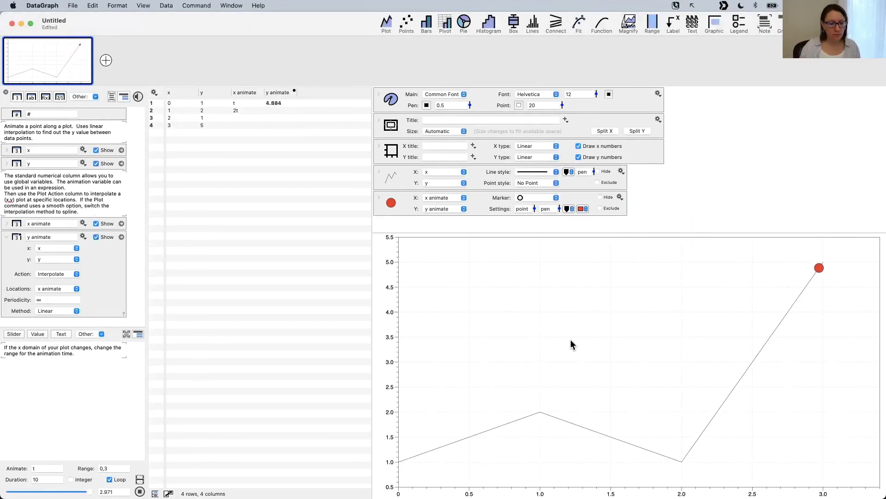
Step: Stop the point animation, mark the Duration field with a red arrow annotation, and open the duration for editing
{"action": "left_click", "coordinate": [130, 423]}
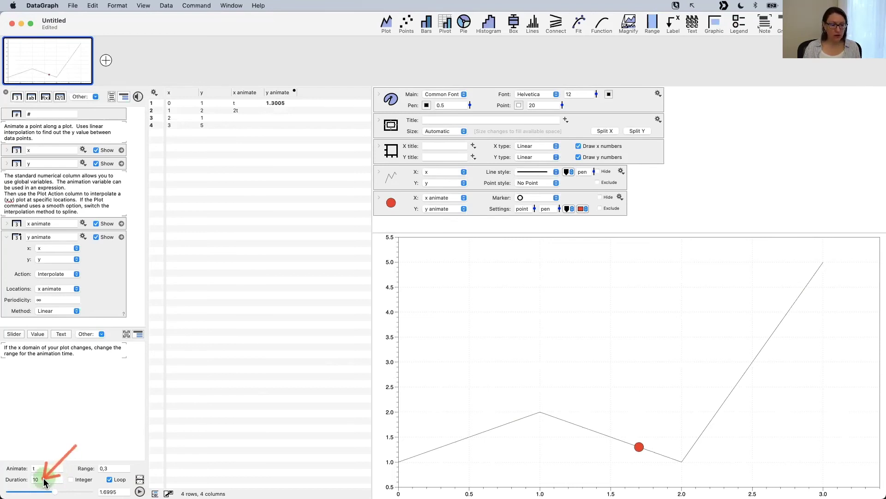
{"action": "left_click", "coordinate": [47, 435]}
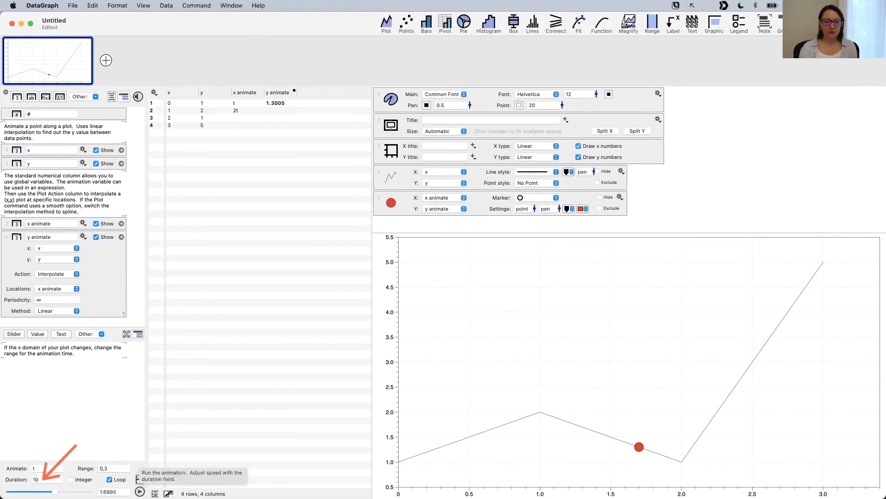
{"action": "left_click", "coordinate": [49, 478]}
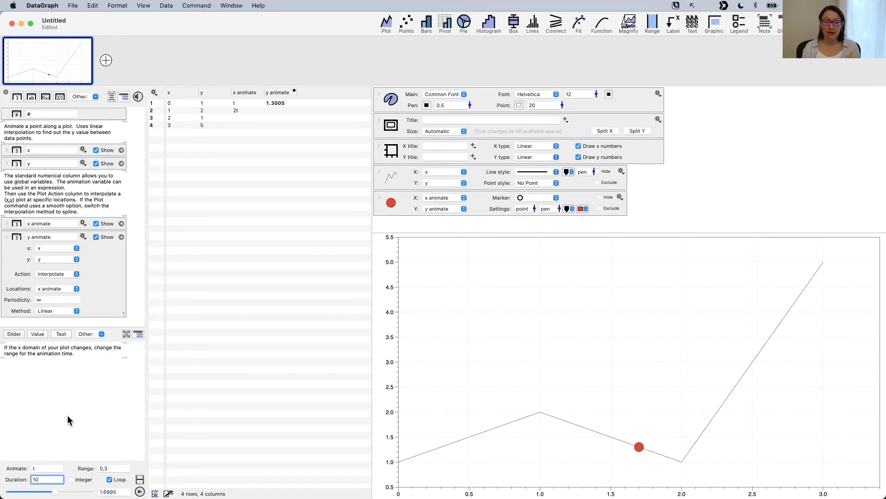
{"action": "left_click_drag", "start_coordinate": [42, 478], "coordinate": [64, 478]}
{"action": "left_click", "coordinate": [46, 478]}
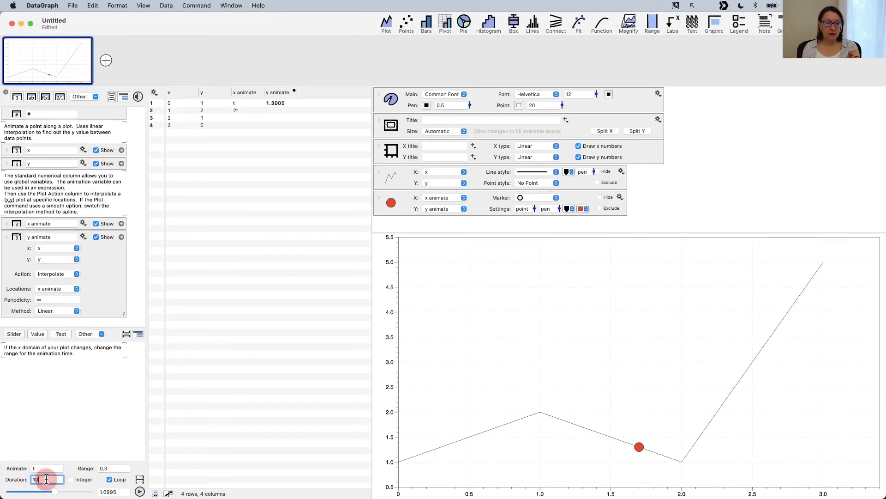
Step: Play the point animation again and set its duration to 10t
{"action": "left_click", "coordinate": [139, 491]}
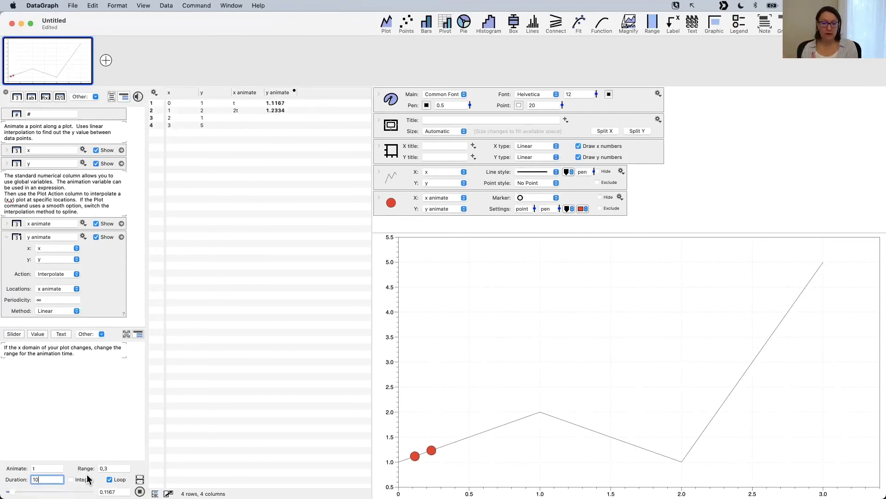
{"action": "left_click", "coordinate": [51, 480]}
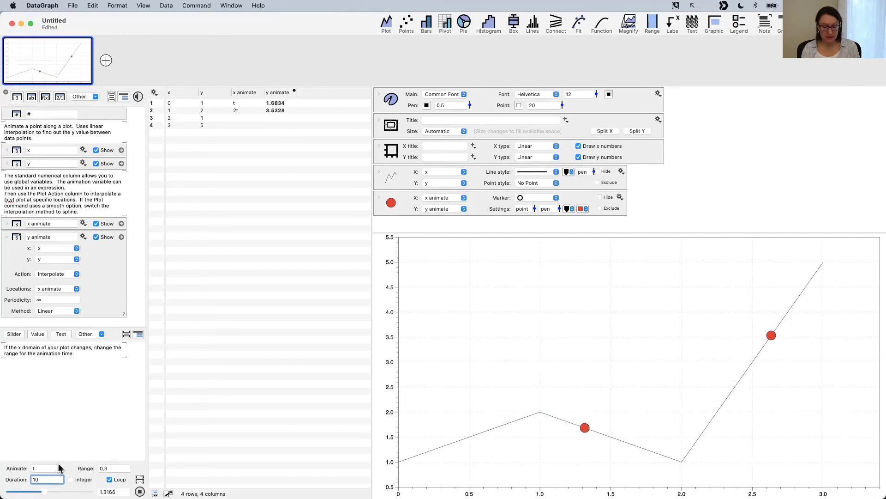
{"action": "type", "text": "t"}
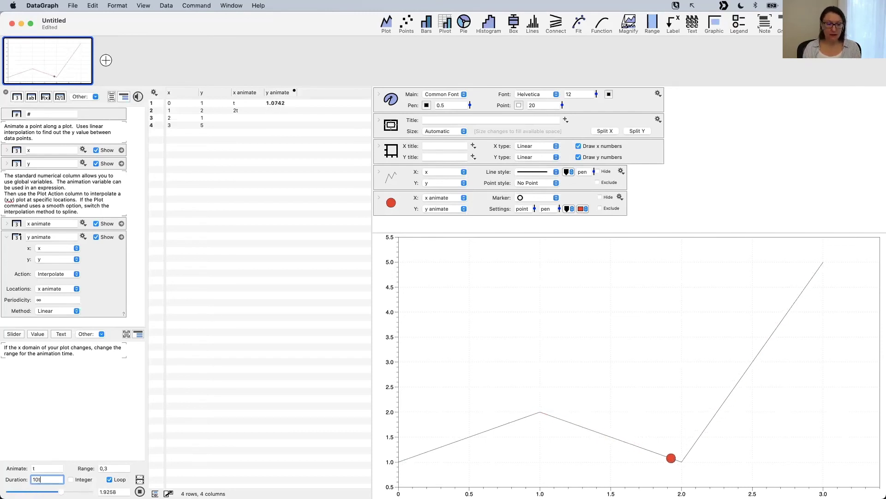
{"action": "key", "text": "Return"}
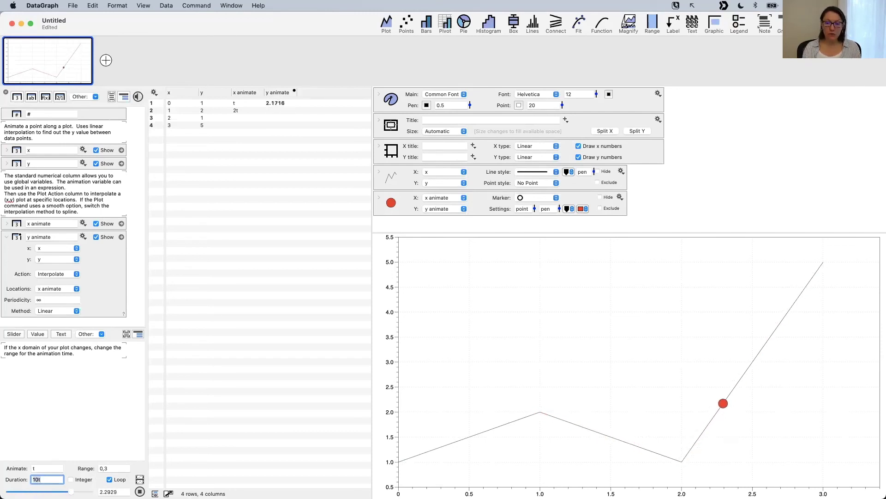
Step: Stop the animation, rewind the animation variable t to 0, and replay the points along the plot
{"action": "left_click_drag", "start_coordinate": [71, 491], "coordinate": [6, 491]}
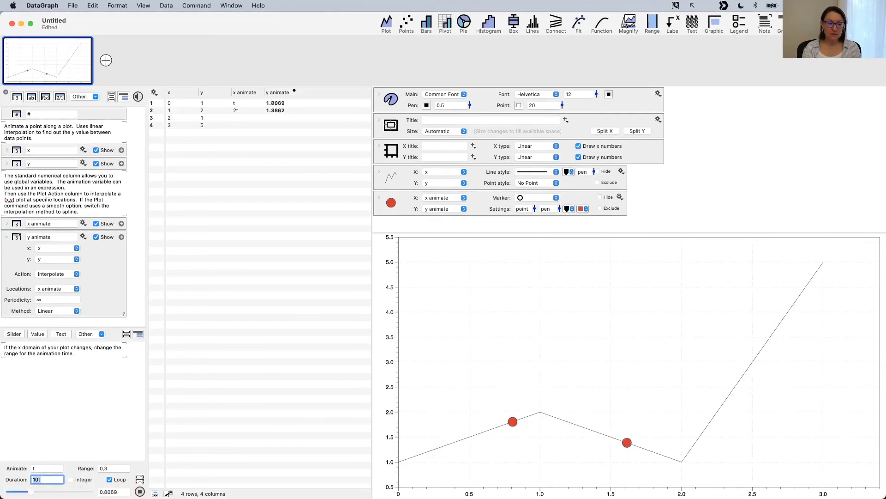
{"action": "left_click", "coordinate": [140, 490]}
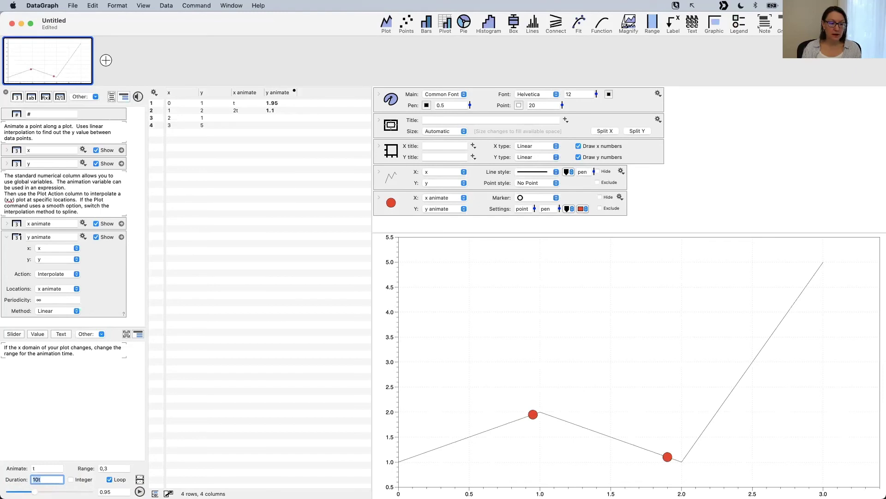
{"action": "left_click_drag", "start_coordinate": [35, 491], "coordinate": [5, 491]}
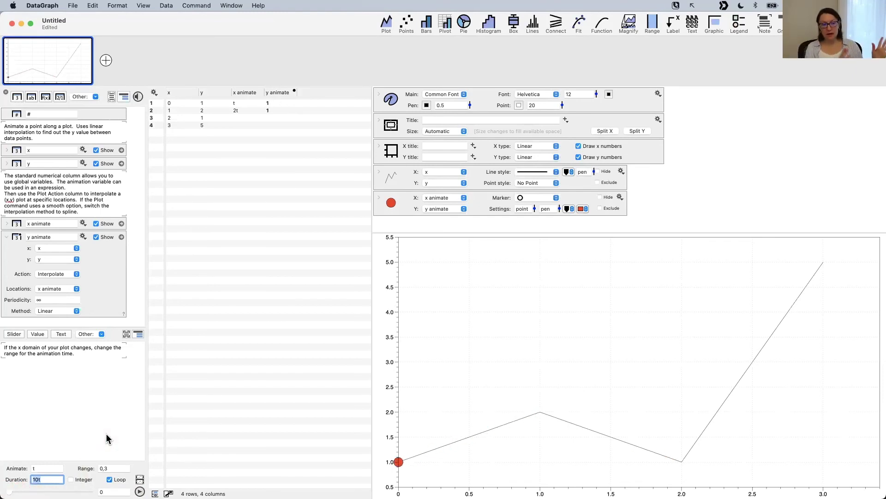
{"action": "left_click", "coordinate": [140, 491]}
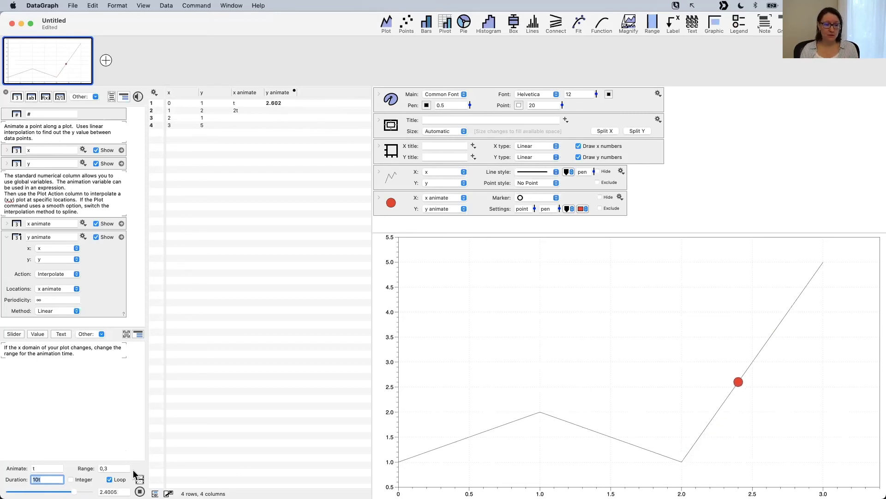
{"action": "left_click", "coordinate": [139, 491]}
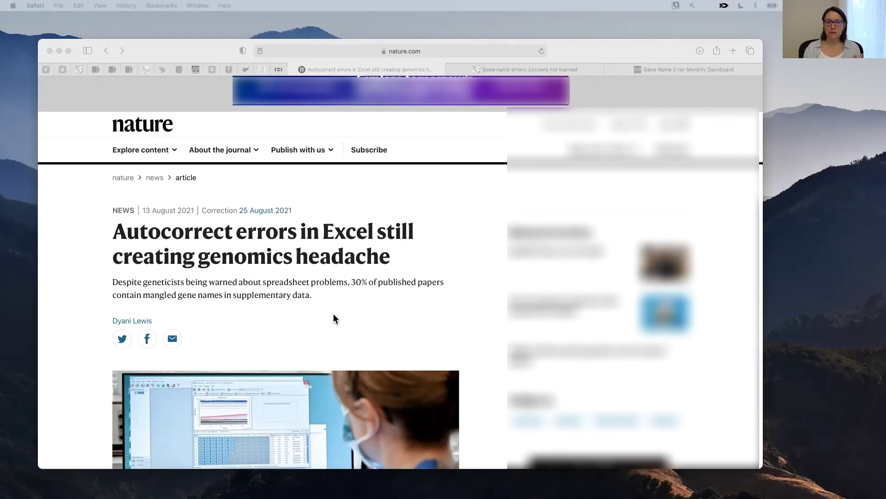
Step: In Safari, read the Nature article on Excel autocorrect errors through the gene-name error chart to the "Avoid or adapt" section
{"action": "scroll", "coordinate": [393, 314], "scroll_direction": "down", "scroll_amount": 5}
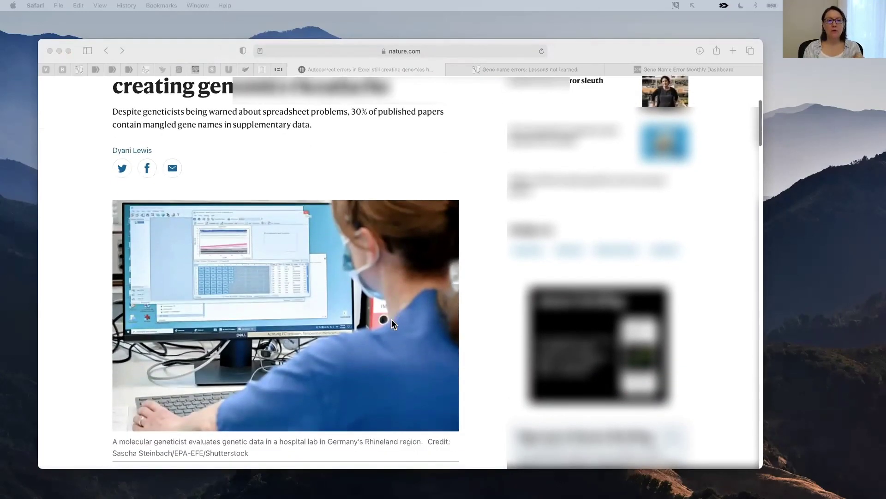
{"action": "scroll", "coordinate": [390, 324], "scroll_direction": "up", "scroll_amount": 2}
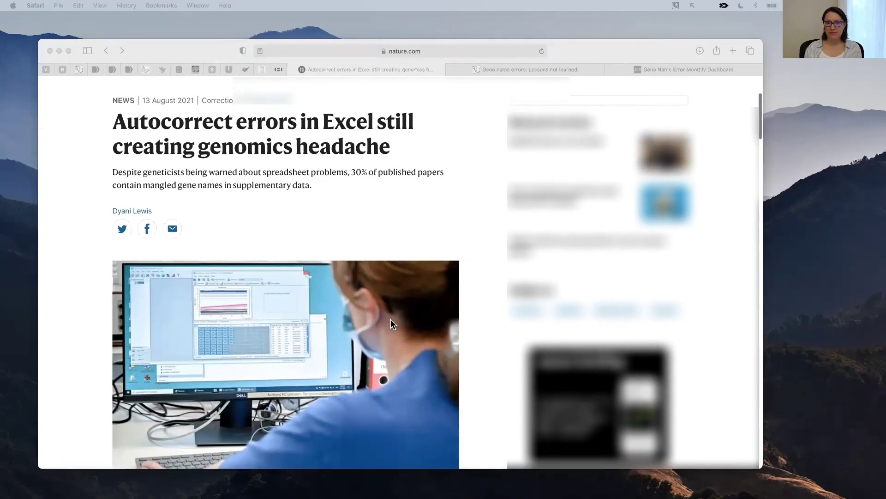
{"action": "scroll", "coordinate": [390, 318], "scroll_direction": "down", "scroll_amount": 5}
{"action": "scroll", "coordinate": [370, 386], "scroll_direction": "down", "scroll_amount": 4}
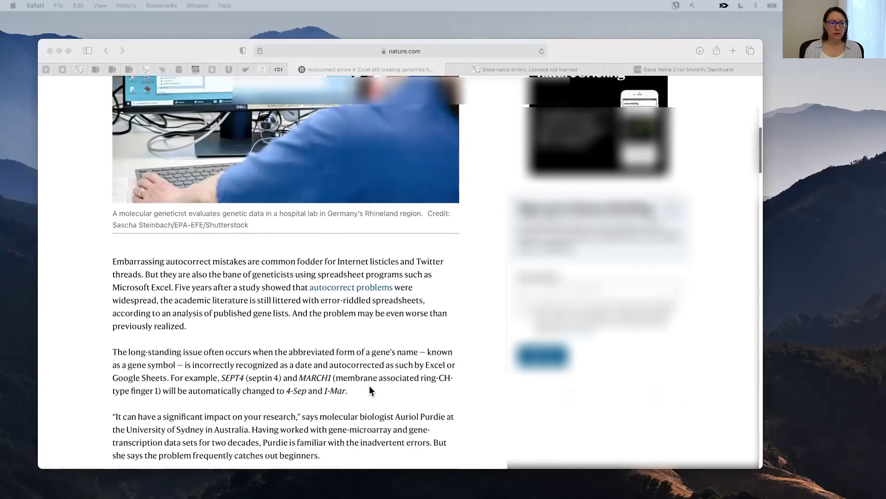
{"action": "scroll", "coordinate": [372, 388], "scroll_direction": "down", "scroll_amount": 5}
{"action": "scroll", "coordinate": [372, 387], "scroll_direction": "down", "scroll_amount": 3}
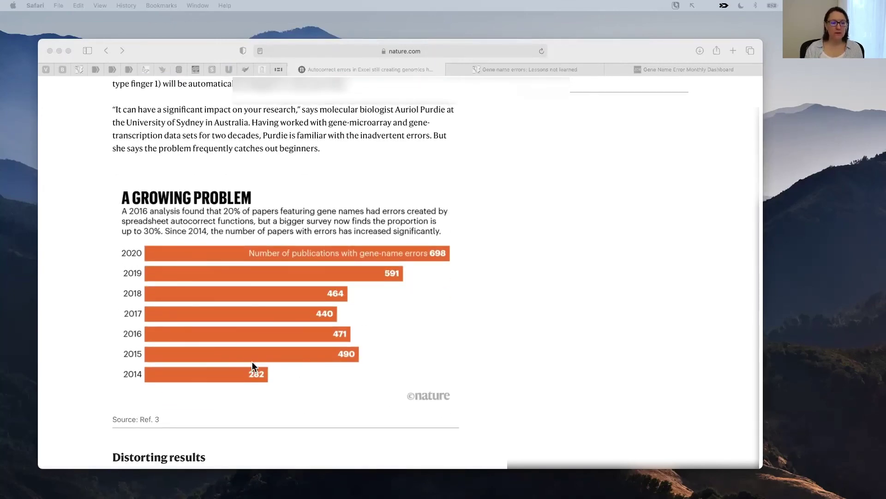
{"action": "scroll", "coordinate": [252, 366], "scroll_direction": "down", "scroll_amount": 20}
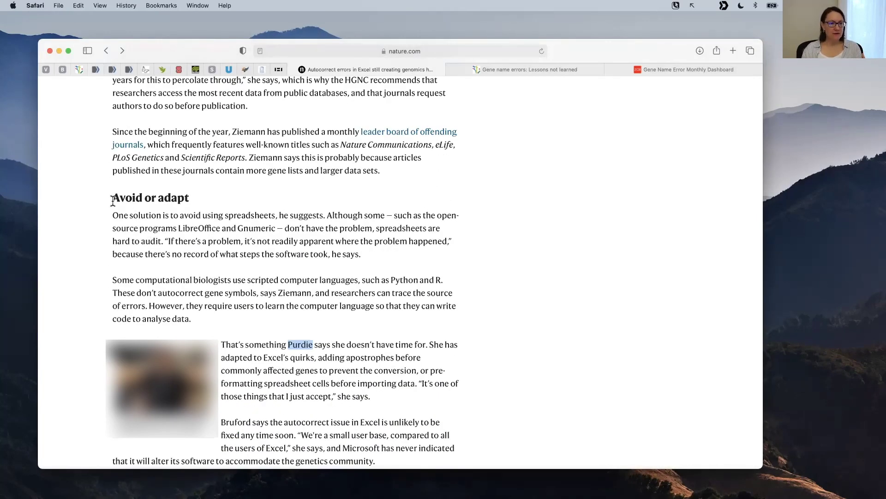
Step: Highlight the "Avoid or adapt" heading, the sentence on scripted languages such as Python and R, and the sentence about not having time for them
{"action": "left_click_drag", "start_coordinate": [113, 198], "coordinate": [221, 198]}
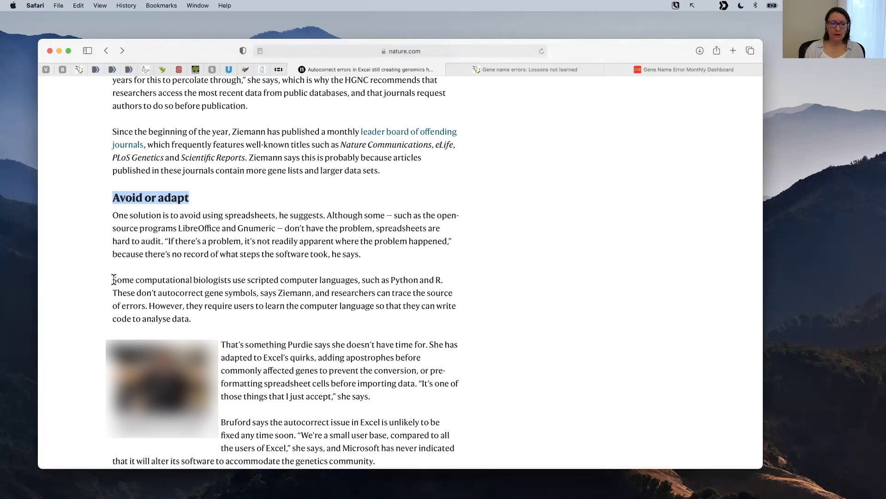
{"action": "left_click_drag", "start_coordinate": [113, 280], "coordinate": [450, 281]}
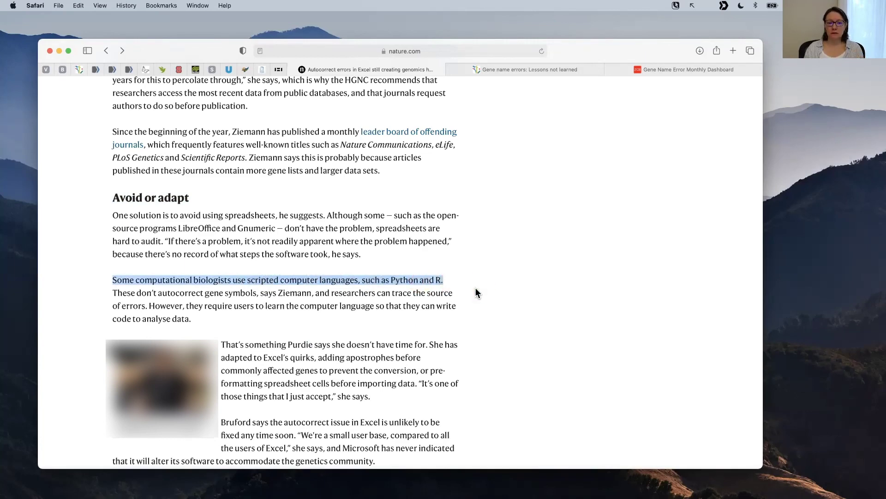
{"action": "scroll", "coordinate": [492, 374], "scroll_direction": "down", "scroll_amount": 3}
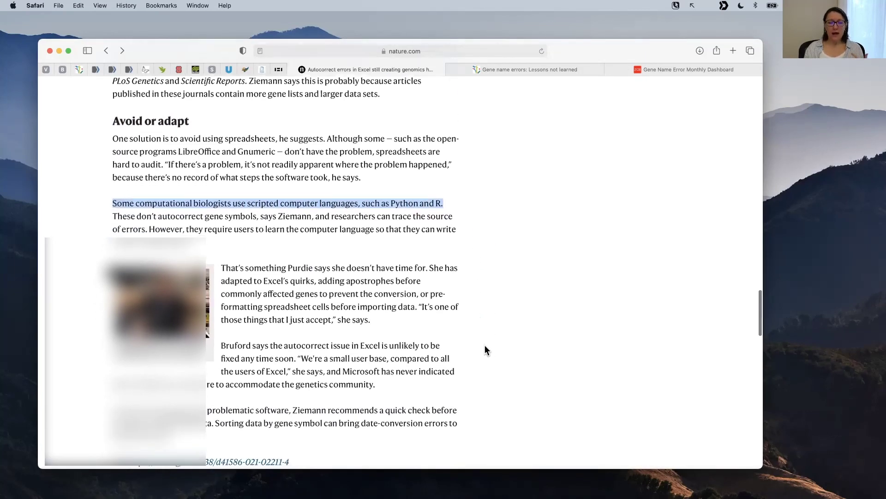
{"action": "scroll", "coordinate": [478, 318], "scroll_direction": "up", "scroll_amount": 3}
{"action": "scroll", "coordinate": [471, 291], "scroll_direction": "up", "scroll_amount": 1}
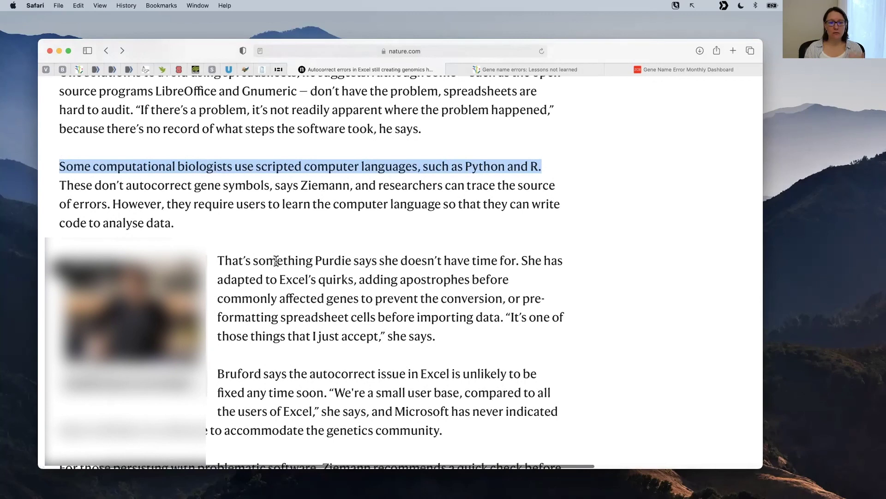
{"action": "left_click_drag", "start_coordinate": [219, 260], "coordinate": [523, 260]}
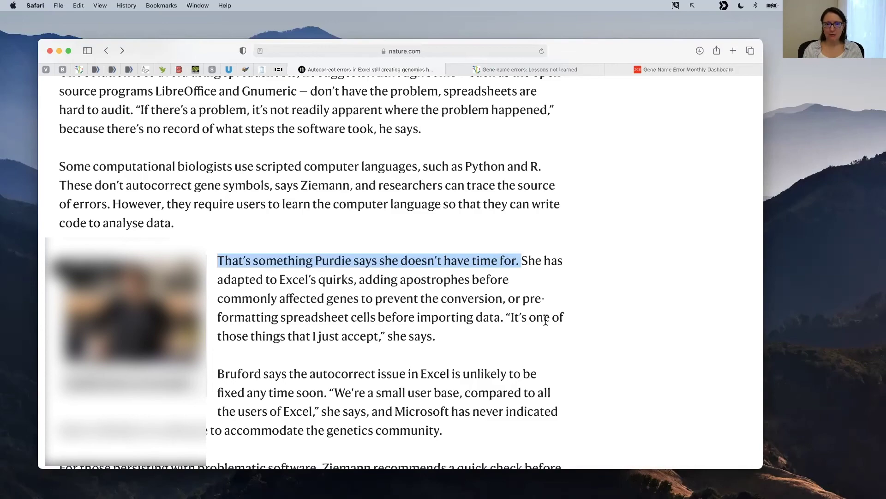
Step: Highlight the third entry in the article's References, the 2021 PLoS Comput. Biol. paper
{"action": "scroll", "coordinate": [545, 319], "scroll_direction": "down", "scroll_amount": 5}
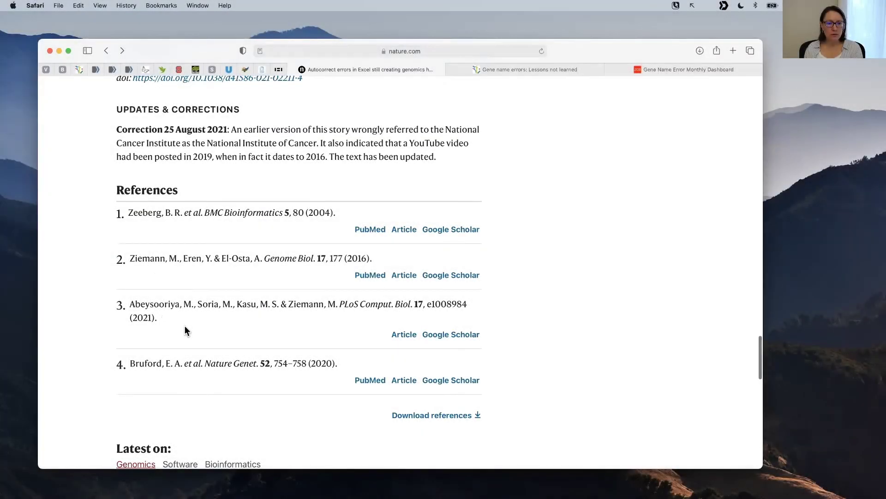
{"action": "left_click_drag", "start_coordinate": [163, 318], "coordinate": [131, 303]}
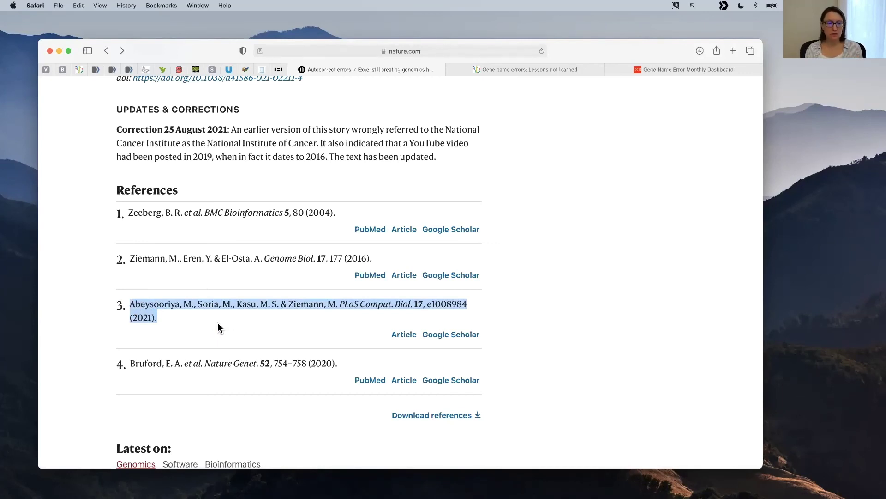
{"action": "left_click", "coordinate": [184, 318]}
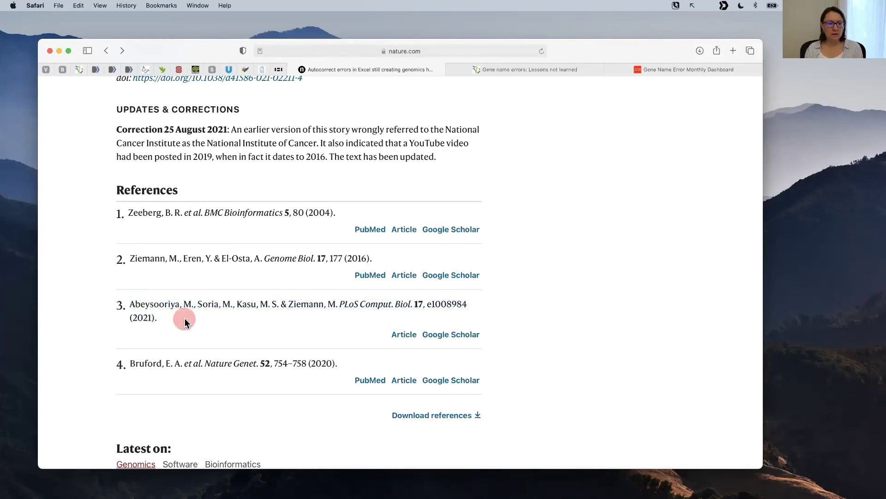
{"action": "left_click_drag", "start_coordinate": [169, 315], "coordinate": [135, 303]}
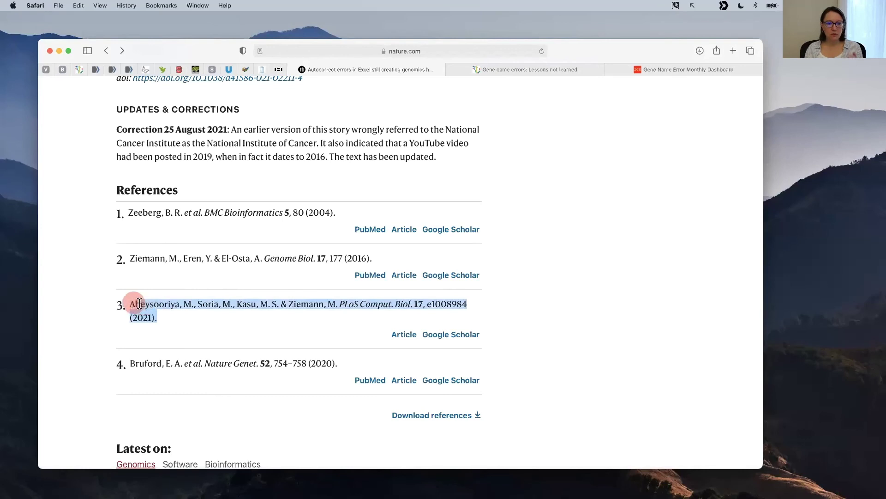
Step: Open the already loaded "Gene name errors: Lessons not learned" paper and read from its abstract to the "Testing spreadsheet software" results
{"action": "left_click", "coordinate": [537, 69]}
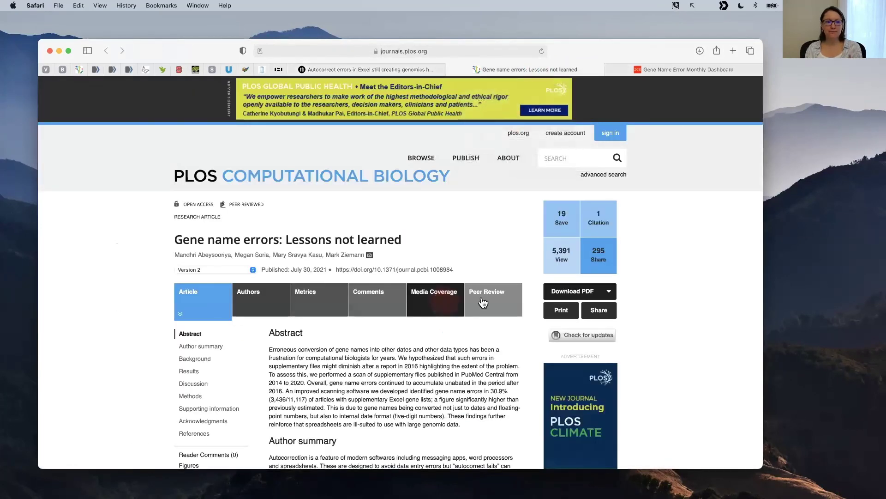
{"action": "scroll", "coordinate": [475, 359], "scroll_direction": "down", "scroll_amount": 5}
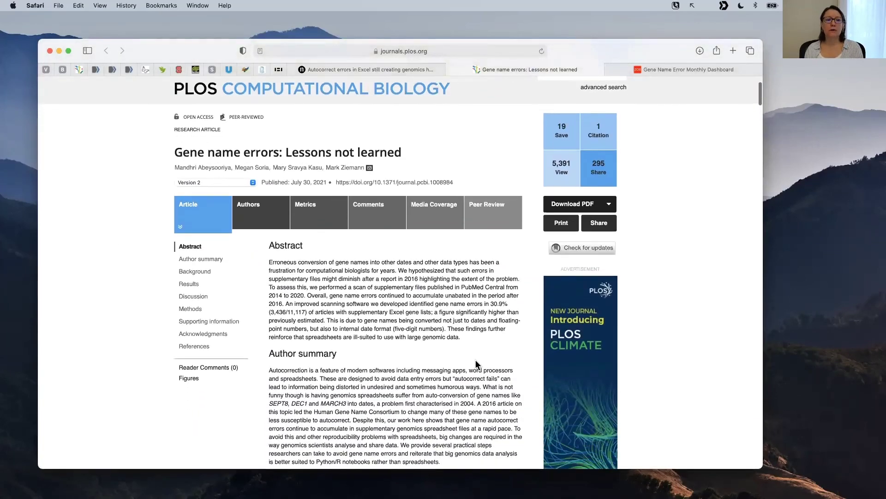
{"action": "scroll", "coordinate": [475, 359], "scroll_direction": "down", "scroll_amount": 1}
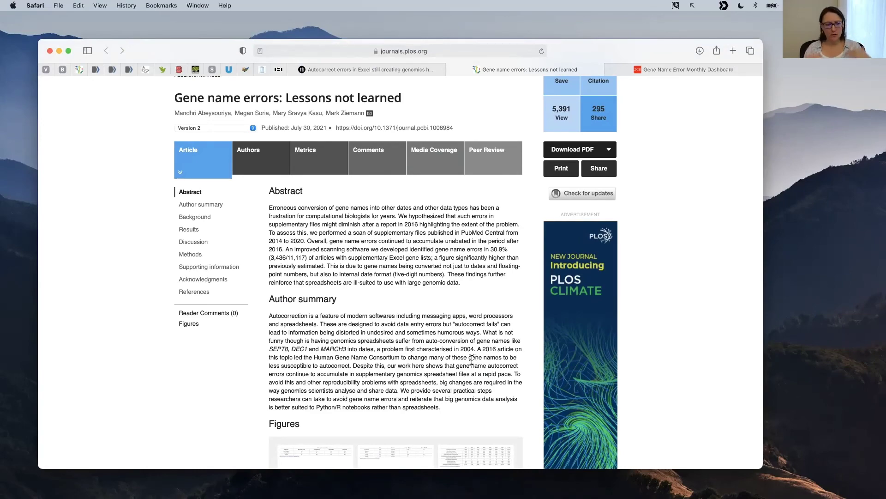
{"action": "scroll", "coordinate": [472, 359], "scroll_direction": "down", "scroll_amount": 4}
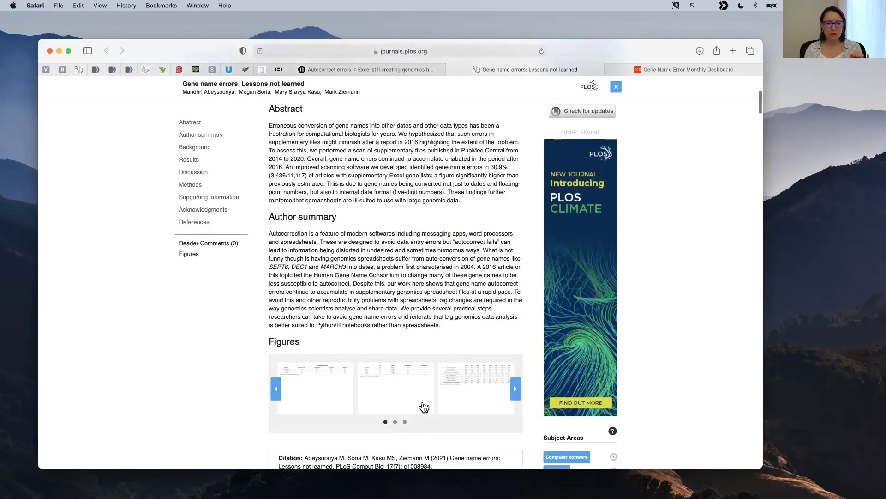
{"action": "scroll", "coordinate": [423, 405], "scroll_direction": "down", "scroll_amount": 10}
{"action": "scroll", "coordinate": [423, 405], "scroll_direction": "down", "scroll_amount": 15}
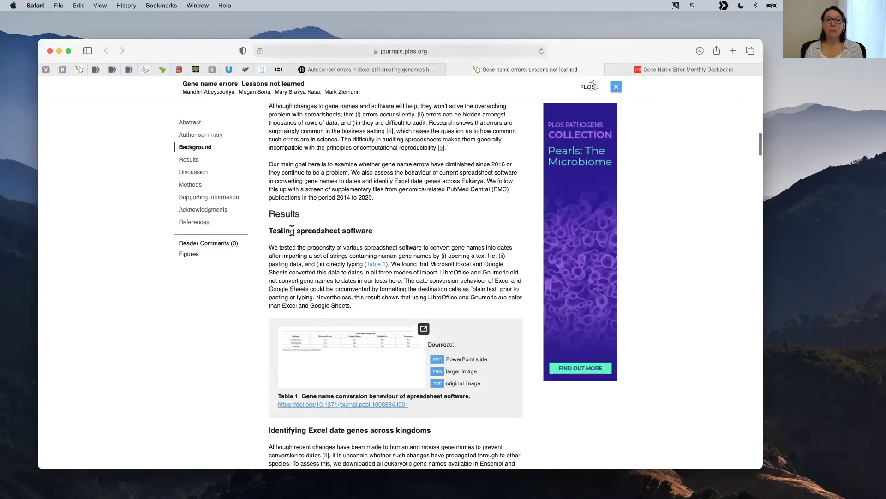
Step: View enlarged versions of Table 1 on spreadsheet gene name conversion and Table 2 on vulnerable gene names across Eukarya
{"action": "left_click", "coordinate": [397, 337]}
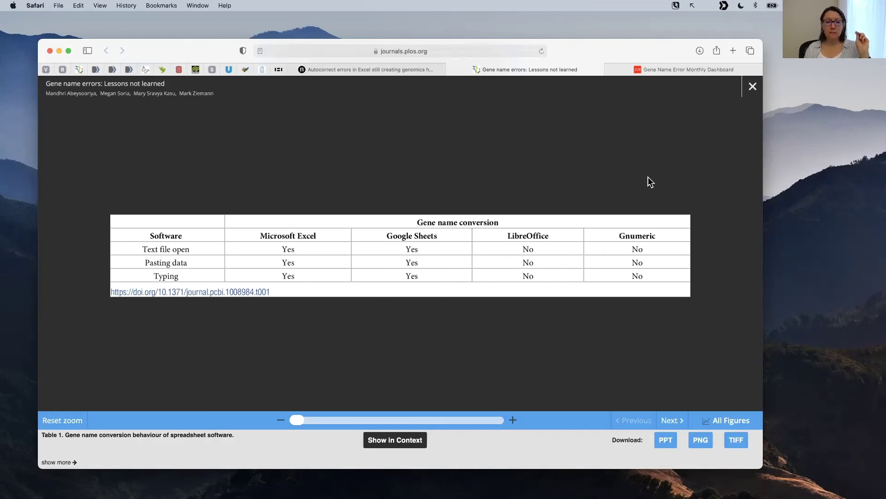
{"action": "left_click", "coordinate": [753, 88]}
{"action": "scroll", "coordinate": [479, 354], "scroll_direction": "down", "scroll_amount": 5}
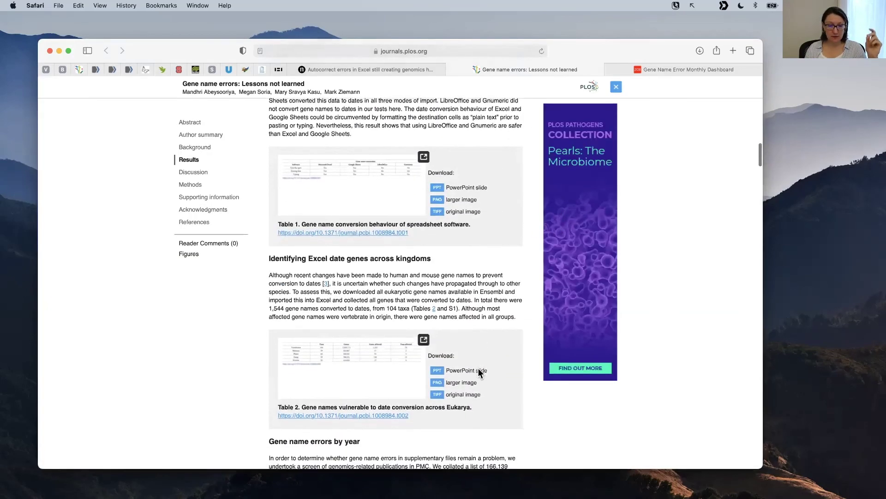
{"action": "scroll", "coordinate": [394, 390], "scroll_direction": "down", "scroll_amount": 1}
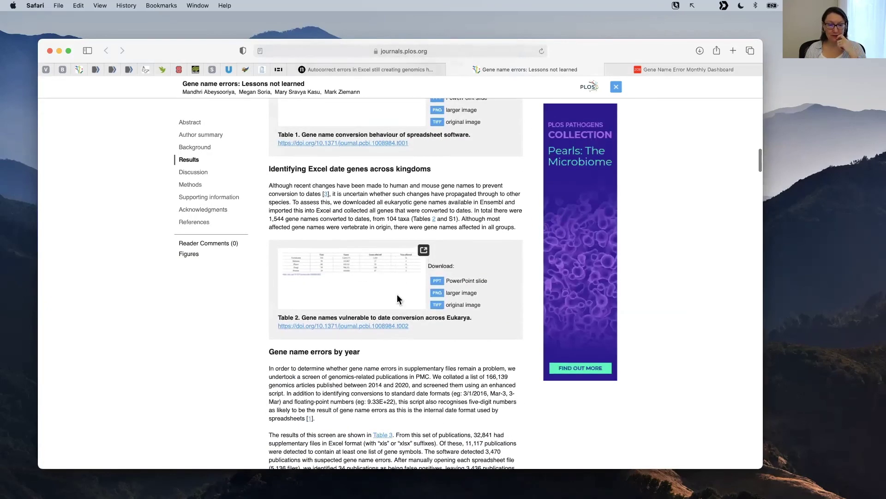
{"action": "left_click", "coordinate": [421, 253]}
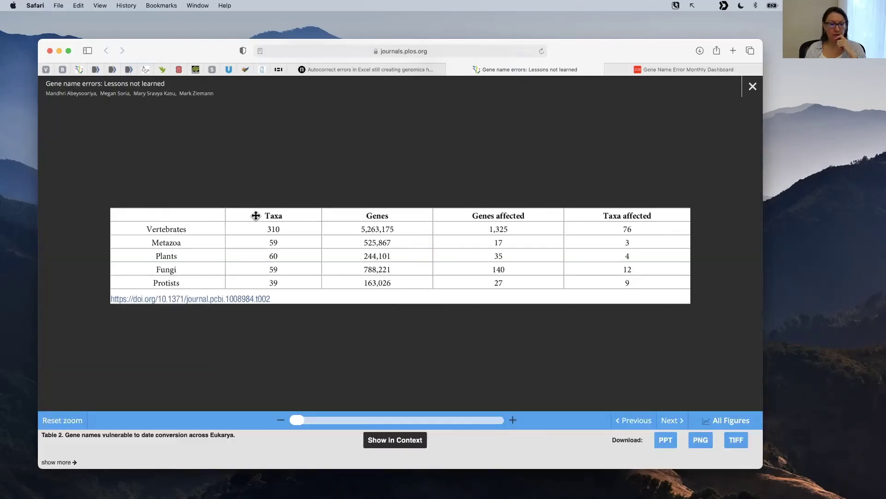
{"action": "left_click", "coordinate": [753, 87]}
Step: Examine the enlarged Table 3 of yearly gene name error screening results, including the proportion of publications affected, and close it
{"action": "scroll", "coordinate": [491, 397], "scroll_direction": "down", "scroll_amount": 5}
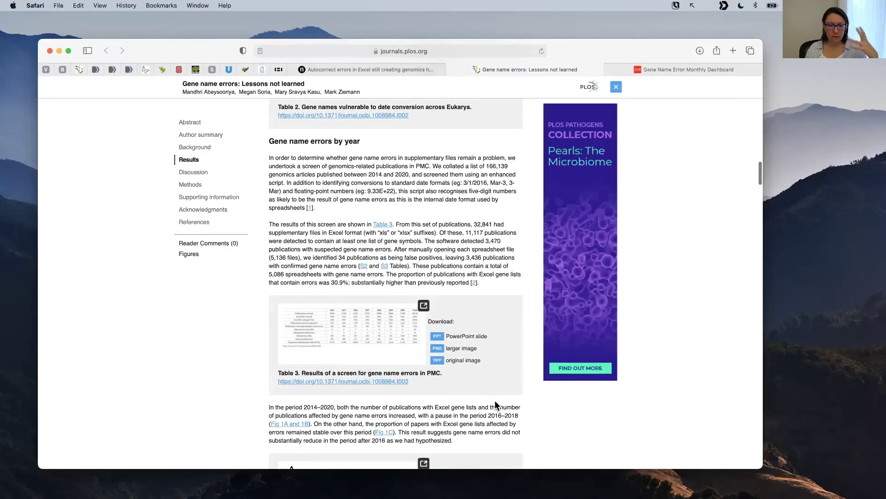
{"action": "scroll", "coordinate": [372, 404], "scroll_direction": "down", "scroll_amount": 1}
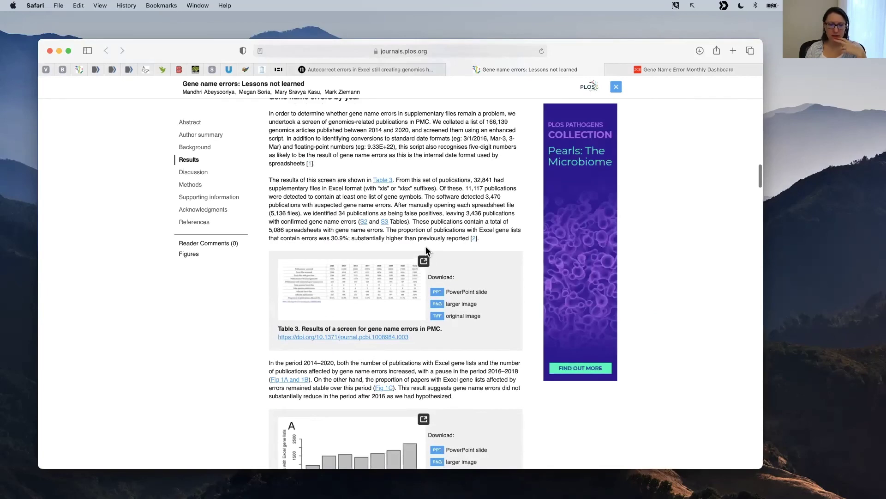
{"action": "left_click", "coordinate": [424, 262]}
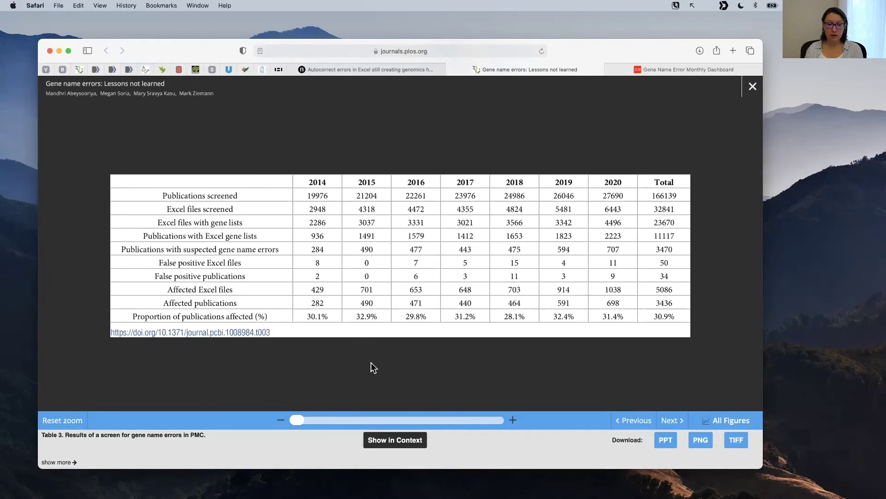
{"action": "mouse_move", "coordinate": [314, 331]}
{"action": "left_mouse_down"}
{"action": "mouse_move", "coordinate": [364, 331]}
{"action": "mouse_move", "coordinate": [329, 324]}
{"action": "left_mouse_up"}
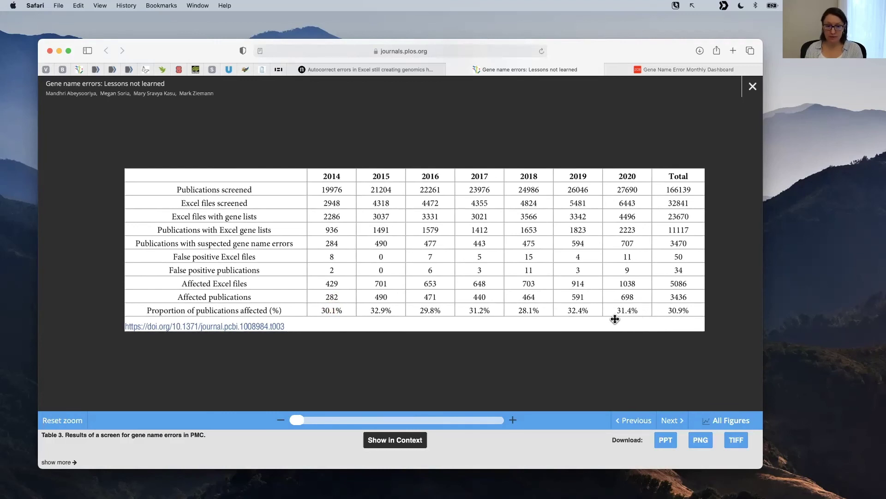
{"action": "left_click", "coordinate": [754, 90]}
Step: Read on through the paper's figures, Discussion and Methods to Box 2, the strings used to test date conversion
{"action": "scroll", "coordinate": [500, 344], "scroll_direction": "down", "scroll_amount": 10}
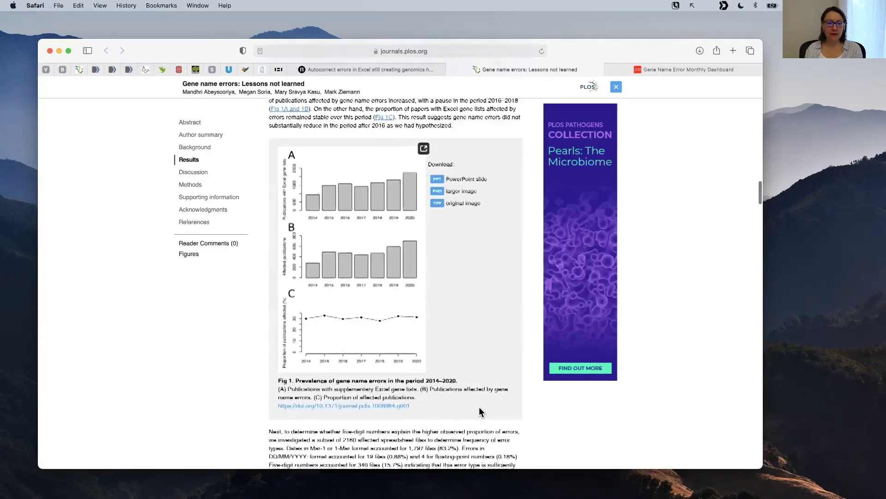
{"action": "scroll", "coordinate": [479, 407], "scroll_direction": "down", "scroll_amount": 12}
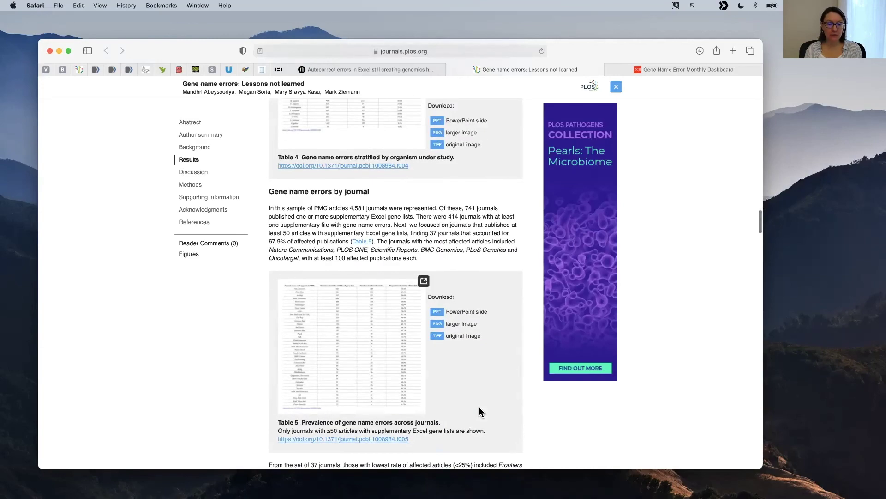
{"action": "scroll", "coordinate": [479, 408], "scroll_direction": "down", "scroll_amount": 12}
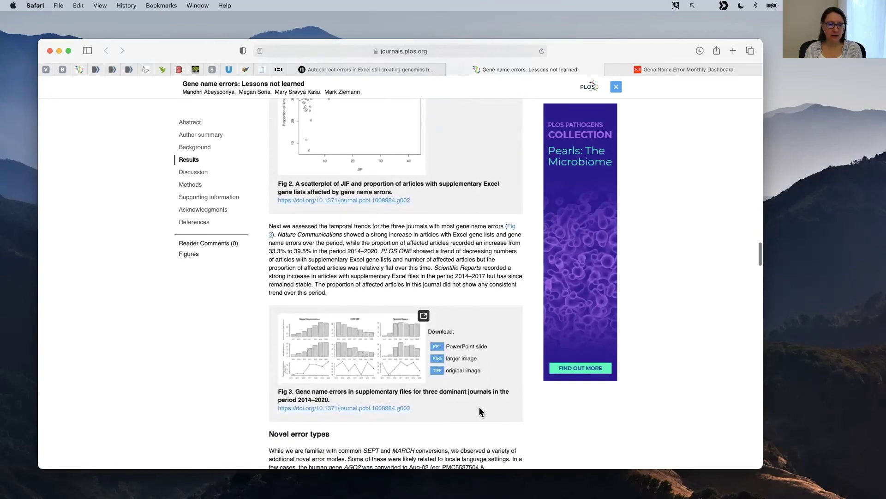
{"action": "scroll", "coordinate": [480, 408], "scroll_direction": "down", "scroll_amount": 15}
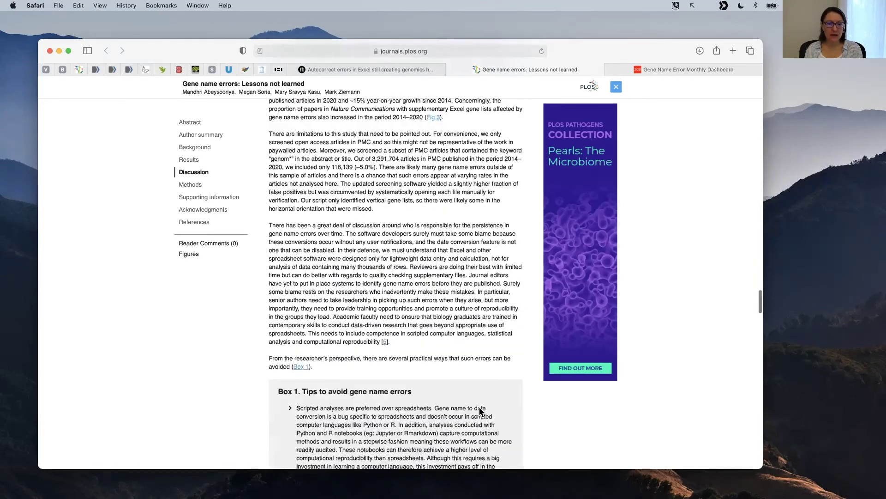
{"action": "scroll", "coordinate": [479, 410], "scroll_direction": "down", "scroll_amount": 15}
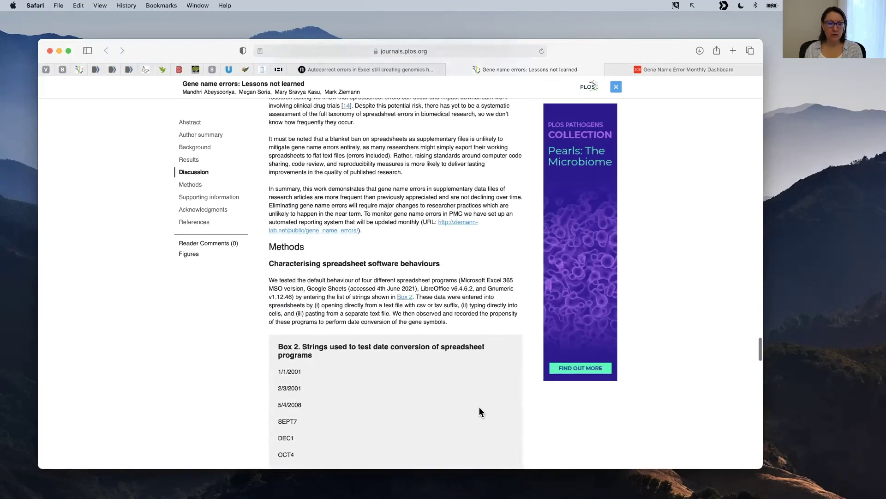
{"action": "scroll", "coordinate": [479, 386], "scroll_direction": "down", "scroll_amount": 2}
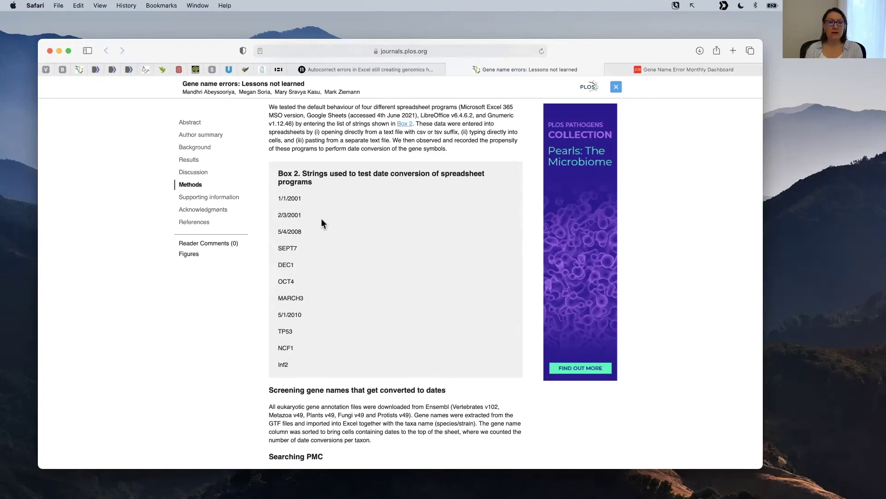
{"action": "scroll", "coordinate": [319, 258], "scroll_direction": "up", "scroll_amount": 5}
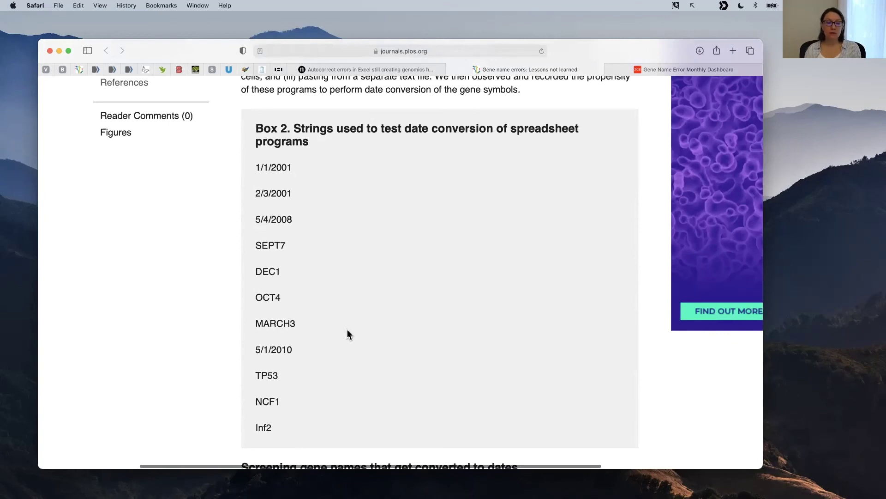
Step: Copy all the Box 2 test strings, 1/1/2001 through Inf2, and paste them into column F of the "Test Strings from Copy and Paste" sheet
{"action": "left_click_drag", "start_coordinate": [338, 441], "coordinate": [321, 170]}
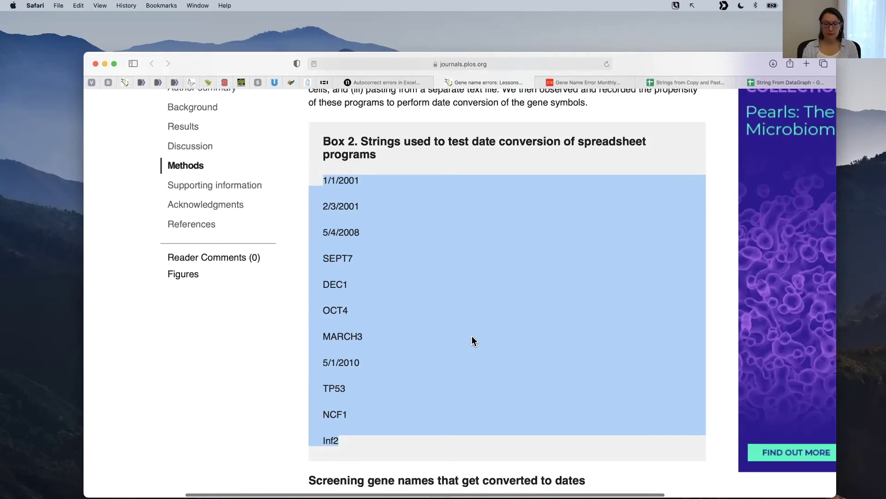
{"action": "key", "text": "super+c"}
{"action": "left_click", "coordinate": [678, 82]}
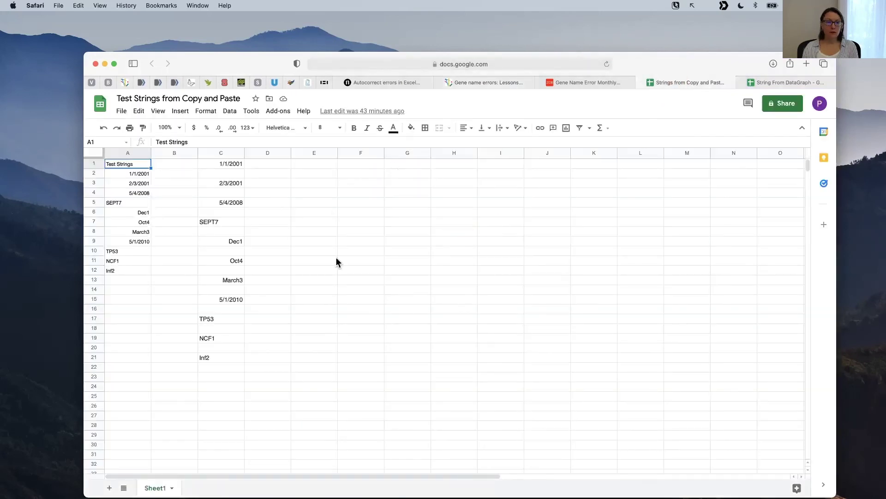
{"action": "left_click", "coordinate": [369, 156]}
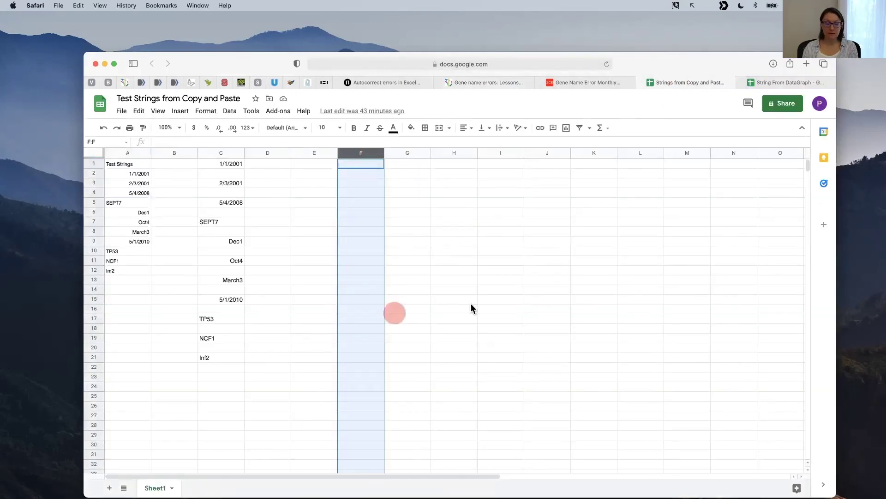
{"action": "key", "text": "super+v"}
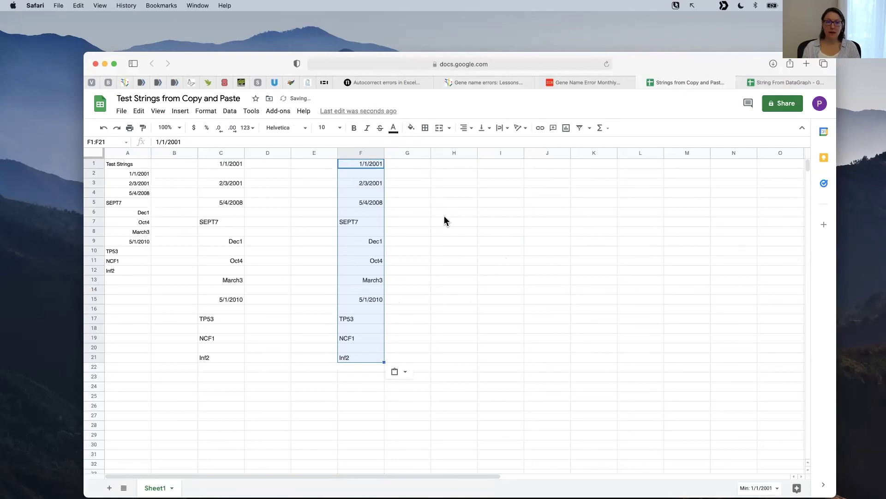
{"action": "left_click", "coordinate": [444, 215]}
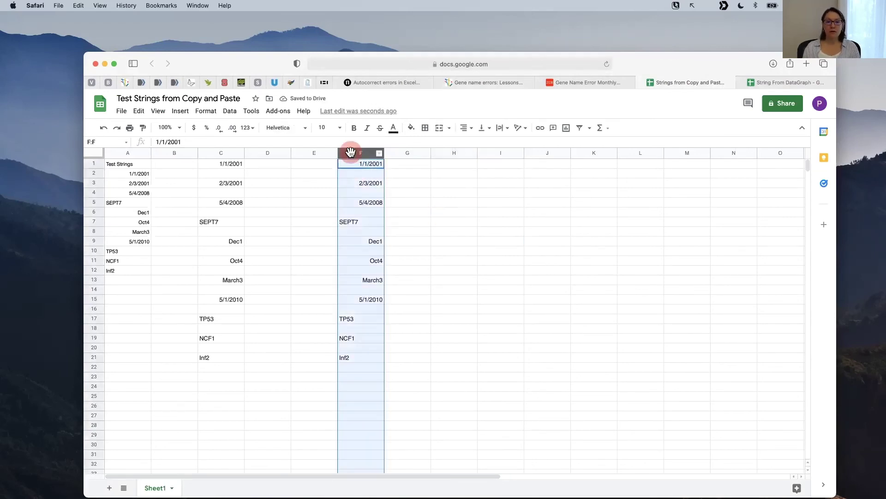
Step: Inspect how the pasted strings in column F are interpreted, checking SEPT7, TP53, NCF1 and the date picker of the 1/1/2001 cell
{"action": "left_click", "coordinate": [352, 152]}
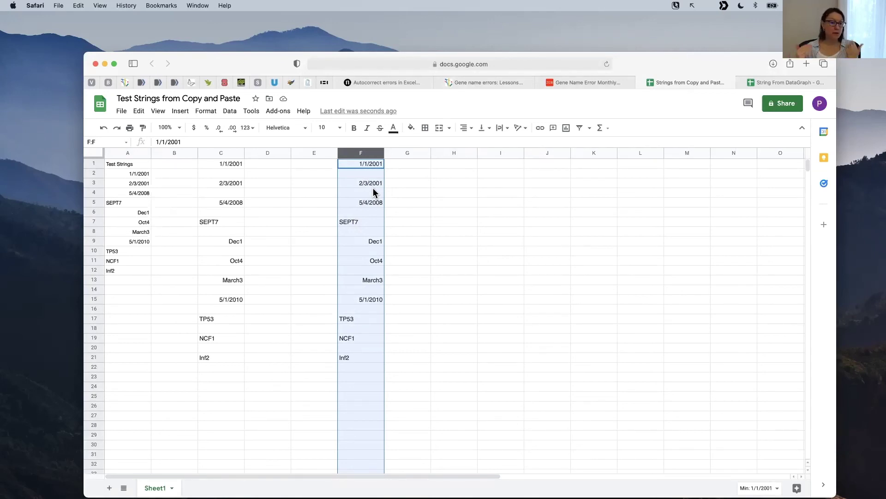
{"action": "left_click", "coordinate": [342, 222]}
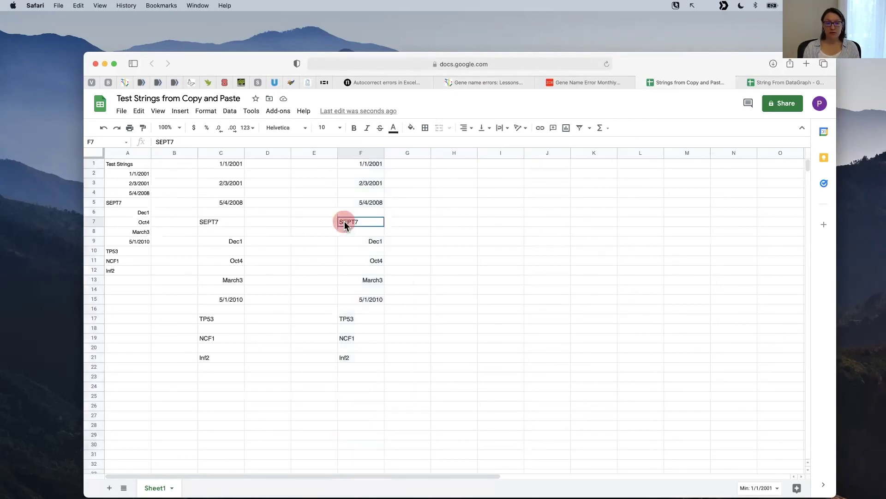
{"action": "left_click", "coordinate": [350, 319]}
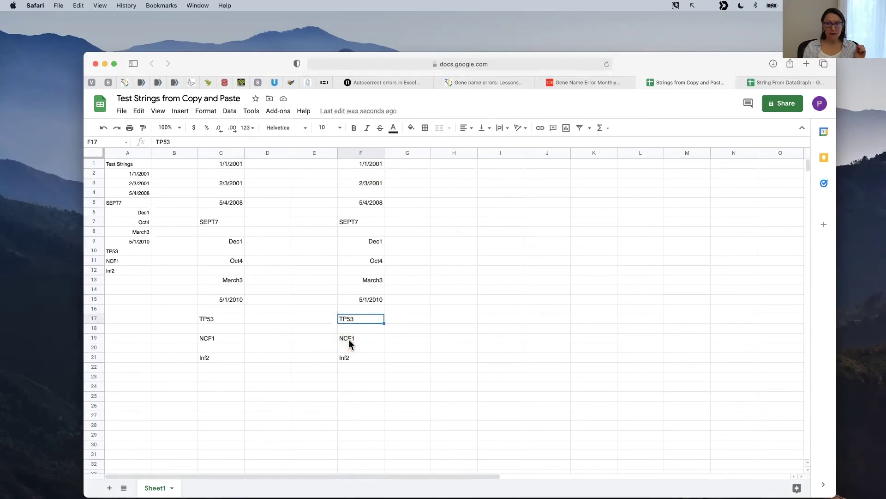
{"action": "left_click", "coordinate": [348, 339]}
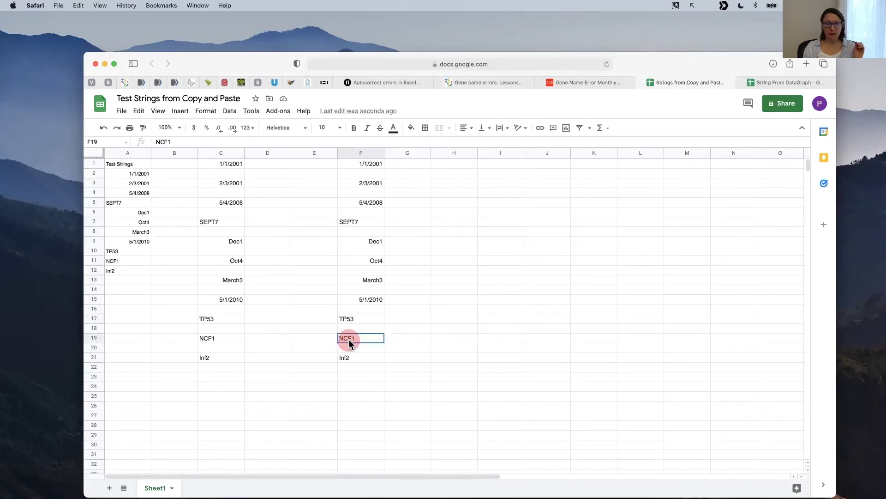
{"action": "left_click", "coordinate": [373, 163]}
{"action": "double_click", "coordinate": [374, 164]}
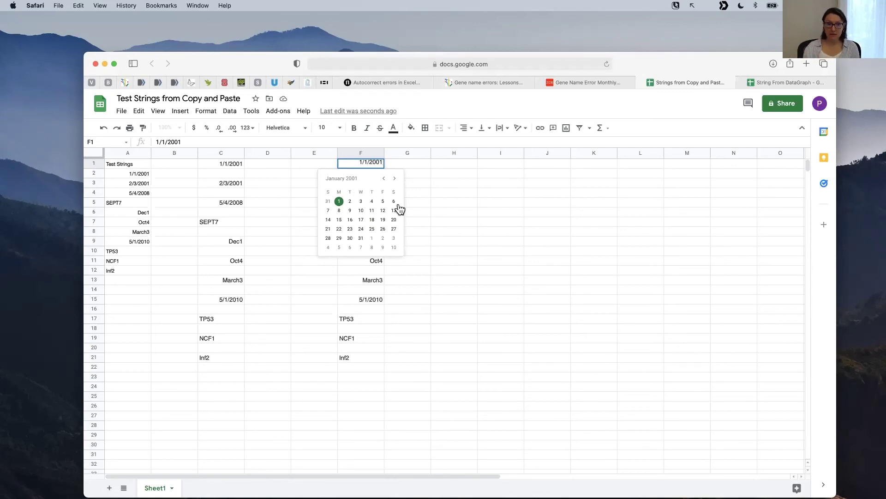
{"action": "left_click", "coordinate": [448, 241]}
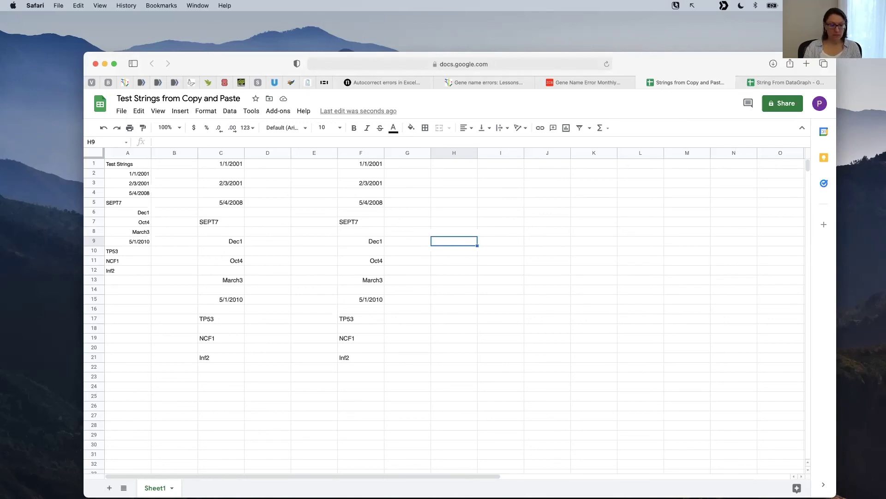
Step: Switch to the 2021_VDT_GenomicsData document in Pages, highlight the "Part 1: Import Test Data" heading, and review Parts 1 to 3
{"action": "key", "text": "super+Tab"}
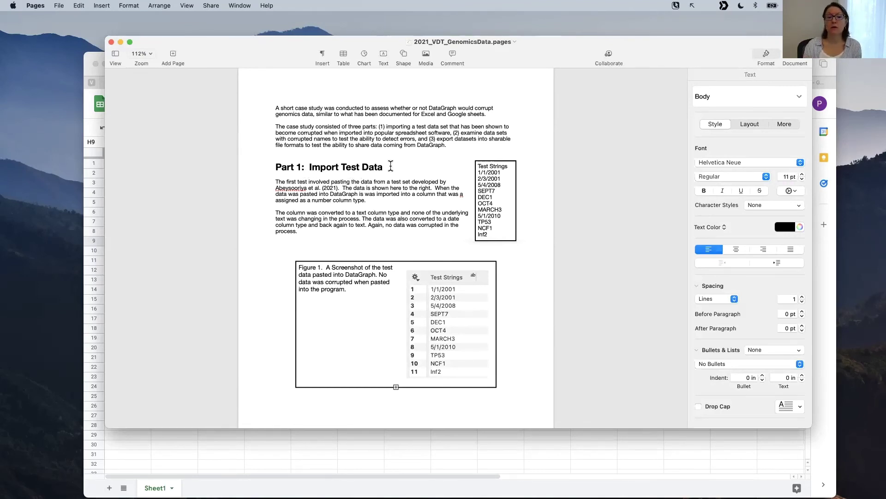
{"action": "left_click_drag", "start_coordinate": [390, 165], "coordinate": [268, 165]}
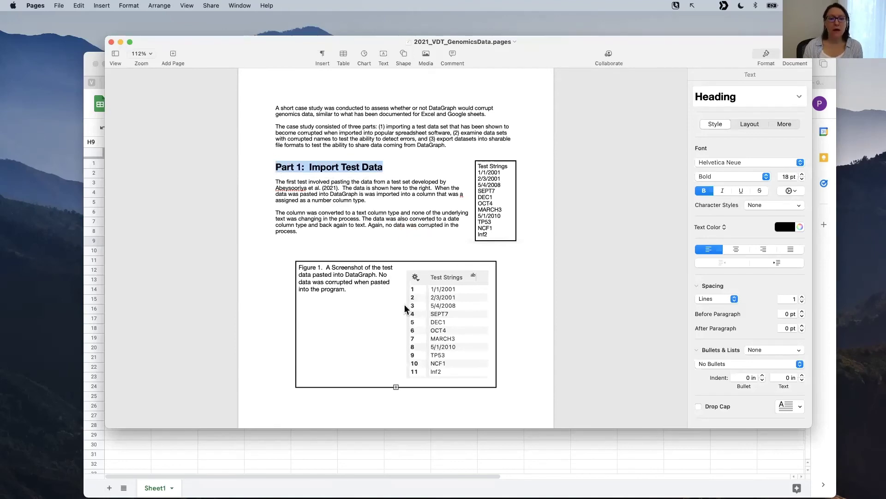
{"action": "scroll", "coordinate": [404, 304], "scroll_direction": "down", "scroll_amount": 15}
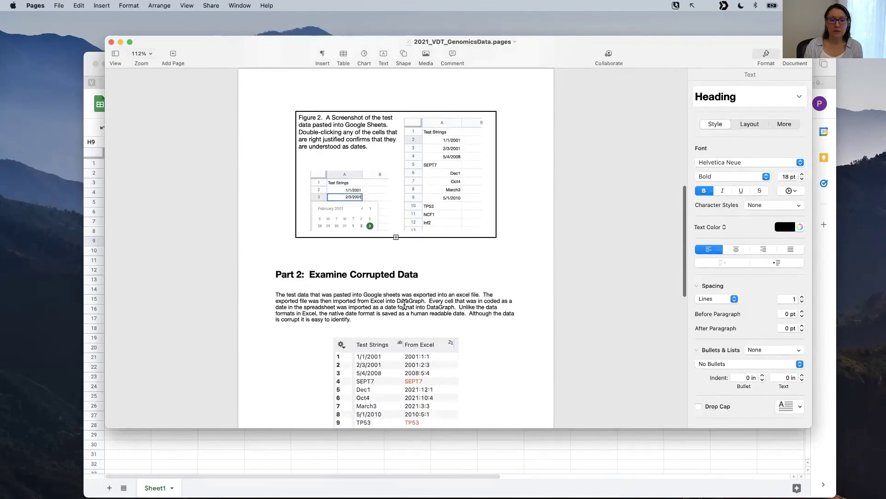
{"action": "scroll", "coordinate": [433, 263], "scroll_direction": "down", "scroll_amount": 5}
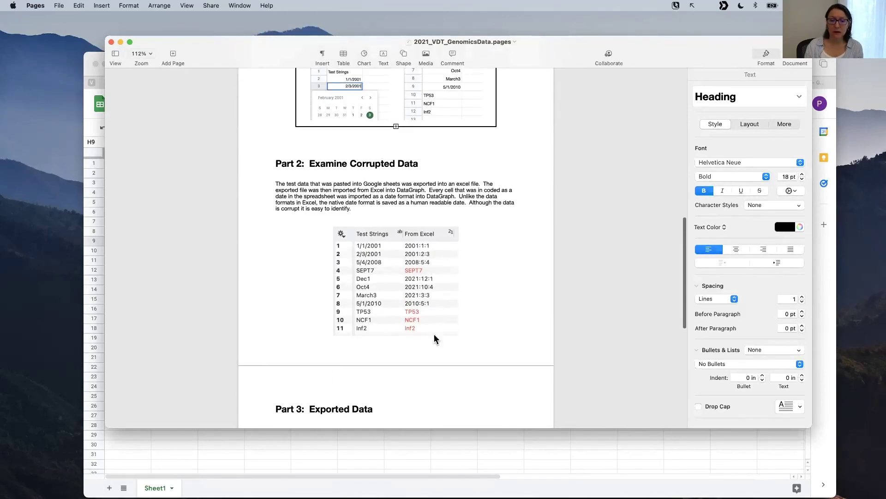
{"action": "scroll", "coordinate": [434, 339], "scroll_direction": "down", "scroll_amount": 9}
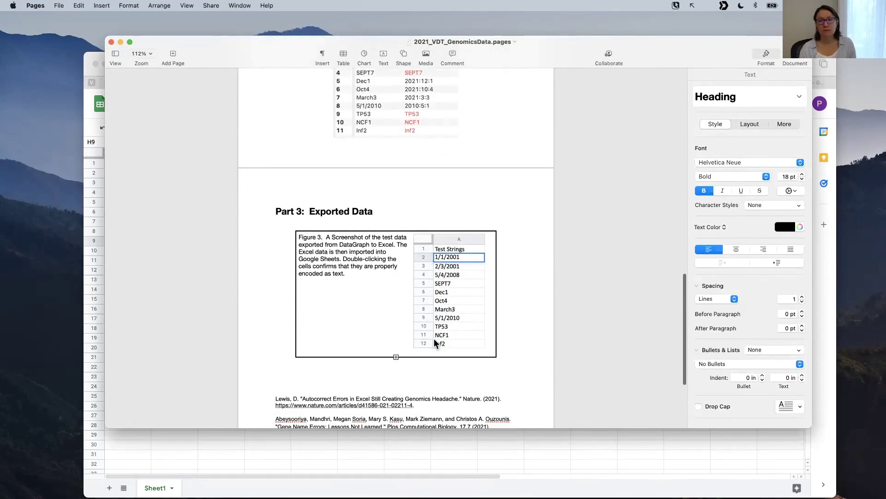
{"action": "scroll", "coordinate": [433, 323], "scroll_direction": "up", "scroll_amount": 15}
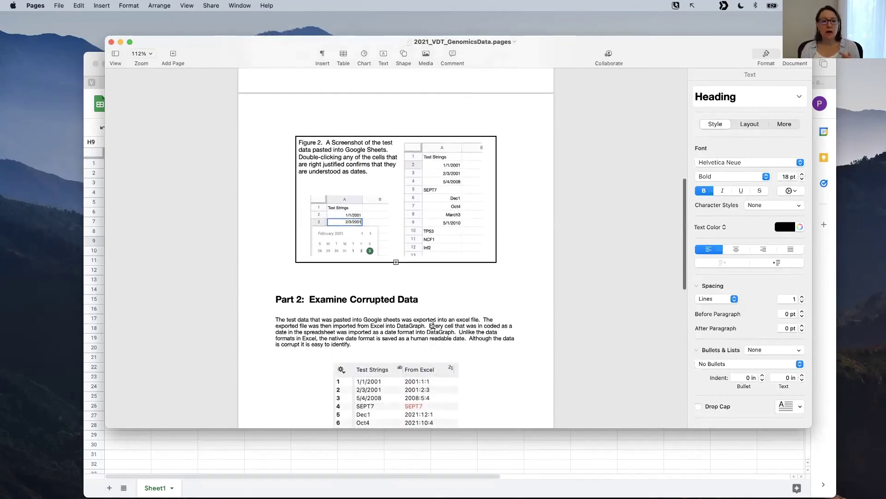
{"action": "scroll", "coordinate": [433, 323], "scroll_direction": "up", "scroll_amount": 16}
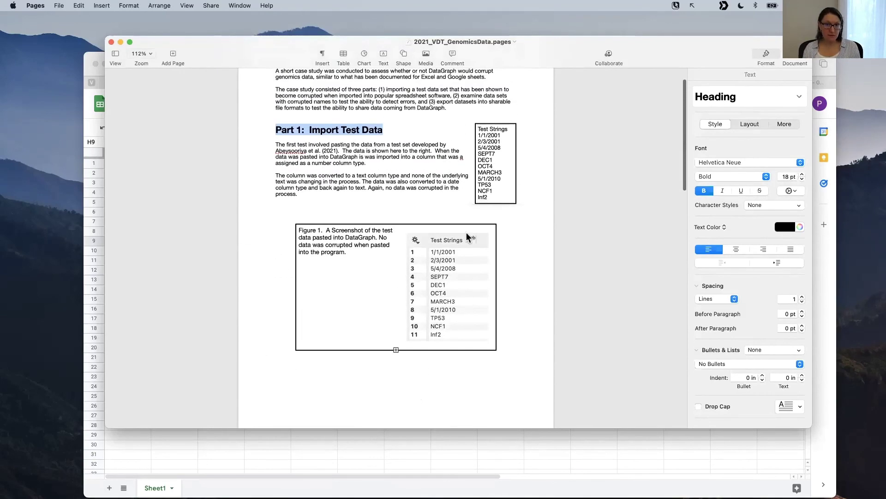
Step: Place the text cursor after Inf2 in the Test Strings text box beside the Part 1 text
{"action": "left_click", "coordinate": [490, 141]}
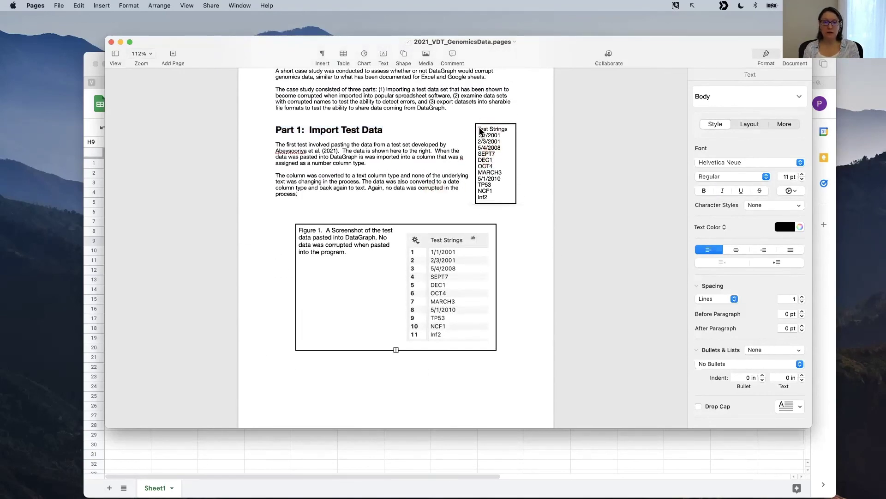
{"action": "left_click", "coordinate": [481, 140]}
{"action": "left_click", "coordinate": [492, 196]}
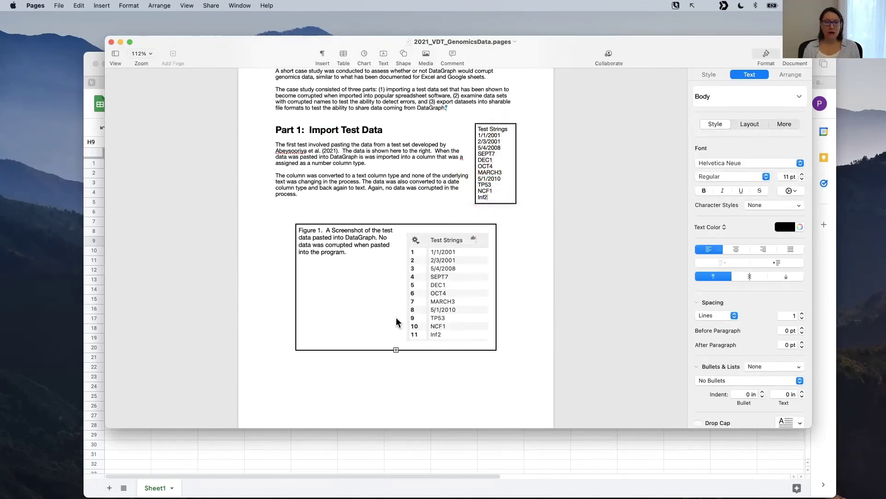
Step: Switch to the PLOS gene name errors article in Safari and copy all the Box 2 test strings, 1/1/2001 through Inf2
{"action": "left_click", "coordinate": [435, 438]}
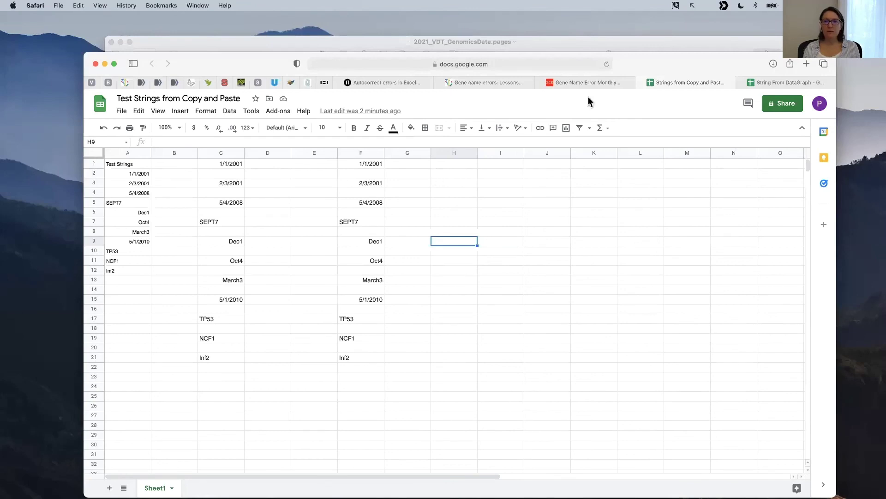
{"action": "left_click", "coordinate": [579, 83]}
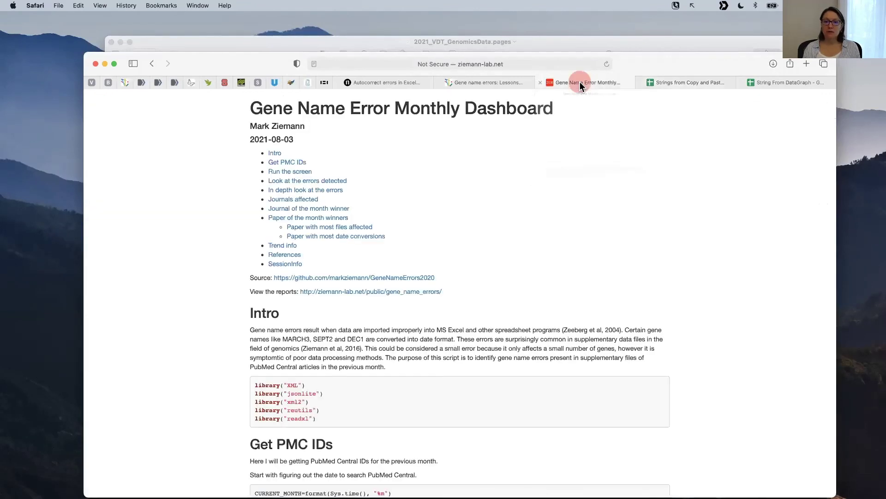
{"action": "left_click", "coordinate": [505, 83]}
{"action": "left_click", "coordinate": [414, 231]}
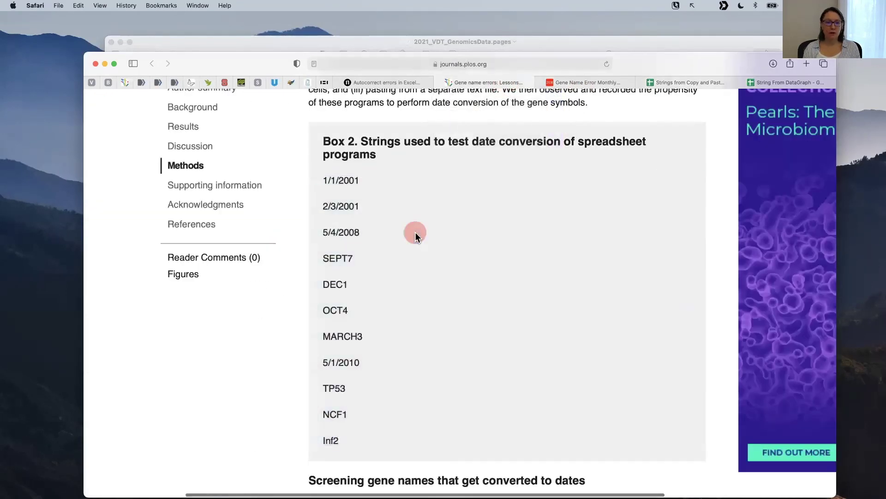
{"action": "left_click_drag", "start_coordinate": [347, 444], "coordinate": [323, 178]}
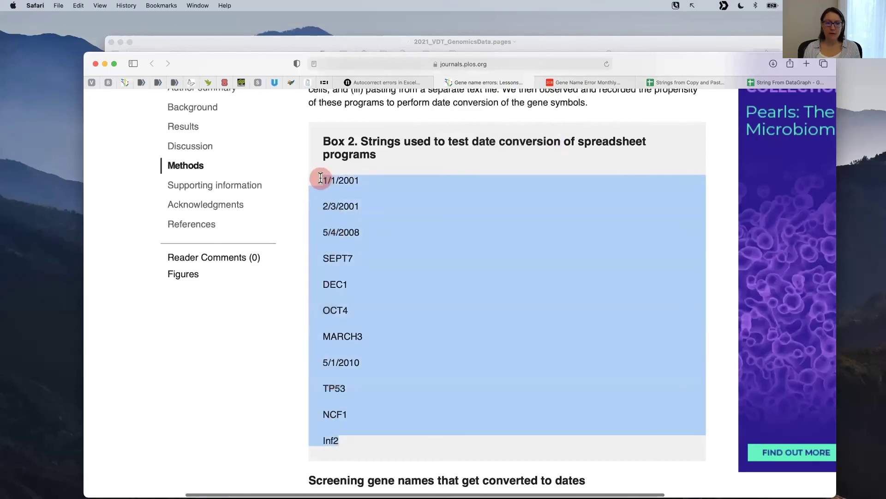
{"action": "scroll", "coordinate": [472, 231], "scroll_direction": "up", "scroll_amount": 1}
{"action": "key", "text": "super+c"}
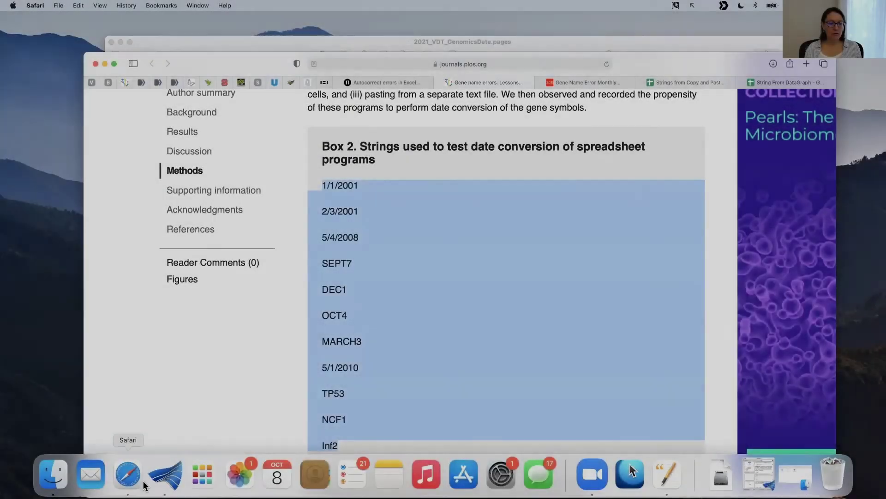
Step: Switch to DataGraph, create a new document, and paste the copied test strings into its empty data table
{"action": "left_click", "coordinate": [165, 475]}
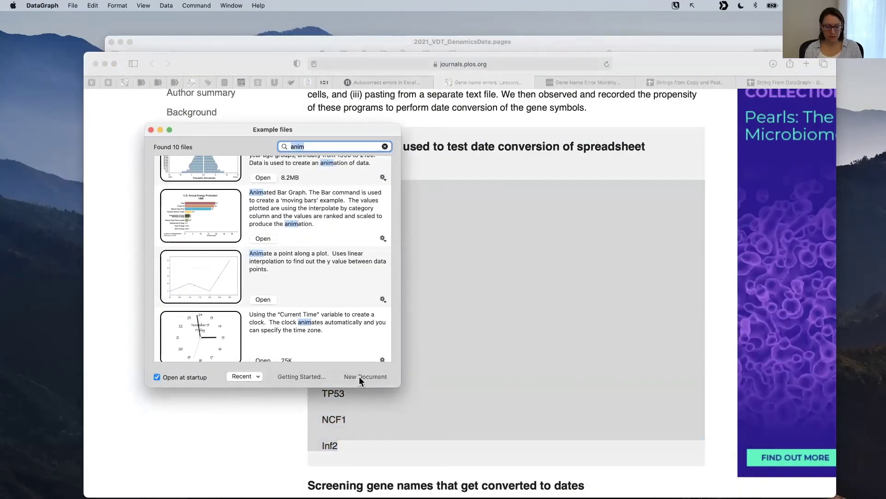
{"action": "key", "text": "super+n"}
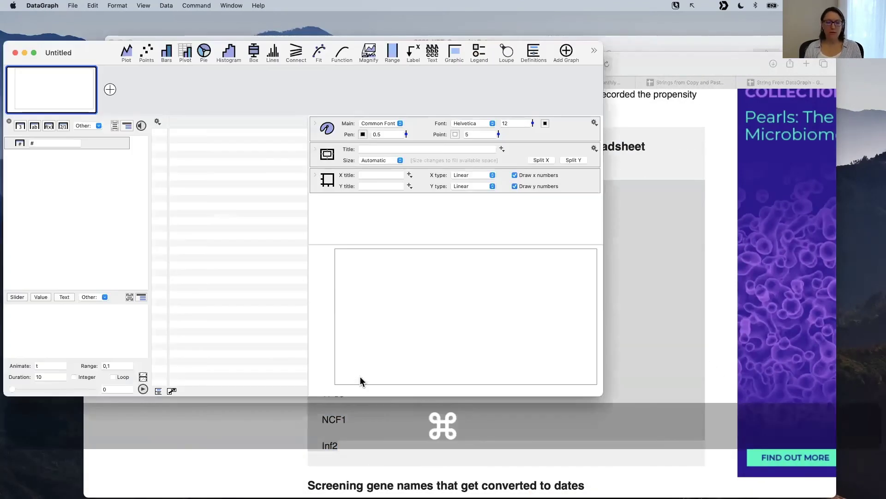
{"action": "left_click", "coordinate": [188, 133]}
{"action": "key", "text": "super+v"}
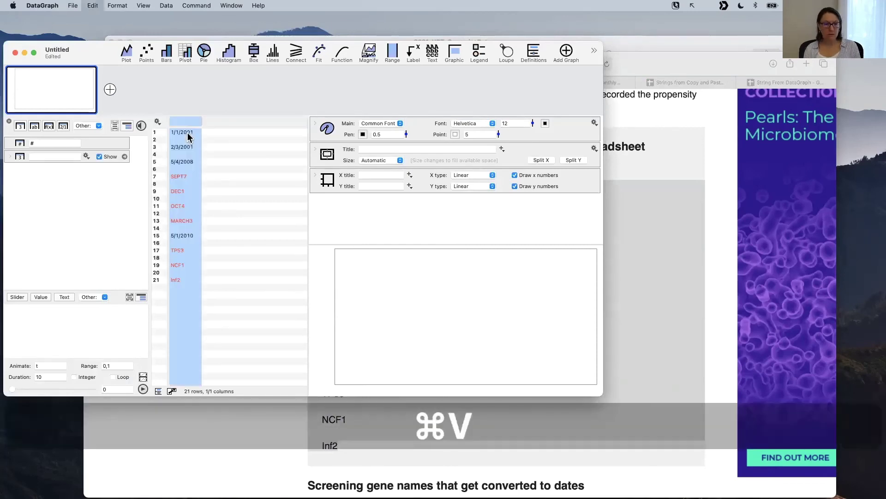
Step: Move the DataGraph document window clear of the screen edge and widen its data table area
{"action": "left_click", "coordinate": [286, 214]}
{"action": "left_click_drag", "start_coordinate": [97, 53], "coordinate": [196, 77]}
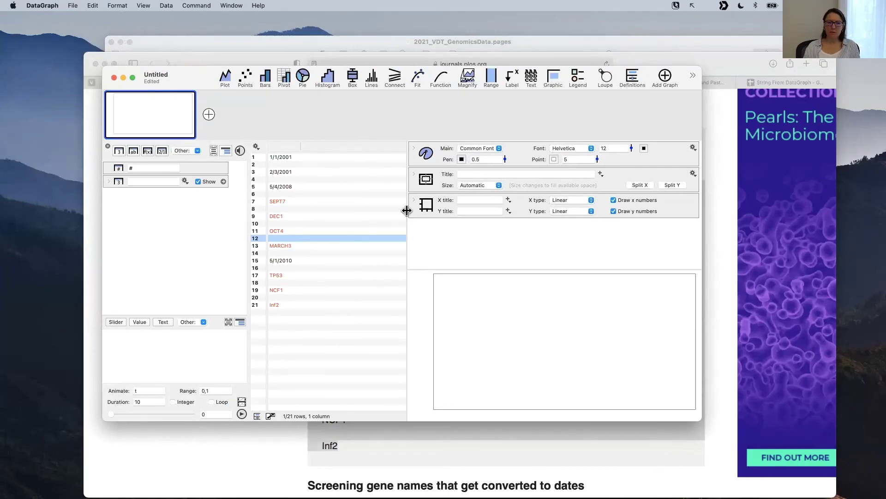
{"action": "left_click_drag", "start_coordinate": [406, 210], "coordinate": [451, 207]}
Step: Select all the empty rows between the pasted test strings and delete them
{"action": "left_click", "coordinate": [337, 165]}
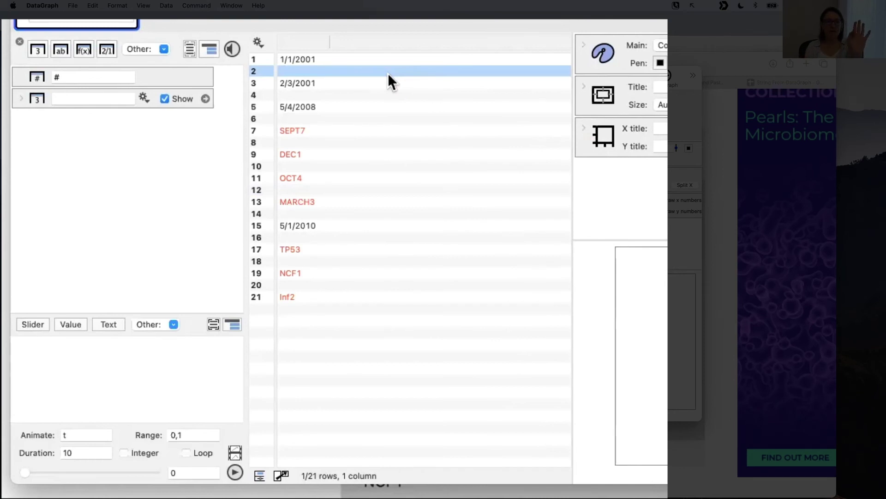
{"action": "left_click", "coordinate": [343, 92]}
{"action": "left_click", "coordinate": [332, 71]}
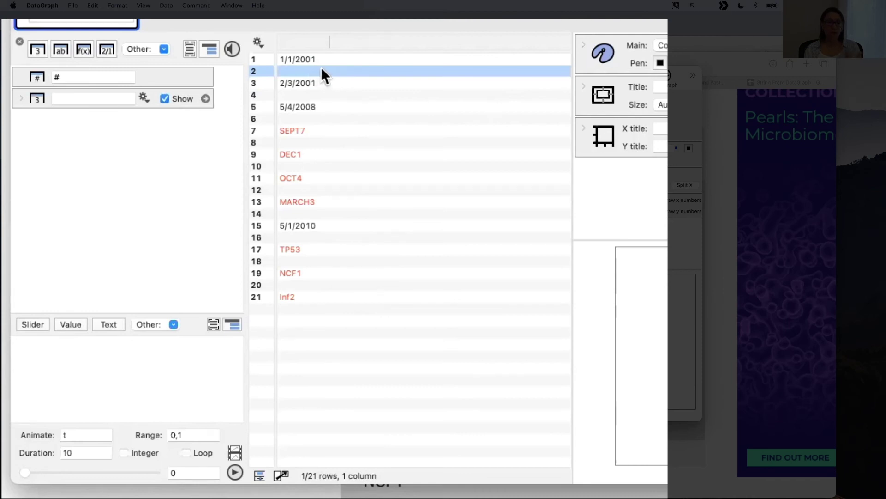
{"action": "right_click", "coordinate": [318, 69]}
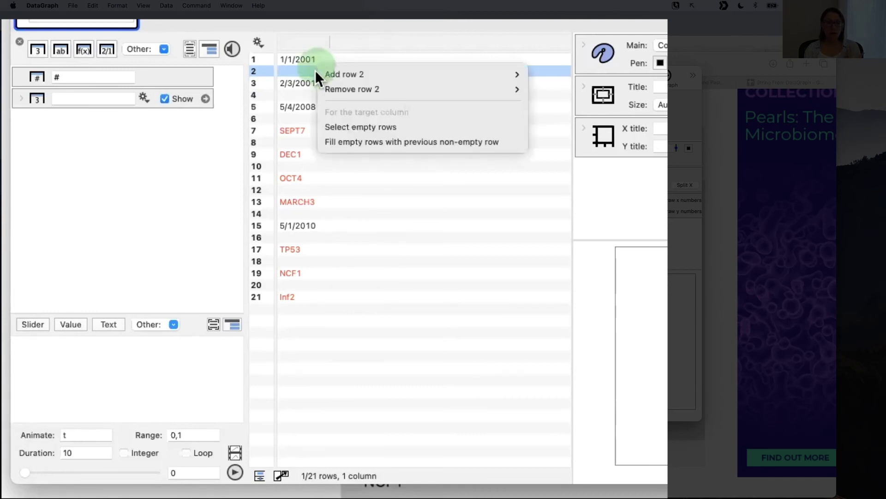
{"action": "left_click", "coordinate": [395, 126]}
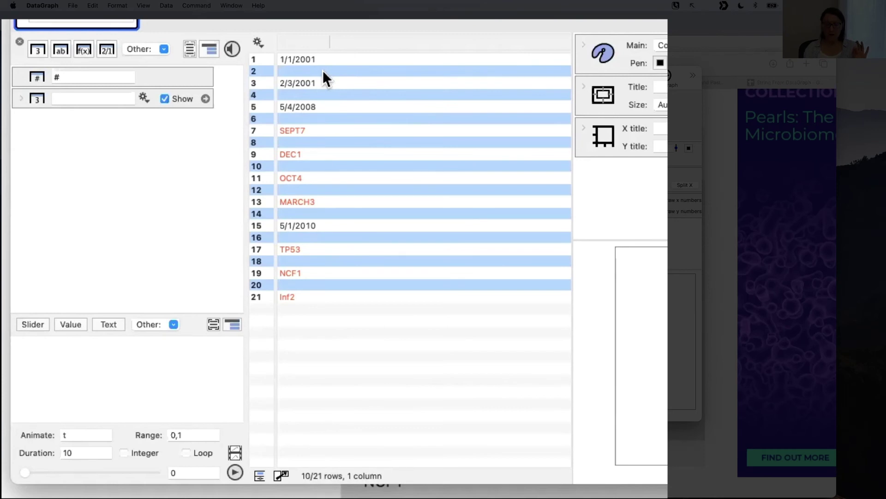
{"action": "key", "text": "BackSpace"}
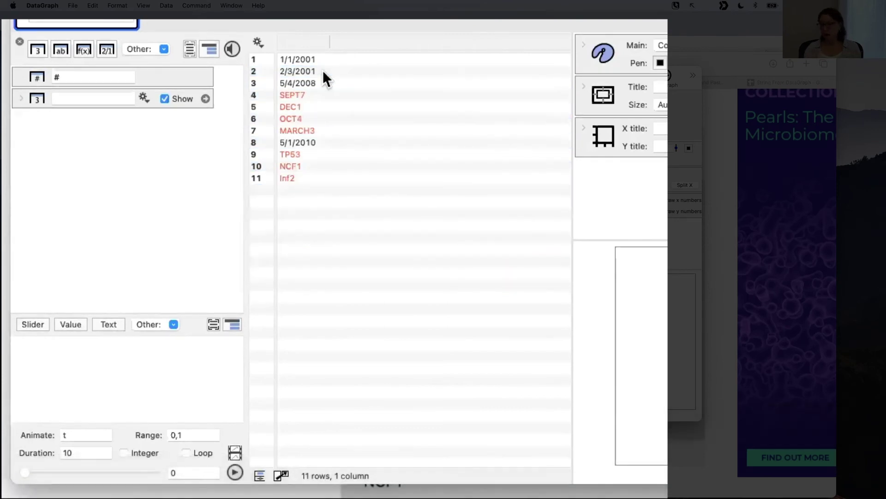
Step: Examine the pasted column as a whole, checking its entries down to Inf2 and how they suit the column type
{"action": "left_click", "coordinate": [306, 39]}
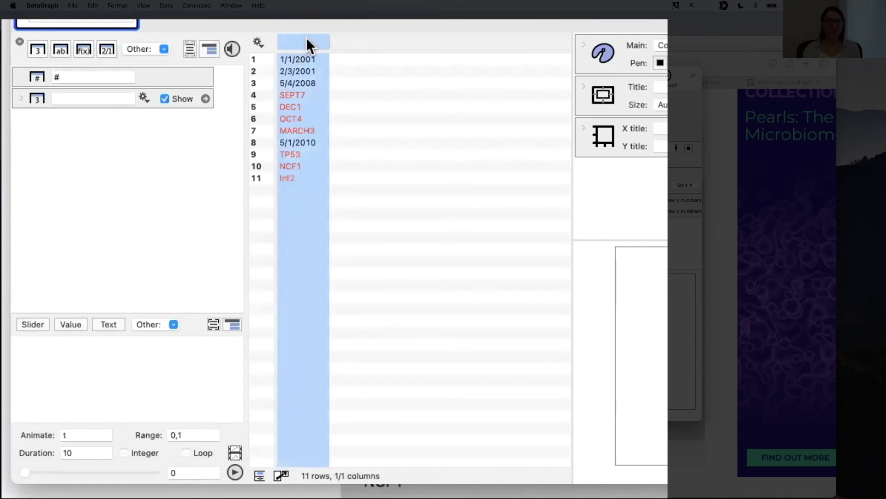
{"action": "left_click", "coordinate": [297, 178]}
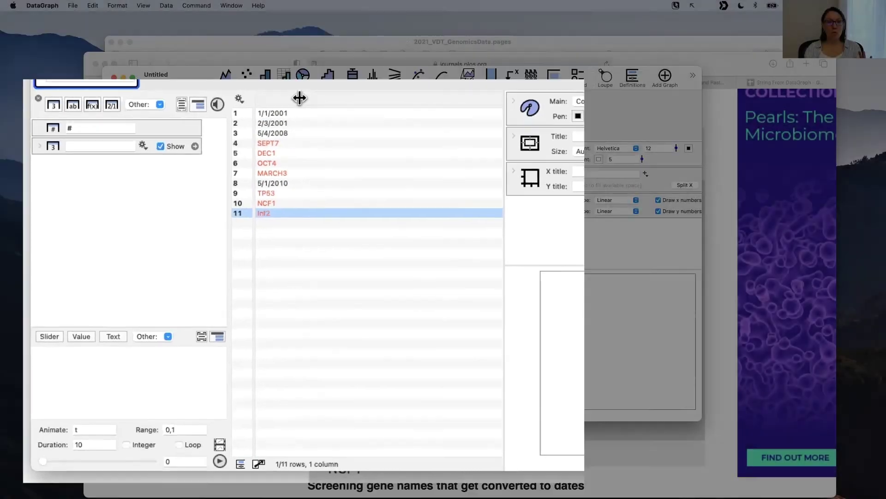
{"action": "left_click", "coordinate": [344, 43]}
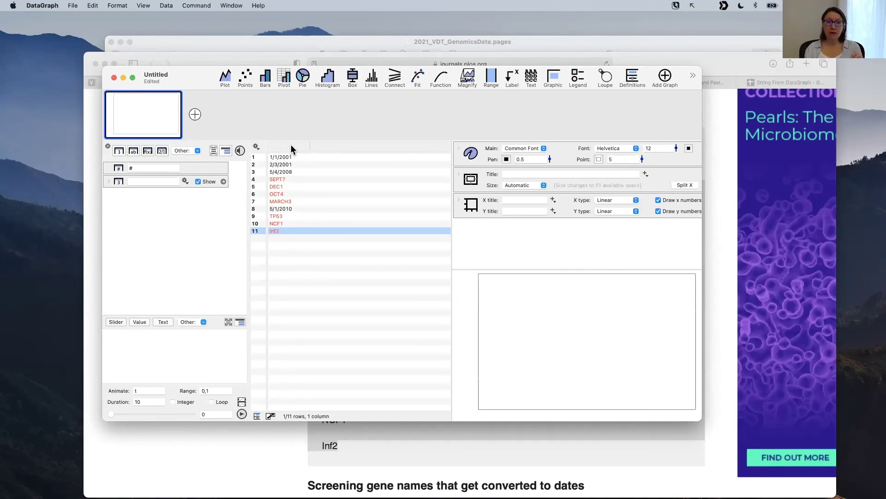
{"action": "left_click", "coordinate": [291, 146]}
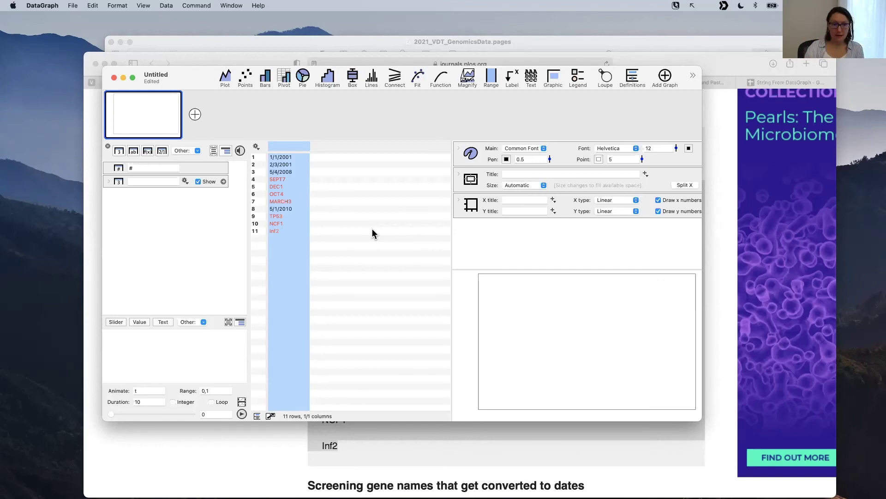
{"action": "left_click", "coordinate": [290, 253]}
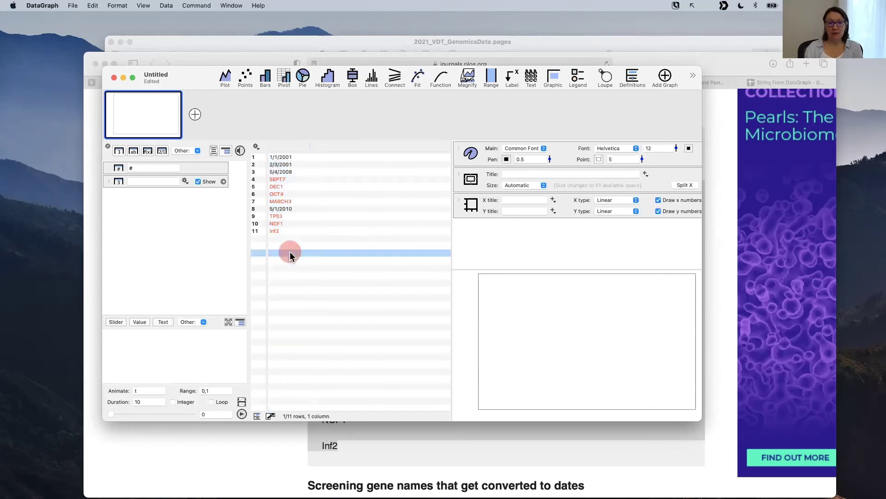
{"action": "left_click", "coordinate": [291, 146]}
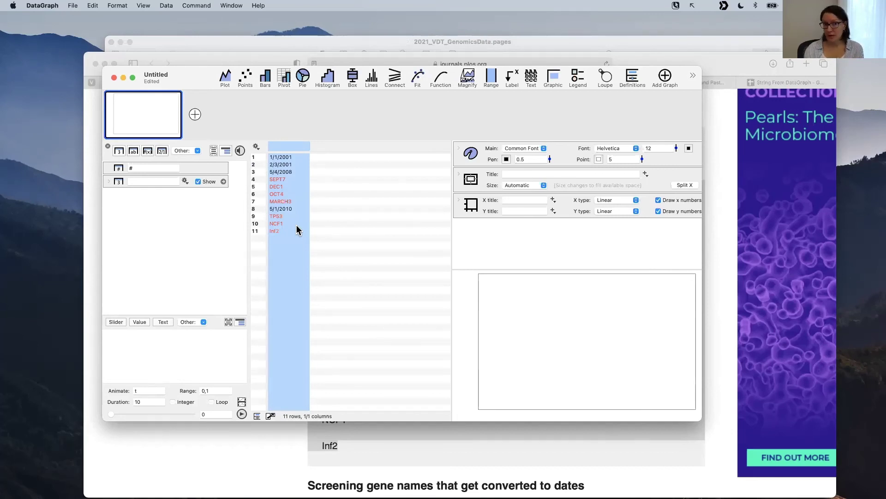
Step: Inspect the individual gene name entries SEPT7, DEC1, OCT4, MARCH3 and NCF1 for any change to the pasted text
{"action": "left_click", "coordinate": [292, 184]}
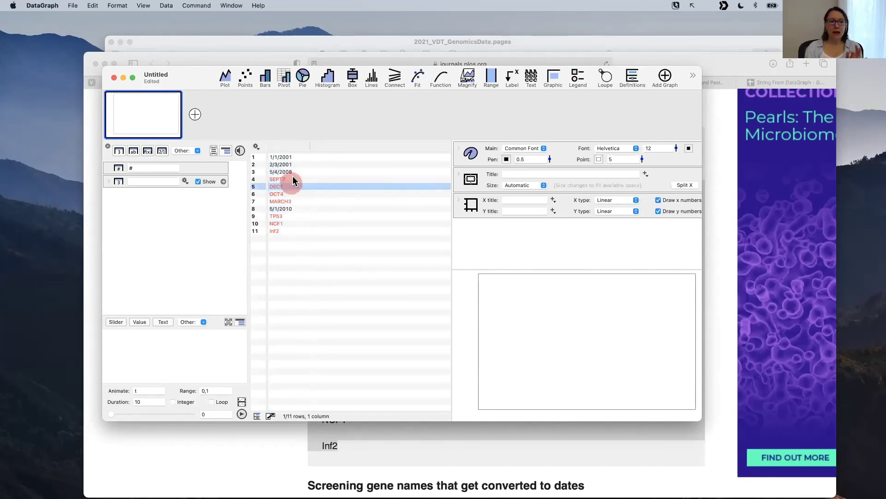
{"action": "left_click", "coordinate": [292, 179]}
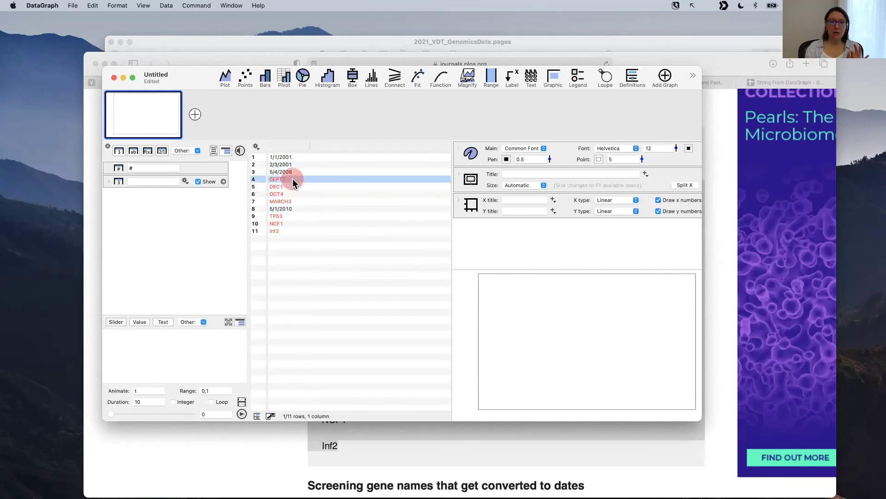
{"action": "left_click", "coordinate": [291, 195]}
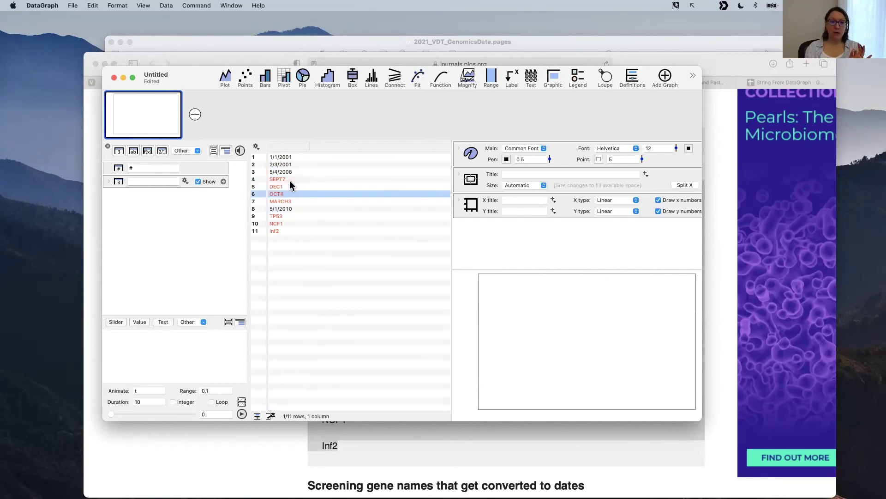
{"action": "left_click", "coordinate": [288, 179]}
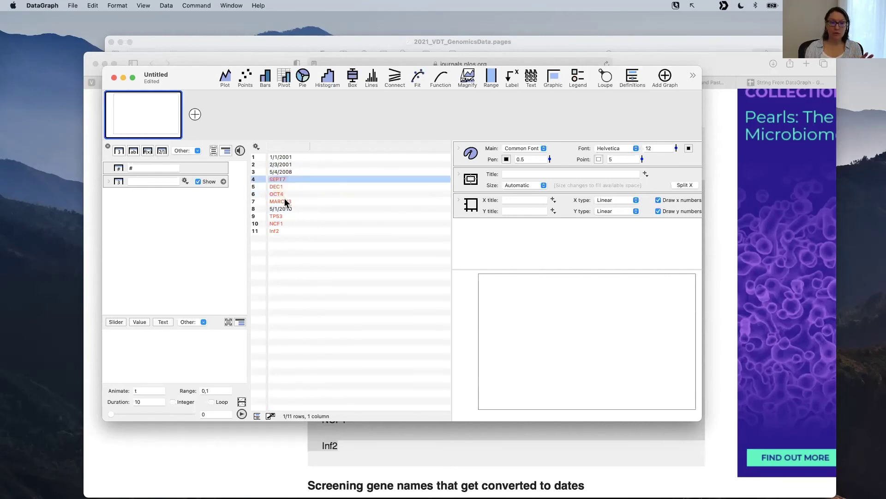
{"action": "left_click", "coordinate": [284, 202]}
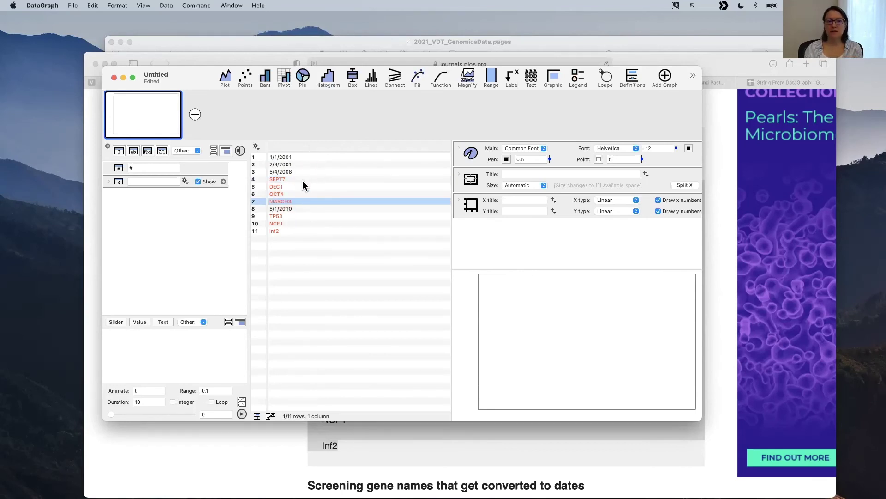
{"action": "left_click", "coordinate": [284, 146]}
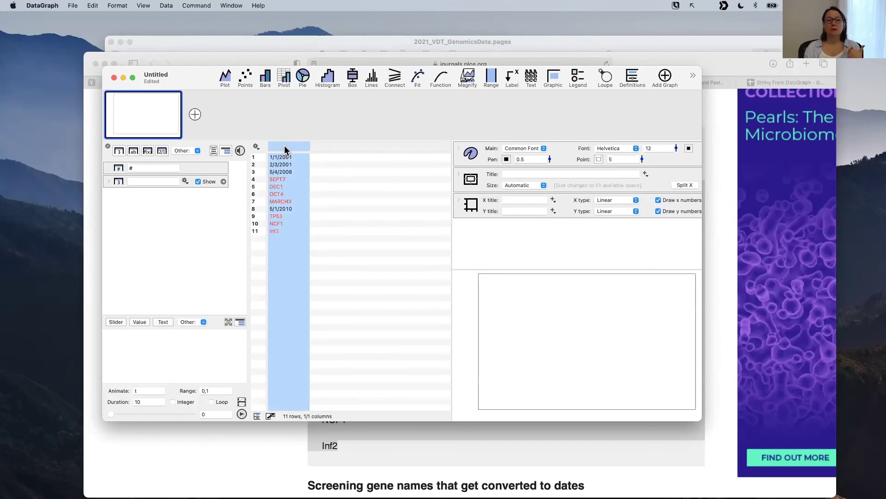
{"action": "left_click", "coordinate": [284, 179]}
{"action": "left_click", "coordinate": [282, 187]}
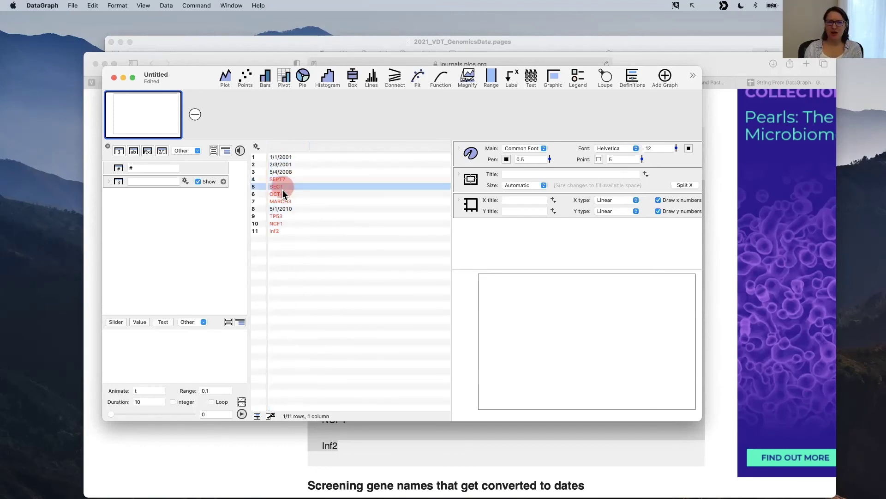
{"action": "left_click", "coordinate": [282, 192]}
{"action": "left_click", "coordinate": [282, 200]}
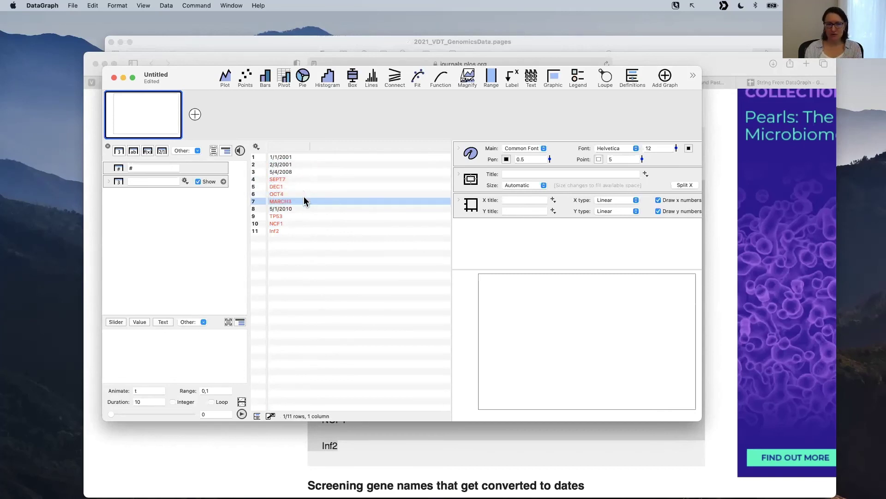
{"action": "left_click", "coordinate": [312, 225]}
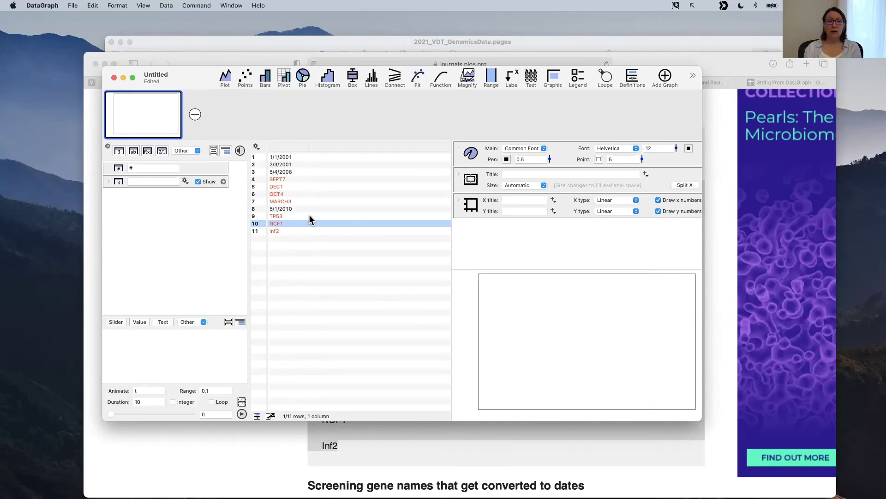
{"action": "left_click", "coordinate": [307, 254]}
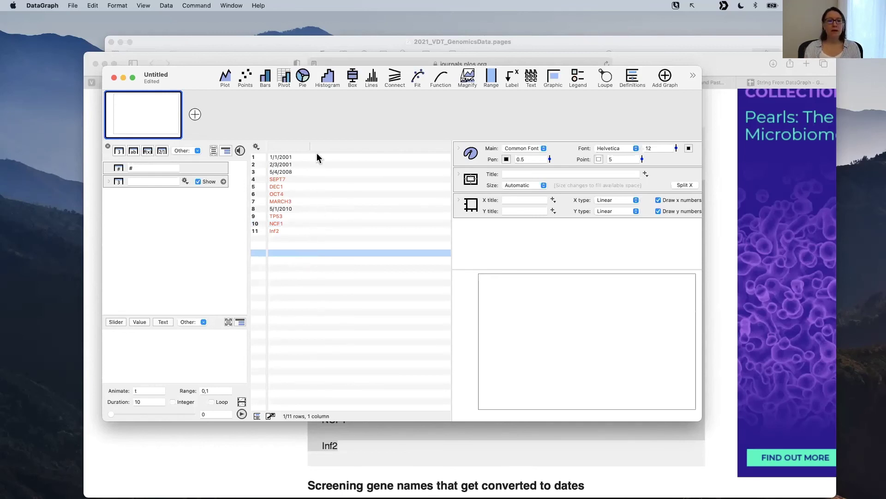
Step: Review the type conversion options for the test strings column and convert it to a text column
{"action": "left_click", "coordinate": [292, 145]}
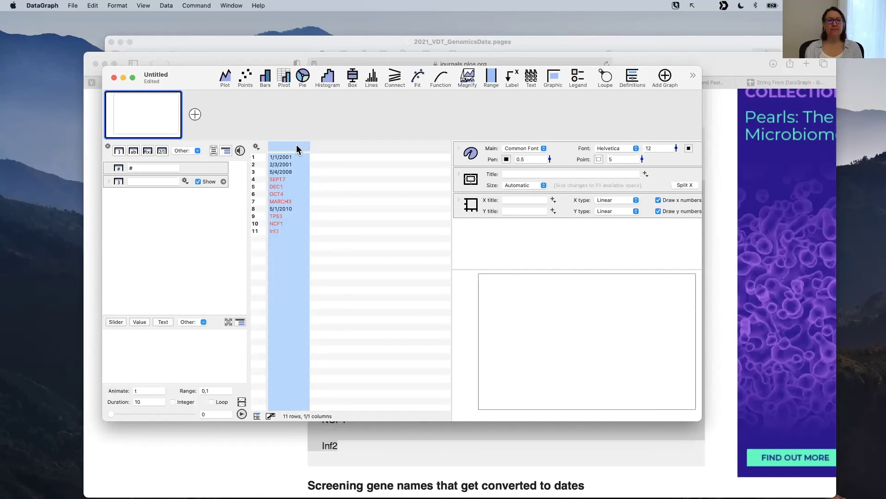
{"action": "left_click", "coordinate": [186, 181]}
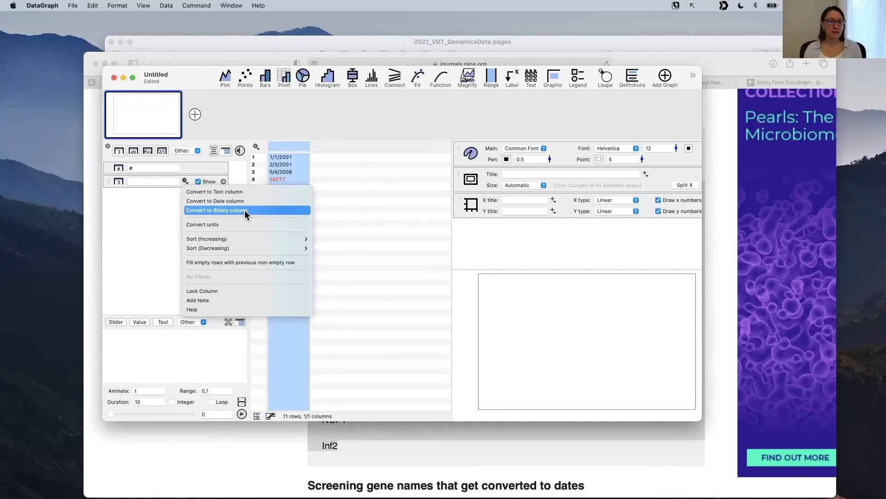
{"action": "left_click", "coordinate": [287, 146]}
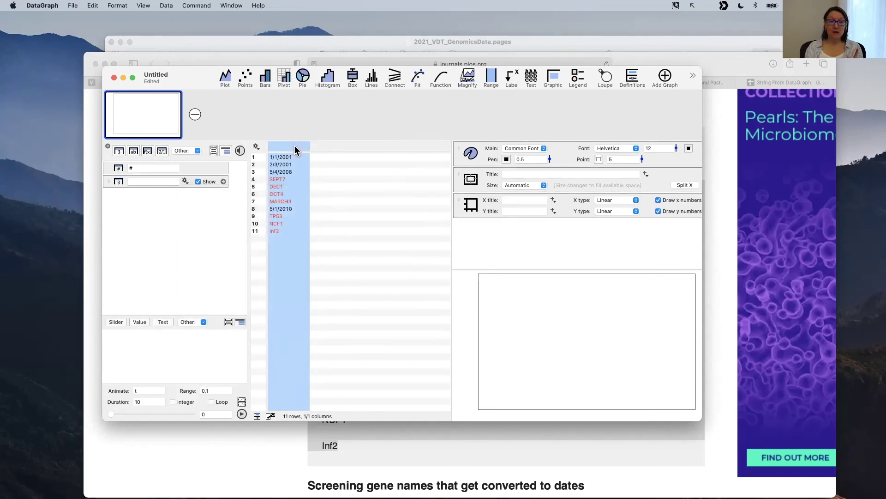
{"action": "right_click", "coordinate": [294, 147]}
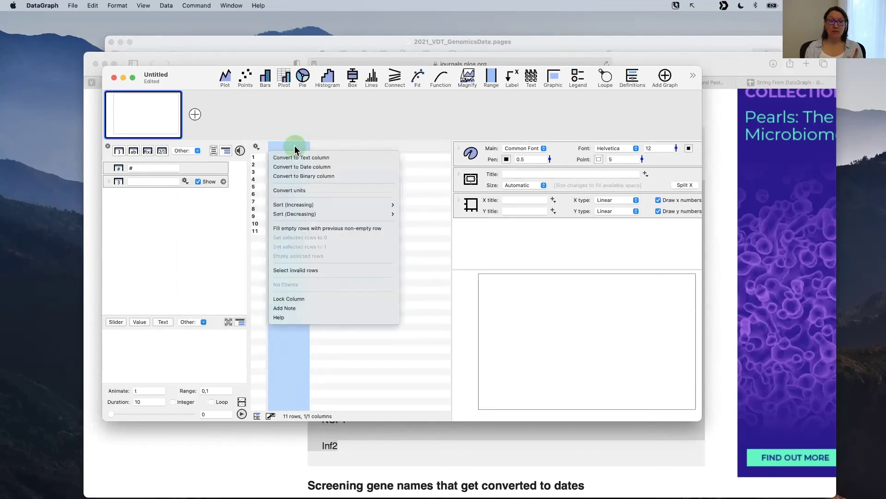
{"action": "left_click", "coordinate": [327, 159]}
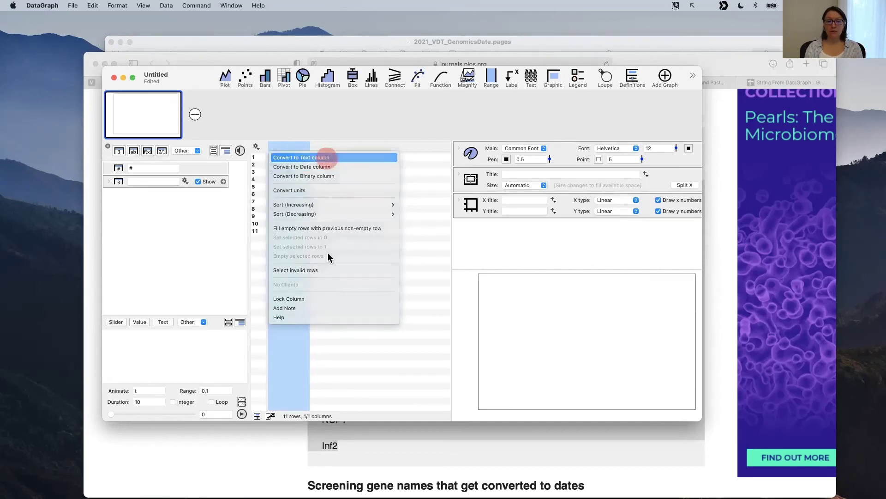
Step: Widen the pasted strings column slightly and check its text type marker in the header and column list
{"action": "left_click_drag", "start_coordinate": [310, 148], "coordinate": [331, 147]}
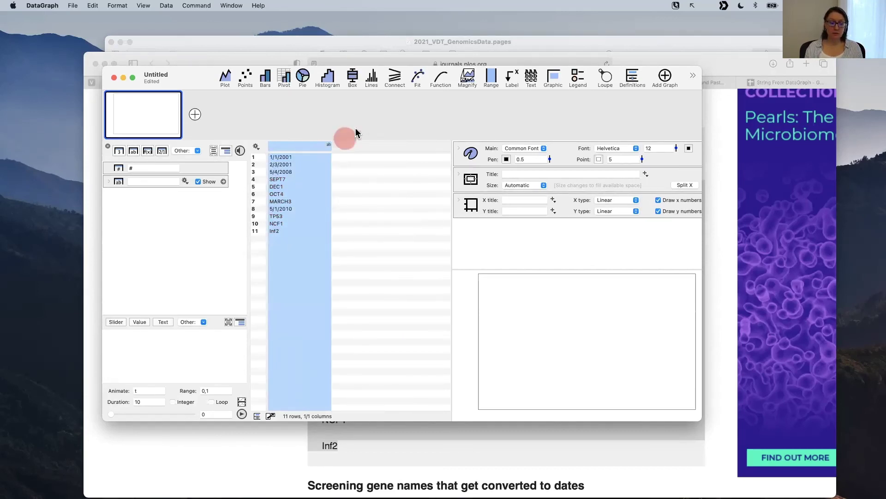
{"action": "key", "text": "ctrl+a"}
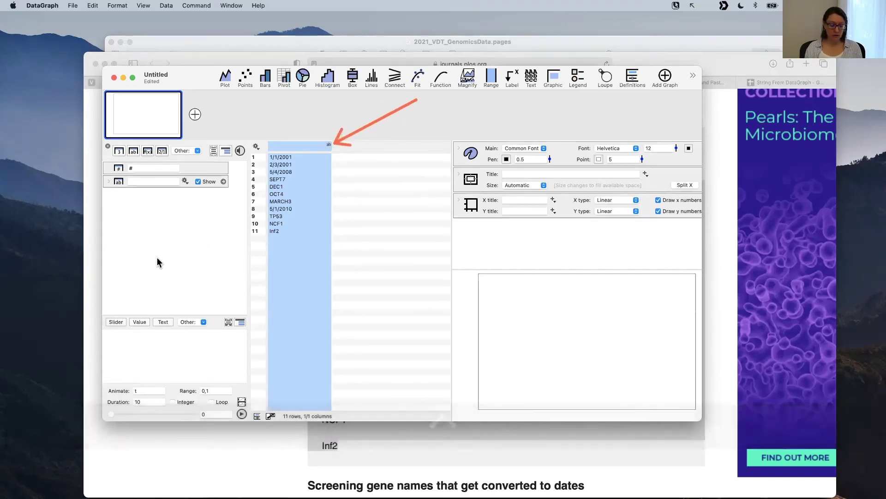
{"action": "key", "text": "ctrl+a"}
{"action": "left_click_drag", "start_coordinate": [152, 266], "coordinate": [124, 187]}
{"action": "left_click", "coordinate": [213, 351]}
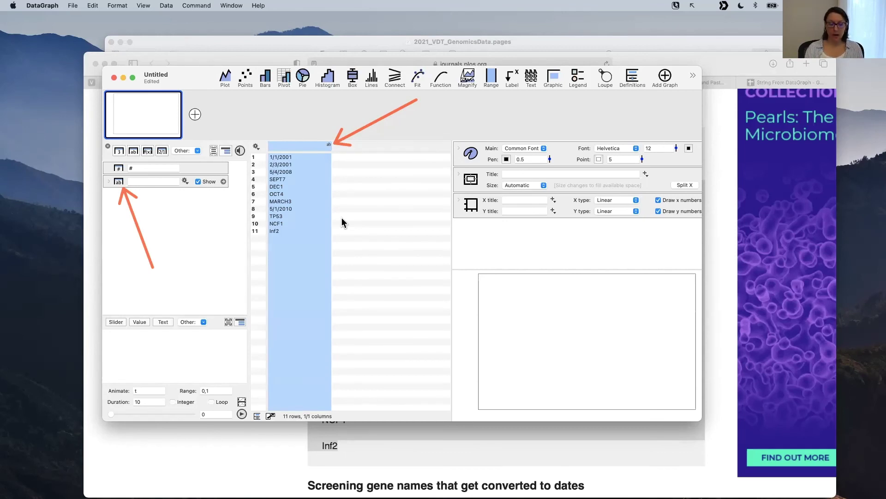
{"action": "key", "text": "ctrl+x"}
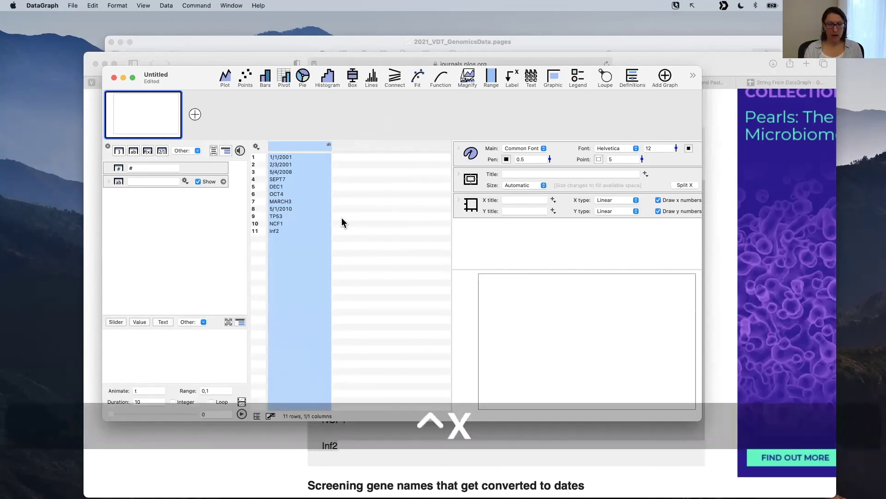
{"action": "left_click", "coordinate": [350, 245]}
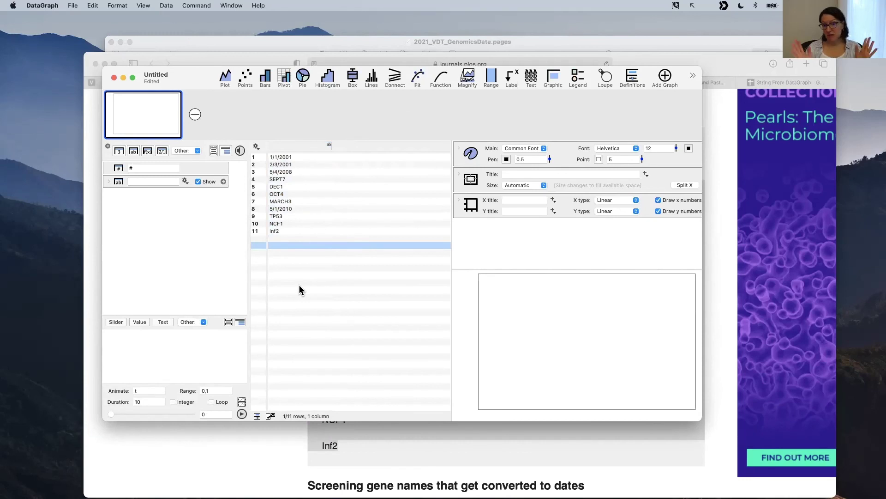
Step: Name the pasted text column Test Strings
{"action": "left_click", "coordinate": [288, 147]}
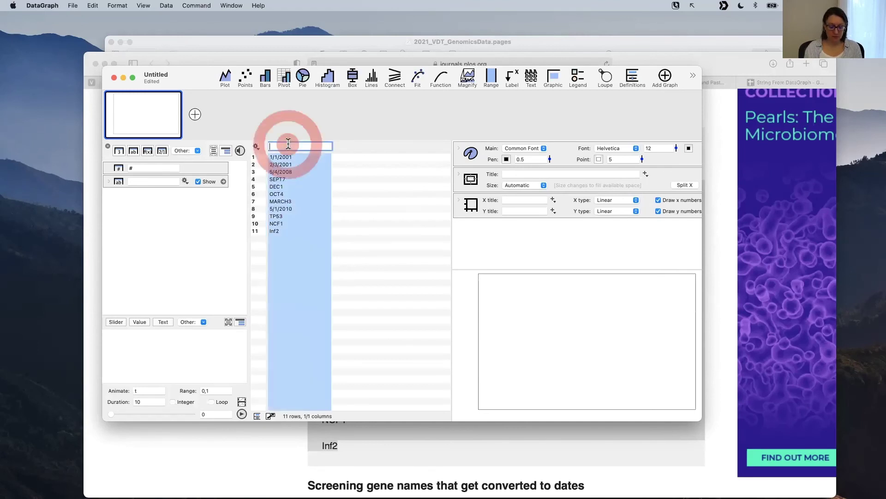
{"action": "type", "text": "Tes"}
{"action": "key", "text": "BackSpace"}
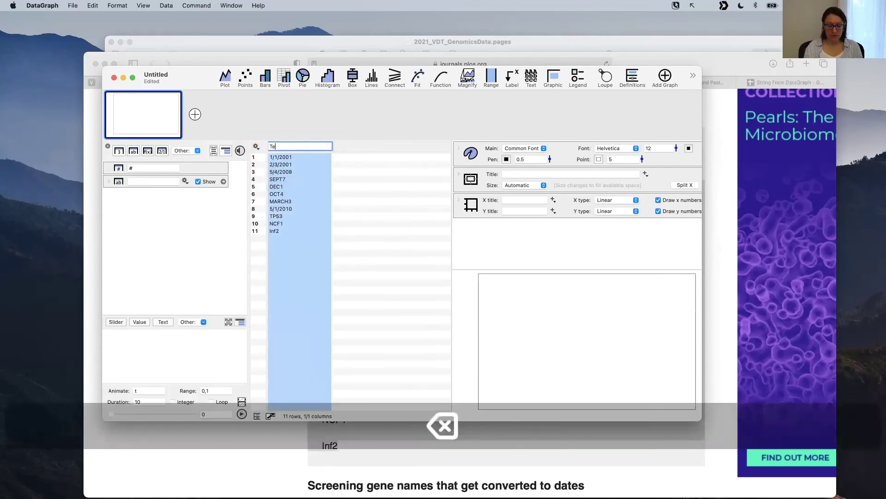
{"action": "type", "text": "st Strings"}
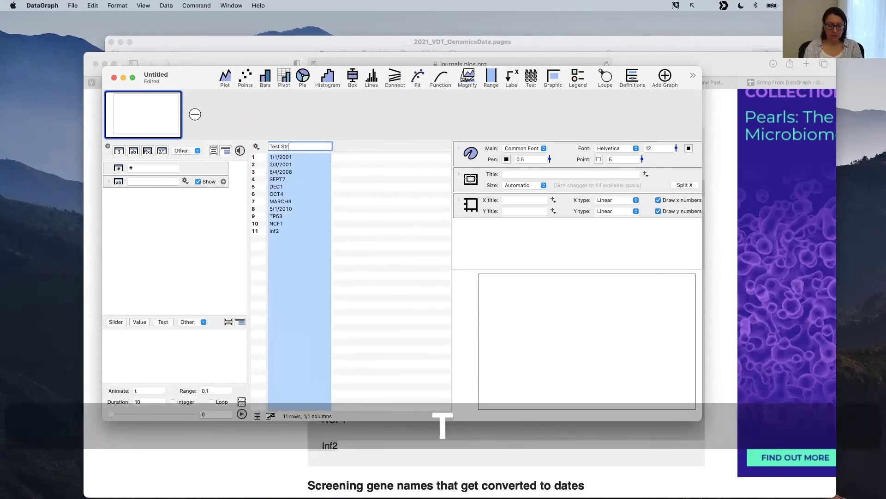
{"action": "left_click", "coordinate": [347, 210]}
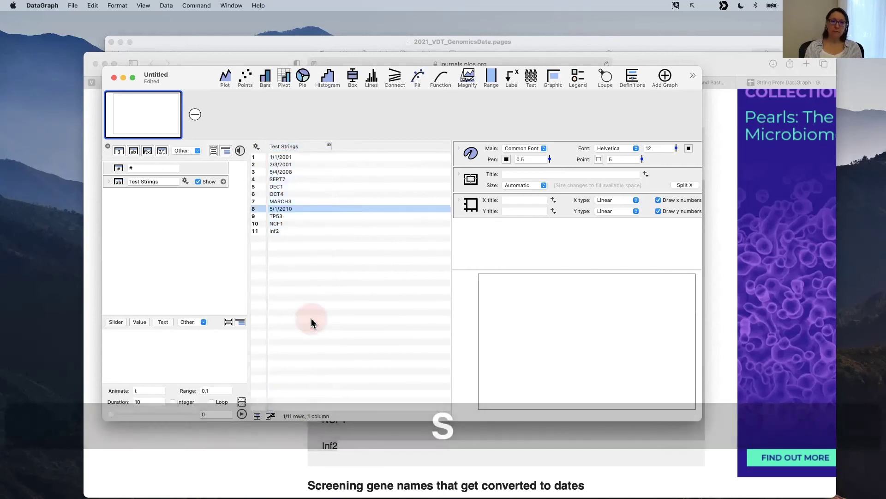
Step: Convert the Test Strings column to a date column
{"action": "left_click", "coordinate": [302, 149]}
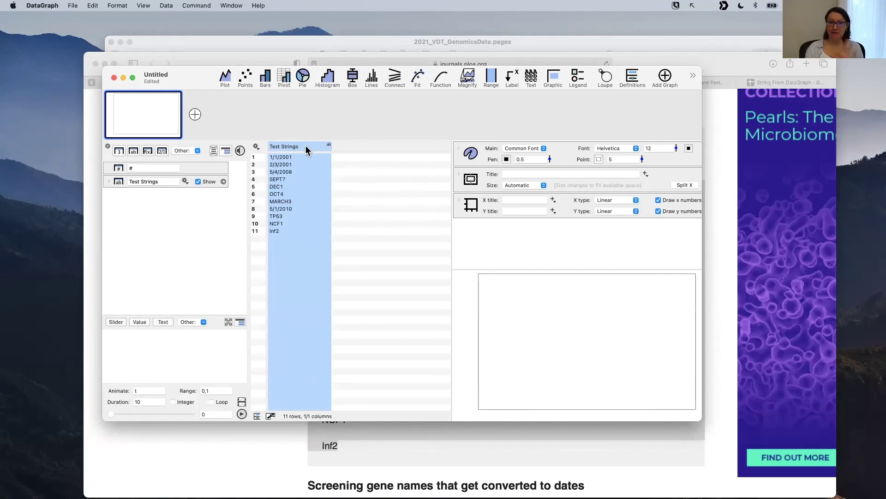
{"action": "left_click", "coordinate": [305, 146]}
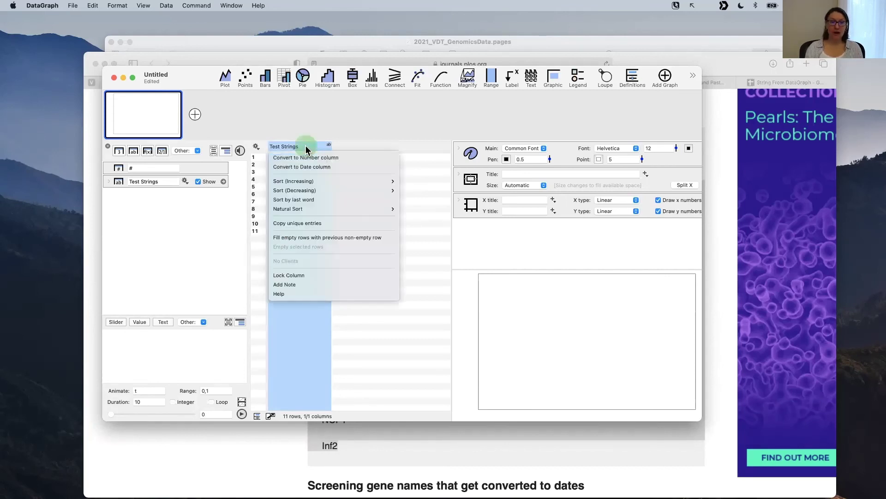
{"action": "left_click", "coordinate": [319, 168]}
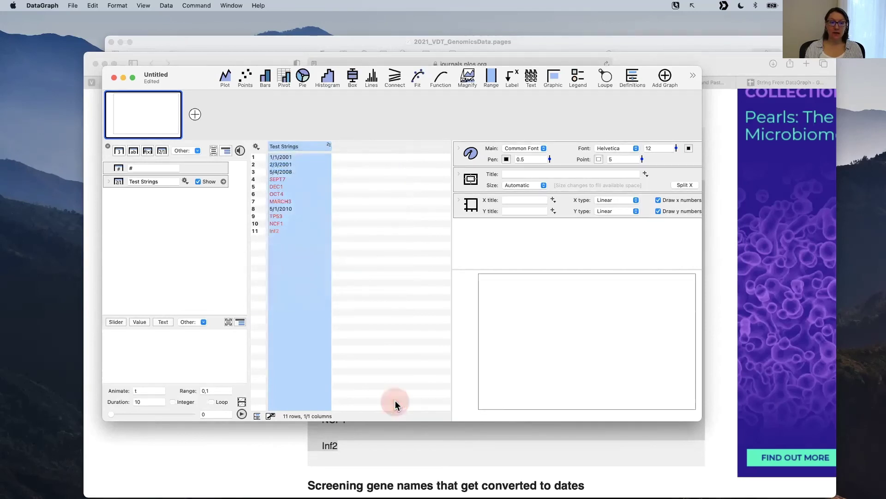
{"action": "left_click", "coordinate": [348, 326]}
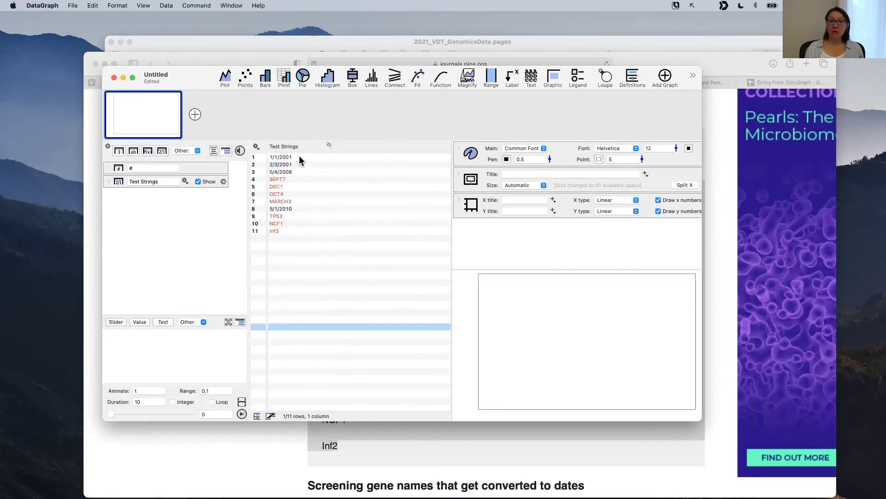
Step: Compare how the date column treats 1/1/2001 and the gene names SEPT7, DEC1, OCT4, MARCH3 and Inf2
{"action": "left_click", "coordinate": [297, 160]}
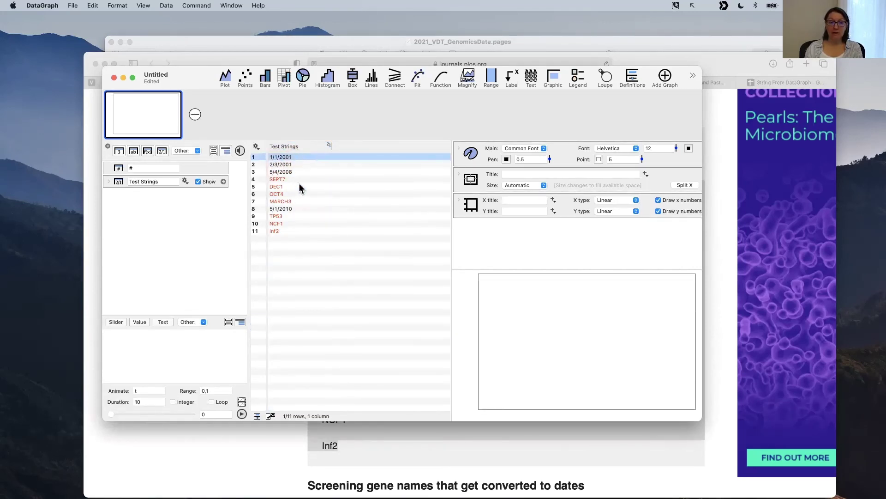
{"action": "left_click", "coordinate": [287, 179]}
{"action": "left_click", "coordinate": [284, 187]}
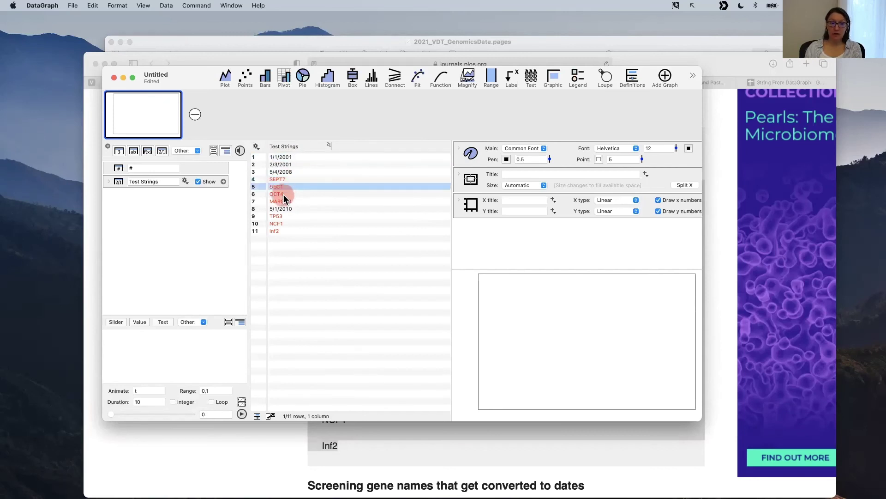
{"action": "left_click", "coordinate": [283, 193]}
{"action": "left_click", "coordinate": [283, 201]}
{"action": "left_click", "coordinate": [284, 180]}
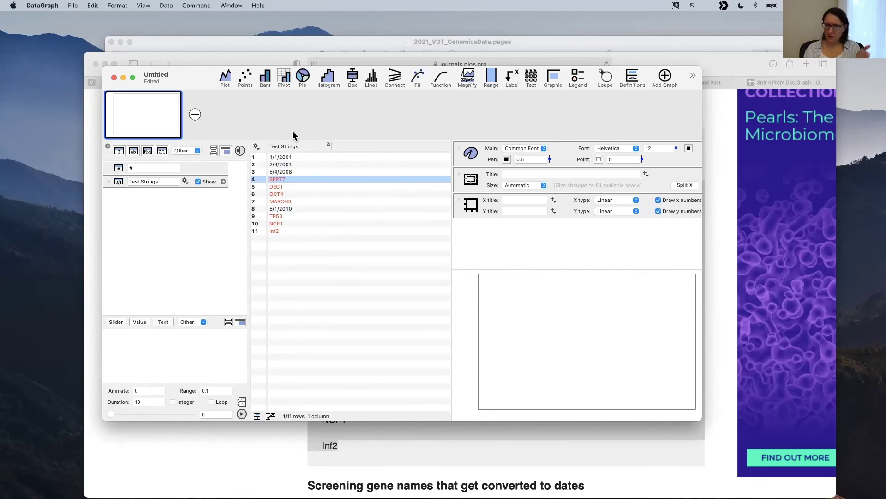
{"action": "left_click", "coordinate": [288, 231]}
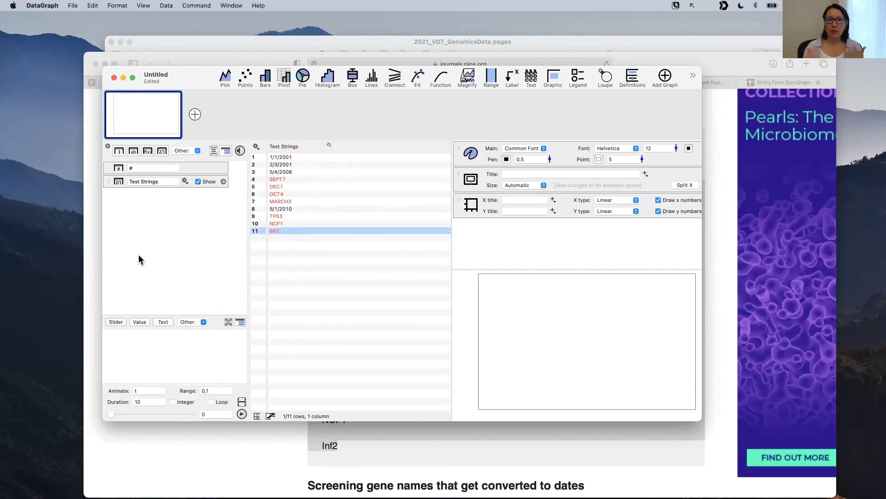
Step: Expand the Test Strings date column's settings and review the available day formats and date types
{"action": "key", "text": "ctrl+a"}
{"action": "left_click_drag", "start_coordinate": [137, 261], "coordinate": [119, 190]}
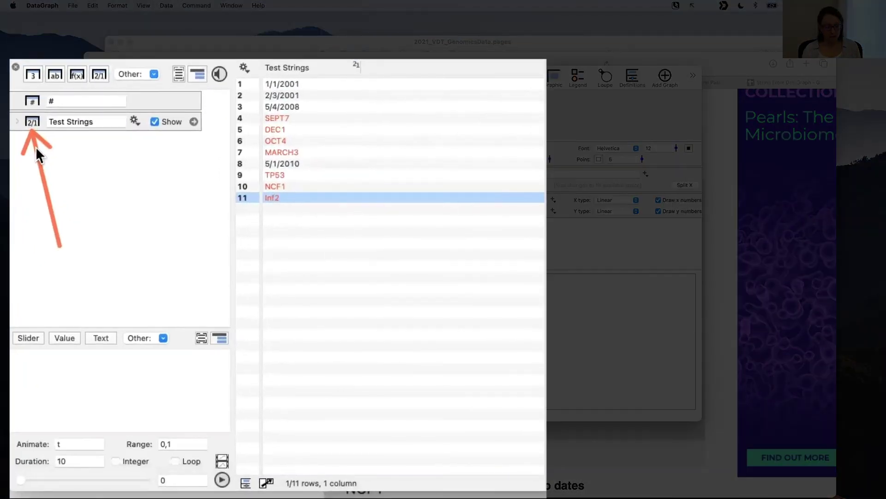
{"action": "left_click", "coordinate": [16, 122]}
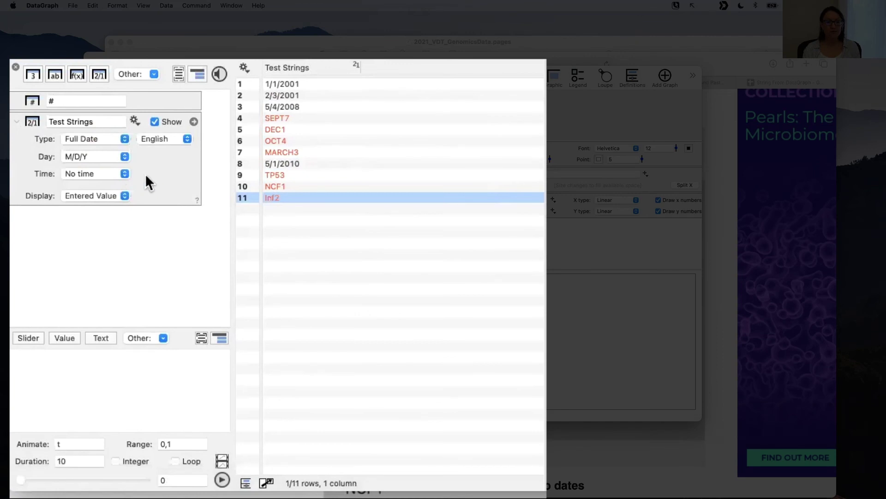
{"action": "left_click", "coordinate": [145, 173]}
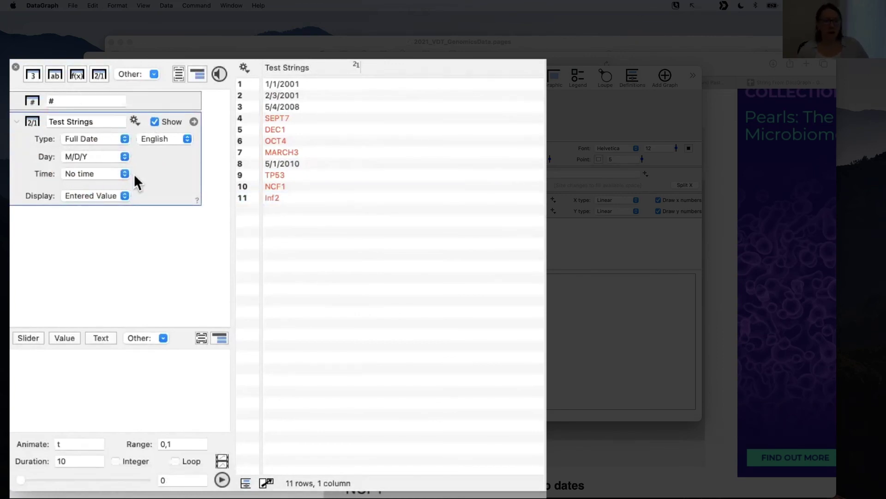
{"action": "left_click", "coordinate": [119, 154]}
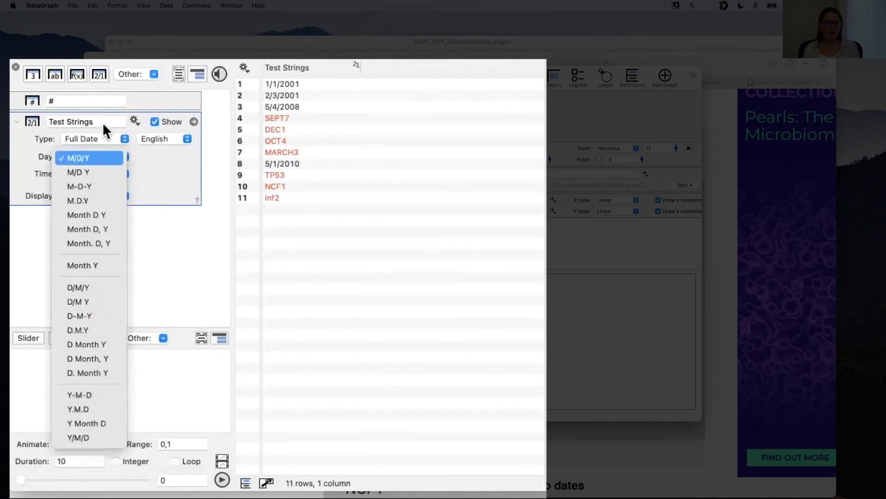
{"action": "left_click", "coordinate": [163, 159]}
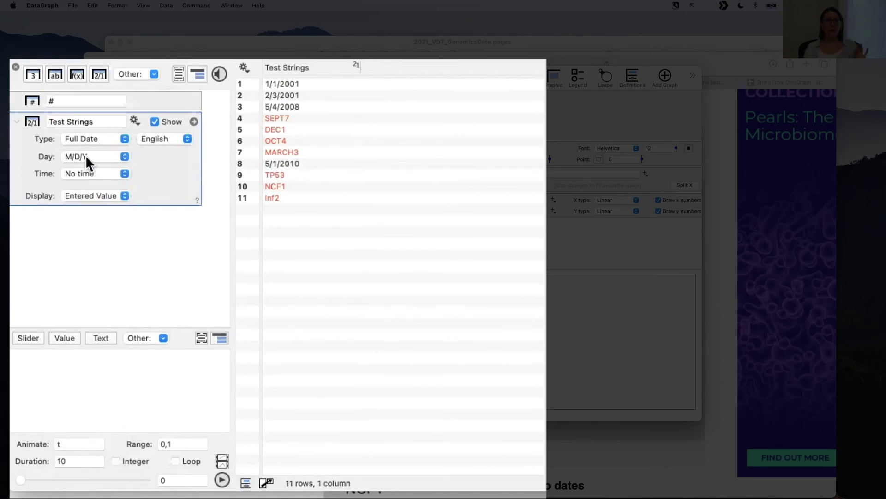
{"action": "left_click", "coordinate": [88, 138]}
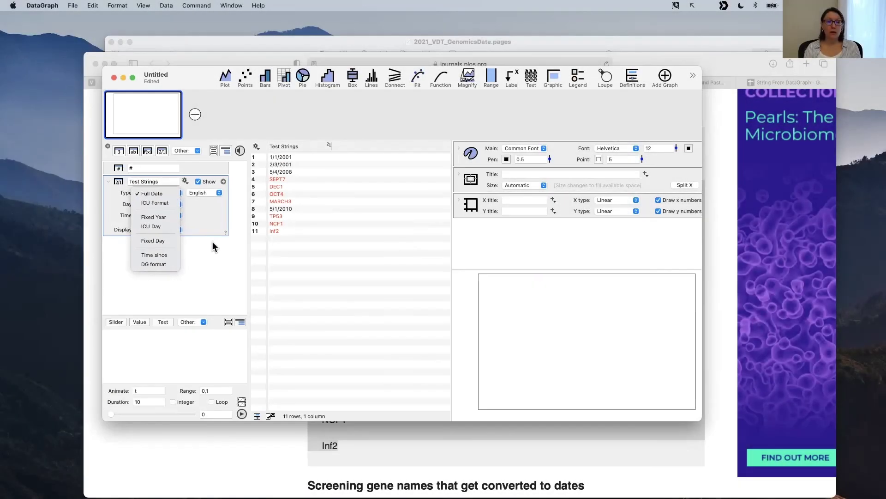
{"action": "left_click", "coordinate": [176, 215]}
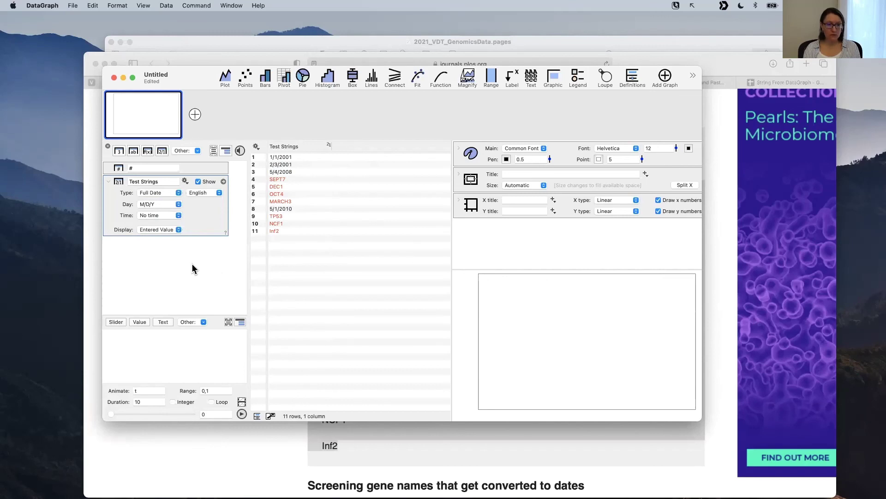
Step: Locate the help options for the date column and review its conversion and date format choices
{"action": "key", "text": "ctrl+a"}
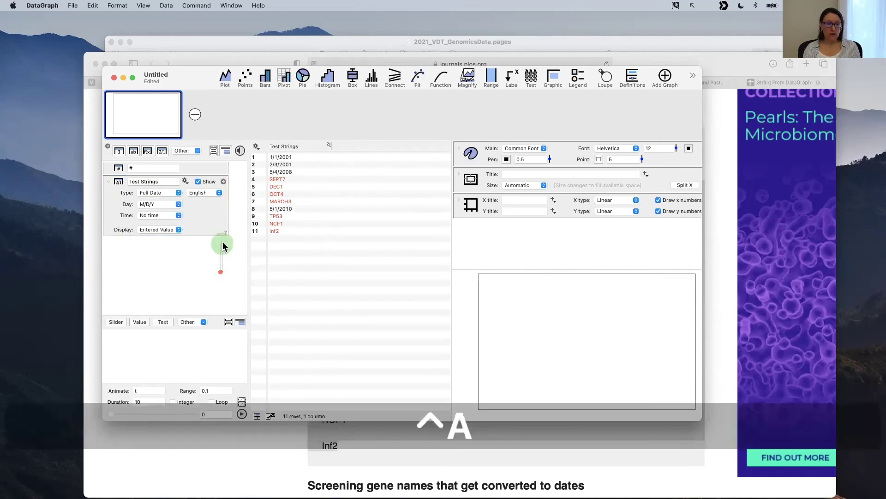
{"action": "left_click", "coordinate": [225, 237]}
{"action": "key", "text": "ctrl+a"}
{"action": "left_click_drag", "start_coordinate": [217, 294], "coordinate": [227, 237]}
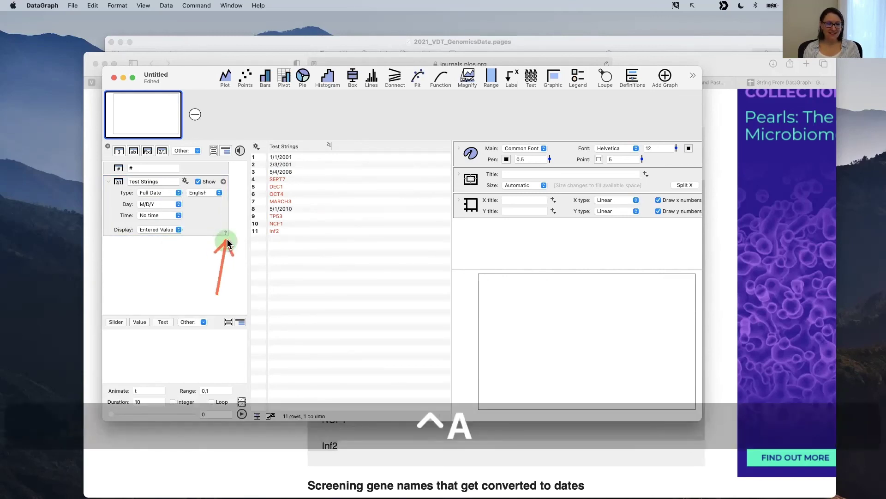
{"action": "left_click", "coordinate": [184, 179]}
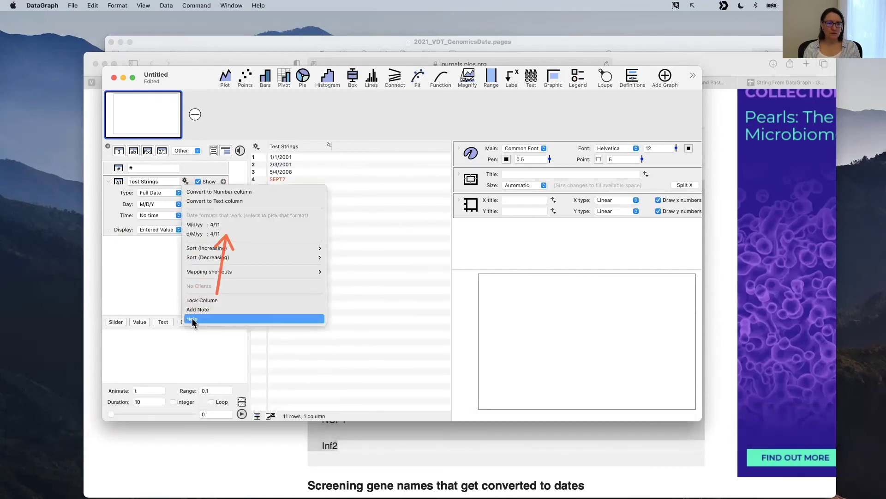
{"action": "left_click", "coordinate": [148, 274]}
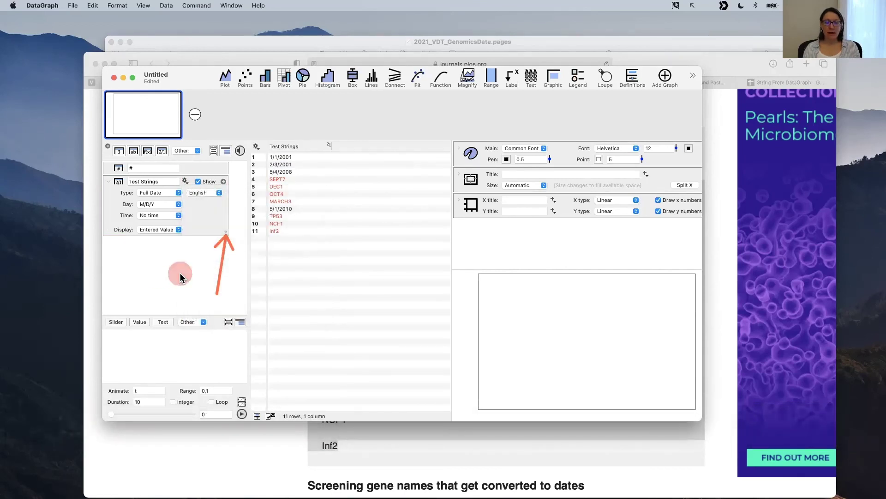
{"action": "key", "text": "ctrl"}
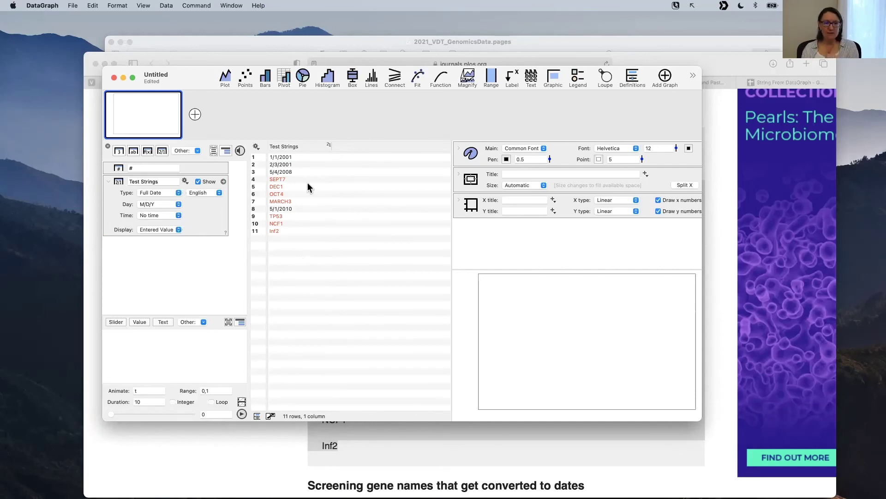
Step: Convert the Test Strings column back to a text column
{"action": "left_click", "coordinate": [300, 145]}
{"action": "left_click", "coordinate": [300, 145], "text": "ctrl"}
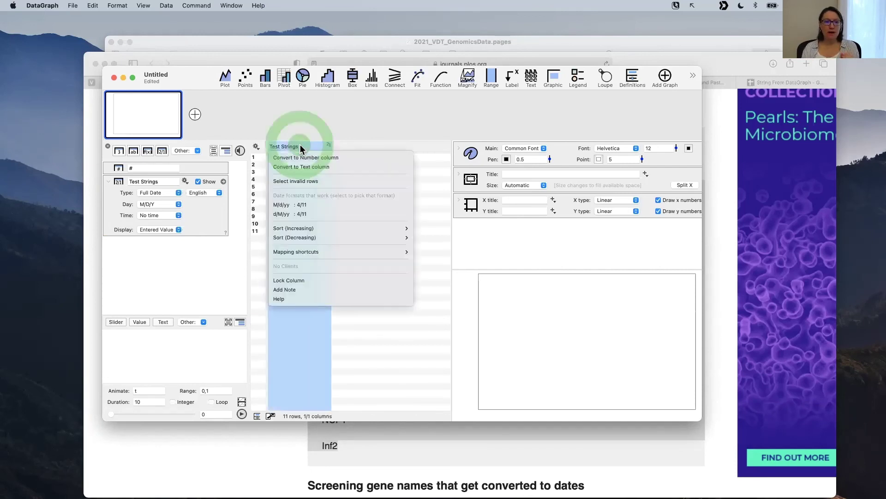
{"action": "left_click", "coordinate": [316, 166]}
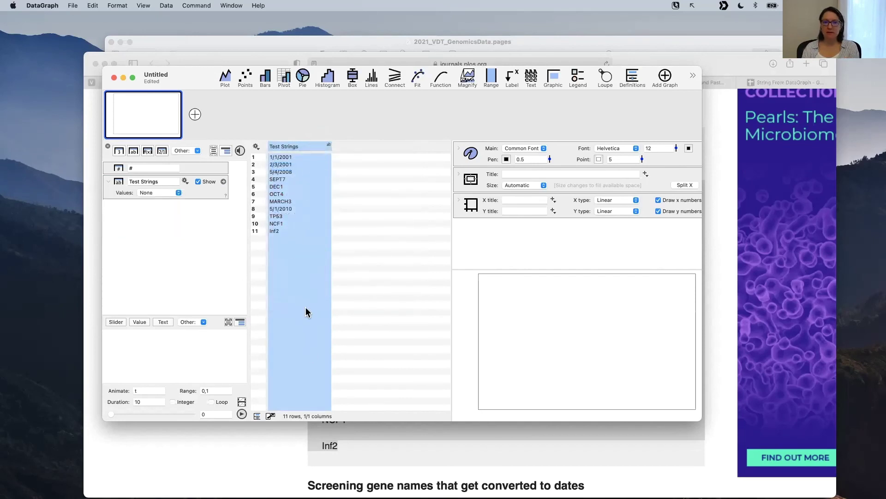
{"action": "left_click", "coordinate": [307, 305]}
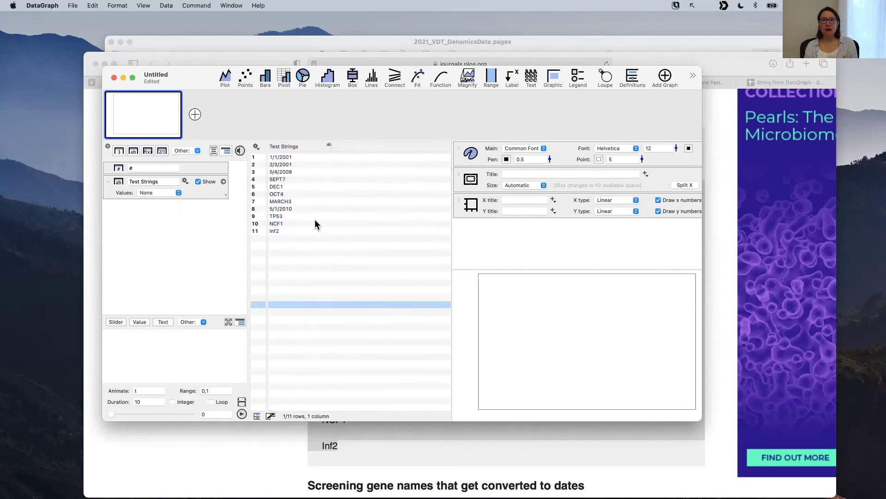
Step: Check the entries 1/1/2001, 2/3/2001, 5/4/2008 and TP53 for any change to their original text
{"action": "double_click", "coordinate": [297, 157]}
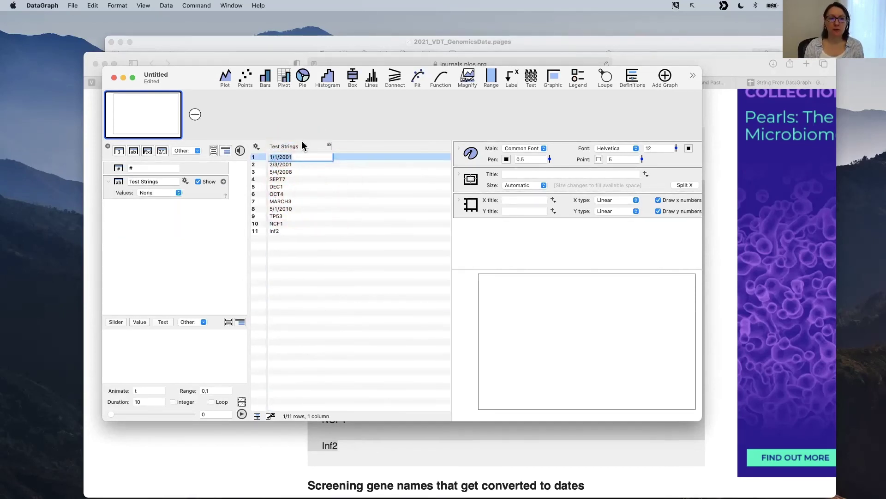
{"action": "left_click", "coordinate": [299, 165]}
{"action": "left_click", "coordinate": [296, 162]}
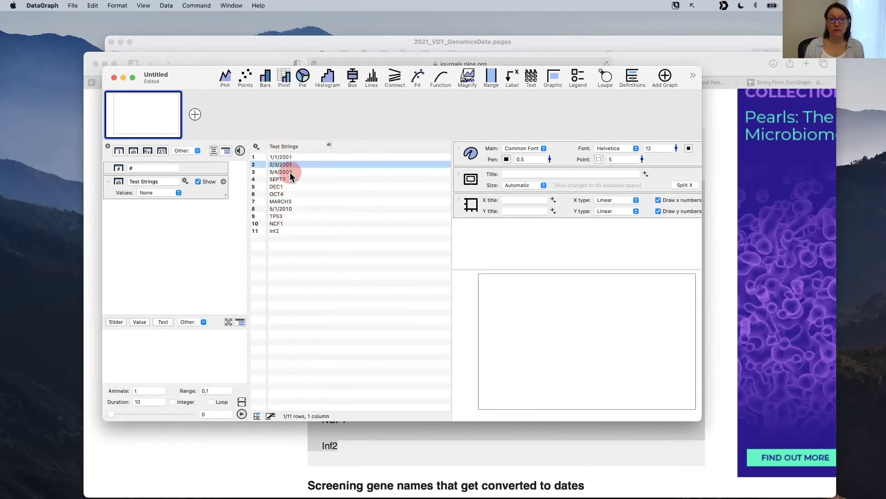
{"action": "double_click", "coordinate": [296, 171]}
{"action": "left_click", "coordinate": [299, 214]}
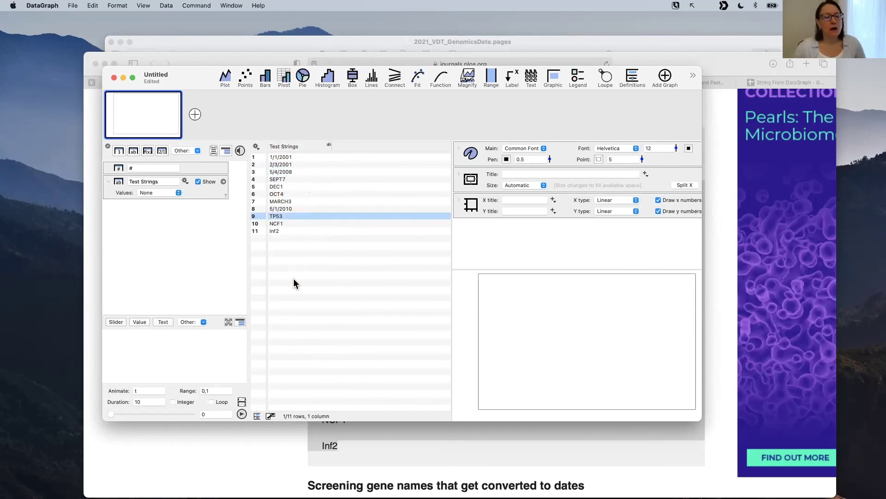
Step: Maximize the Untitled graph window and enlarge its drawing area by narrowing the data table and shortening the command list
{"action": "left_click", "coordinate": [197, 280]}
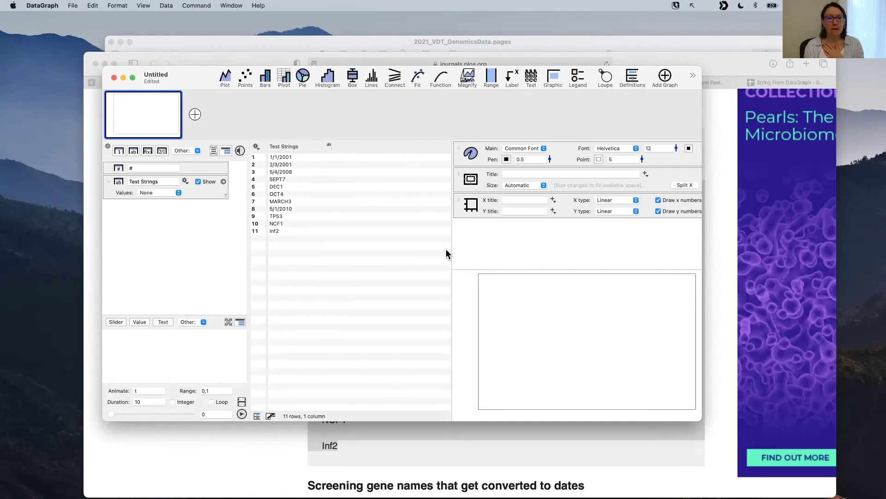
{"action": "left_click_drag", "start_coordinate": [451, 247], "coordinate": [388, 239]}
{"action": "left_click", "coordinate": [198, 80]}
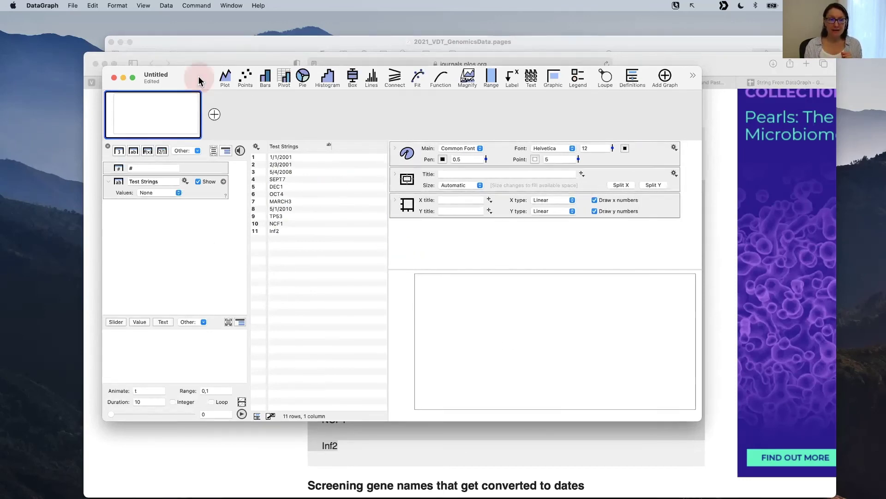
{"action": "left_click", "coordinate": [198, 80]}
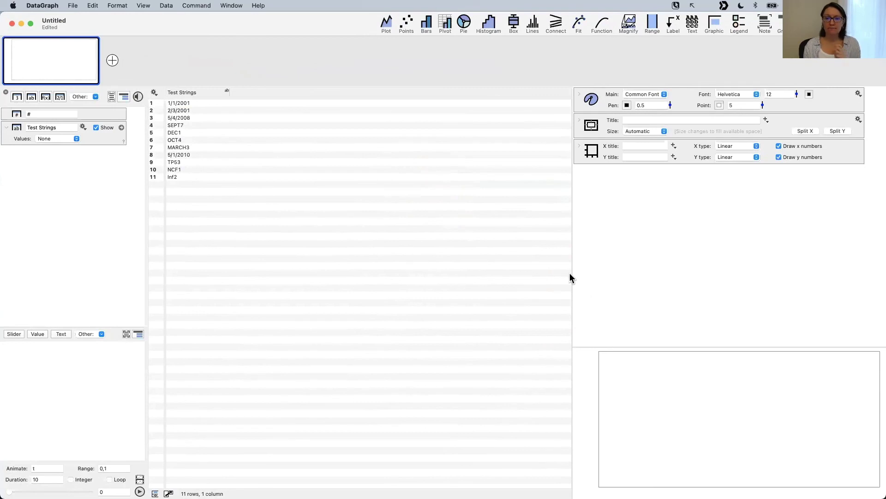
{"action": "left_click_drag", "start_coordinate": [572, 273], "coordinate": [434, 253]}
{"action": "left_click", "coordinate": [506, 347]}
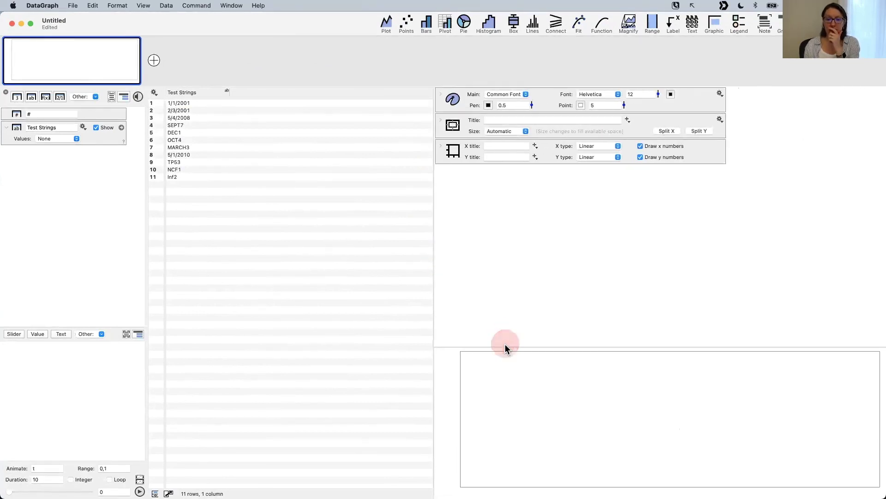
{"action": "left_click_drag", "start_coordinate": [505, 348], "coordinate": [452, 241]}
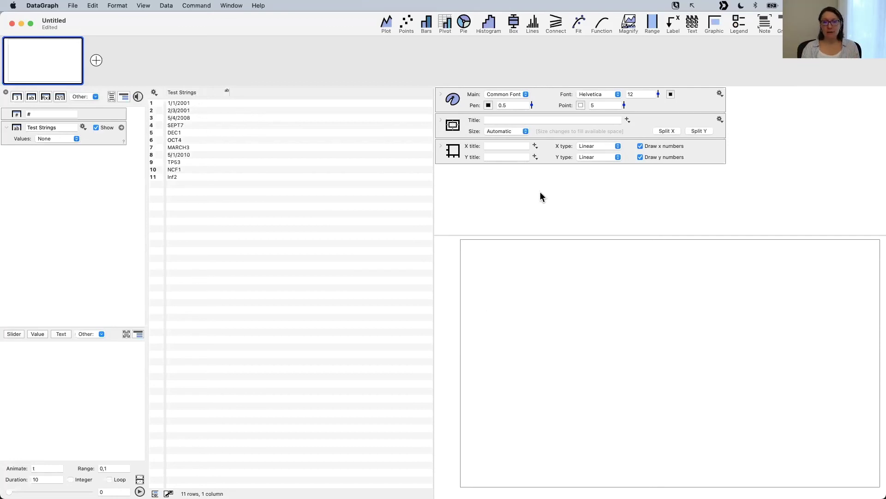
Step: Add a text label inside the graph at an offset of about 250,222 and set the main font size to 34
{"action": "left_click", "coordinate": [698, 26]}
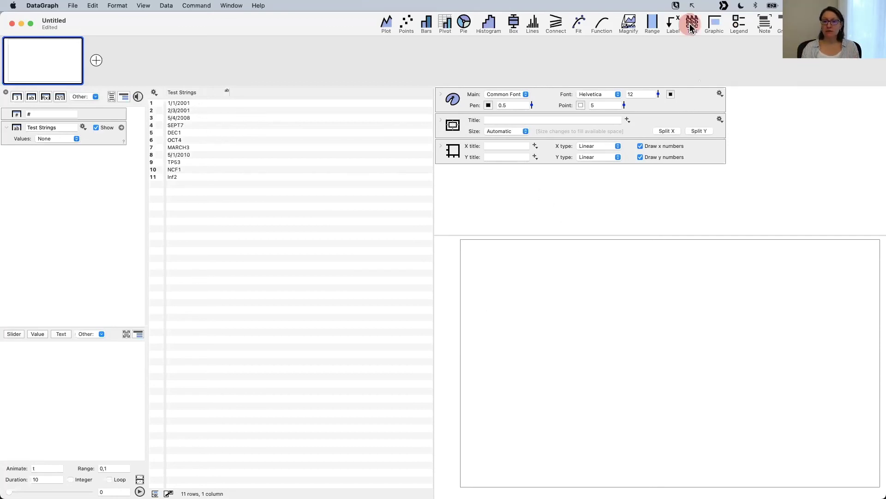
{"action": "left_click_drag", "start_coordinate": [467, 248], "coordinate": [586, 342]}
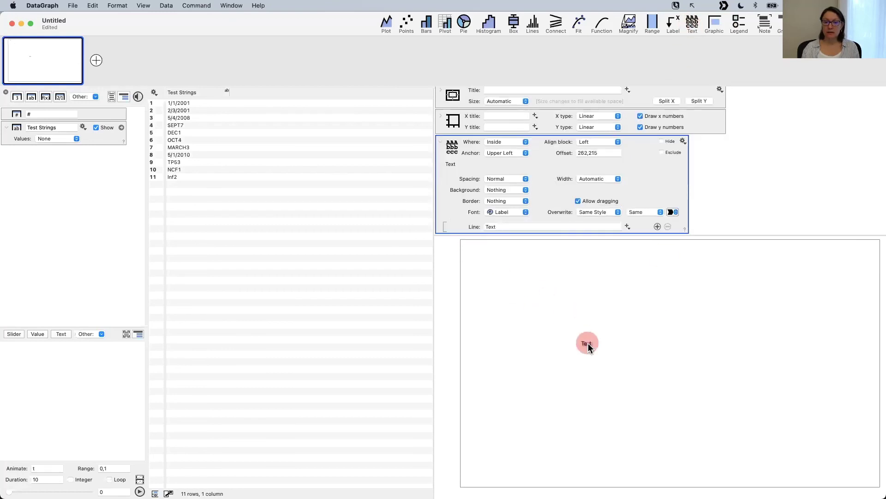
{"action": "scroll", "coordinate": [621, 185], "scroll_direction": "up", "scroll_amount": 2}
{"action": "scroll", "coordinate": [623, 170], "scroll_direction": "down", "scroll_amount": 1}
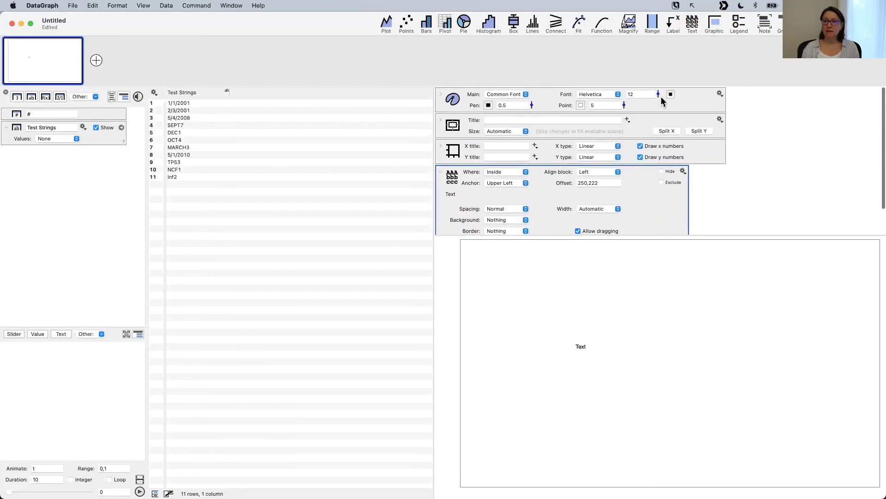
{"action": "left_click_drag", "start_coordinate": [659, 94], "coordinate": [658, 79]}
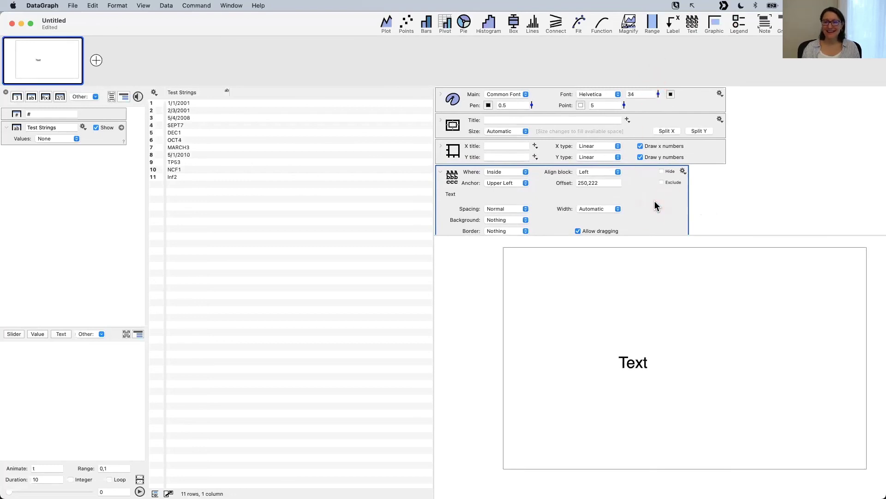
Step: Move the graph's text label to an offset of about 240,192 and change its text to YYYY:MM:DD
{"action": "scroll", "coordinate": [655, 203], "scroll_direction": "down", "scroll_amount": 2}
{"action": "left_click_drag", "start_coordinate": [639, 362], "coordinate": [629, 349]}
{"action": "double_click", "coordinate": [630, 349]}
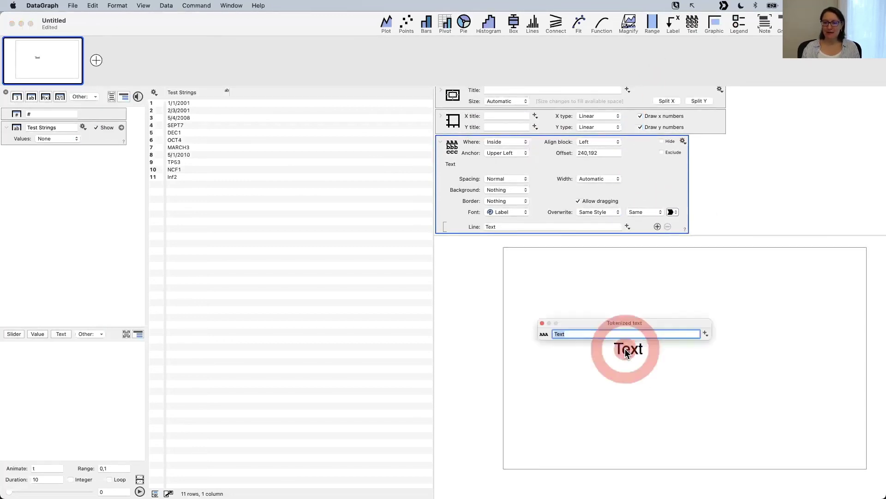
{"action": "left_click", "coordinate": [563, 339]}
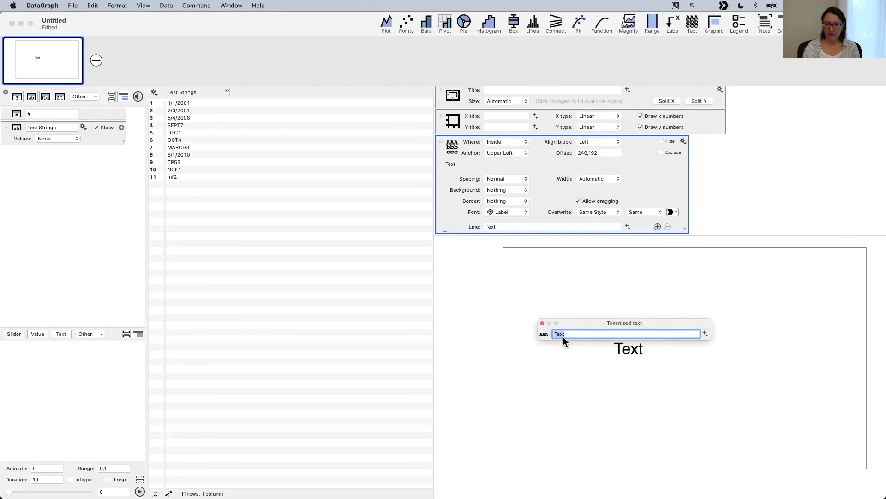
{"action": "key", "text": "shift"}
{"action": "type", "text": "YYYY"}
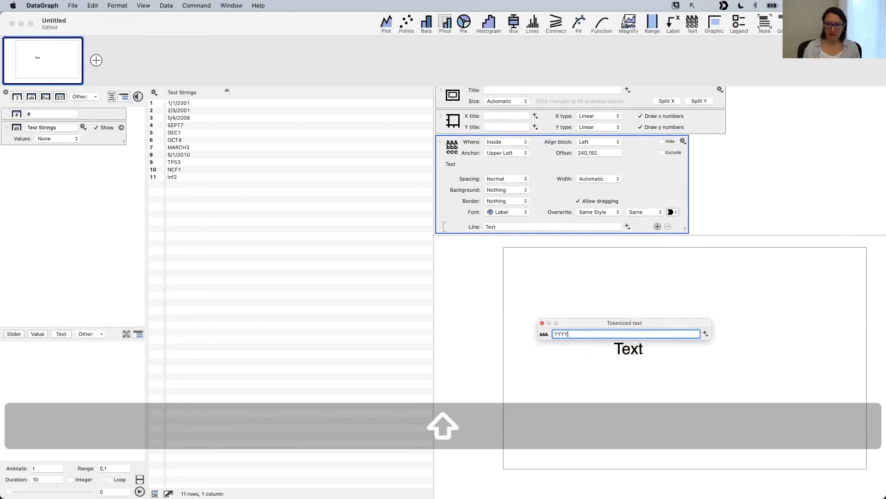
{"action": "type", "text": ":MM:DD"}
{"action": "key", "text": "Return"}
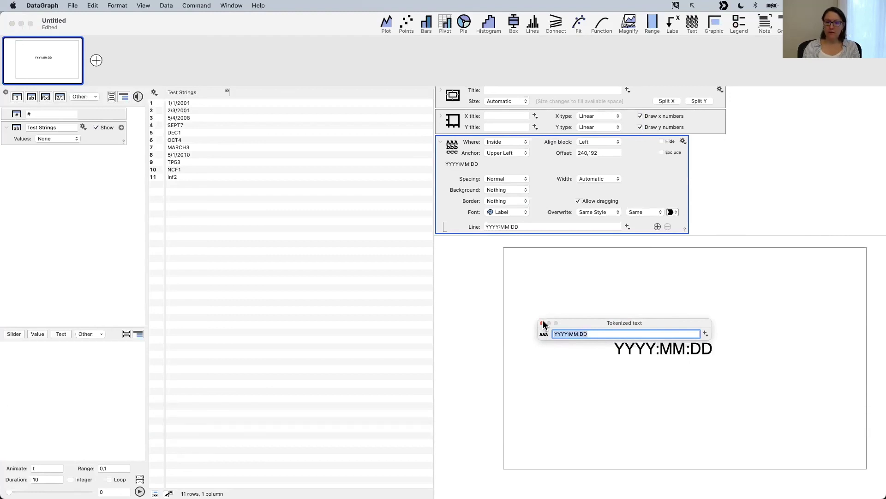
{"action": "left_click", "coordinate": [625, 313]}
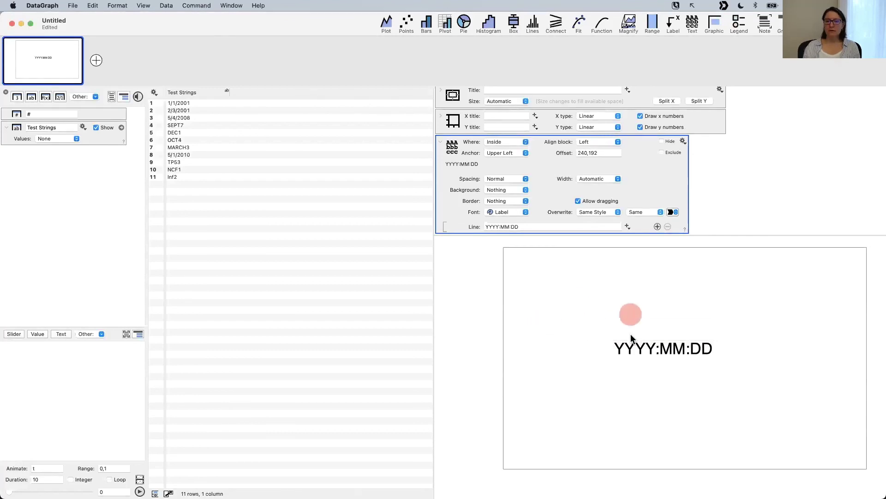
{"action": "key", "text": "ctrl+a"}
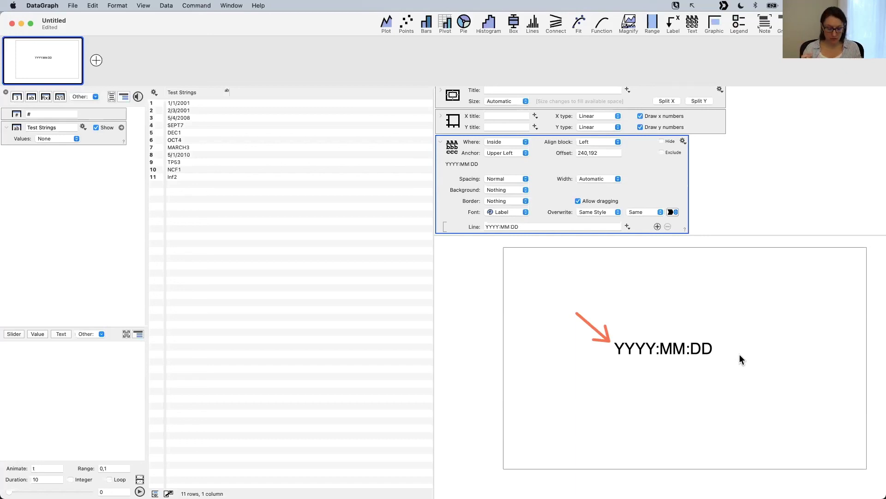
{"action": "key", "text": "ctrl"}
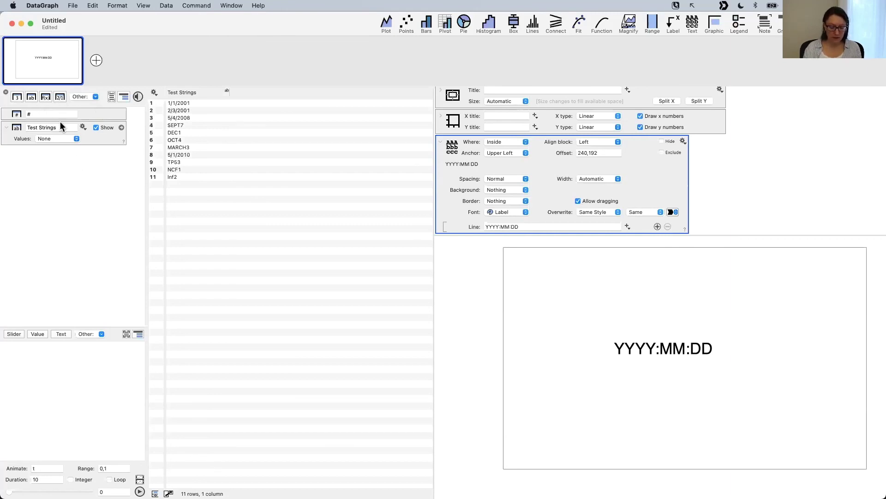
Step: Add a new date column beside Test Strings and widen it in the data table
{"action": "key", "text": "super+4"}
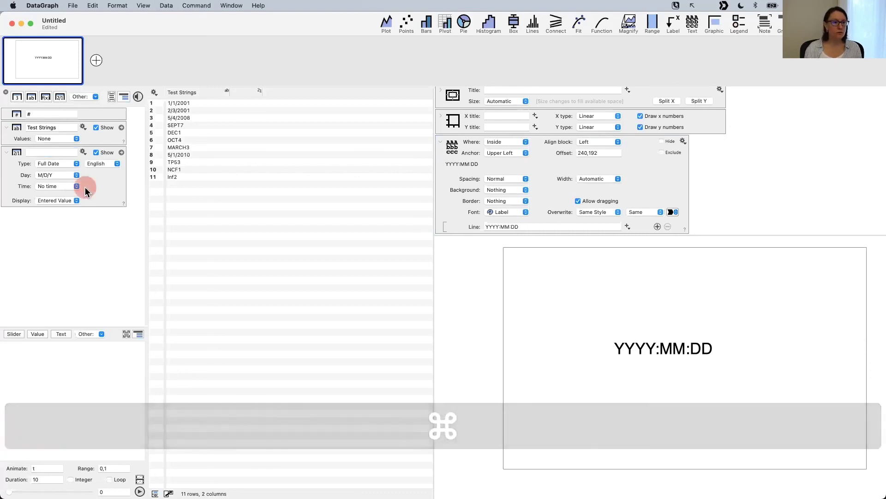
{"action": "left_click", "coordinate": [248, 92]}
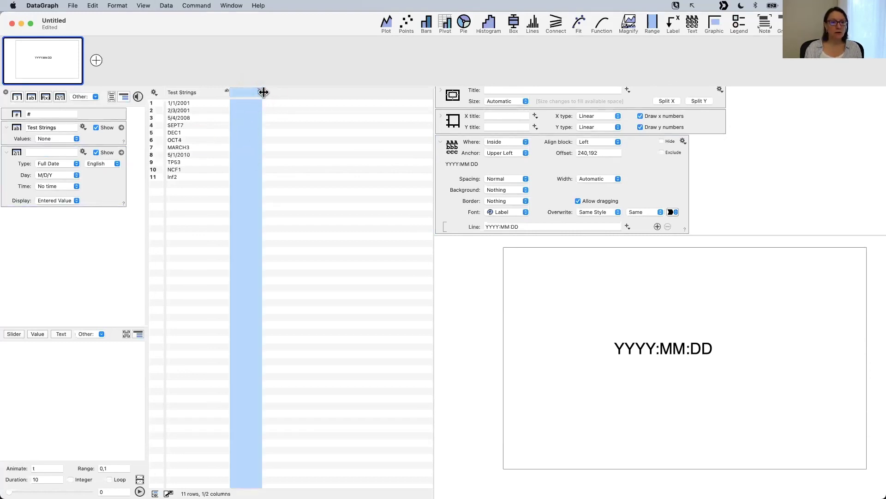
{"action": "left_click_drag", "start_coordinate": [264, 91], "coordinate": [303, 92]}
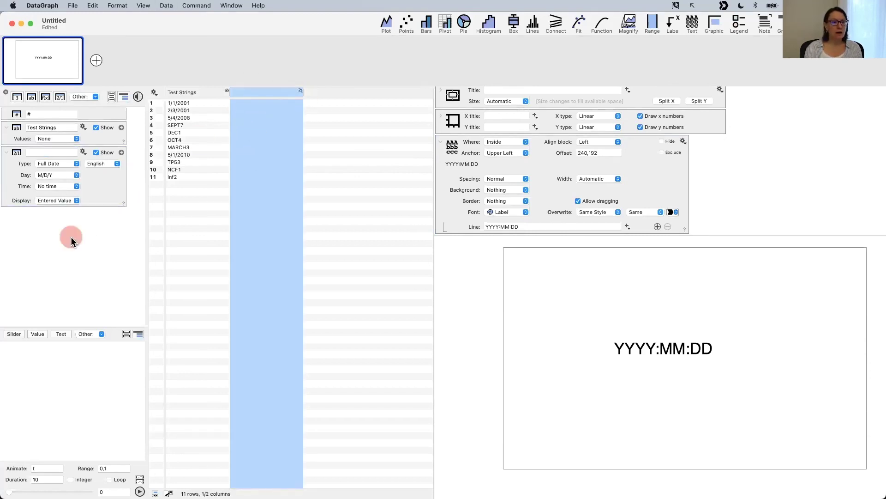
Step: Review the new date column's day formats and set its type to DG format
{"action": "left_click", "coordinate": [54, 176]}
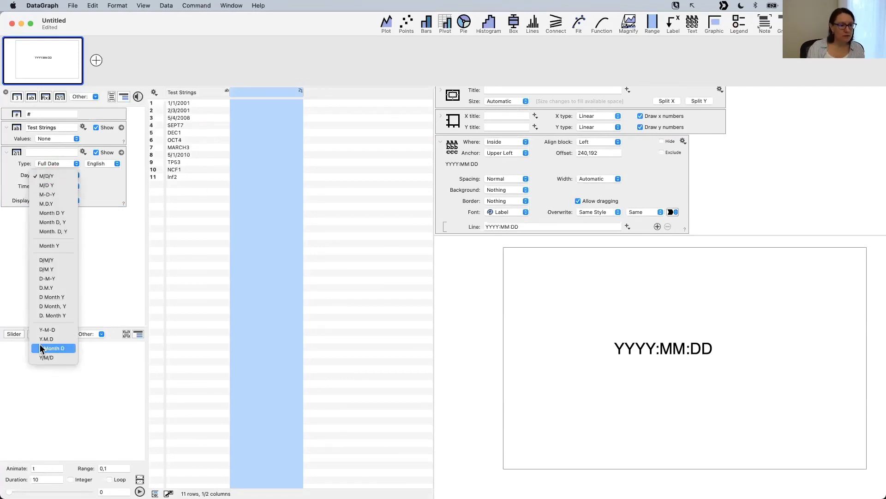
{"action": "left_click", "coordinate": [112, 277]}
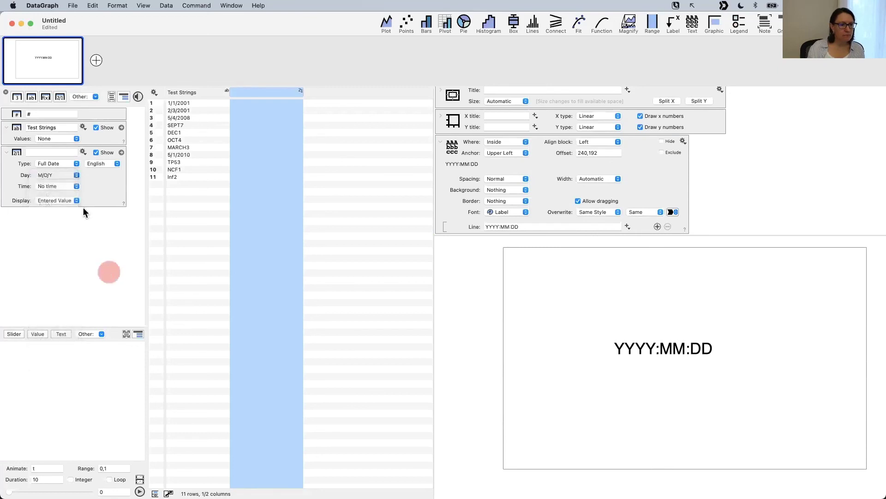
{"action": "left_click", "coordinate": [58, 163]}
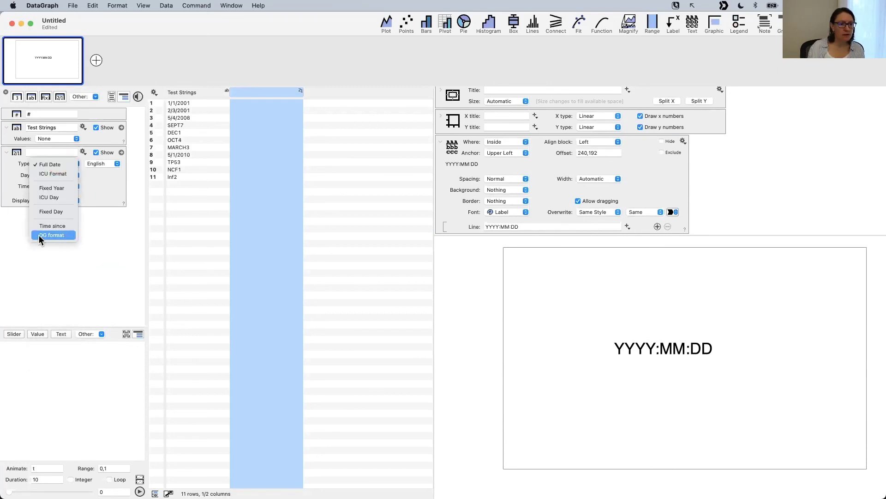
{"action": "left_click", "coordinate": [59, 235]}
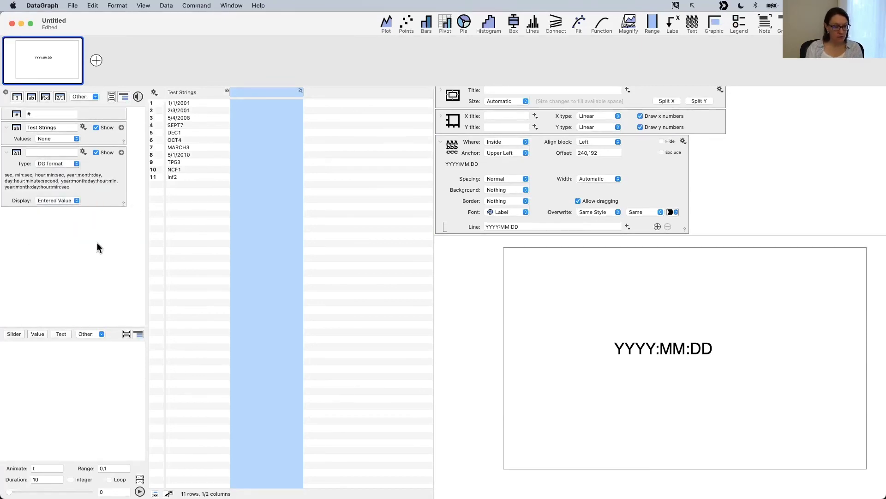
{"action": "key", "text": "ctrl+a"}
{"action": "mouse_move", "coordinate": [60, 281]}
{"action": "left_mouse_down"}
{"action": "mouse_move", "coordinate": [31, 200]}
{"action": "mouse_move", "coordinate": [7, 170]}
{"action": "mouse_move", "coordinate": [86, 193]}
{"action": "mouse_move", "coordinate": [9, 178]}
{"action": "mouse_move", "coordinate": [76, 211]}
{"action": "left_mouse_up"}
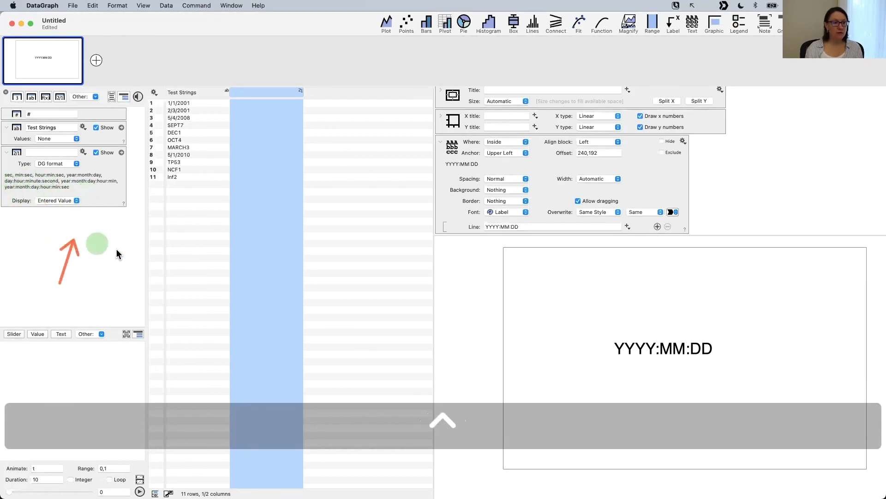
{"action": "key", "text": "ctrl+x"}
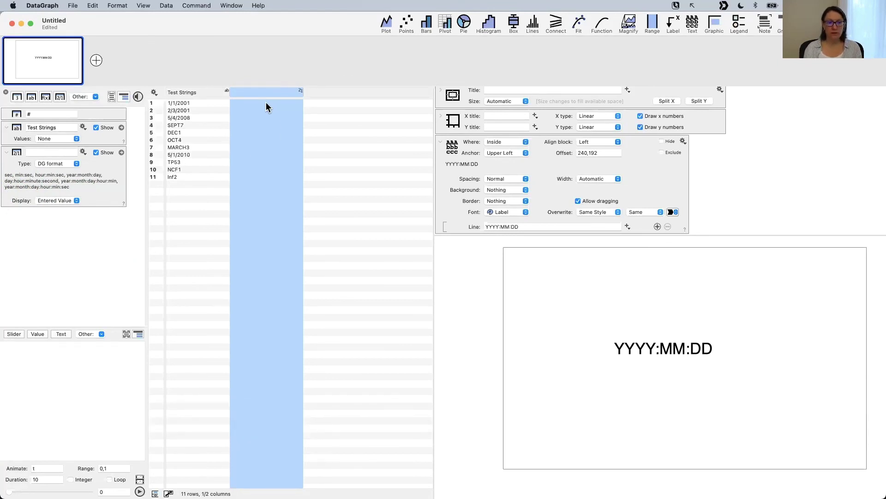
Step: Enter 2020:01:01 in the first row of the new date column
{"action": "double_click", "coordinate": [264, 105]}
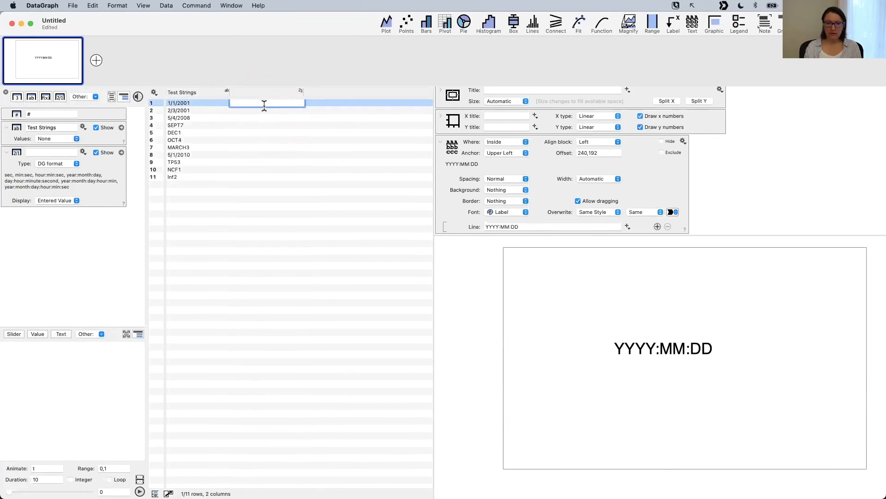
{"action": "type", "text": "2020"}
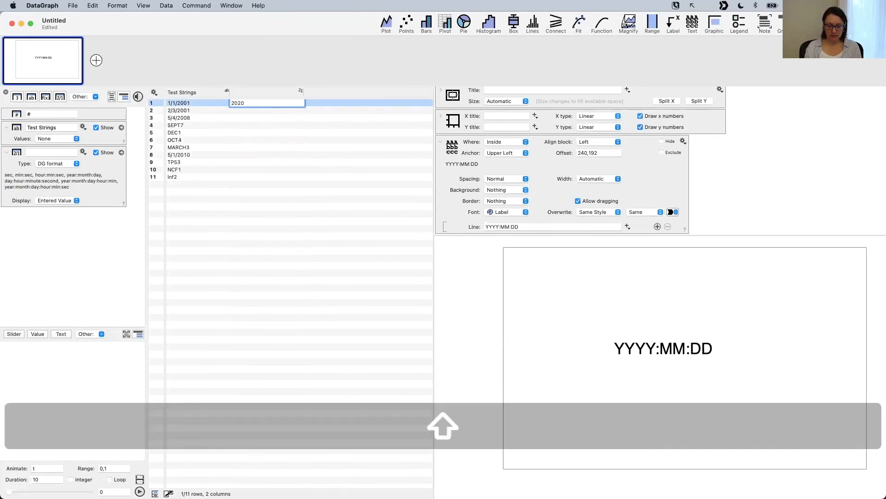
{"action": "type", "text": ":01:01"}
{"action": "key", "text": "Return"}
{"action": "left_click", "coordinate": [272, 156]}
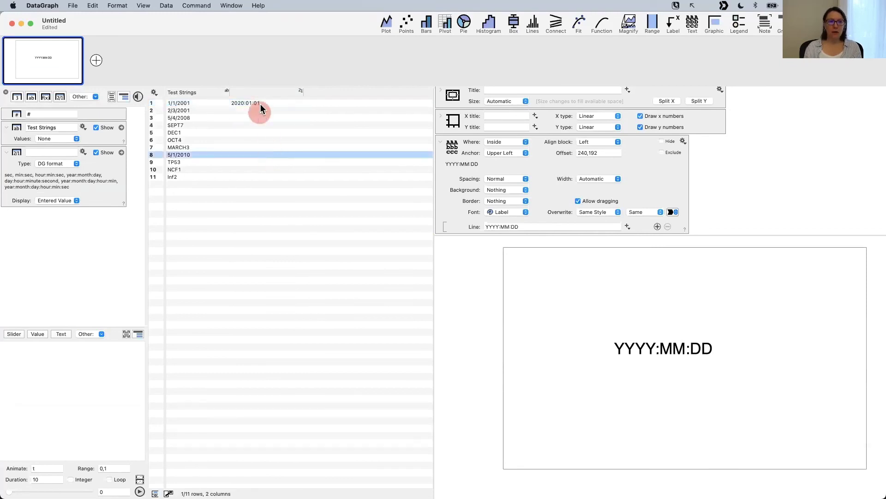
{"action": "left_click", "coordinate": [260, 103]}
{"action": "left_click", "coordinate": [283, 102]}
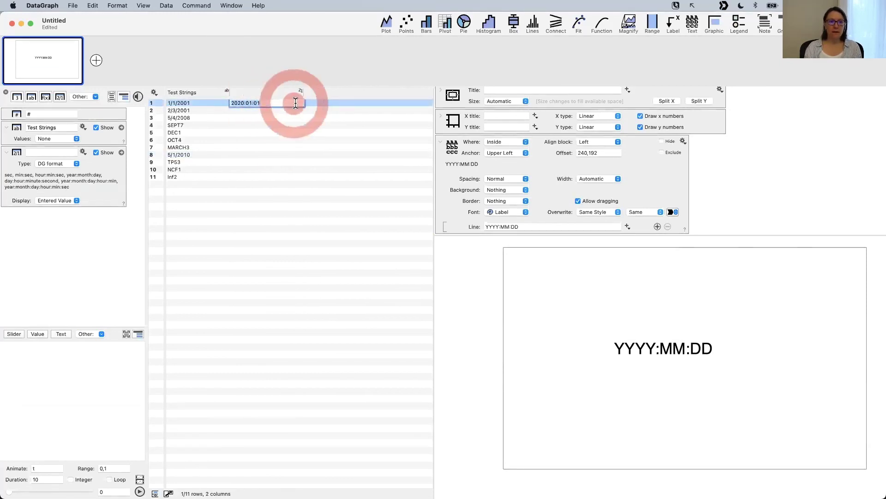
{"action": "left_click", "coordinate": [272, 93]}
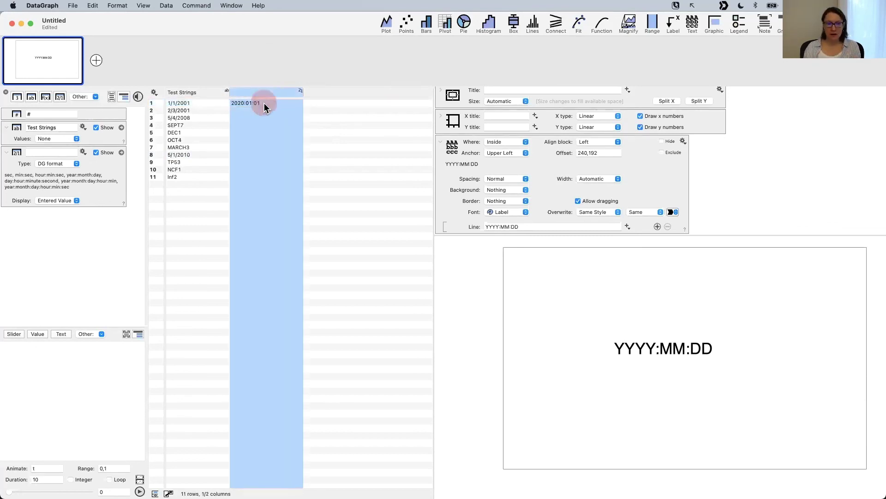
Step: Enter Dec01 in the second row of the new date column
{"action": "left_click", "coordinate": [263, 103]}
{"action": "left_click", "coordinate": [254, 112]}
{"action": "left_click", "coordinate": [255, 112]}
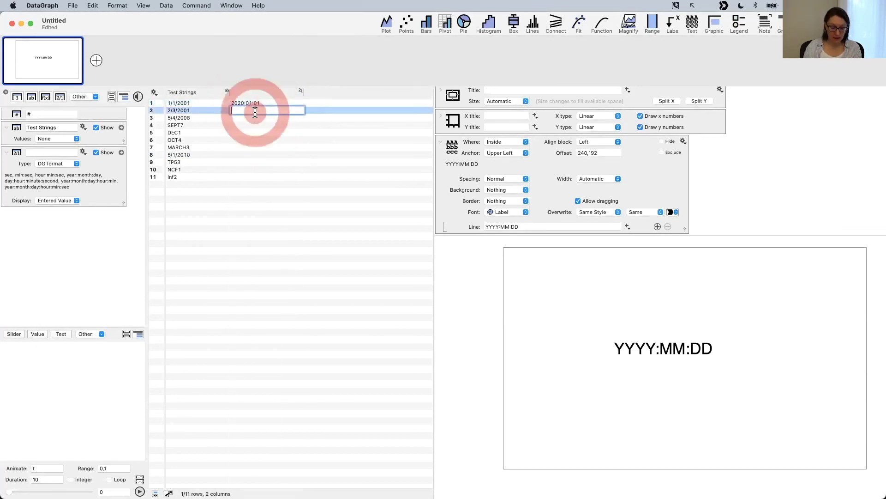
{"action": "type", "text": "Dec01"}
{"action": "key", "text": "Return"}
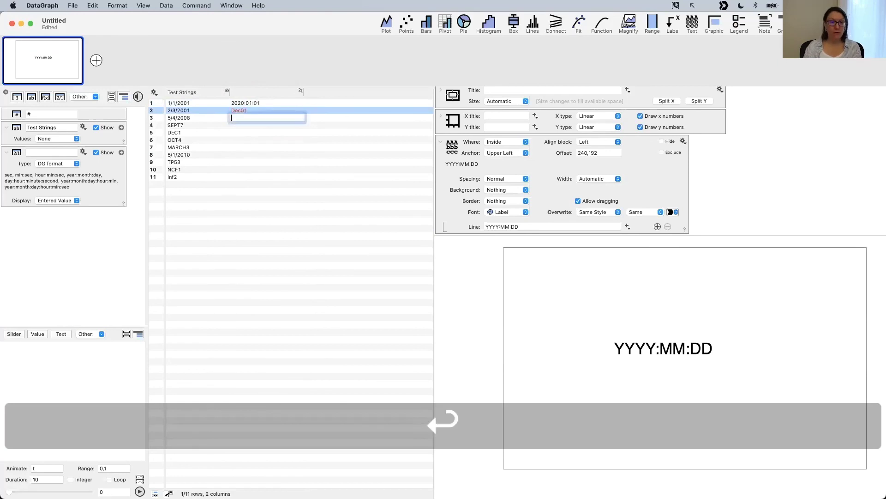
{"action": "left_click", "coordinate": [259, 156]}
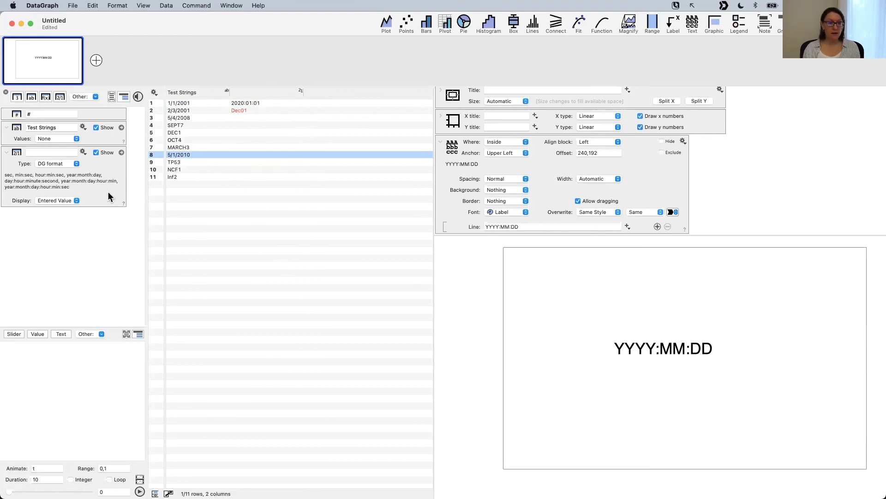
{"action": "left_click", "coordinate": [36, 223]}
{"action": "left_click_drag", "start_coordinate": [44, 273], "coordinate": [44, 207]}
{"action": "key", "text": "ctrl+a"}
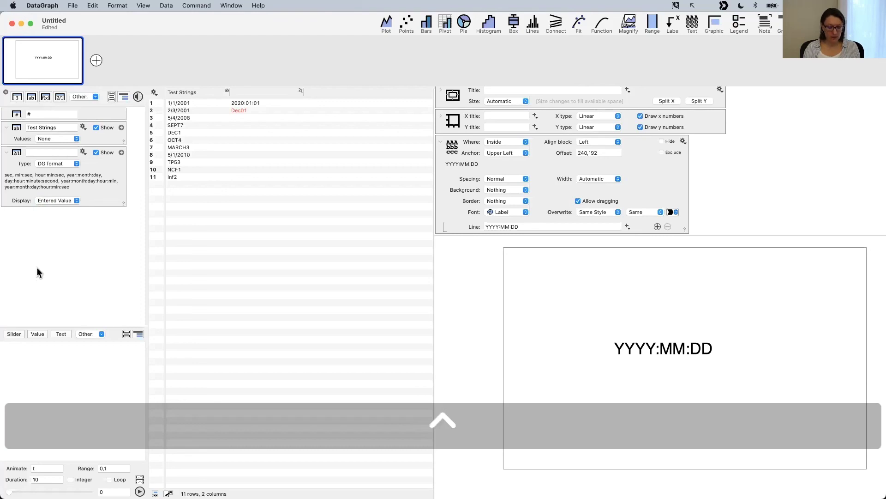
{"action": "key", "text": "ctrl+a"}
{"action": "left_click_drag", "start_coordinate": [37, 267], "coordinate": [42, 210]}
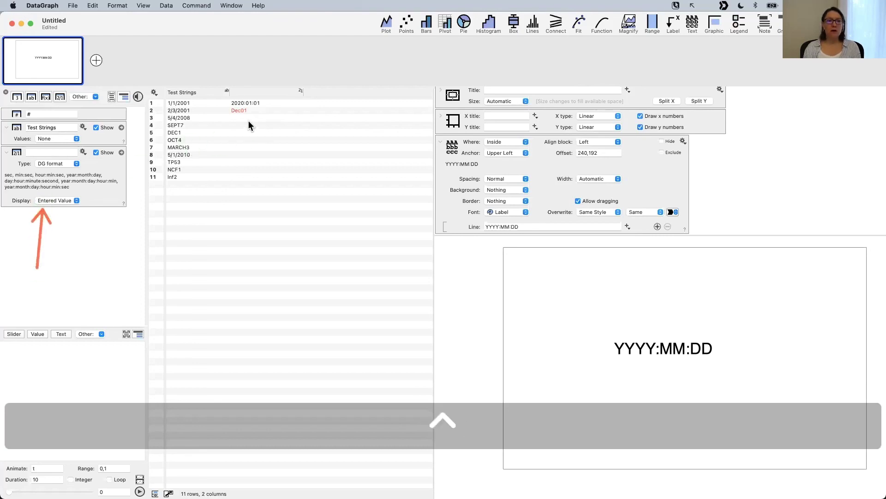
Step: Enter 2023:01:01 in the third row of the new date column
{"action": "double_click", "coordinate": [276, 117]}
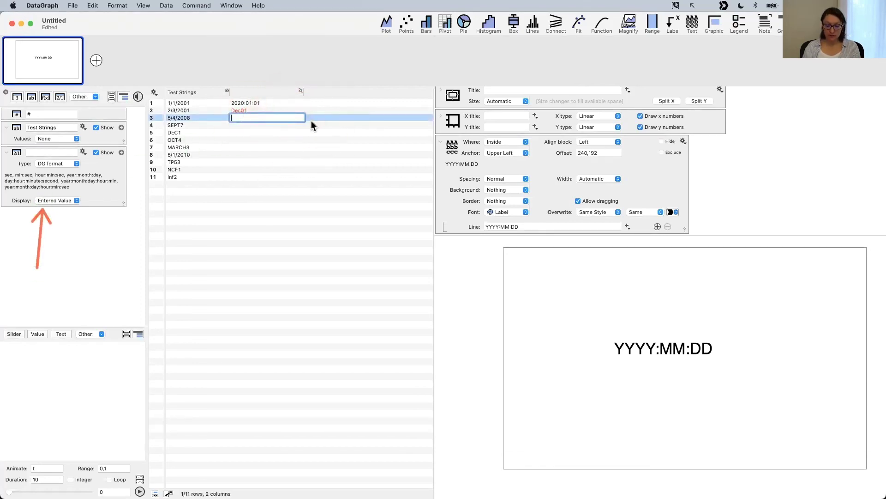
{"action": "type", "text": "2"}
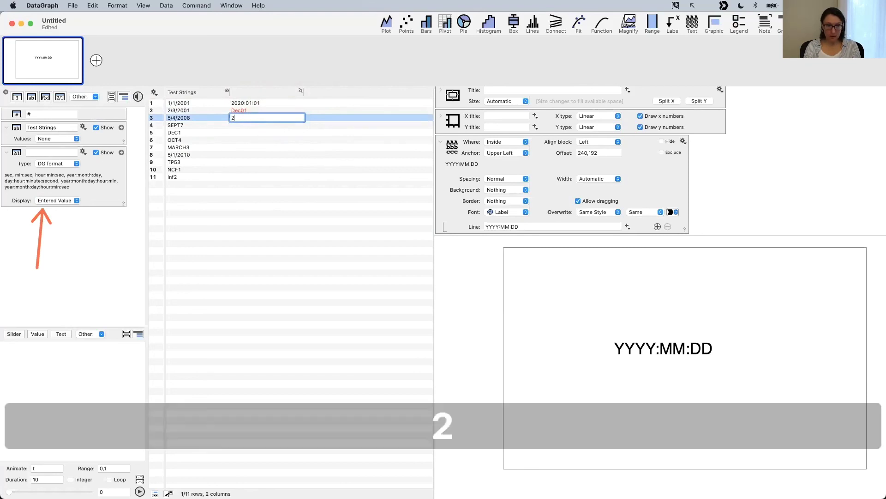
{"action": "type", "text": "02"}
{"action": "type", "text": "3:0"}
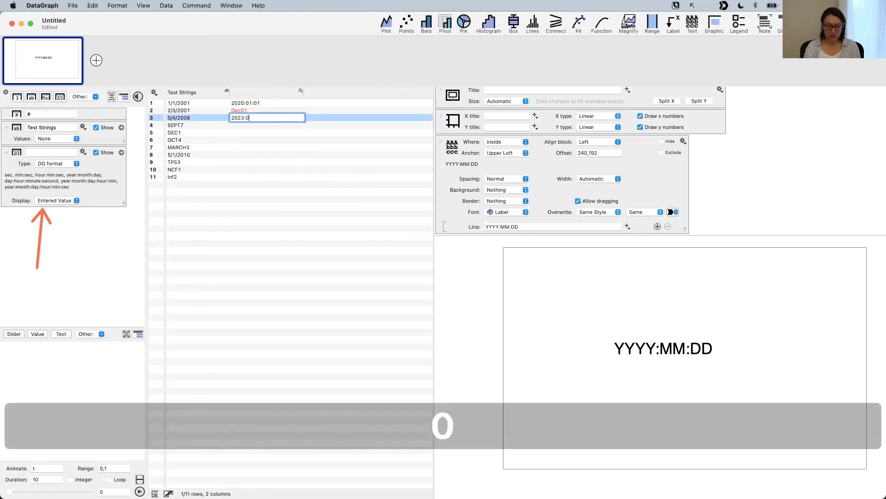
{"action": "type", "text": "1:01:0"}
{"action": "key", "text": "Return"}
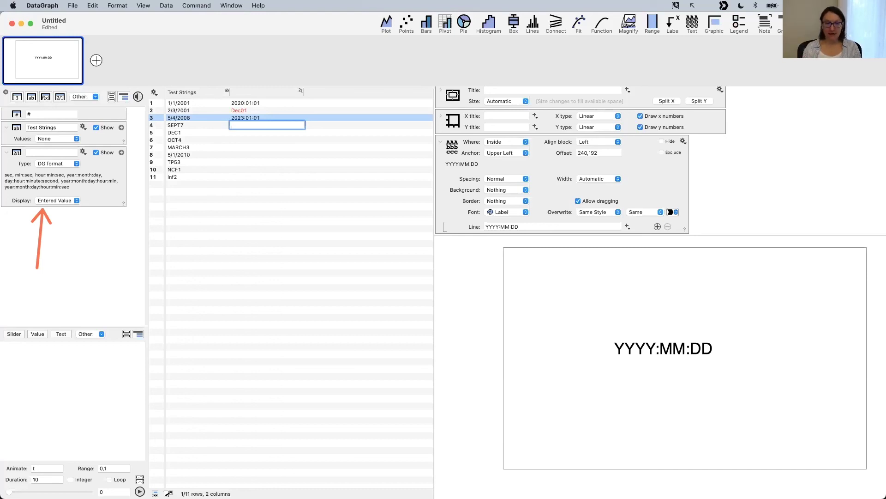
{"action": "left_click", "coordinate": [372, 190]}
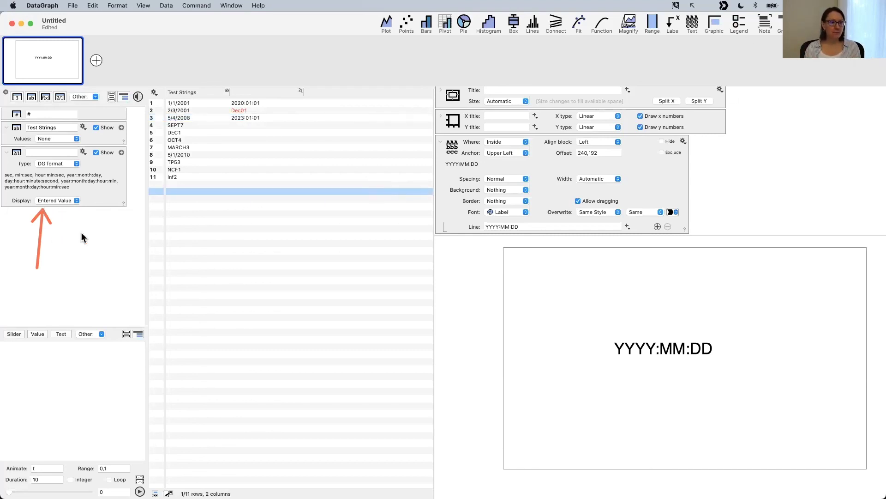
Step: Display the new date column as m/d and enter 2024:01:01 in its second row
{"action": "left_click", "coordinate": [61, 201]}
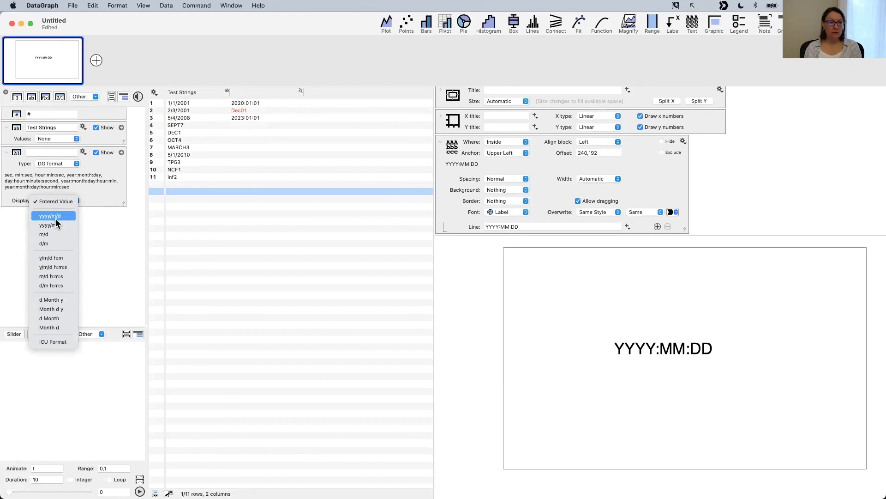
{"action": "left_click", "coordinate": [54, 237]}
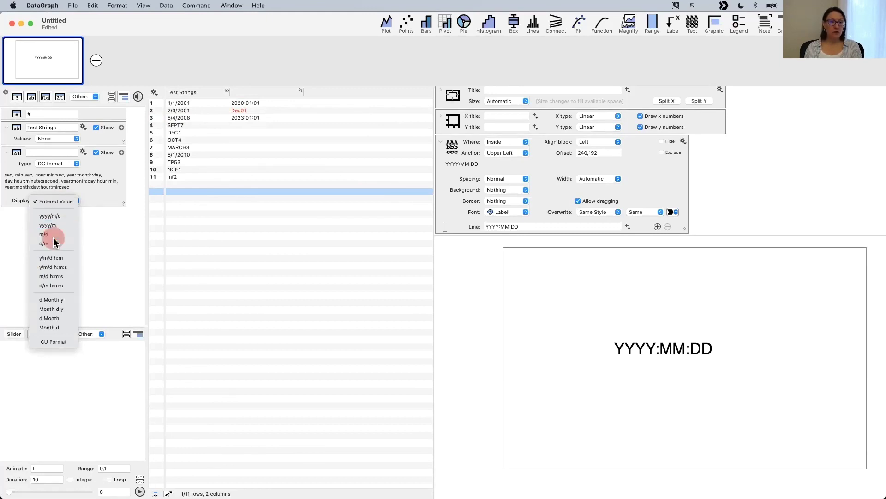
{"action": "double_click", "coordinate": [256, 112]}
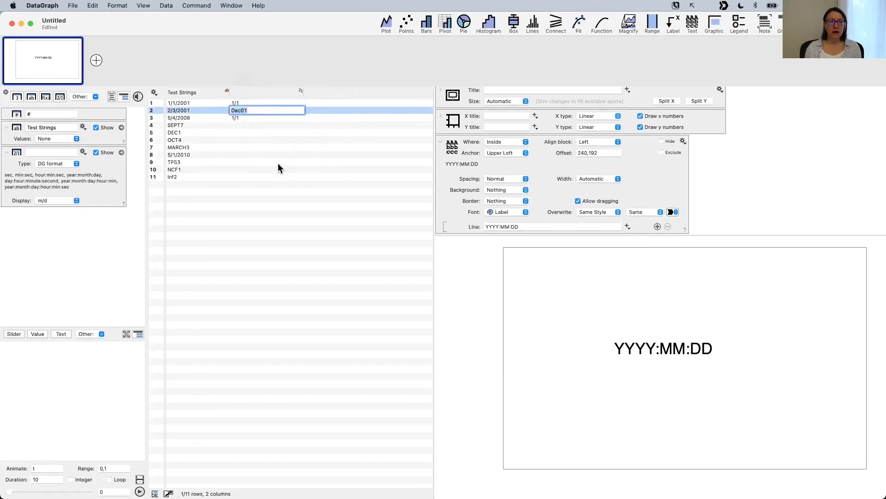
{"action": "left_click", "coordinate": [244, 109]}
{"action": "double_click", "coordinate": [277, 111]}
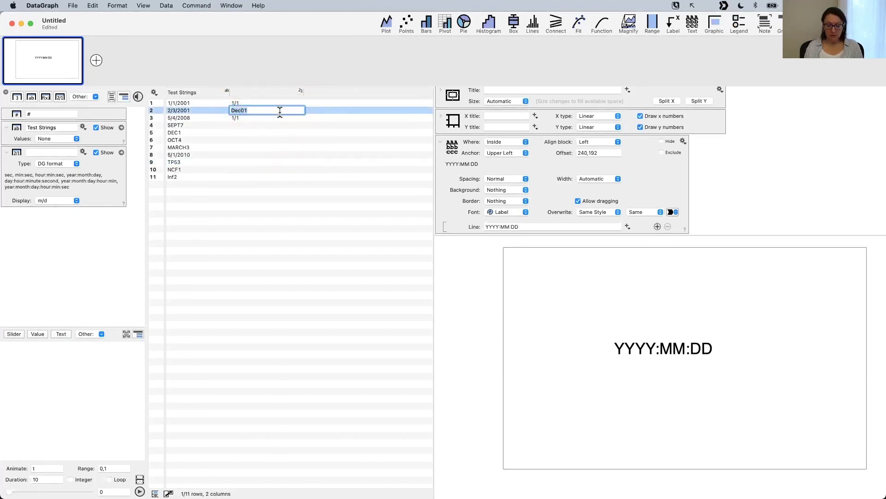
{"action": "type", "text": "2024:01:"}
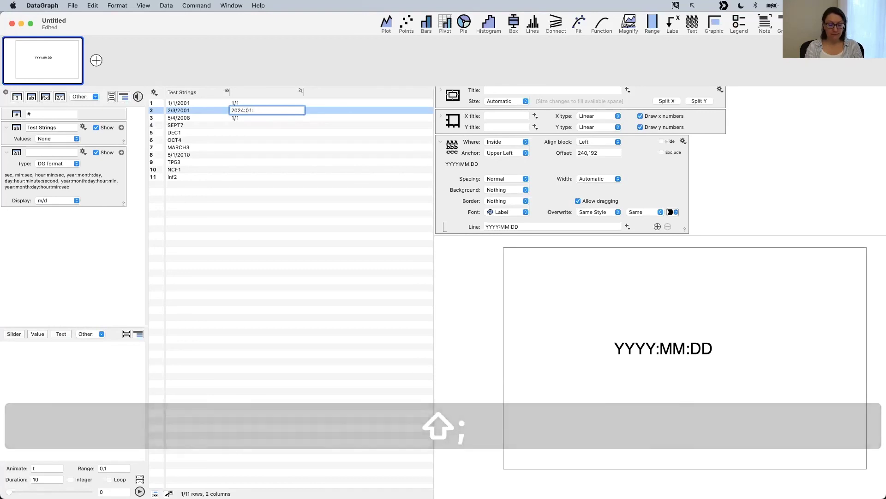
{"action": "type", "text": "01"}
{"action": "key", "text": "Return"}
{"action": "left_click", "coordinate": [285, 136]}
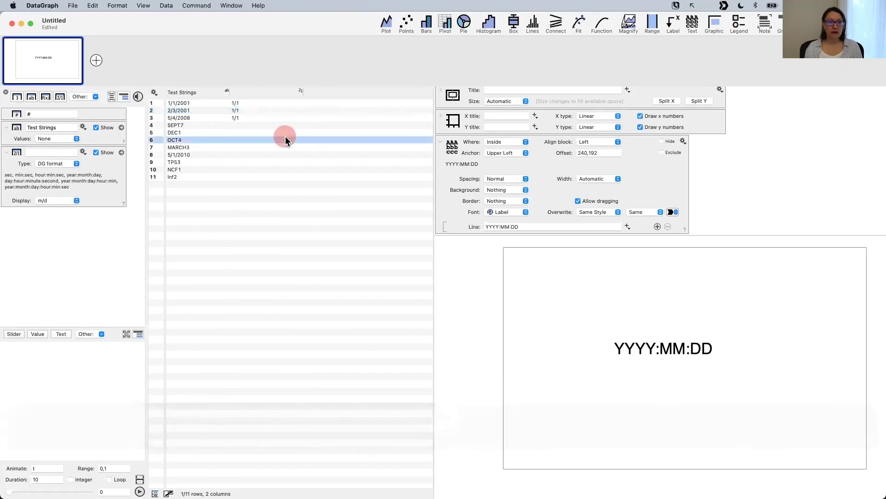
Step: Change the date in the second row of the new date column to 2024:01:10
{"action": "left_click", "coordinate": [245, 110]}
{"action": "left_click", "coordinate": [273, 109]}
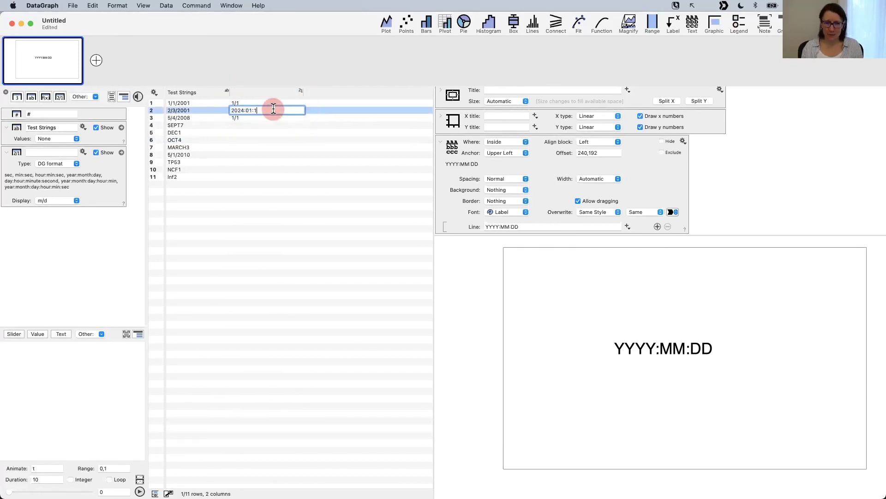
{"action": "type", "text": "10"}
{"action": "key", "text": "Return"}
{"action": "left_click", "coordinate": [257, 176]}
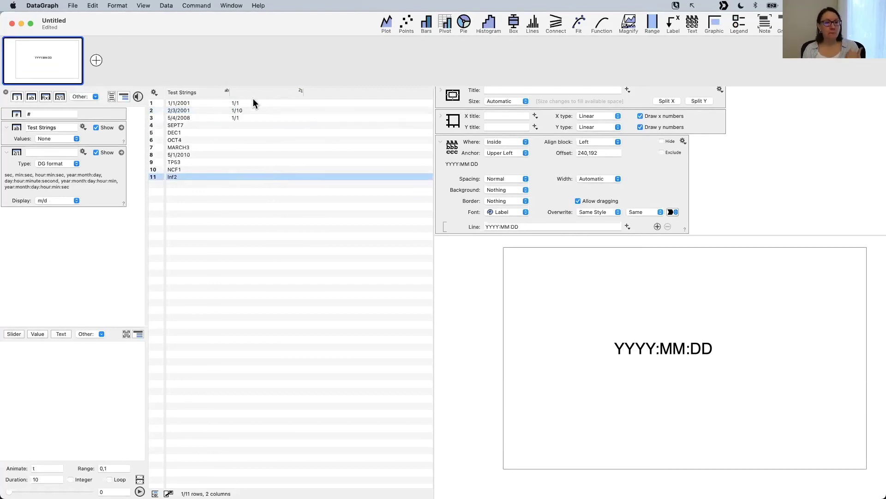
Step: Display the new date column as Month d y and name the column Date
{"action": "left_click", "coordinate": [45, 200]}
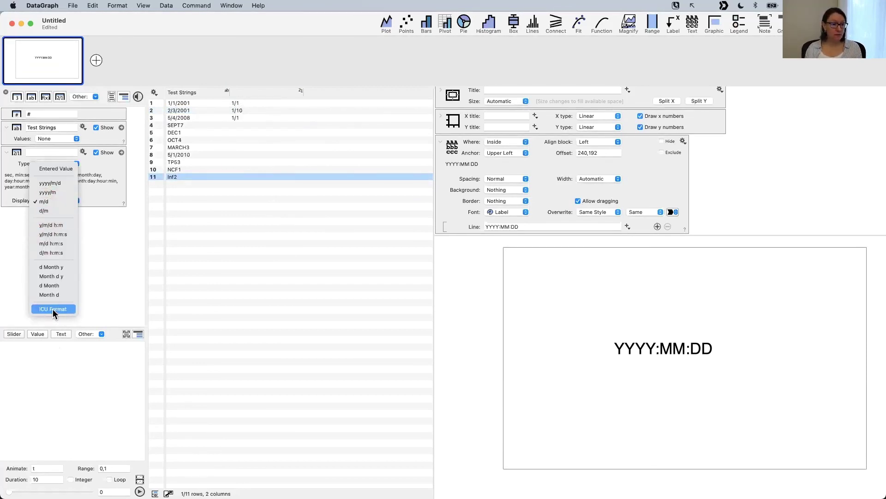
{"action": "left_click", "coordinate": [52, 277]}
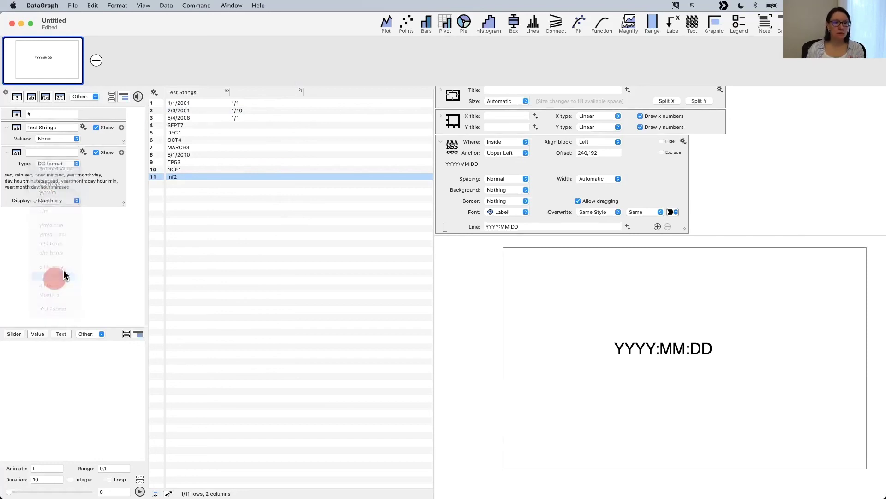
{"action": "double_click", "coordinate": [258, 90]}
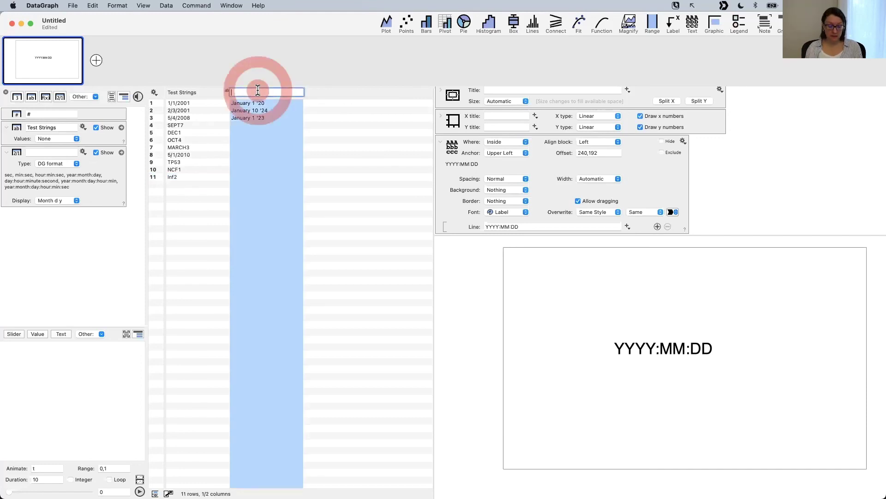
{"action": "type", "text": "Date"}
{"action": "key", "text": "Return"}
{"action": "left_click", "coordinate": [281, 133]}
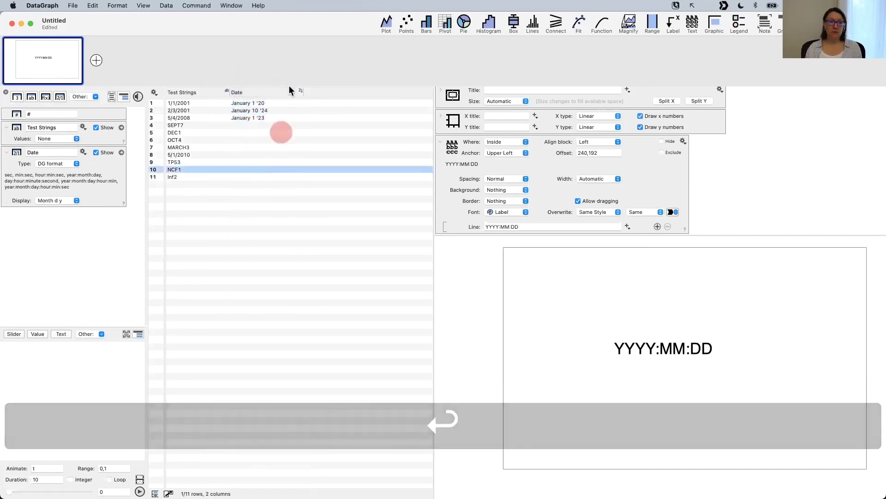
Step: Inspect the originally entered values behind the first two Date rows and the first Test Strings row
{"action": "double_click", "coordinate": [263, 103]}
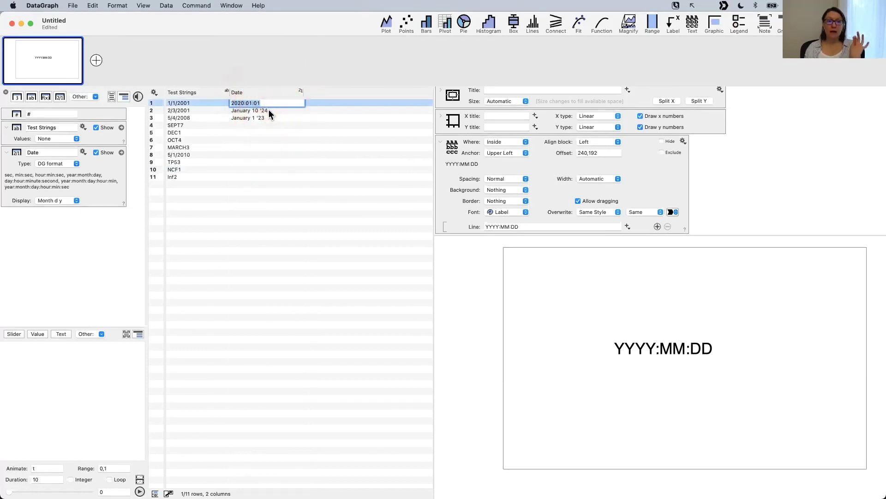
{"action": "double_click", "coordinate": [269, 111]}
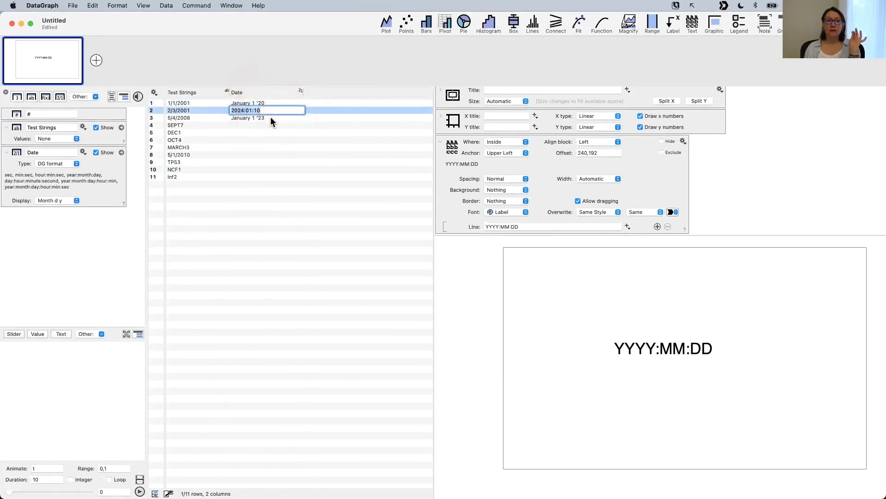
{"action": "left_click", "coordinate": [270, 139]}
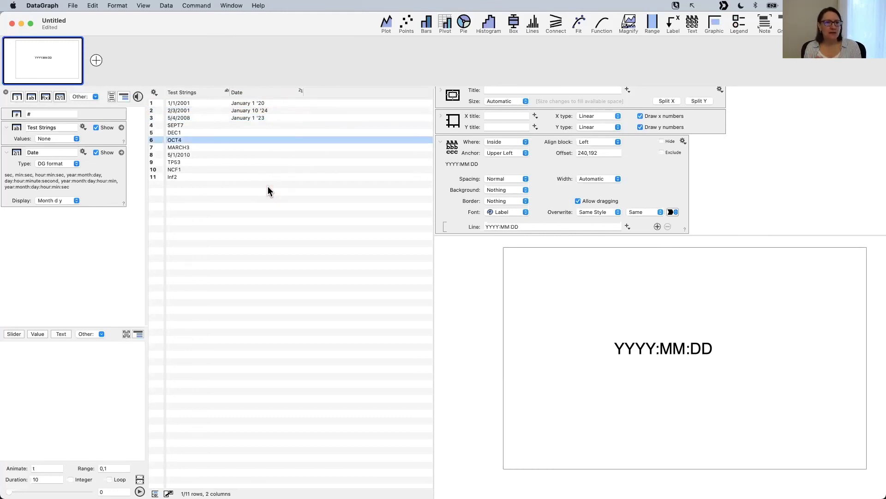
{"action": "left_click", "coordinate": [193, 103]}
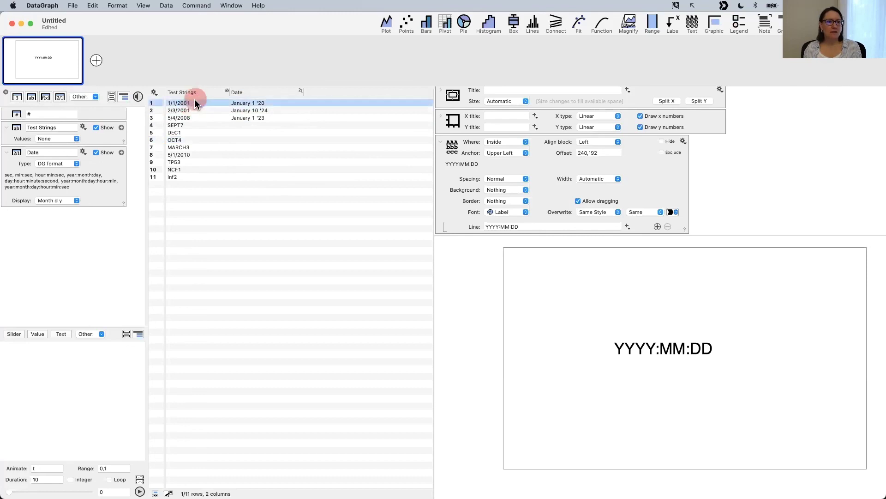
{"action": "left_click", "coordinate": [194, 102]}
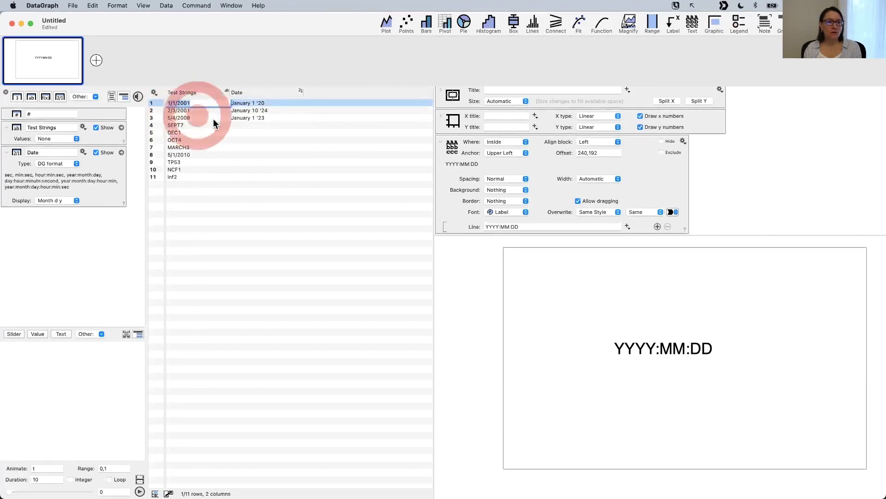
Step: Convert the Test Strings column to a date column
{"action": "left_click", "coordinate": [199, 93]}
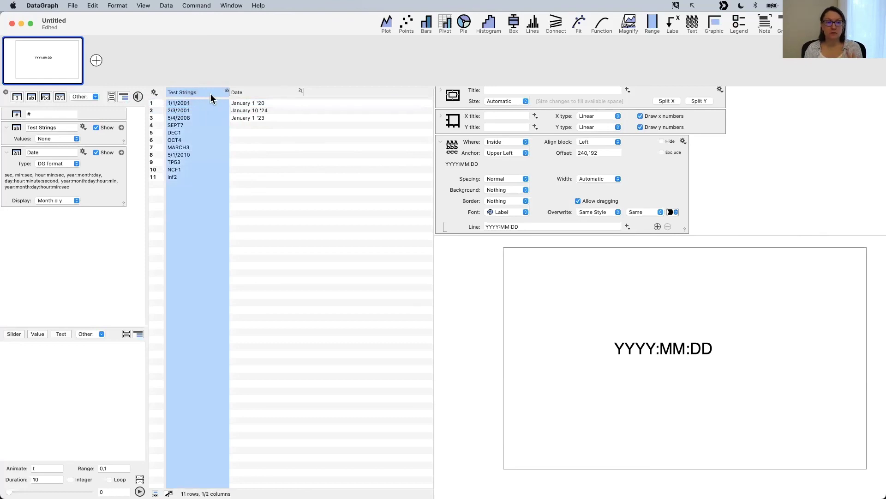
{"action": "left_click", "coordinate": [208, 93]}
{"action": "left_click", "coordinate": [212, 110]}
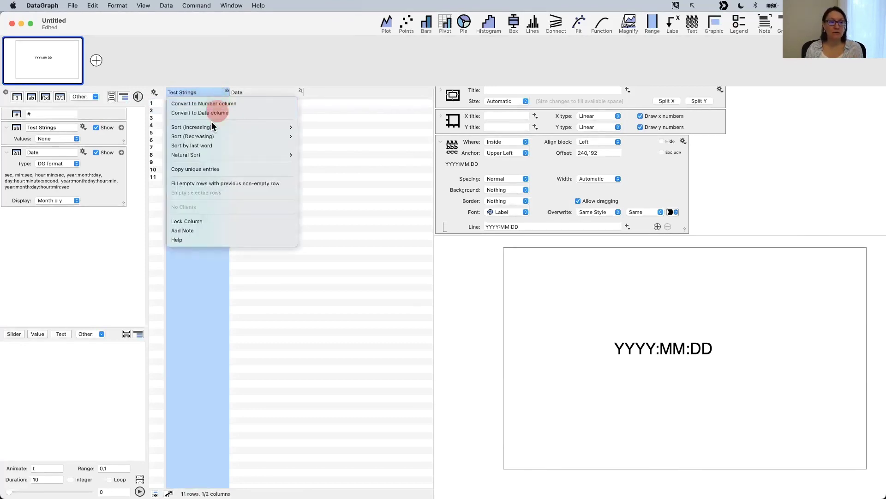
{"action": "left_click", "coordinate": [225, 81]}
{"action": "left_click", "coordinate": [209, 119]}
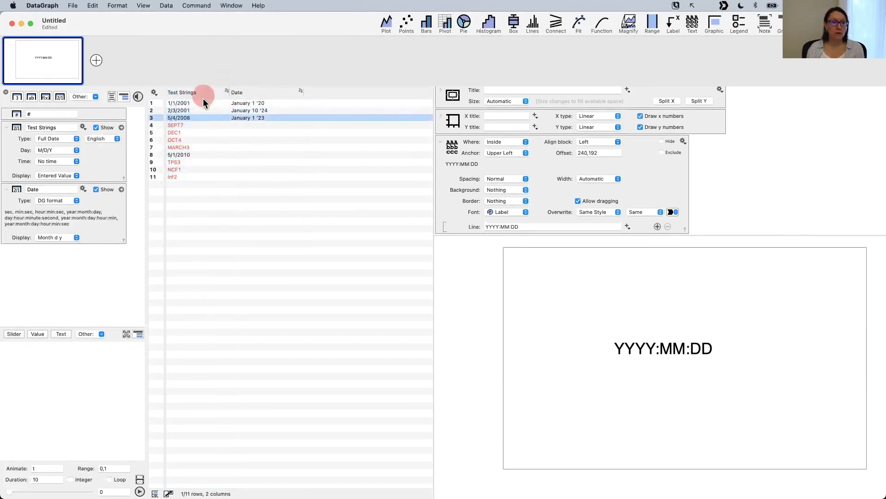
{"action": "left_click", "coordinate": [194, 124]}
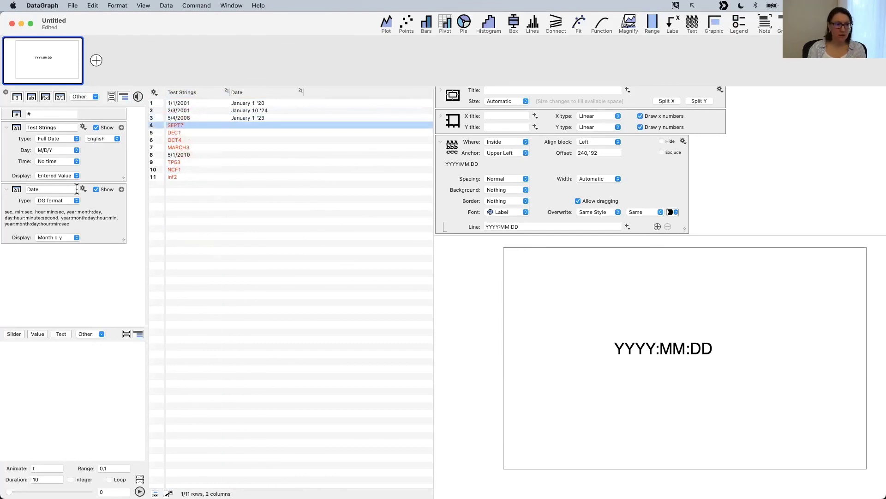
Step: Display the Test Strings dates as Month d y and widen the column slightly in the data table
{"action": "left_click", "coordinate": [21, 144]}
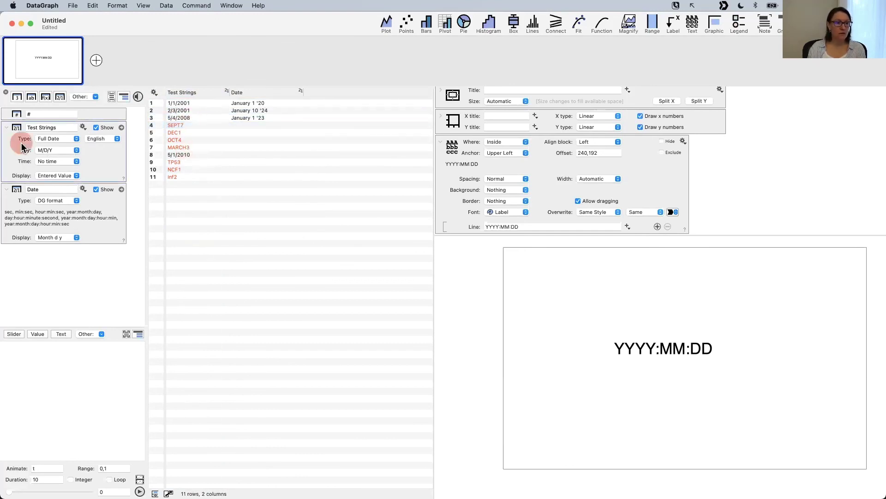
{"action": "left_click", "coordinate": [57, 175]}
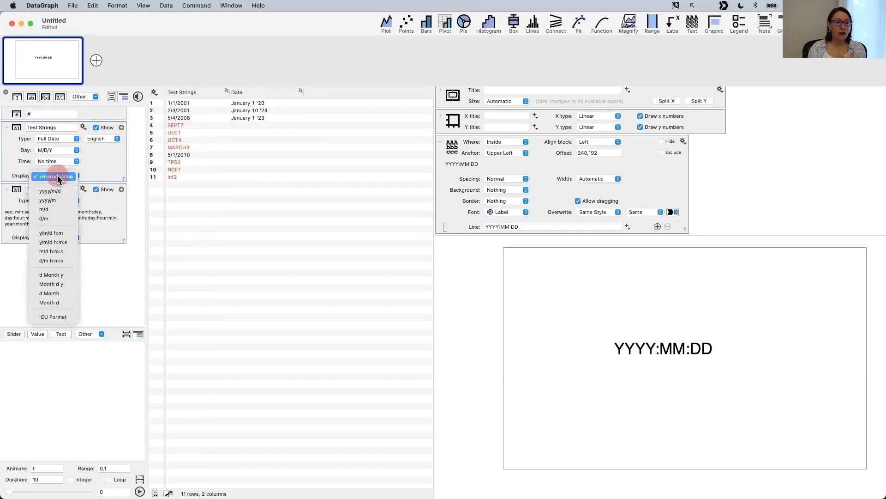
{"action": "left_click", "coordinate": [63, 286]}
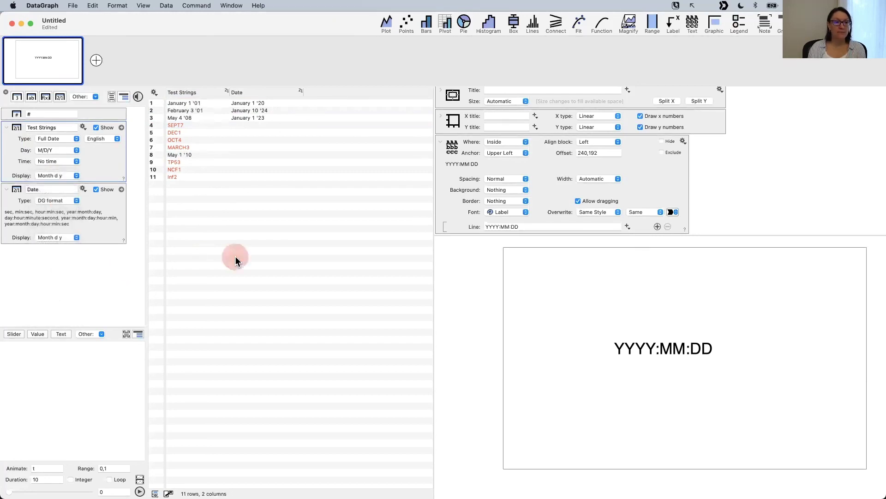
{"action": "left_click_drag", "start_coordinate": [229, 90], "coordinate": [240, 90]}
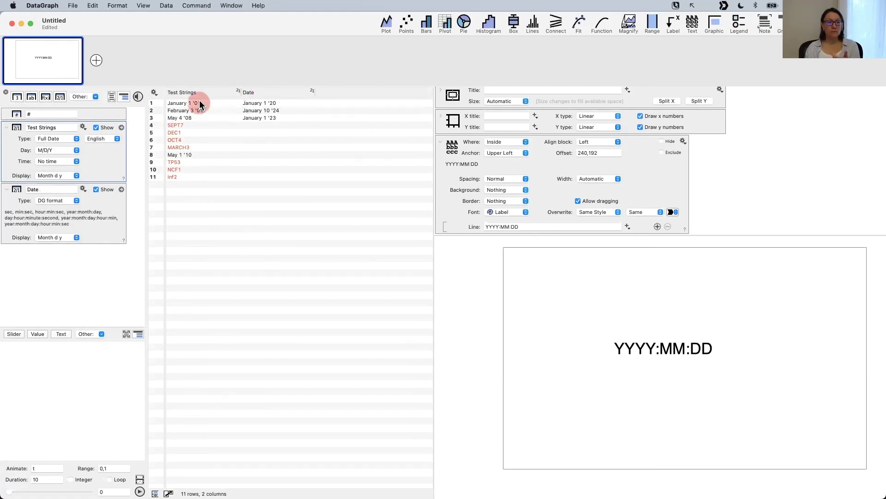
Step: Inspect the originally entered values behind the formatted dates in the first three Test Strings rows
{"action": "double_click", "coordinate": [199, 101]}
{"action": "left_click", "coordinate": [204, 111]}
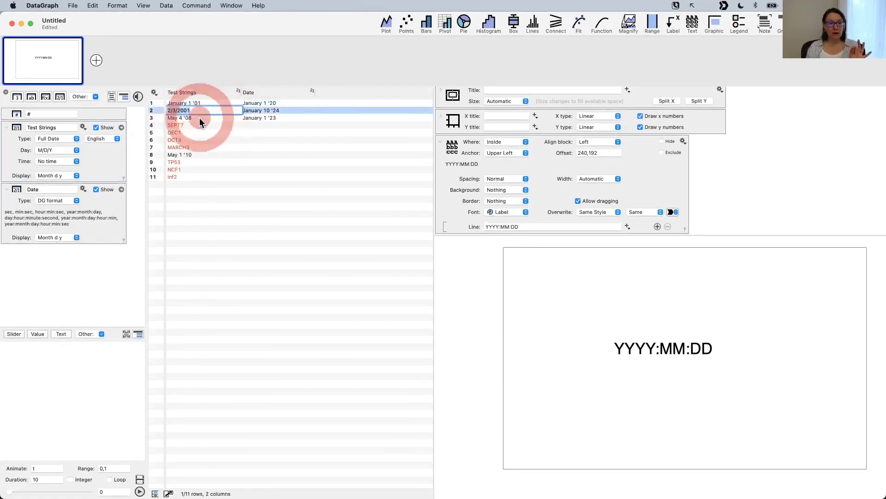
{"action": "double_click", "coordinate": [199, 118]}
{"action": "left_click", "coordinate": [202, 162]}
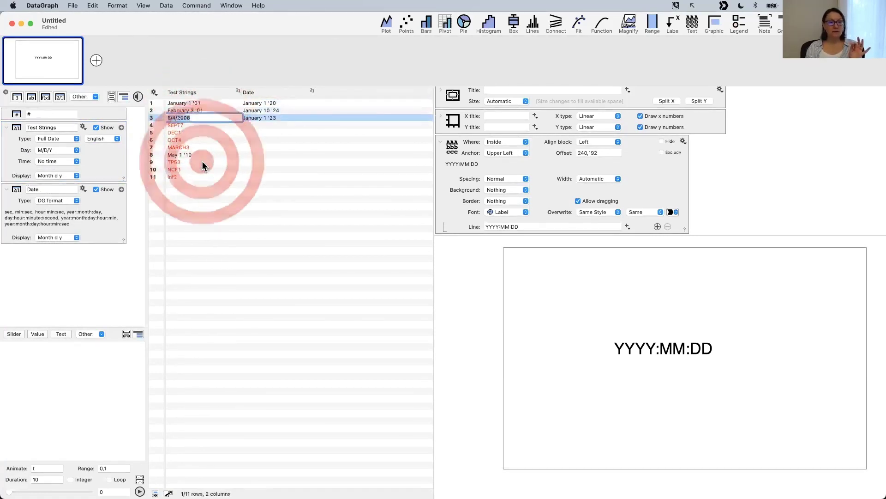
{"action": "left_click", "coordinate": [44, 138]}
{"action": "left_click", "coordinate": [31, 139]}
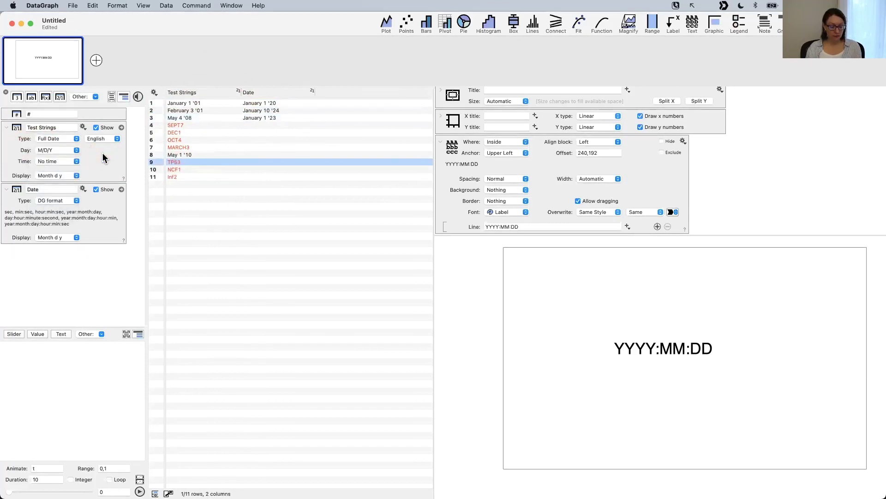
{"action": "key", "text": "ctrl+a"}
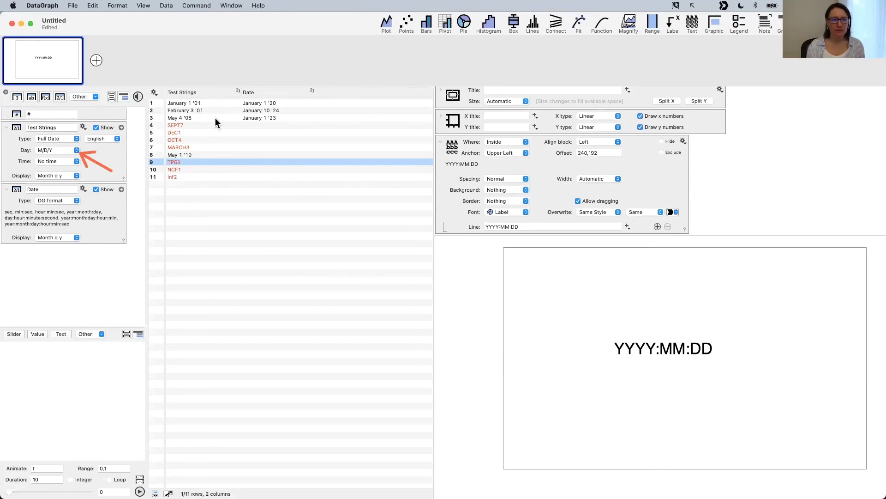
{"action": "left_click", "coordinate": [197, 118]}
{"action": "left_click", "coordinate": [197, 140]}
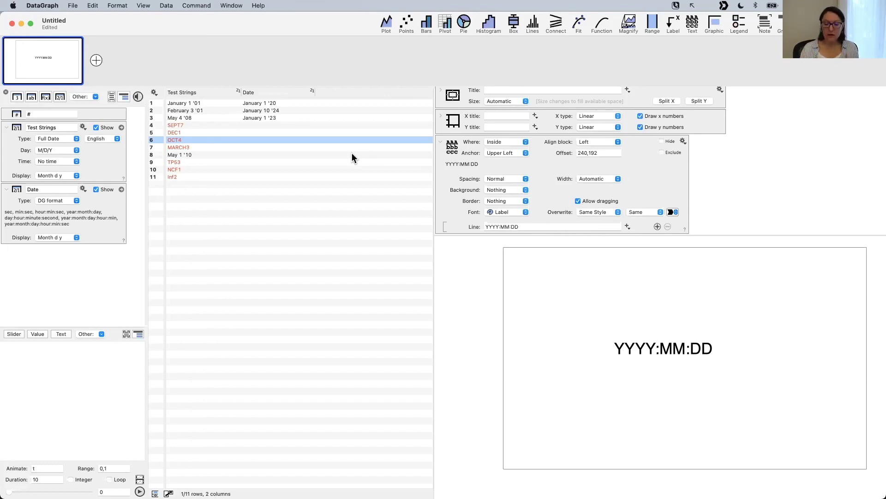
{"action": "left_click", "coordinate": [70, 137]}
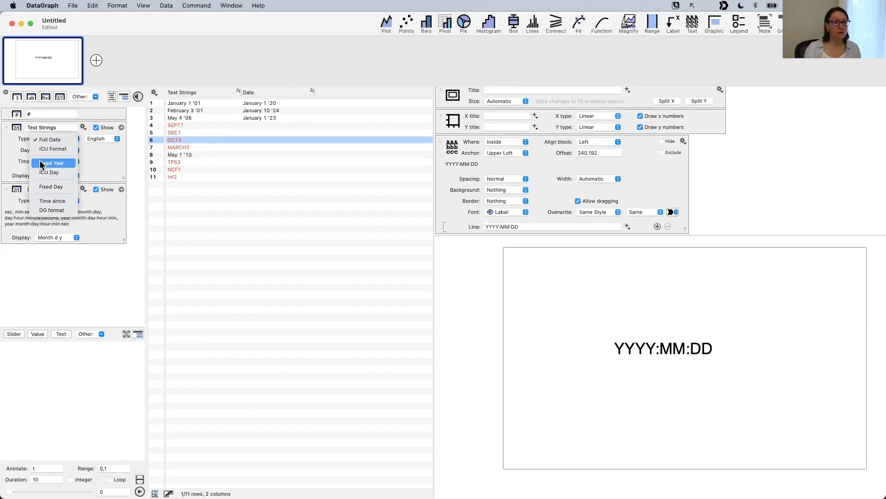
{"action": "left_click", "coordinate": [104, 154]}
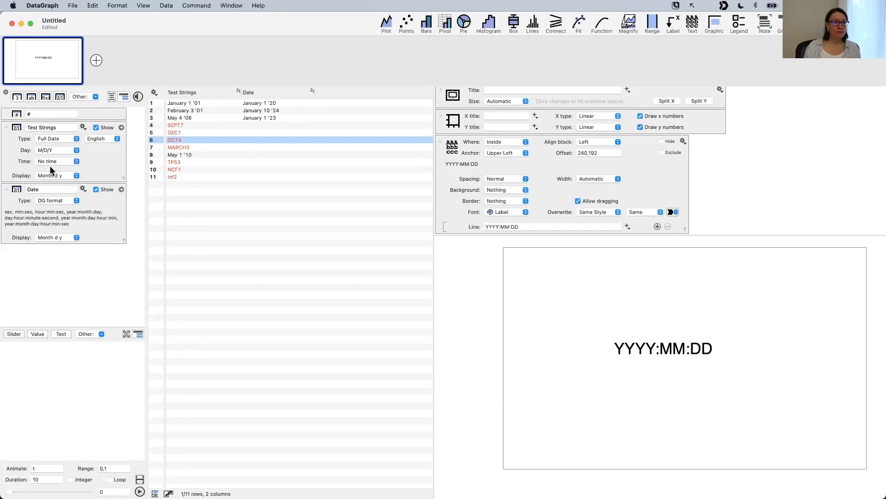
{"action": "left_click", "coordinate": [87, 96]}
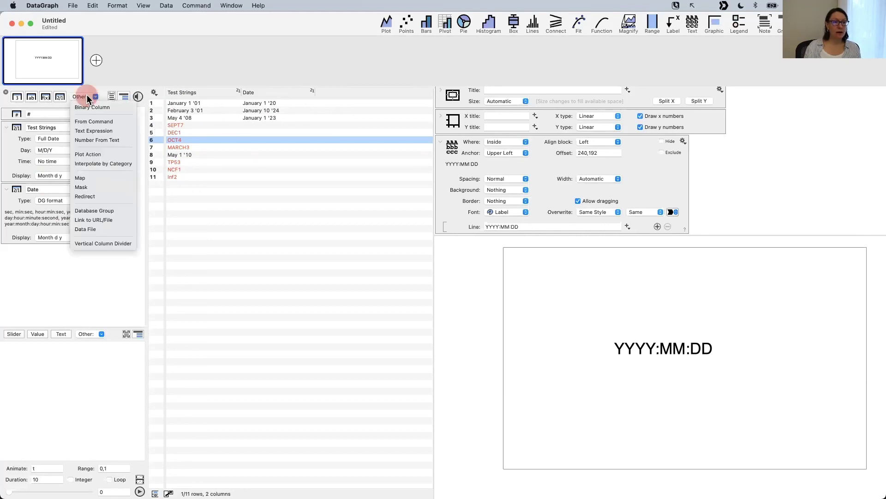
{"action": "left_click", "coordinate": [57, 93]}
{"action": "left_click", "coordinate": [69, 268]}
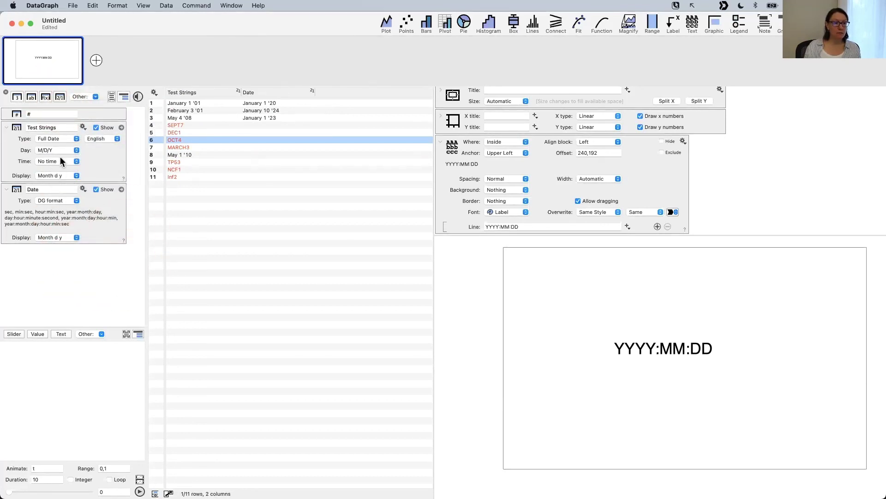
Step: Add a third date column with the Fixed Year type and the M-D format
{"action": "left_click", "coordinate": [59, 97]}
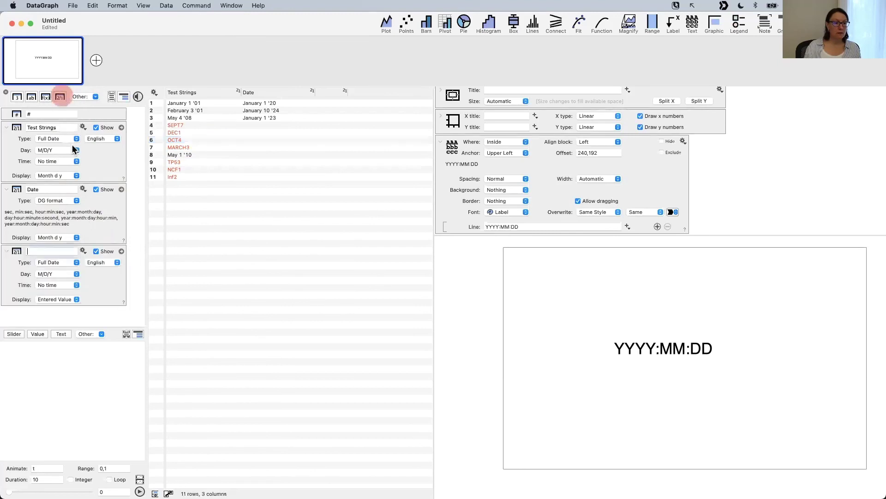
{"action": "left_click", "coordinate": [66, 261]}
{"action": "left_click", "coordinate": [64, 286]}
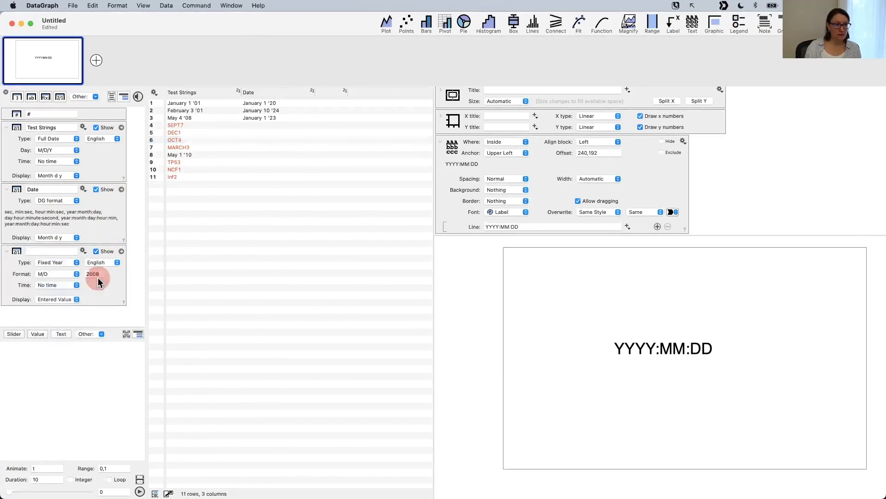
{"action": "left_click", "coordinate": [55, 276]}
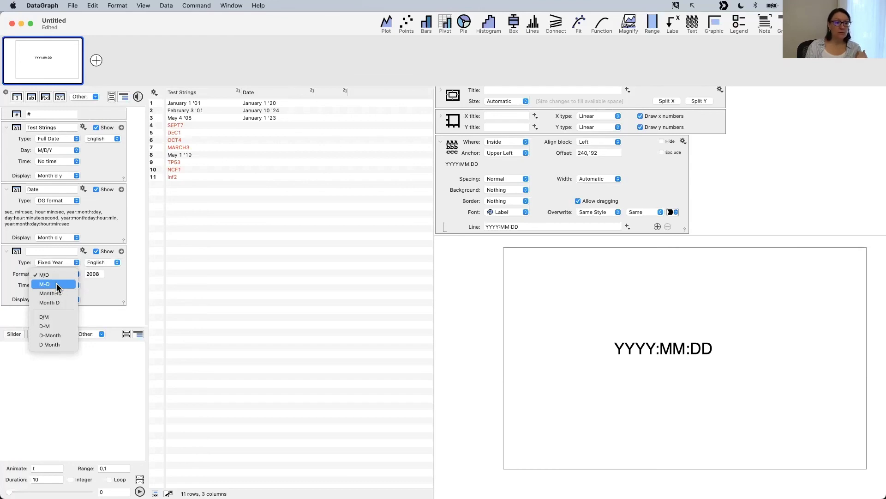
{"action": "left_click", "coordinate": [56, 283]}
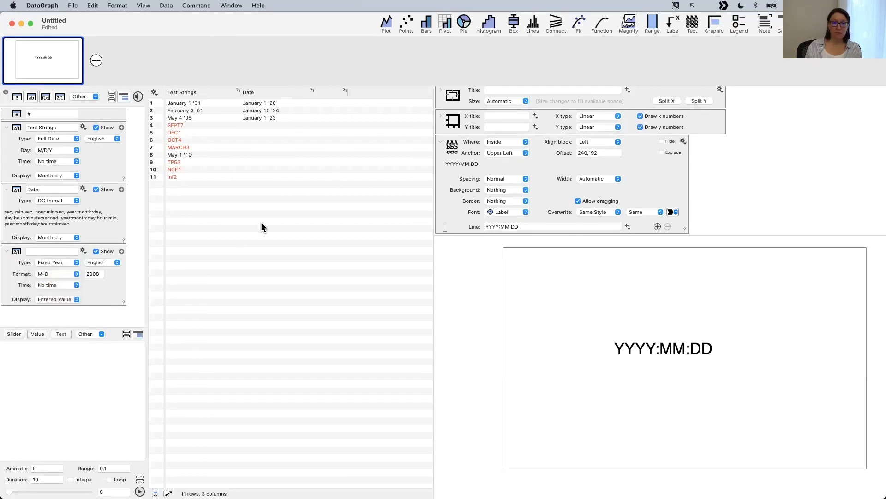
Step: Enter 01-23 in the first row of the new unnamed date column
{"action": "left_click", "coordinate": [324, 103]}
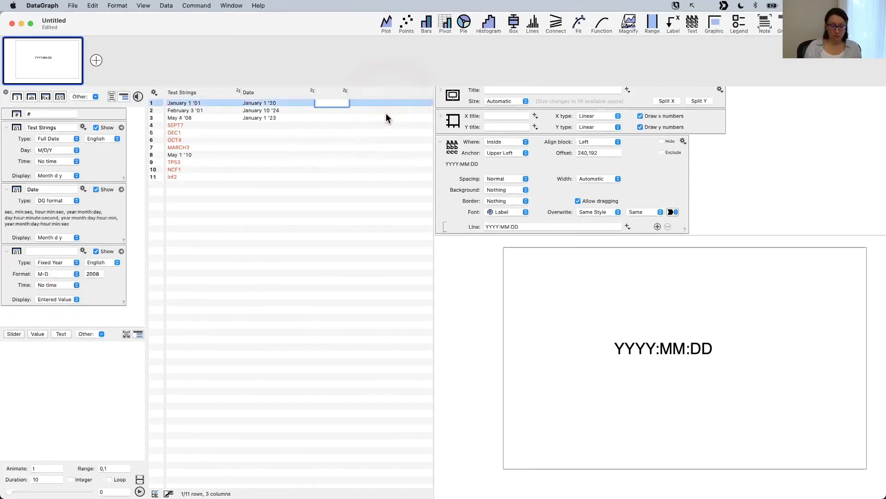
{"action": "type", "text": "01-"}
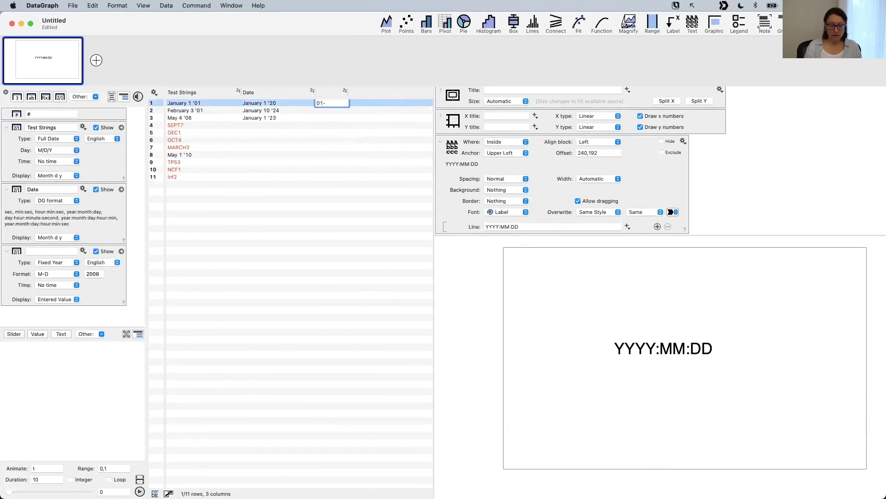
{"action": "type", "text": "23"}
{"action": "key", "text": "Return"}
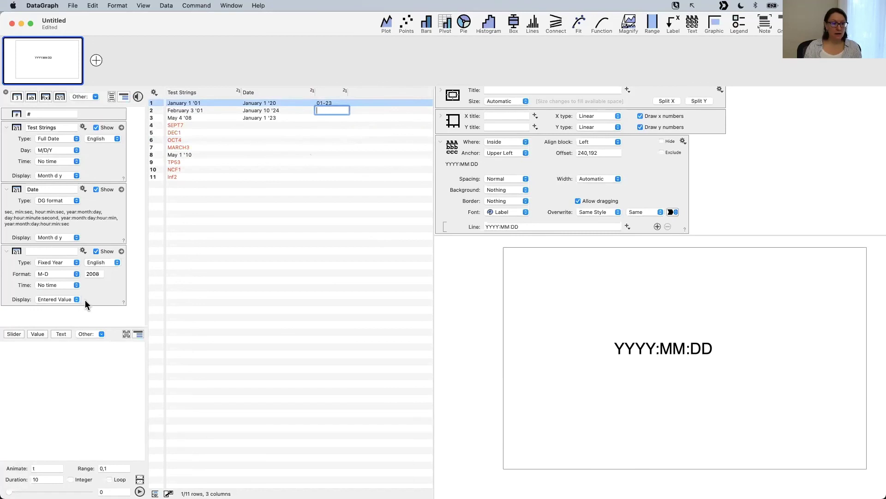
Step: Set the fixed year of the unnamed date column to 2020
{"action": "left_click", "coordinate": [93, 274]}
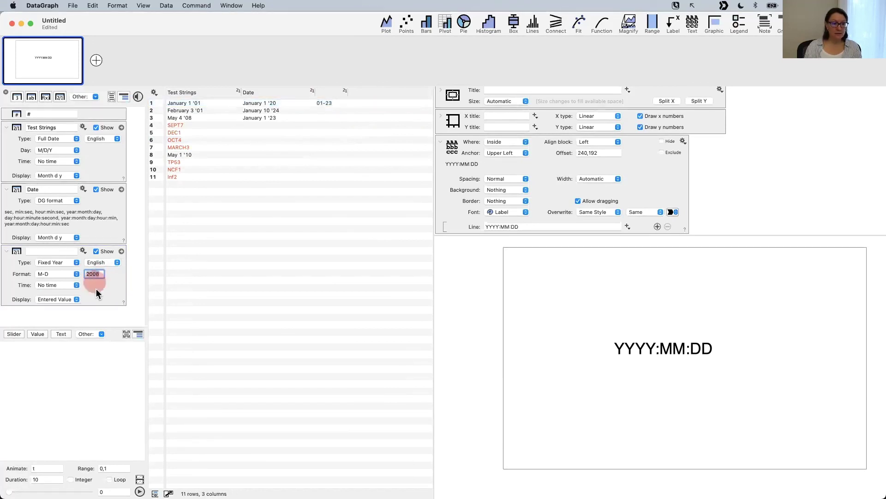
{"action": "left_click", "coordinate": [103, 284]}
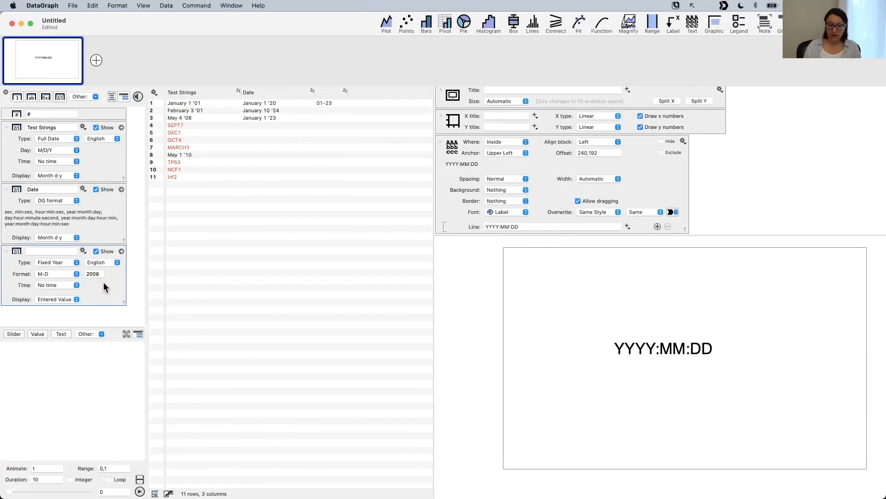
{"action": "left_click", "coordinate": [88, 274]}
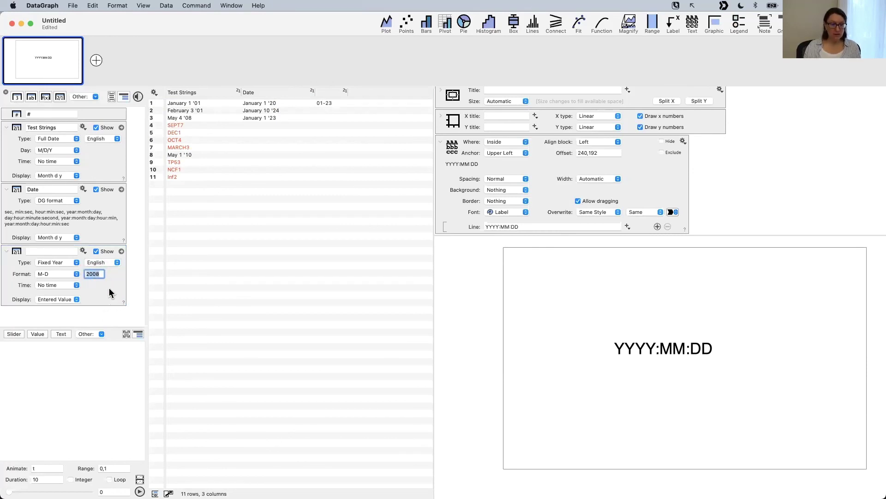
{"action": "type", "text": "2020"}
{"action": "key", "text": "Return"}
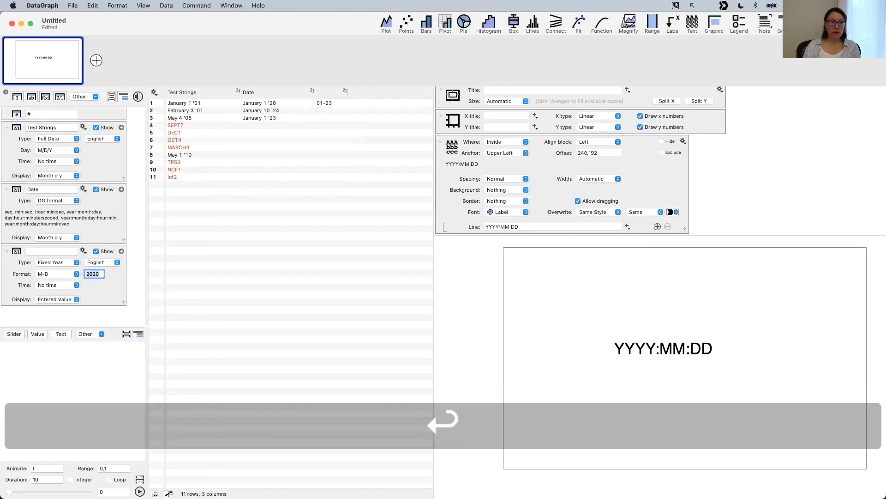
{"action": "left_click", "coordinate": [92, 294]}
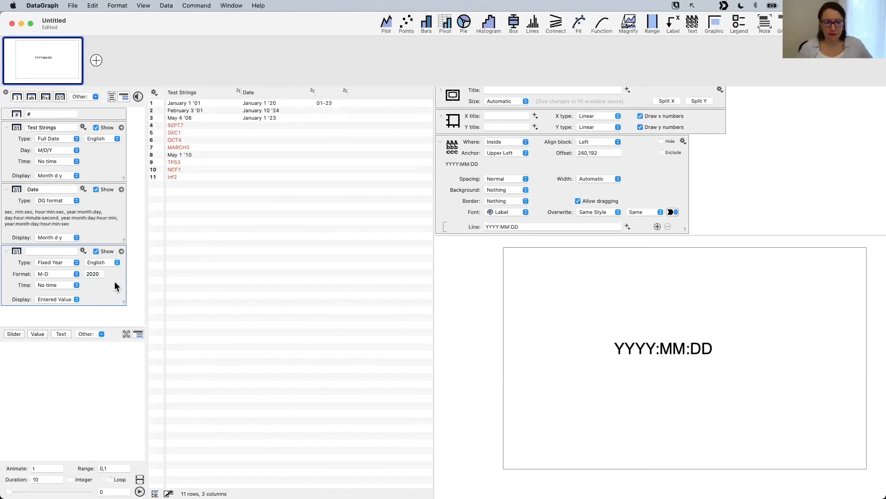
{"action": "left_click", "coordinate": [101, 274]}
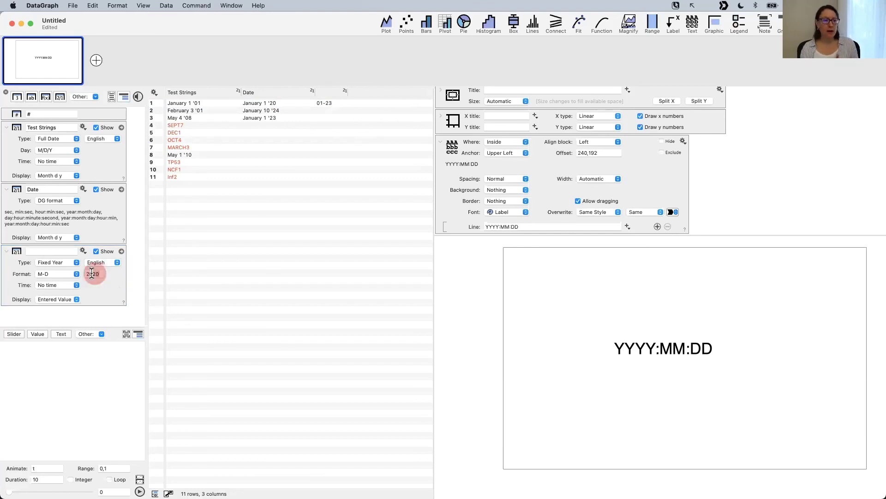
{"action": "left_click", "coordinate": [101, 273]}
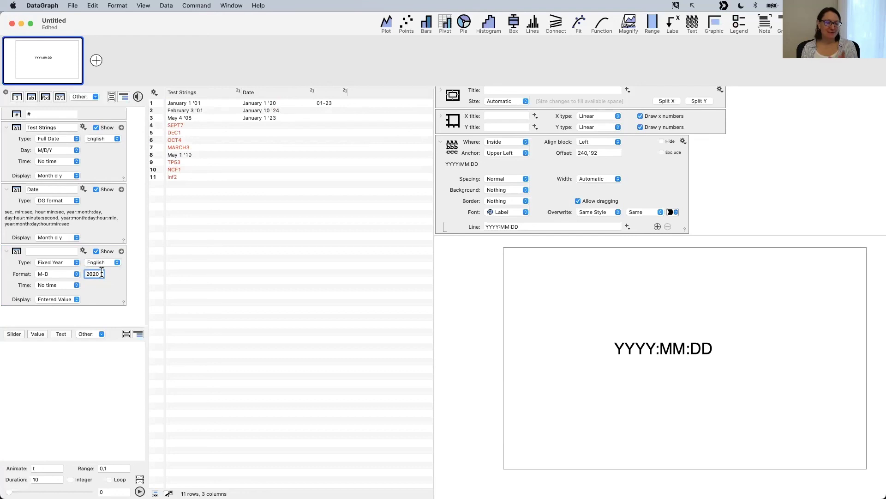
{"action": "double_click", "coordinate": [101, 273]}
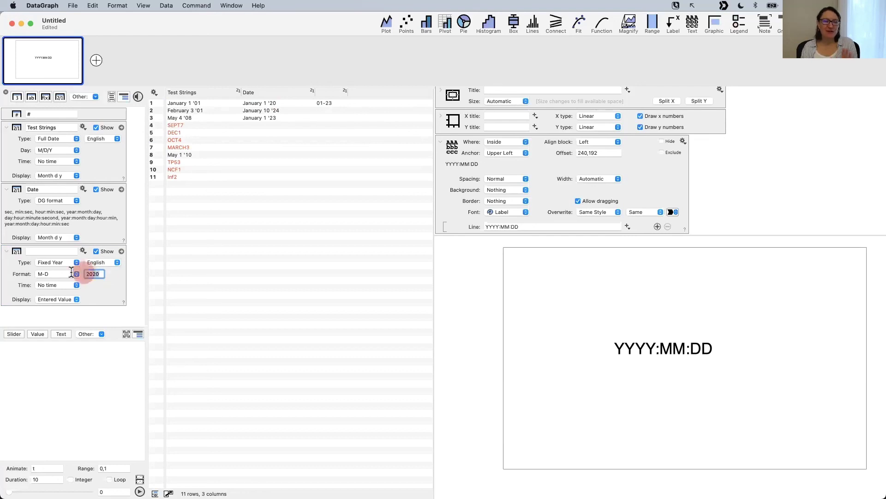
Step: Enter 4-09 in the second row of the unnamed date column
{"action": "left_click", "coordinate": [328, 115]}
{"action": "double_click", "coordinate": [326, 109]}
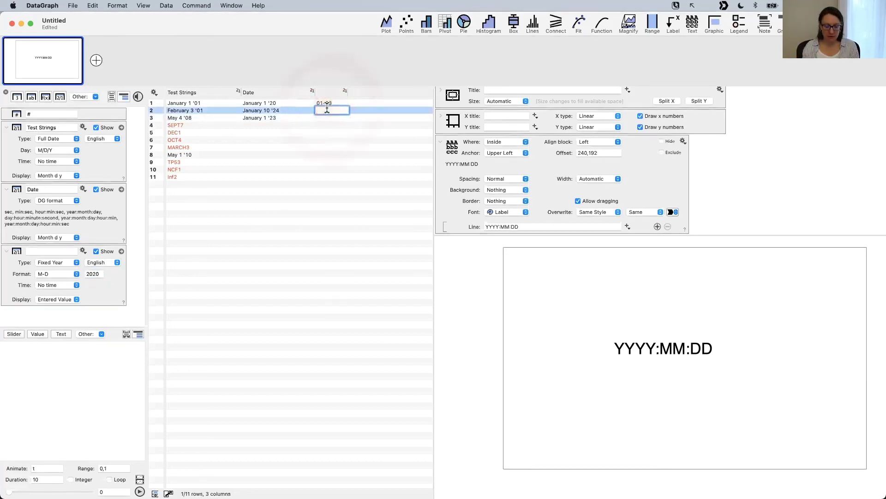
{"action": "type", "text": "4-09"}
{"action": "key", "text": "Return"}
{"action": "left_click", "coordinate": [350, 163]}
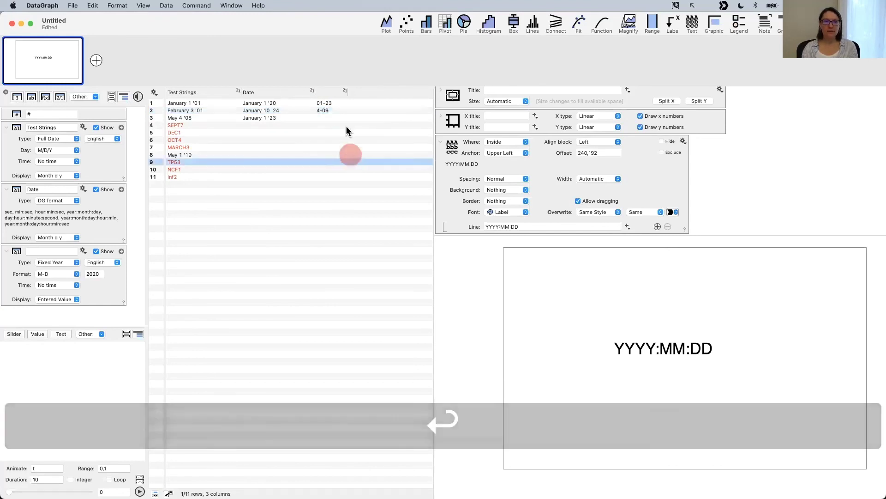
Step: Try the m/d and Month d y display formats on the unnamed date column
{"action": "left_click", "coordinate": [330, 91]}
{"action": "left_click", "coordinate": [54, 299]}
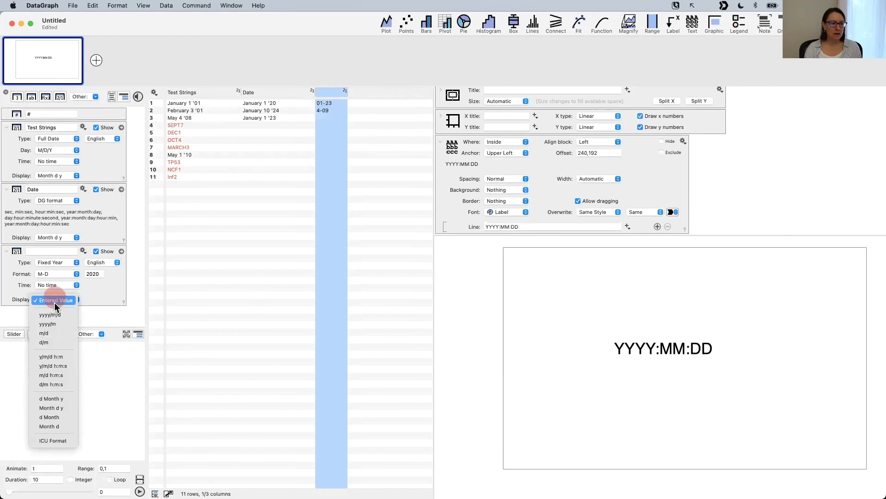
{"action": "left_click", "coordinate": [58, 334]}
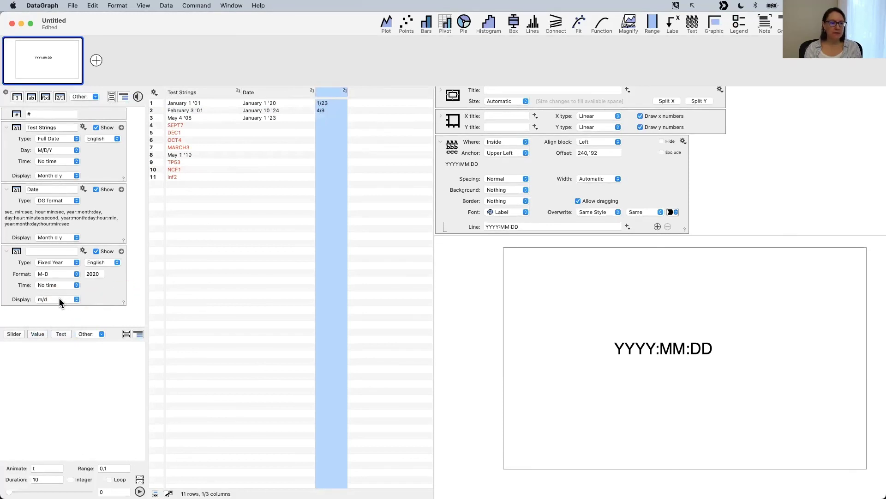
{"action": "left_click", "coordinate": [59, 299]}
{"action": "left_click", "coordinate": [61, 376]}
Step: Display the unnamed column's dates as d Month and widen the column slightly in the data table
{"action": "left_click", "coordinate": [63, 299]}
{"action": "left_click", "coordinate": [68, 311]}
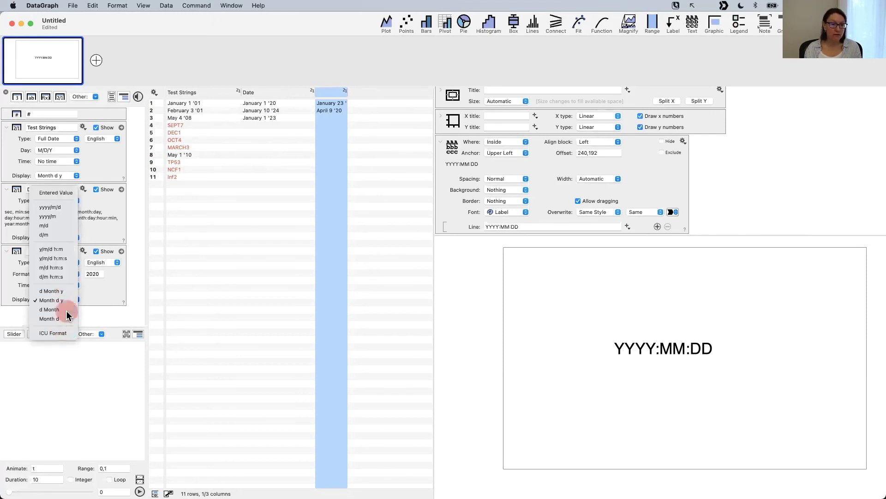
{"action": "left_click_drag", "start_coordinate": [348, 88], "coordinate": [366, 89]}
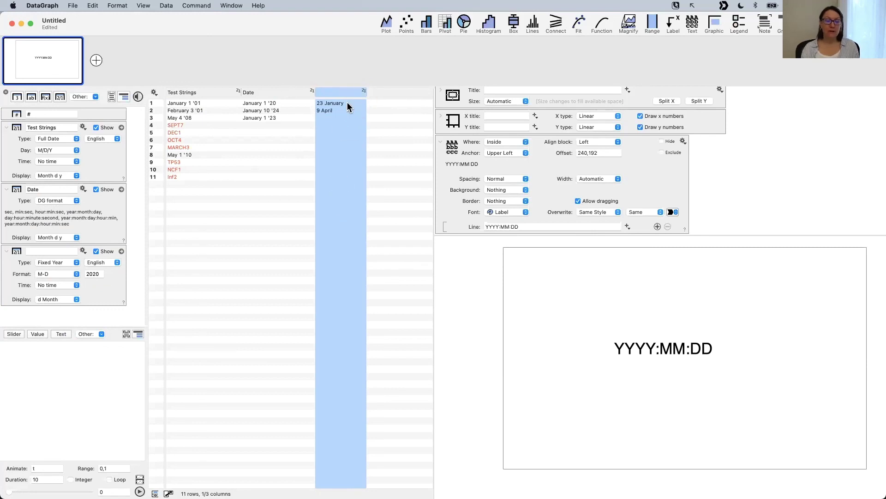
{"action": "left_click", "coordinate": [96, 292]}
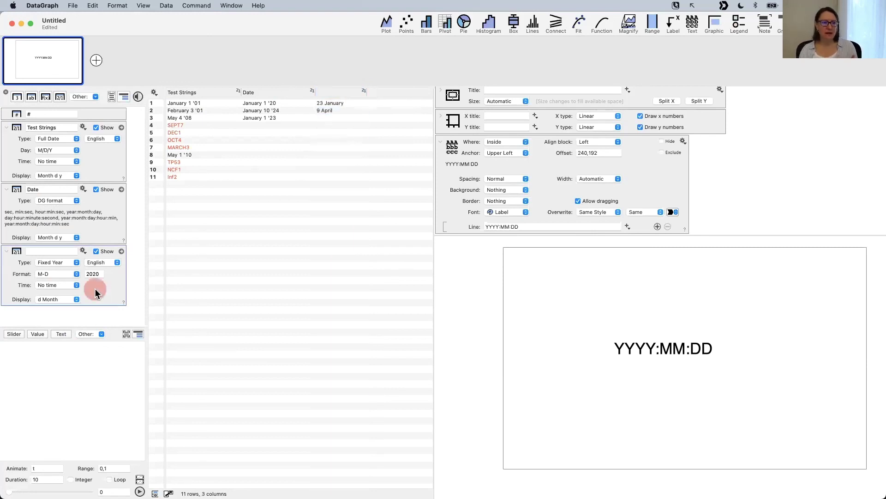
{"action": "left_click", "coordinate": [76, 263]}
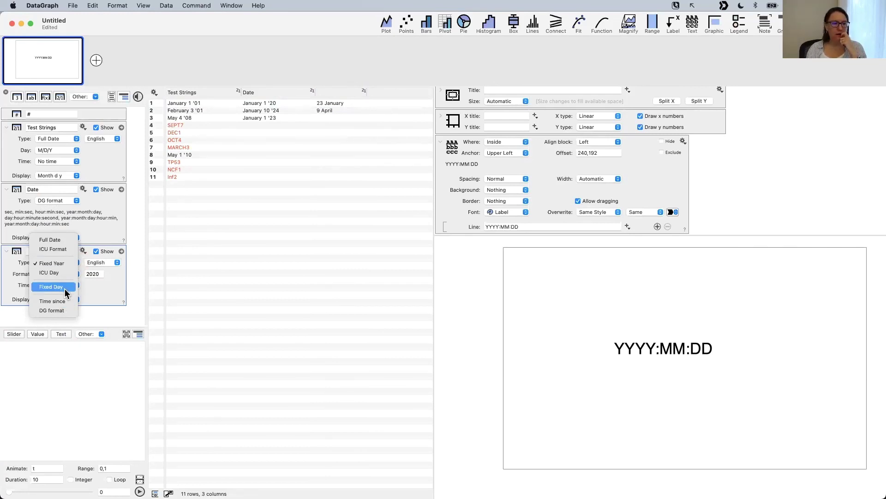
{"action": "left_click", "coordinate": [299, 217]}
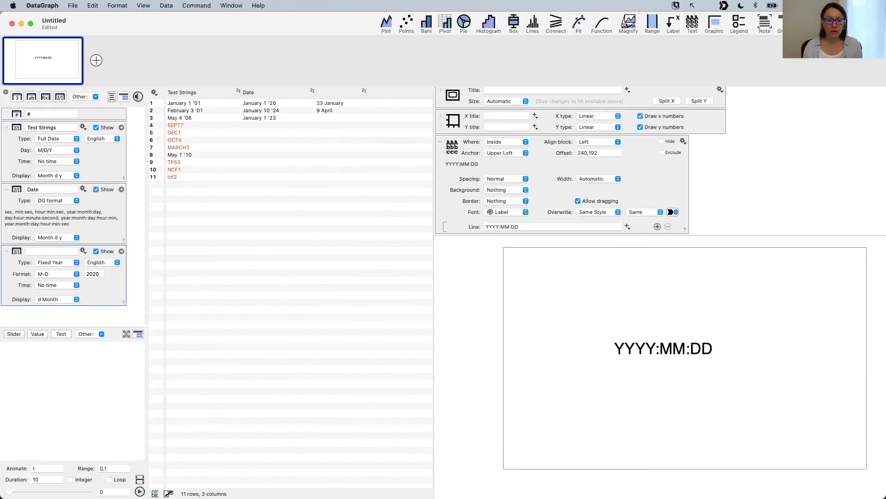
Step: Switch to the 2021_VDT_GenomicsData document in Pages and examine Figure 2 and the Part 2 section on corrupted data
{"action": "mouse_move", "coordinate": [484, 480]}
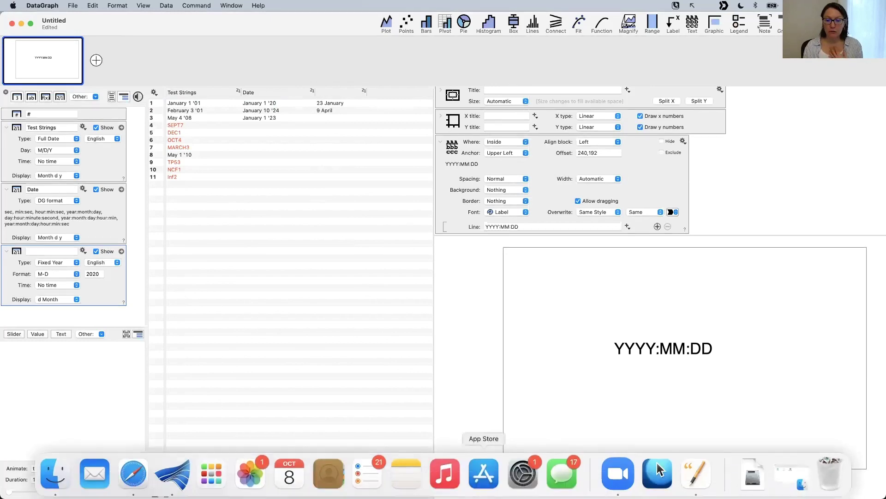
{"action": "left_click", "coordinate": [701, 473]}
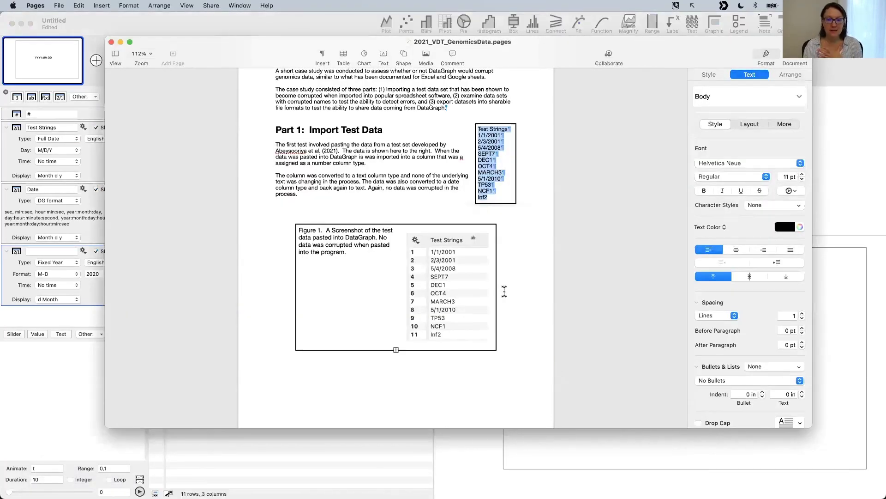
{"action": "left_click", "coordinate": [497, 346]}
{"action": "scroll", "coordinate": [510, 341], "scroll_direction": "down", "scroll_amount": 2}
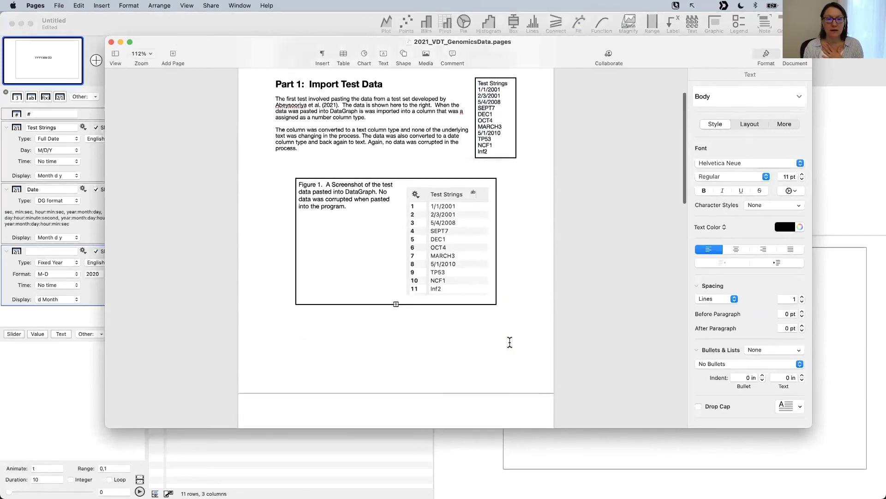
{"action": "scroll", "coordinate": [510, 342], "scroll_direction": "down", "scroll_amount": 10}
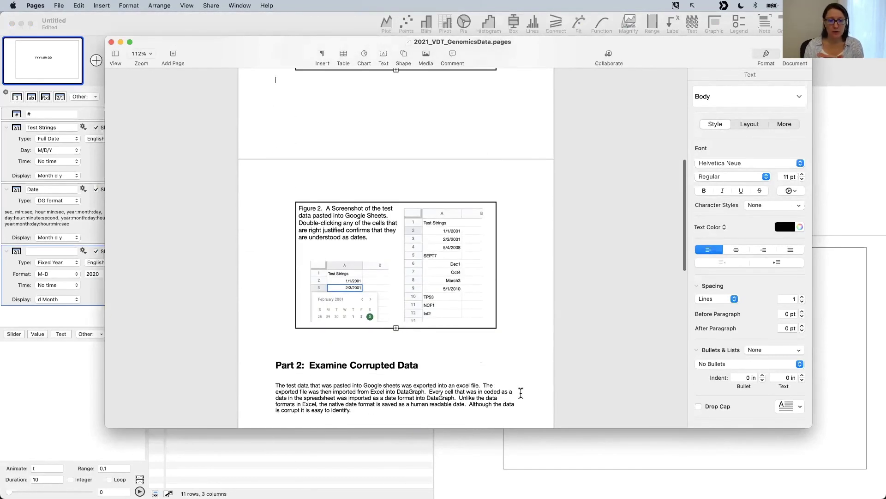
{"action": "scroll", "coordinate": [522, 313], "scroll_direction": "down", "scroll_amount": 3}
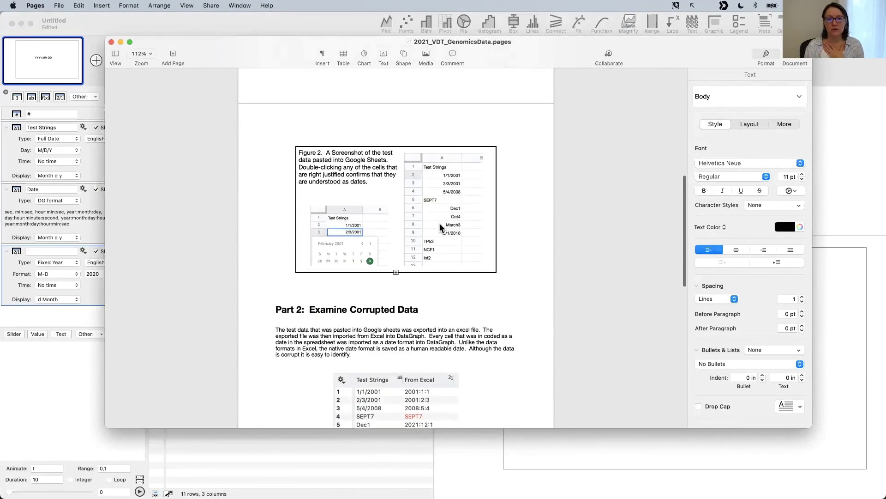
{"action": "scroll", "coordinate": [440, 223], "scroll_direction": "up", "scroll_amount": 5}
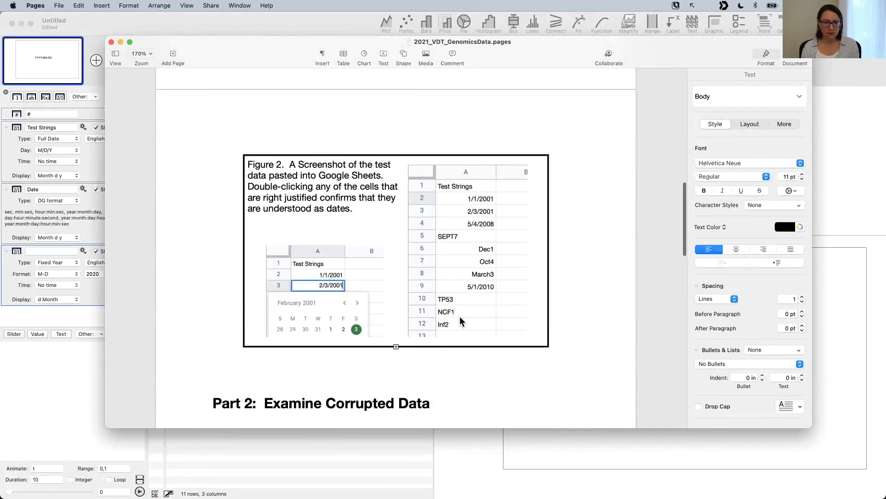
{"action": "scroll", "coordinate": [458, 320], "scroll_direction": "down", "scroll_amount": 3}
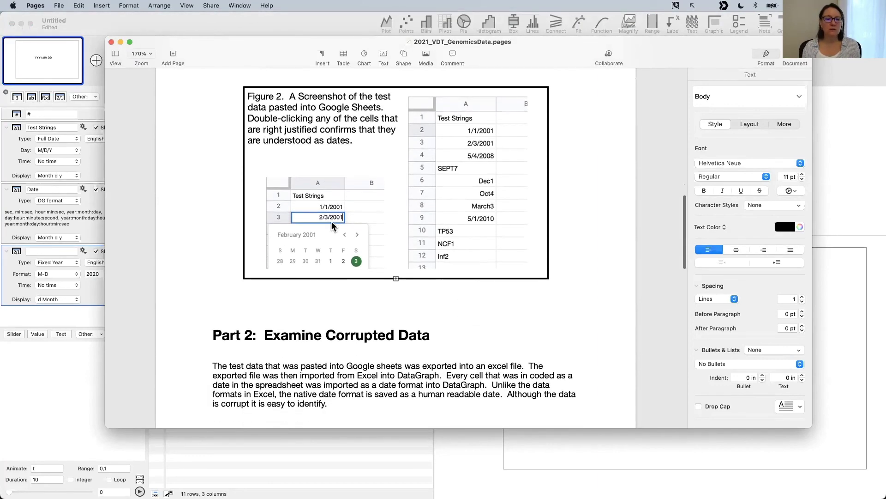
Step: Examine the Part 2 table comparing Test Strings with the From Excel column and point an annotation arrow at the imported date in row 8
{"action": "scroll", "coordinate": [499, 310], "scroll_direction": "down", "scroll_amount": 3}
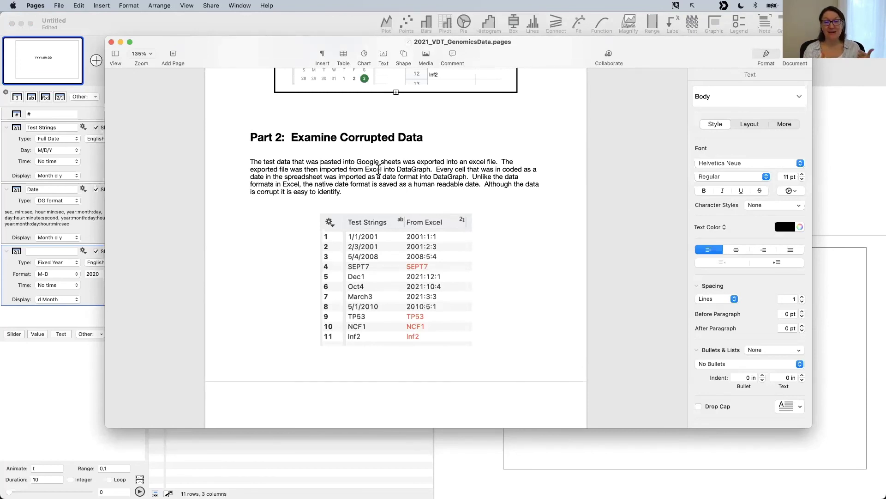
{"action": "key", "text": "ctrl+a"}
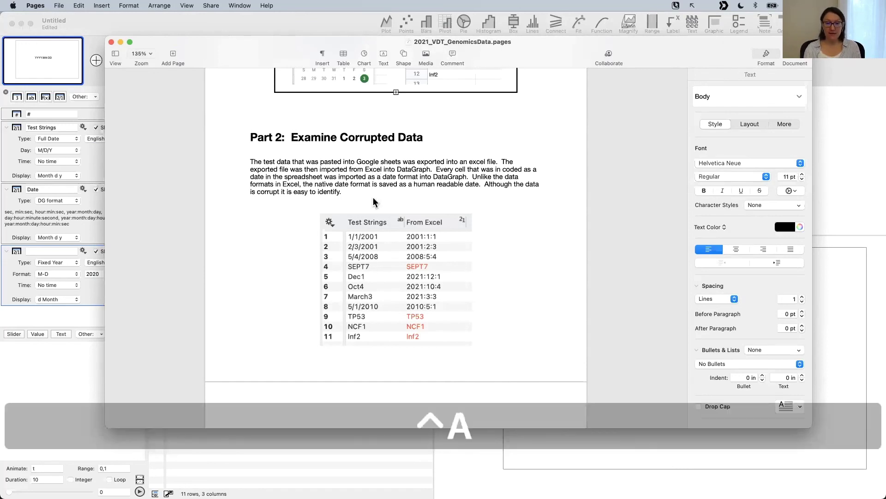
{"action": "mouse_move", "coordinate": [446, 373]}
{"action": "left_mouse_down"}
{"action": "mouse_move", "coordinate": [424, 327]}
{"action": "mouse_move", "coordinate": [418, 229]}
{"action": "mouse_move", "coordinate": [420, 318]}
{"action": "mouse_move", "coordinate": [442, 284]}
{"action": "mouse_move", "coordinate": [439, 240]}
{"action": "mouse_move", "coordinate": [436, 309]}
{"action": "left_mouse_up"}
{"action": "left_click", "coordinate": [525, 290]}
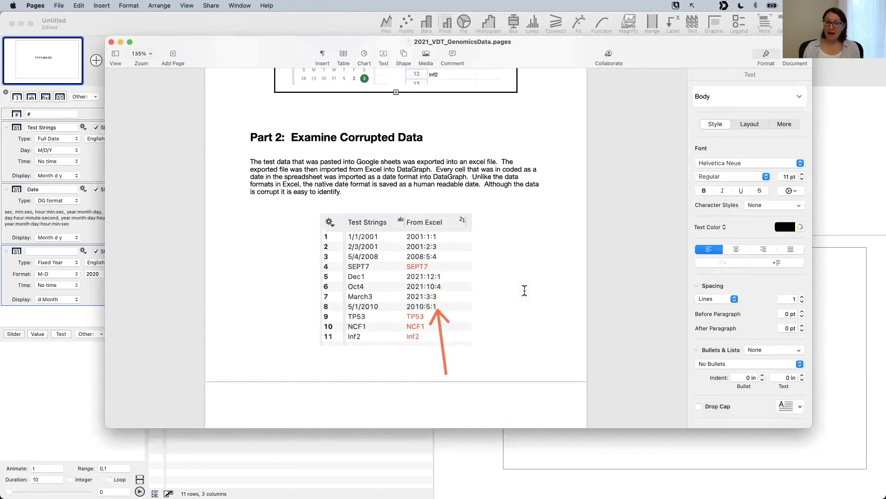
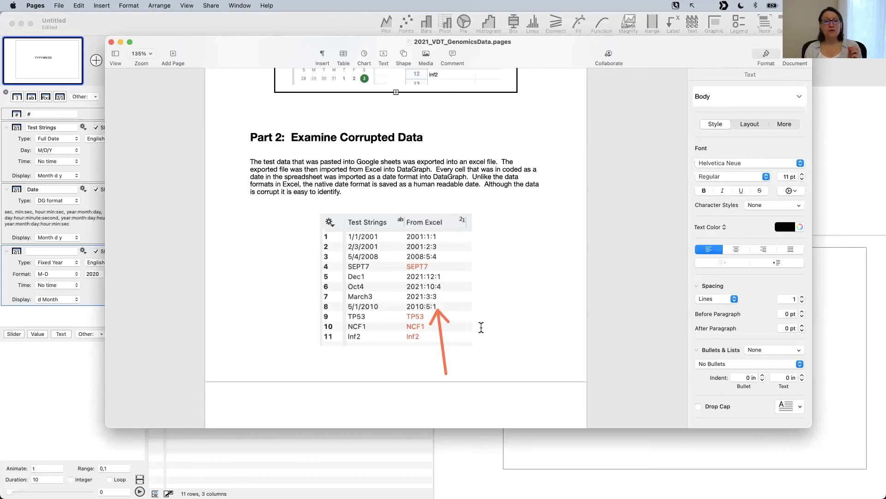
Step: Switch to the PLOS article on gene name errors in Safari and examine the Supporting information table of Ensembl gene names converted to dates
{"action": "mouse_move", "coordinate": [251, 475]}
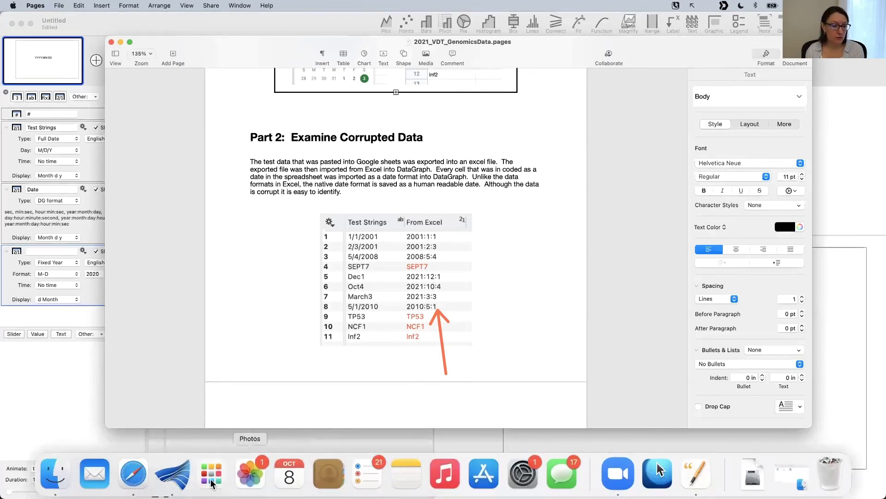
{"action": "left_click", "coordinate": [135, 479]}
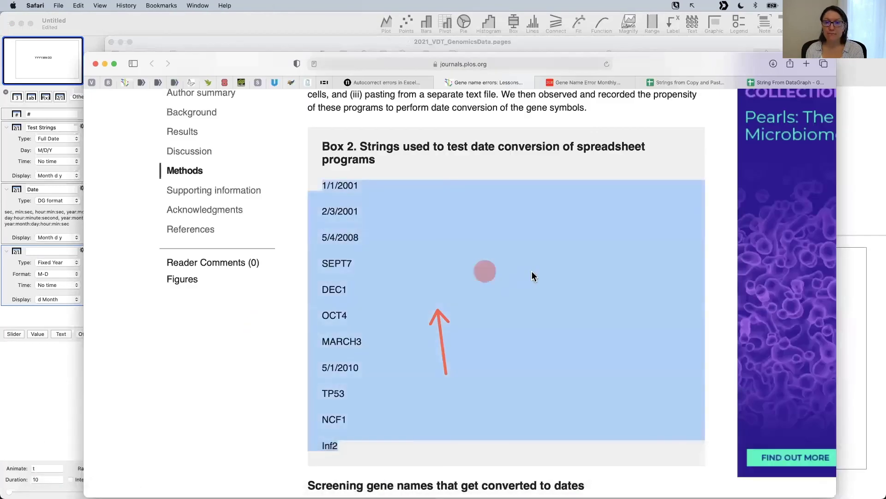
{"action": "left_click", "coordinate": [524, 263]}
{"action": "key", "text": "super+minus"}
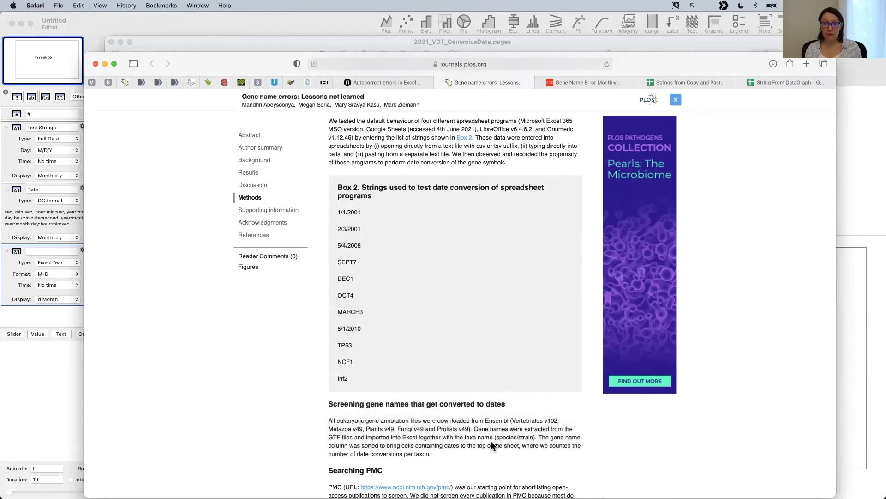
{"action": "scroll", "coordinate": [491, 441], "scroll_direction": "down", "scroll_amount": 4}
{"action": "scroll", "coordinate": [491, 440], "scroll_direction": "down", "scroll_amount": 15}
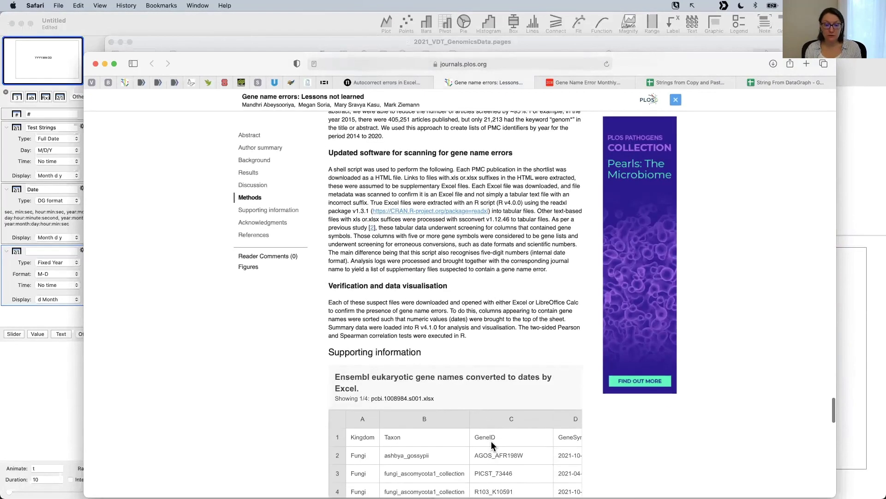
{"action": "scroll", "coordinate": [516, 447], "scroll_direction": "down", "scroll_amount": 5}
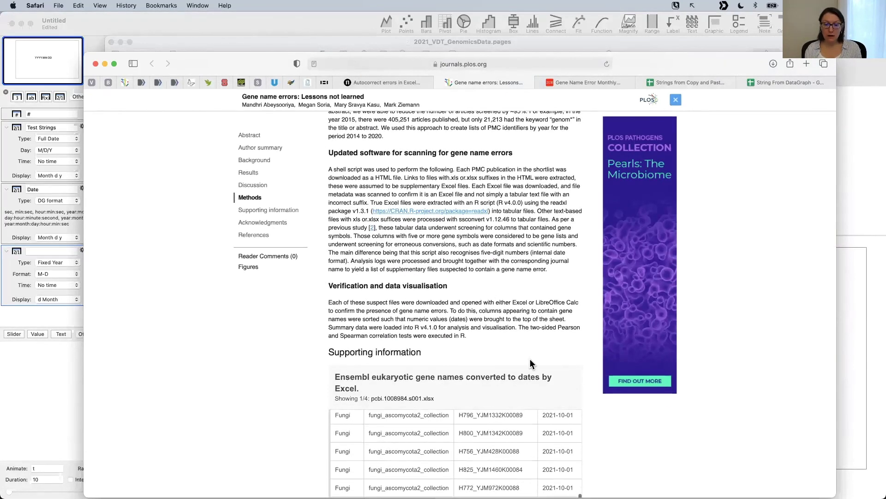
Step: Skim the gene name errors article backwards from its Supporting information through the Methods and Discussion sections
{"action": "scroll", "coordinate": [530, 359], "scroll_direction": "down", "scroll_amount": 10}
{"action": "scroll", "coordinate": [544, 379], "scroll_direction": "up", "scroll_amount": 11}
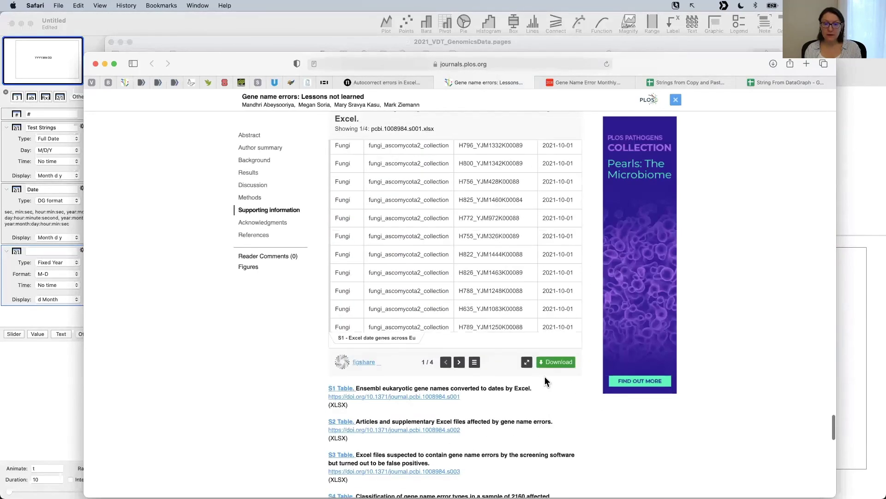
{"action": "scroll", "coordinate": [572, 245], "scroll_direction": "up", "scroll_amount": 5}
{"action": "scroll", "coordinate": [583, 237], "scroll_direction": "up", "scroll_amount": 15}
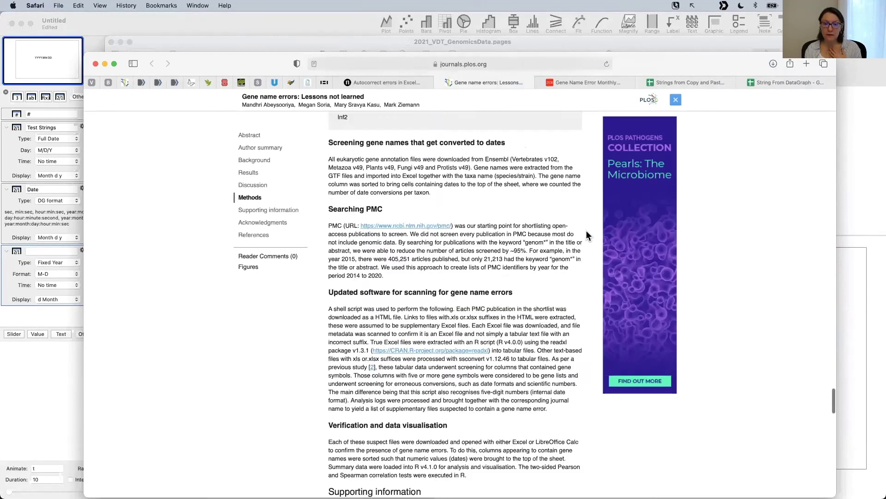
{"action": "scroll", "coordinate": [587, 235], "scroll_direction": "up", "scroll_amount": 15}
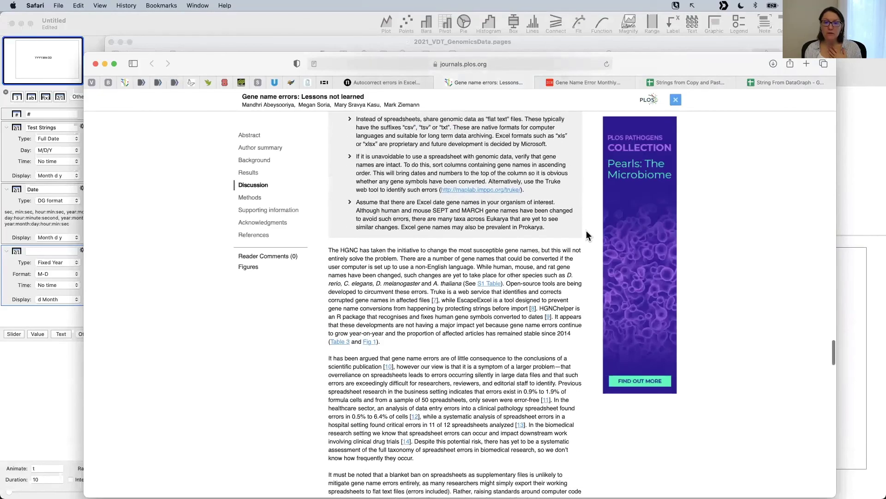
{"action": "scroll", "coordinate": [587, 236], "scroll_direction": "up", "scroll_amount": 15}
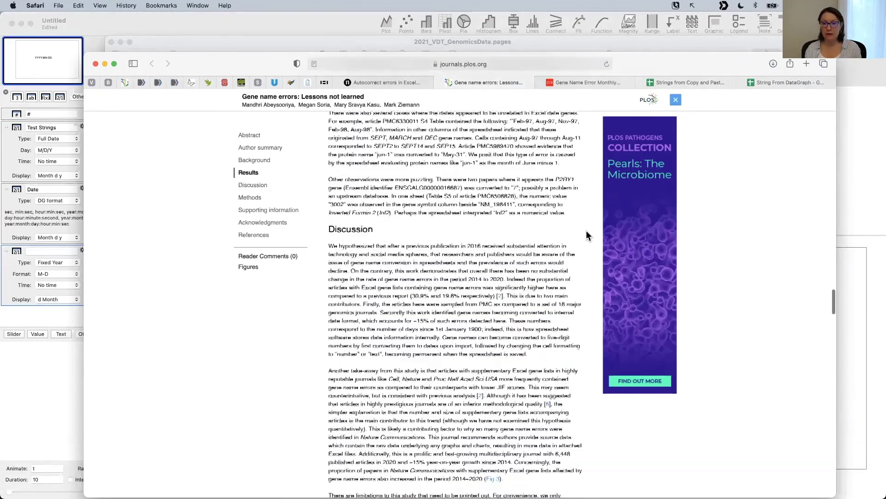
Step: Examine the article's Results figures and tables, from Fig 3 on dominant journals back to Table 2 on genes vulnerable to date conversion
{"action": "scroll", "coordinate": [587, 236], "scroll_direction": "up", "scroll_amount": 1}
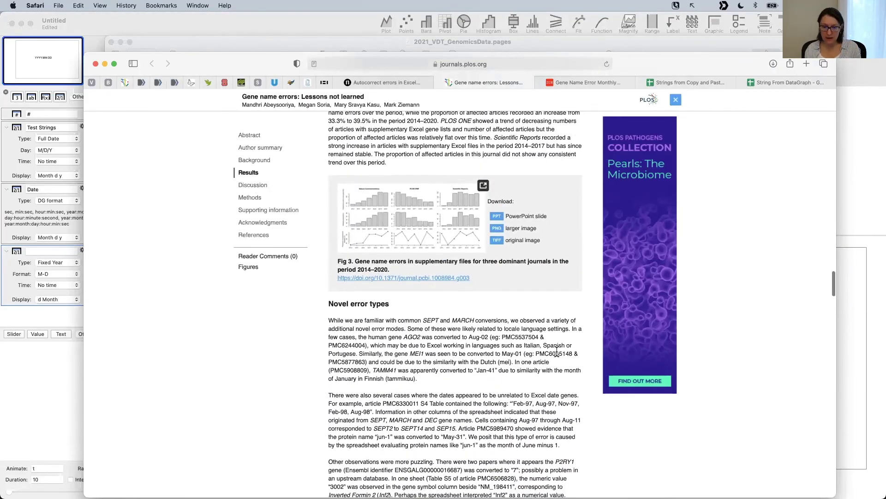
{"action": "scroll", "coordinate": [583, 297], "scroll_direction": "up", "scroll_amount": 10}
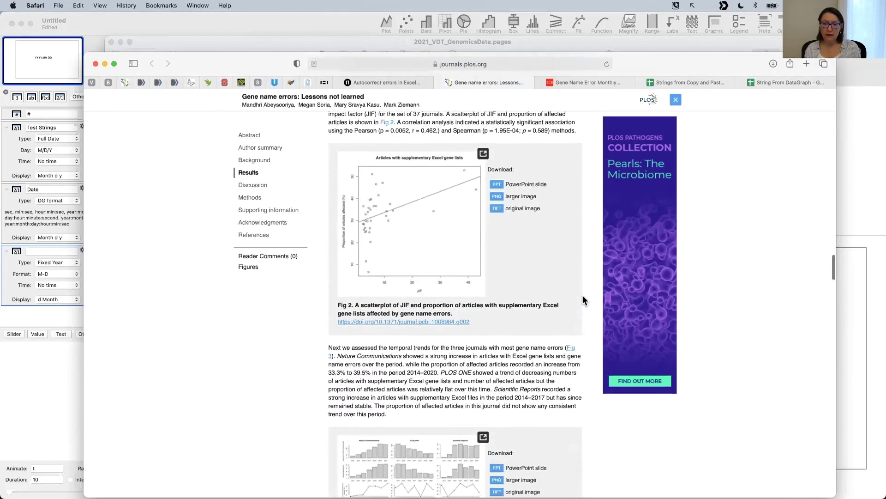
{"action": "scroll", "coordinate": [583, 298], "scroll_direction": "up", "scroll_amount": 7}
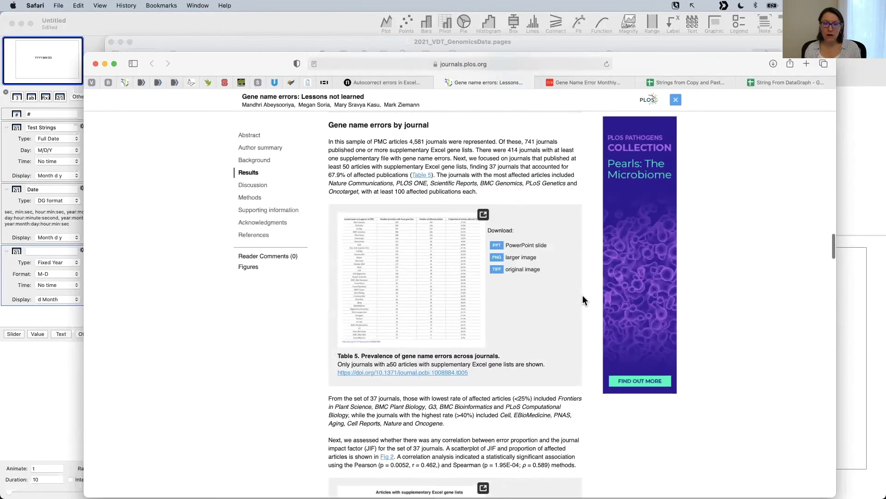
{"action": "scroll", "coordinate": [439, 257], "scroll_direction": "up", "scroll_amount": 3}
{"action": "scroll", "coordinate": [431, 263], "scroll_direction": "down", "scroll_amount": 3}
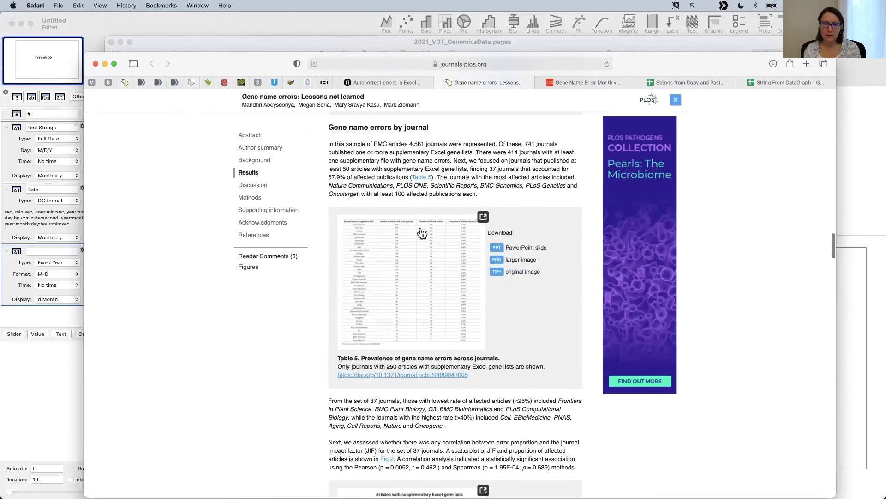
{"action": "scroll", "coordinate": [526, 230], "scroll_direction": "up", "scroll_amount": 6}
{"action": "scroll", "coordinate": [526, 227], "scroll_direction": "up", "scroll_amount": 10}
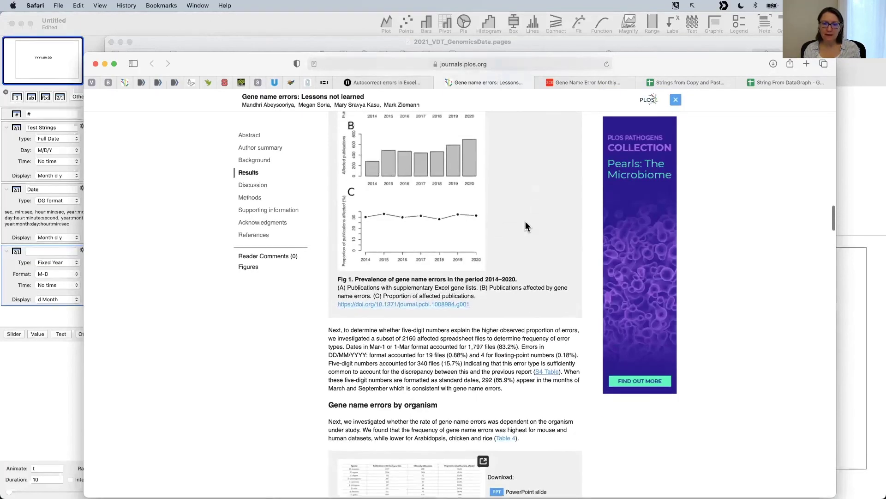
{"action": "scroll", "coordinate": [525, 221], "scroll_direction": "up", "scroll_amount": 12}
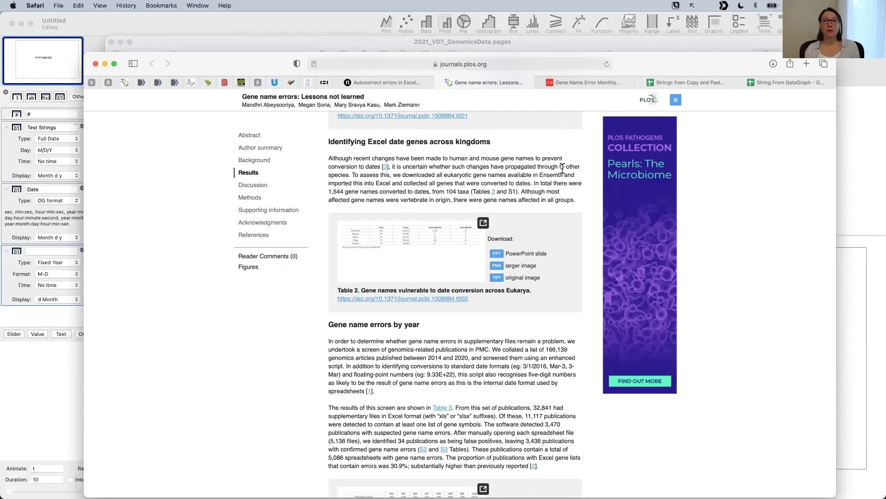
Step: Switch to the Gene Name Error Monthly Dashboard page and copy its full web address
{"action": "left_click", "coordinate": [596, 82]}
{"action": "left_click", "coordinate": [527, 66]}
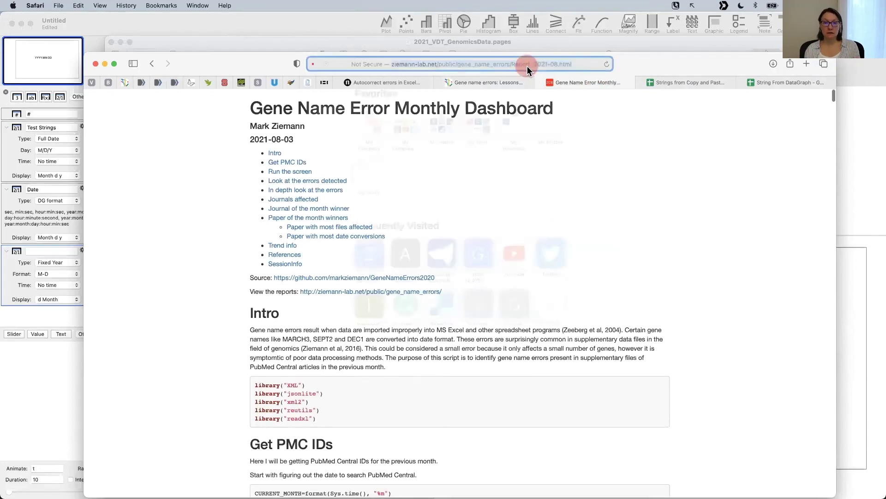
{"action": "key", "text": "super+c"}
{"action": "left_click", "coordinate": [646, 191]}
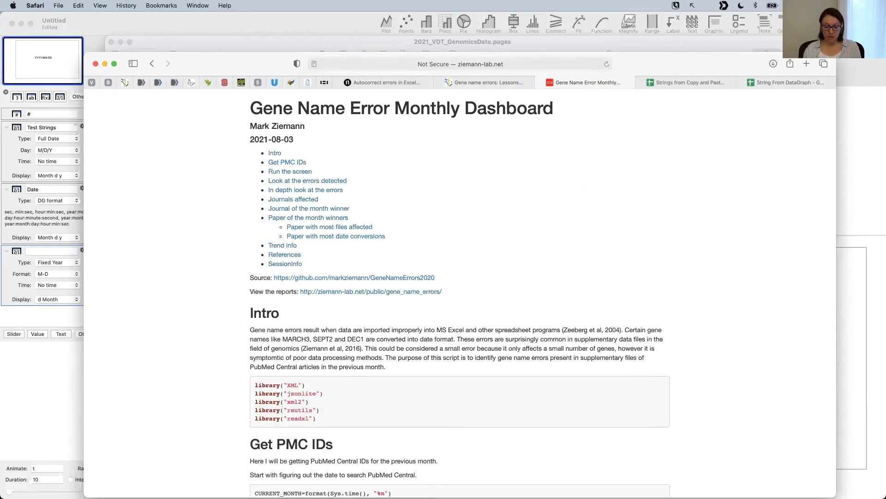
{"action": "key", "text": "super"}
{"action": "key", "text": "Return"}
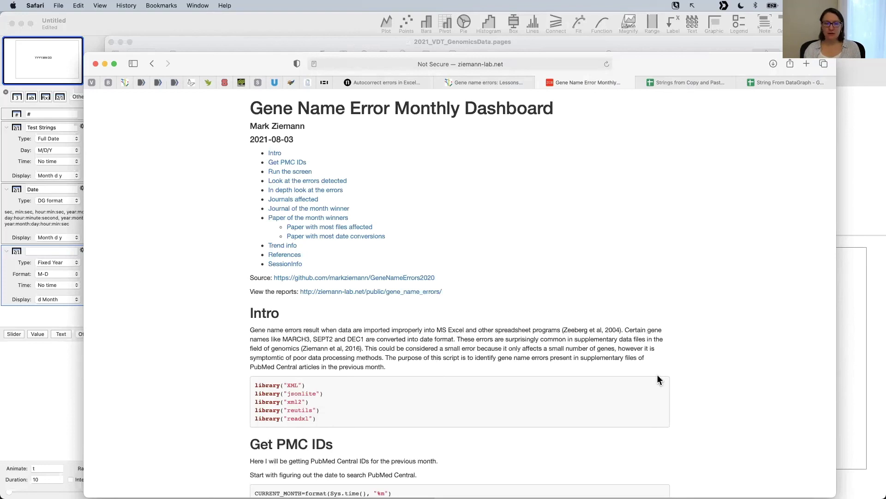
Step: Read through the dashboard report from the Get PMC IDs and Run the screen sections to the Look at the errors detected section
{"action": "scroll", "coordinate": [657, 379], "scroll_direction": "up", "scroll_amount": 1}
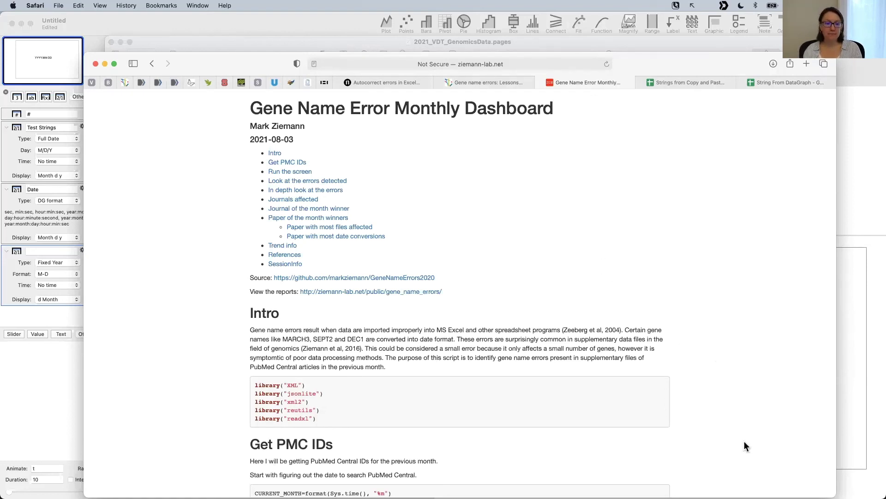
{"action": "scroll", "coordinate": [744, 441], "scroll_direction": "down", "scroll_amount": 10}
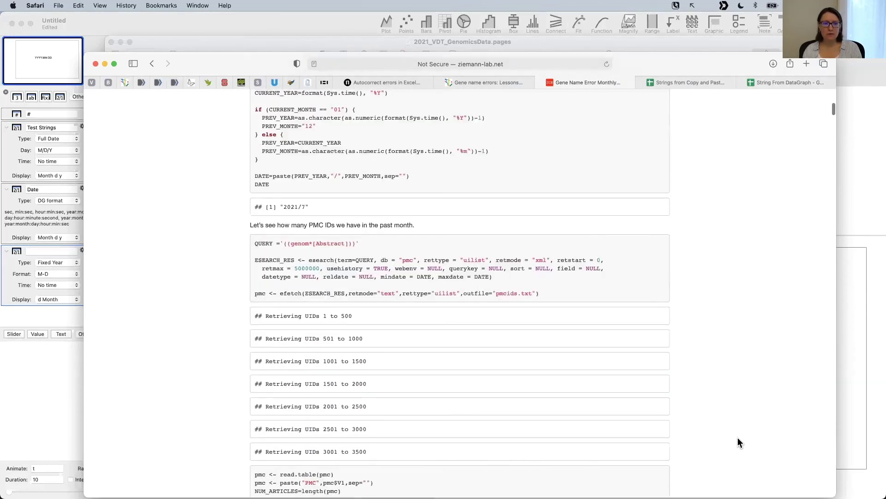
{"action": "scroll", "coordinate": [725, 421], "scroll_direction": "up", "scroll_amount": 2}
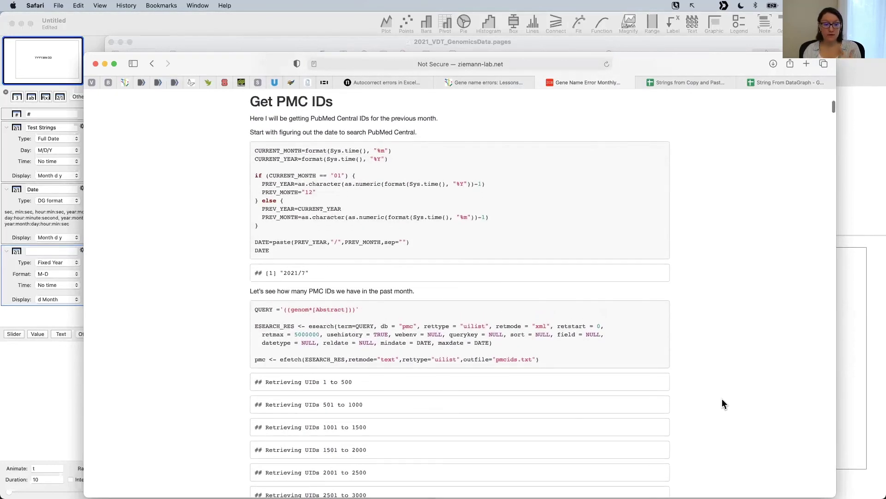
{"action": "scroll", "coordinate": [722, 397], "scroll_direction": "down", "scroll_amount": 5}
{"action": "scroll", "coordinate": [722, 398], "scroll_direction": "down", "scroll_amount": 2}
{"action": "scroll", "coordinate": [722, 399], "scroll_direction": "down", "scroll_amount": 15}
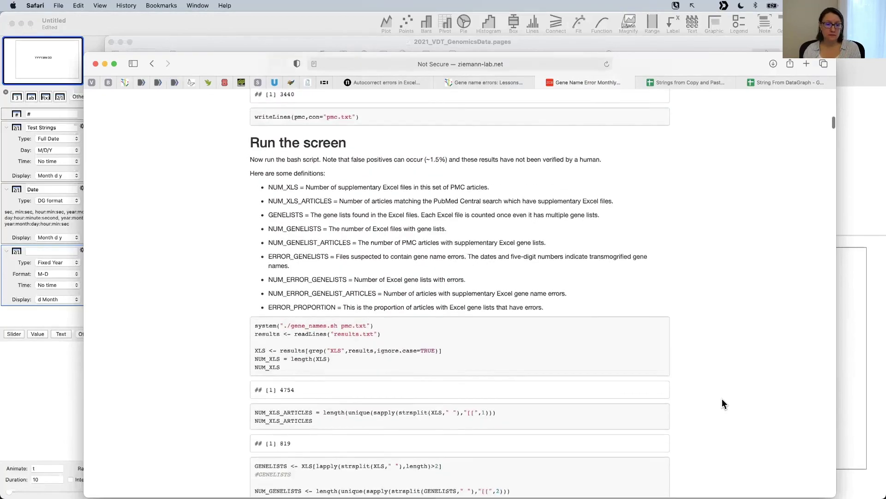
{"action": "scroll", "coordinate": [722, 398], "scroll_direction": "up", "scroll_amount": 8}
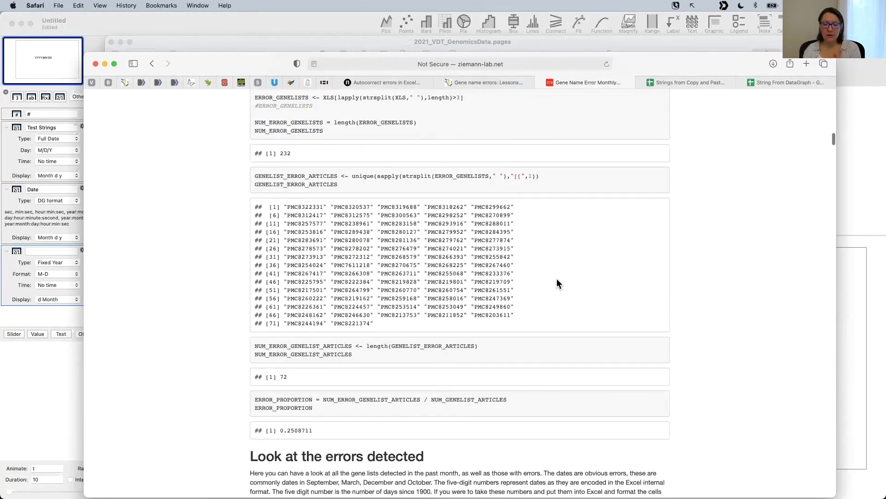
{"action": "scroll", "coordinate": [557, 279], "scroll_direction": "down", "scroll_amount": 3}
{"action": "scroll", "coordinate": [557, 279], "scroll_direction": "up", "scroll_amount": 1}
{"action": "scroll", "coordinate": [556, 279], "scroll_direction": "down", "scroll_amount": 4}
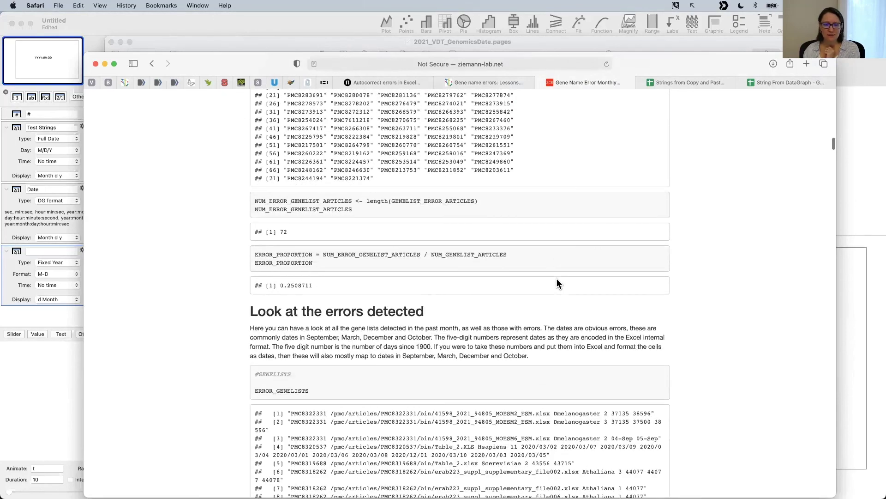
{"action": "scroll", "coordinate": [706, 443], "scroll_direction": "down", "scroll_amount": 4}
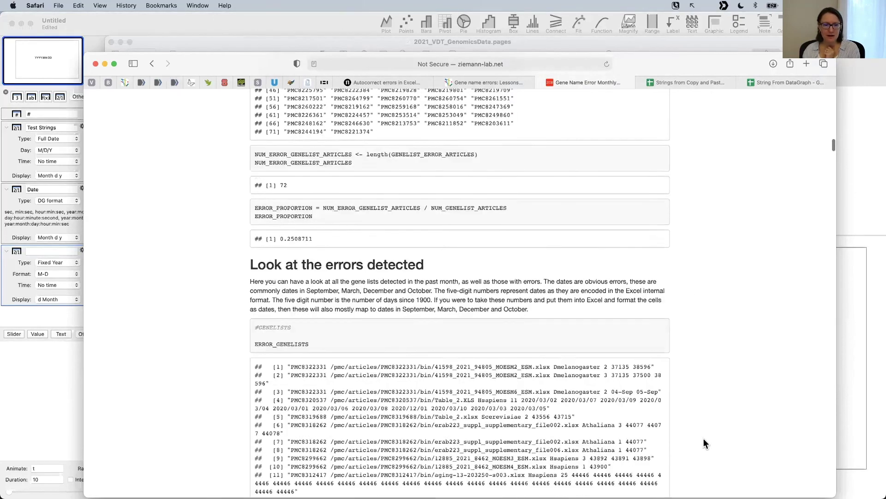
Step: Highlight the Look at the errors detected heading and inspect the first ERROR_GENELISTS entry's article ID, file path, species, error count and five-digit values
{"action": "left_click_drag", "start_coordinate": [423, 187], "coordinate": [244, 187]}
{"action": "scroll", "coordinate": [318, 283], "scroll_direction": "down", "scroll_amount": 1}
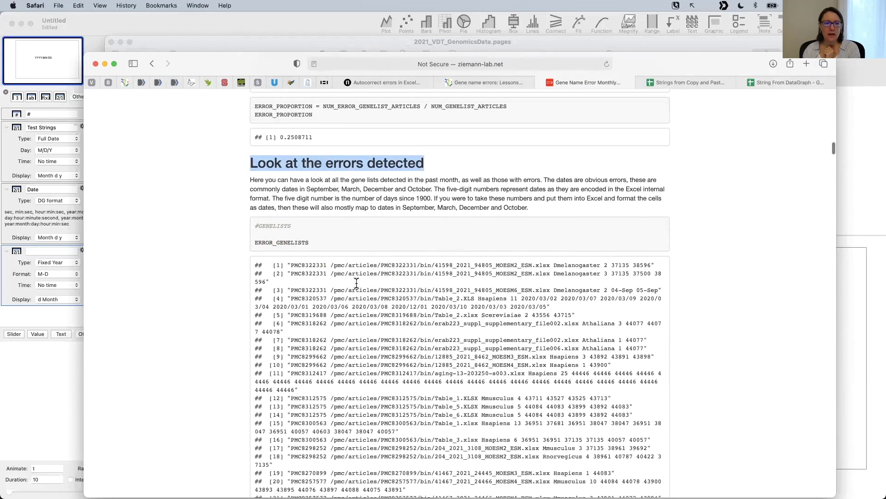
{"action": "left_click_drag", "start_coordinate": [272, 264], "coordinate": [533, 264]}
{"action": "double_click", "coordinate": [316, 264]}
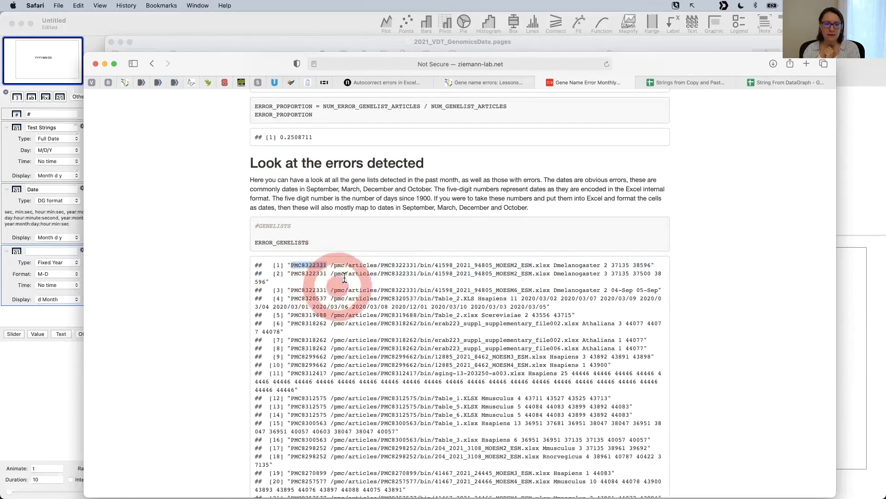
{"action": "left_click_drag", "start_coordinate": [330, 265], "coordinate": [554, 265]}
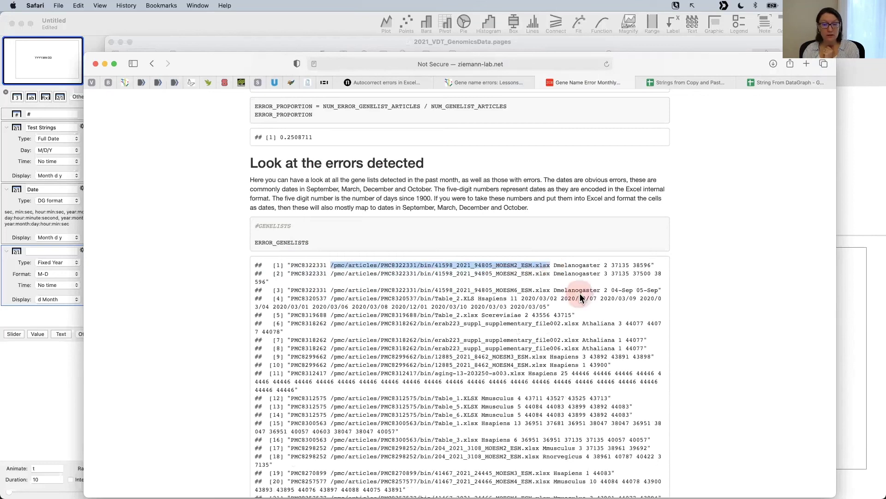
{"action": "double_click", "coordinate": [585, 264]}
{"action": "left_click", "coordinate": [610, 266]}
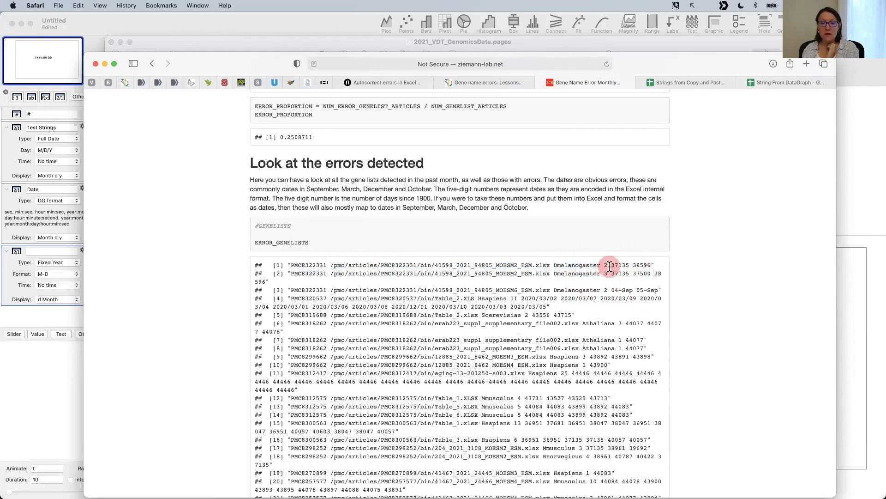
{"action": "double_click", "coordinate": [609, 266]}
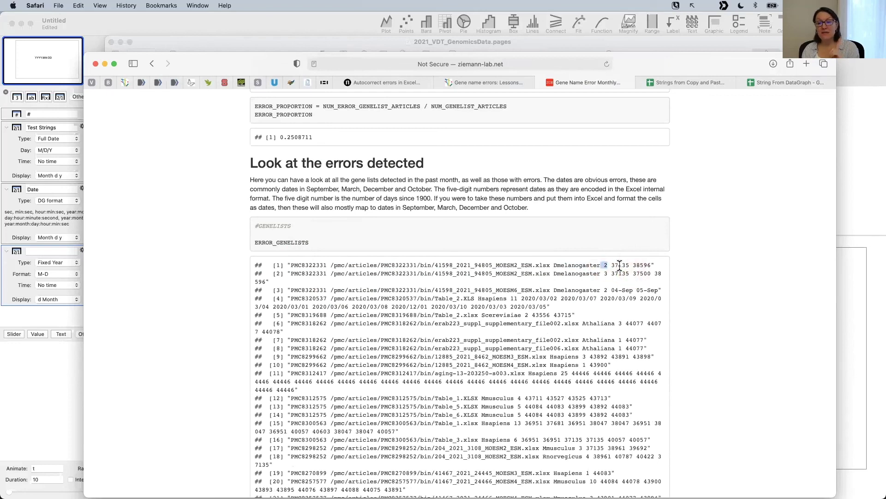
{"action": "double_click", "coordinate": [620, 265]}
{"action": "left_click", "coordinate": [646, 264]}
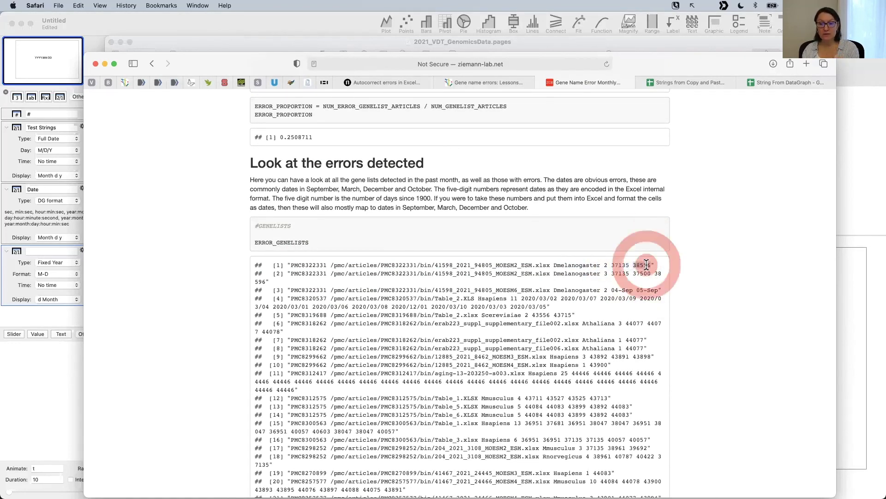
{"action": "double_click", "coordinate": [647, 264]}
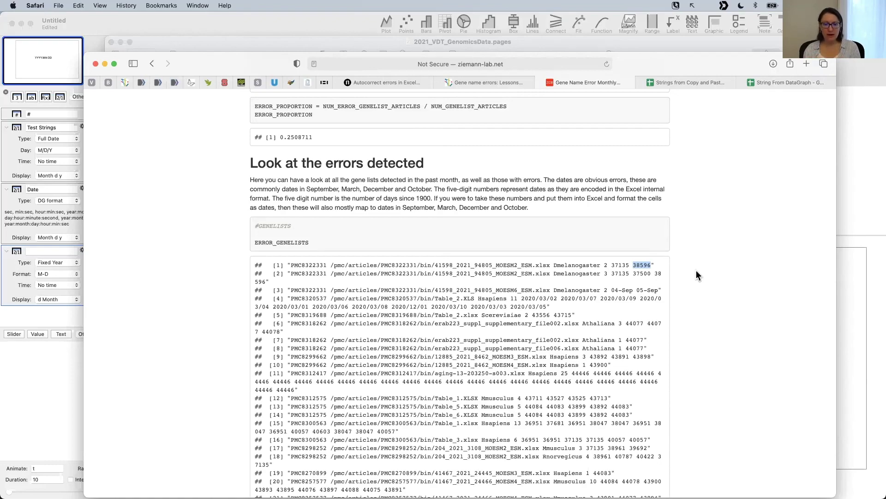
Step: Examine the remaining ERROR_GENELISTS entries, highlighting the value 44257 in entry 75, and continue past entry 150
{"action": "scroll", "coordinate": [642, 384], "scroll_direction": "down", "scroll_amount": 20}
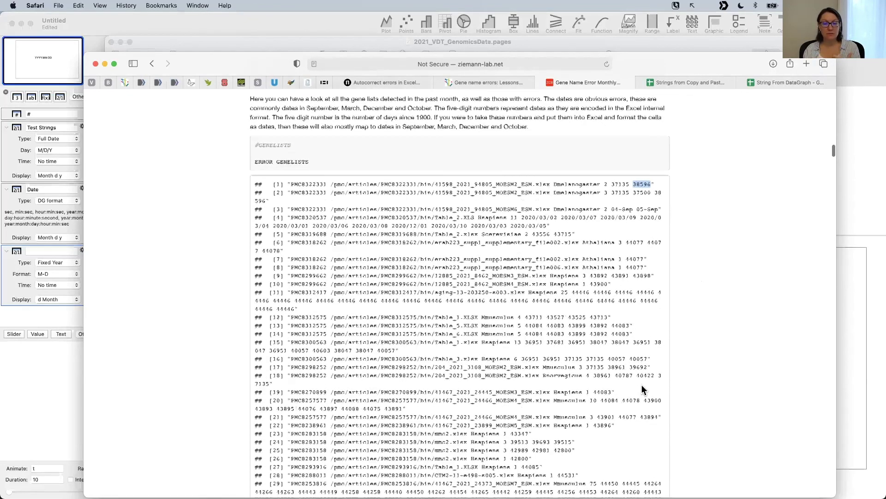
{"action": "scroll", "coordinate": [642, 388], "scroll_direction": "down", "scroll_amount": 15}
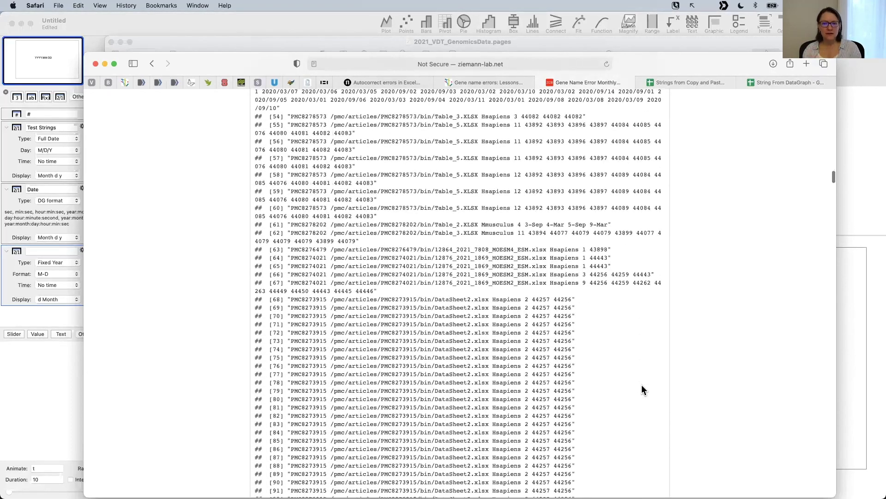
{"action": "scroll", "coordinate": [641, 388], "scroll_direction": "down", "scroll_amount": 4}
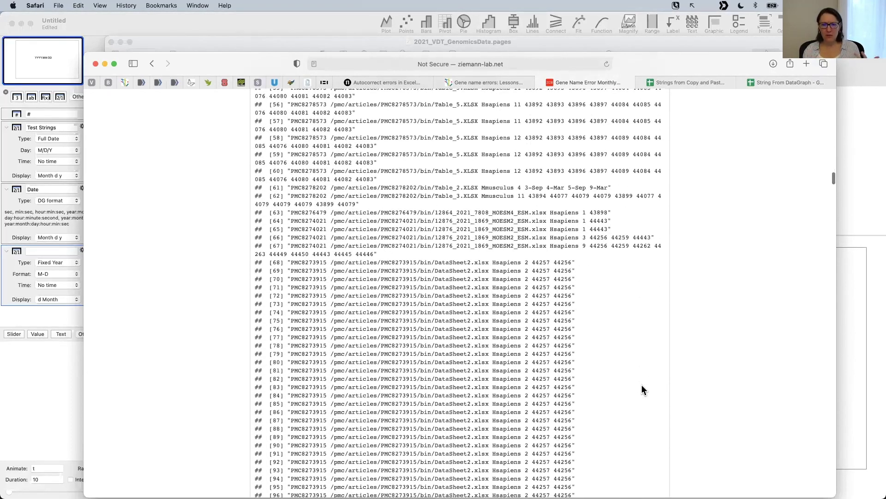
{"action": "double_click", "coordinate": [541, 320]}
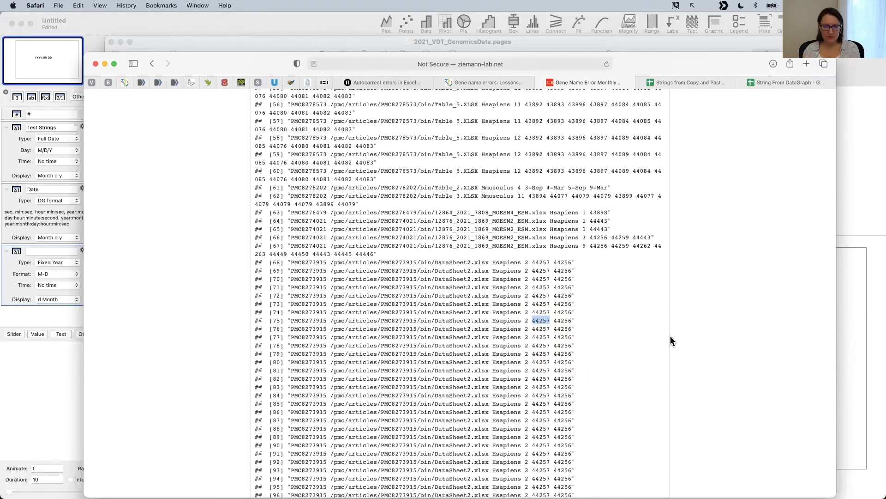
{"action": "scroll", "coordinate": [629, 358], "scroll_direction": "down", "scroll_amount": 10}
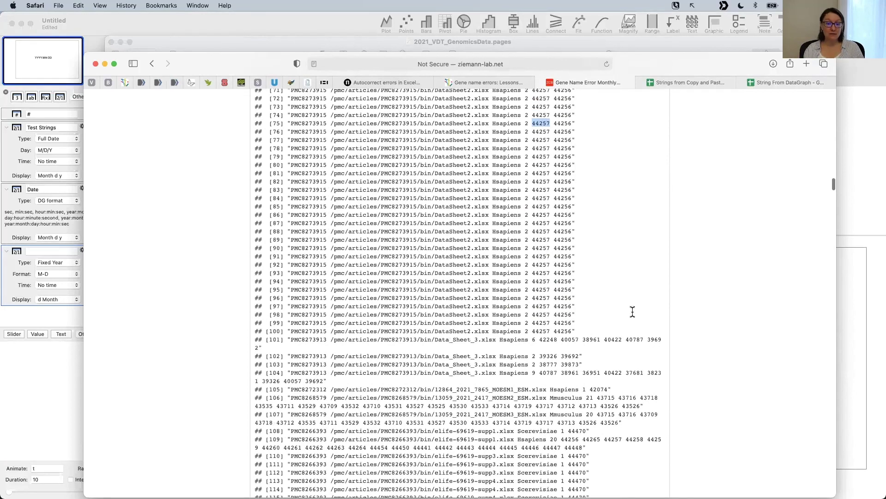
{"action": "scroll", "coordinate": [633, 312], "scroll_direction": "up", "scroll_amount": 2}
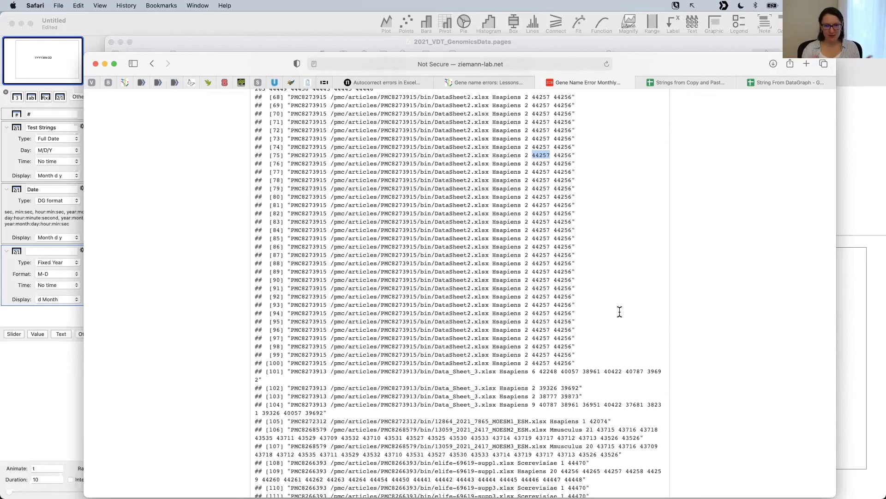
{"action": "scroll", "coordinate": [606, 390], "scroll_direction": "down", "scroll_amount": 10}
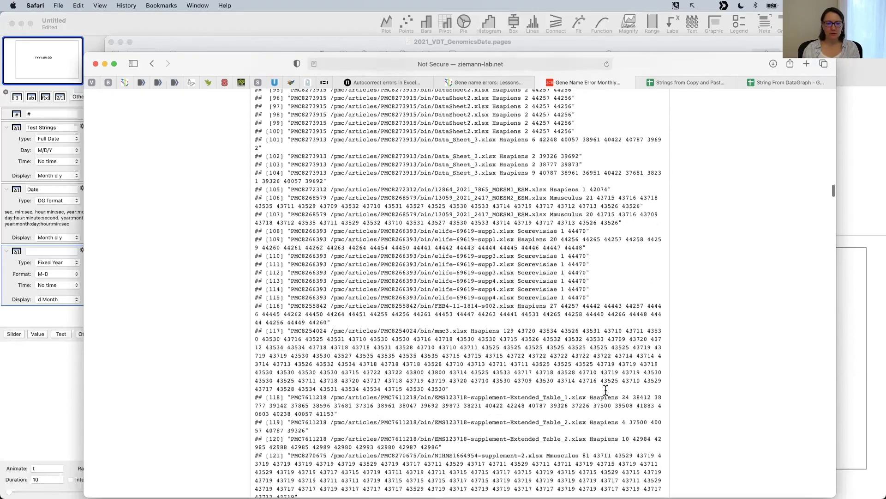
{"action": "scroll", "coordinate": [606, 390], "scroll_direction": "down", "scroll_amount": 5}
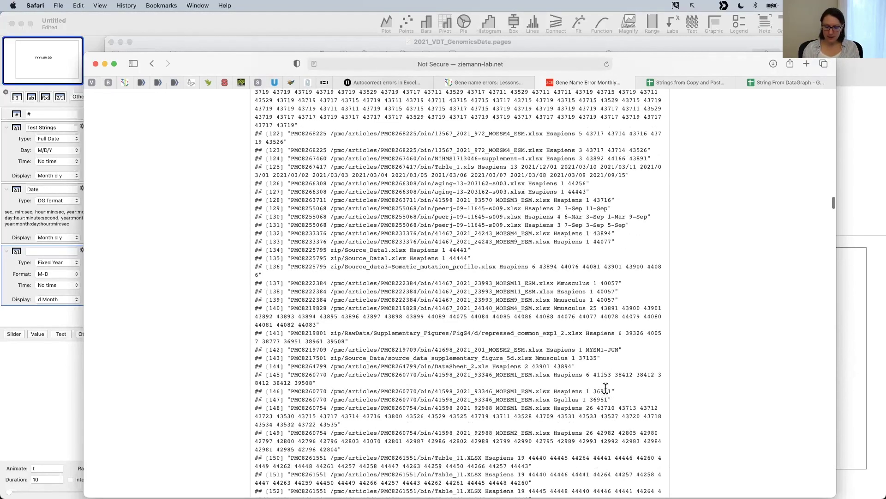
Step: Examine the ERROR_GENELISTS entries from 150 through the 220s, including the long value list in entry 186, and revisit the ERROR_PROPORTION calculation
{"action": "scroll", "coordinate": [606, 388], "scroll_direction": "down", "scroll_amount": 5}
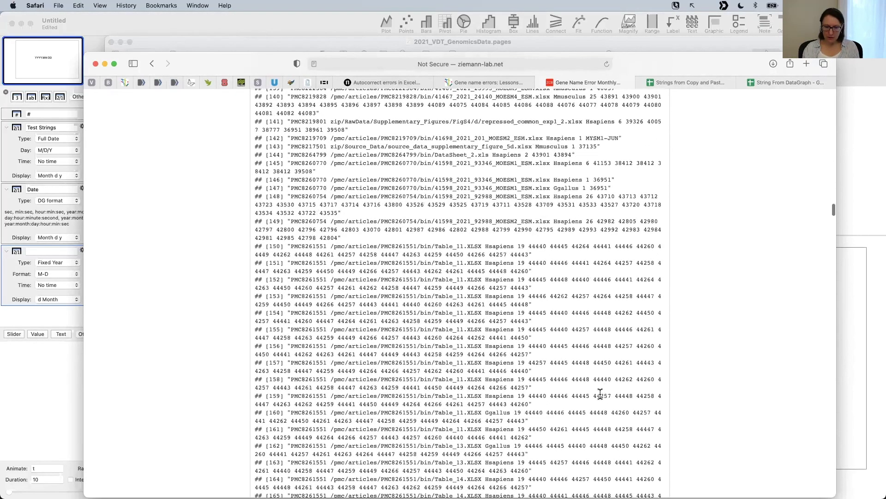
{"action": "scroll", "coordinate": [600, 393], "scroll_direction": "down", "scroll_amount": 15}
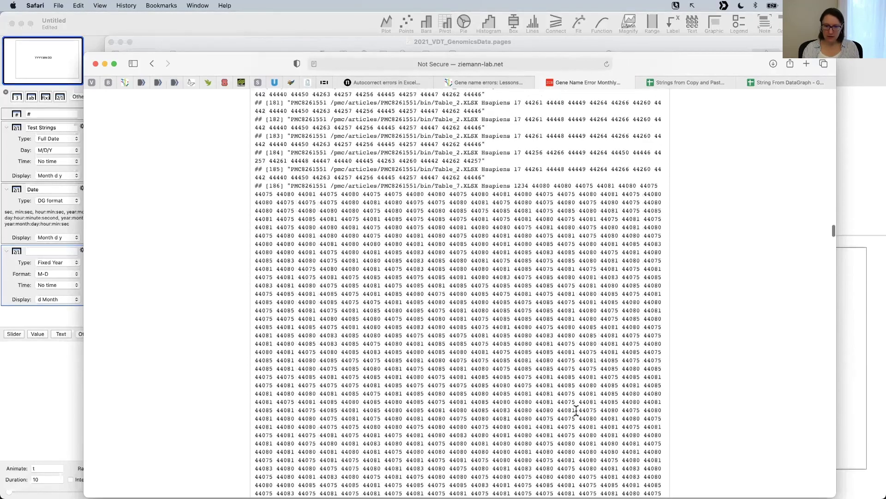
{"action": "scroll", "coordinate": [576, 410], "scroll_direction": "down", "scroll_amount": 15}
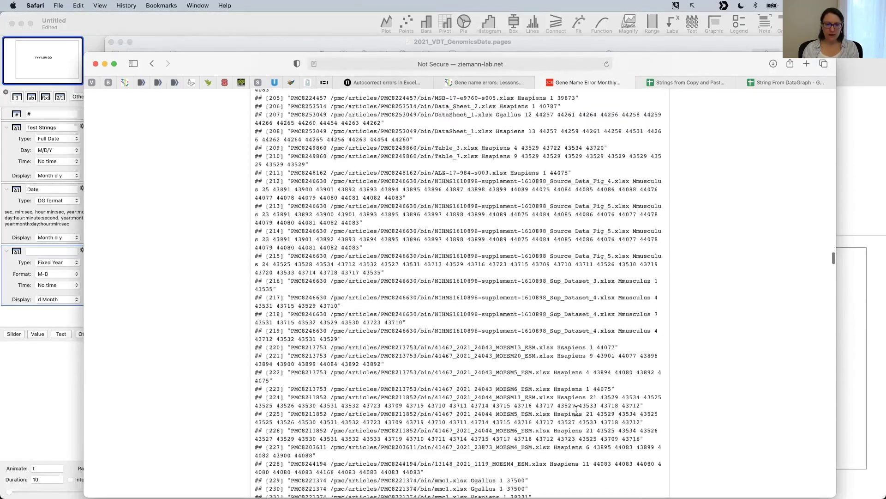
{"action": "scroll", "coordinate": [576, 409], "scroll_direction": "up", "scroll_amount": 5}
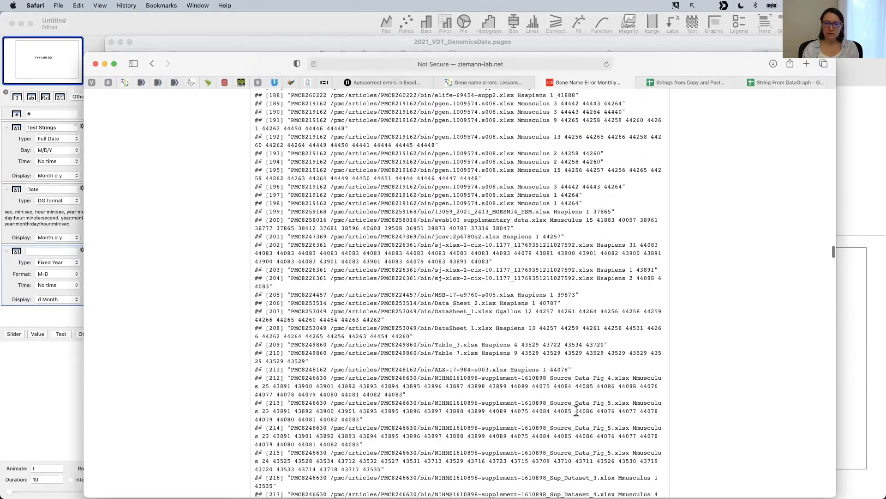
{"action": "scroll", "coordinate": [576, 409], "scroll_direction": "up", "scroll_amount": 10}
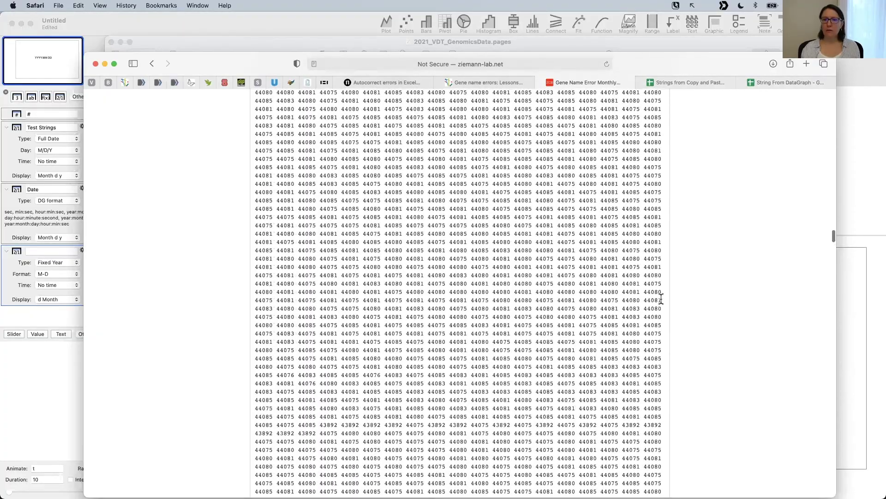
{"action": "scroll", "coordinate": [661, 299], "scroll_direction": "up", "scroll_amount": 20}
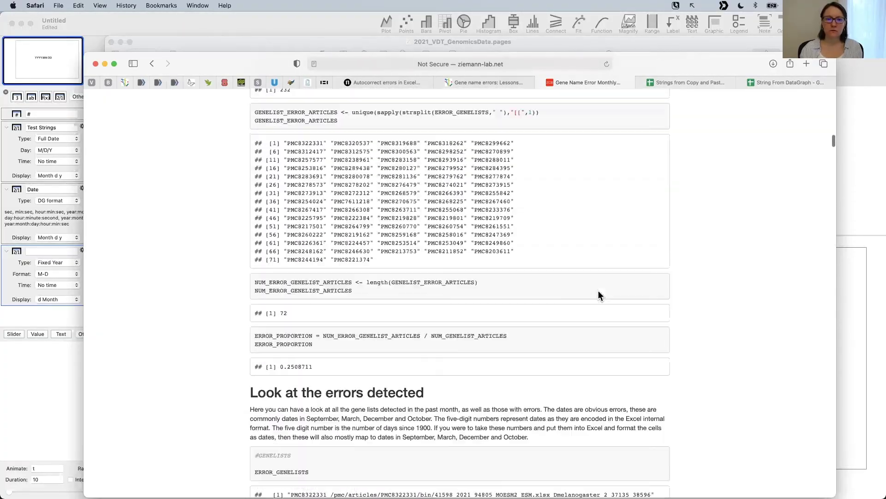
{"action": "scroll", "coordinate": [598, 295], "scroll_direction": "up", "scroll_amount": 3}
{"action": "scroll", "coordinate": [598, 295], "scroll_direction": "down", "scroll_amount": 2}
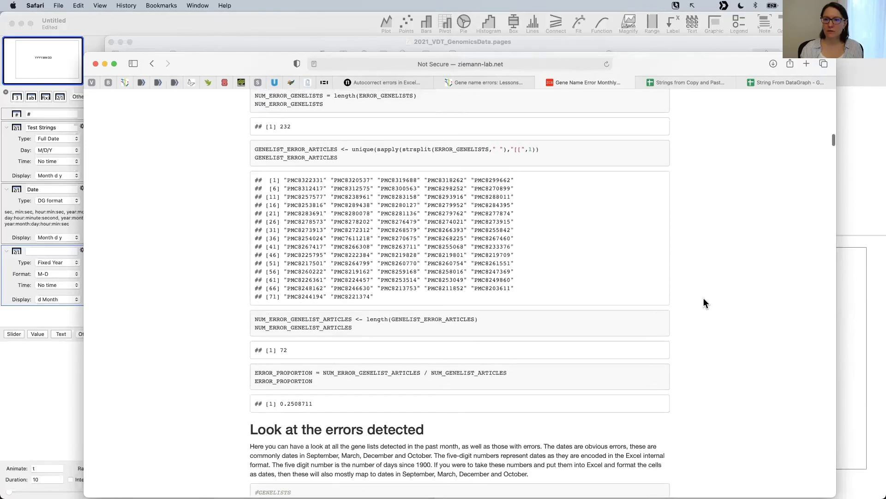
{"action": "scroll", "coordinate": [703, 303], "scroll_direction": "down", "scroll_amount": 20}
{"action": "scroll", "coordinate": [704, 303], "scroll_direction": "down", "scroll_amount": 20}
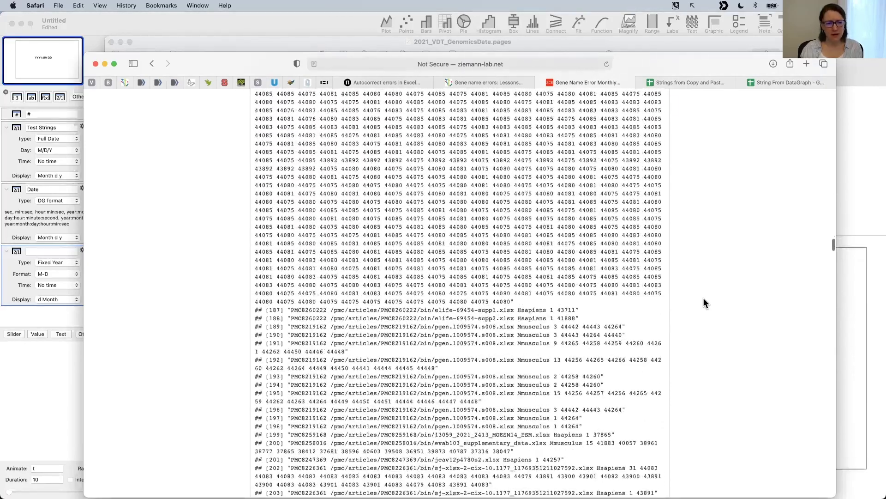
Step: Review the errors-by-species bar plot, the histogram of affected Excel files per paper, and the articles ranked by file and error counts
{"action": "scroll", "coordinate": [681, 380], "scroll_direction": "down", "scroll_amount": 15}
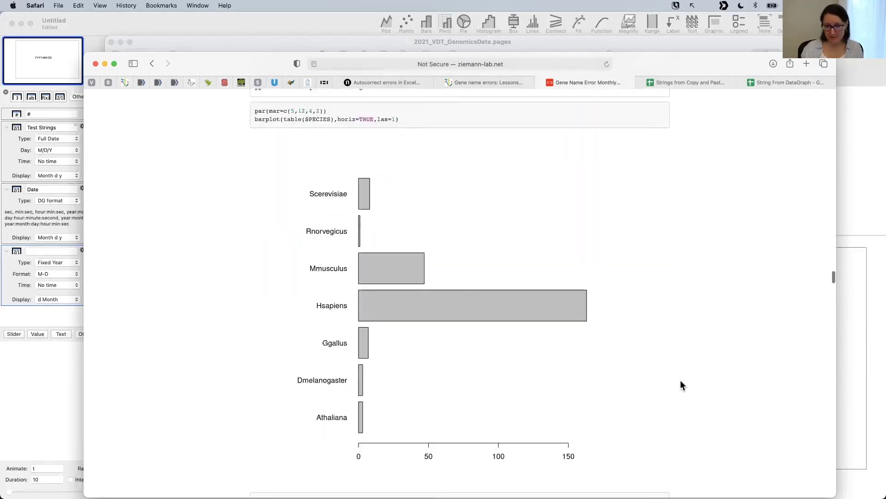
{"action": "scroll", "coordinate": [680, 380], "scroll_direction": "down", "scroll_amount": 12}
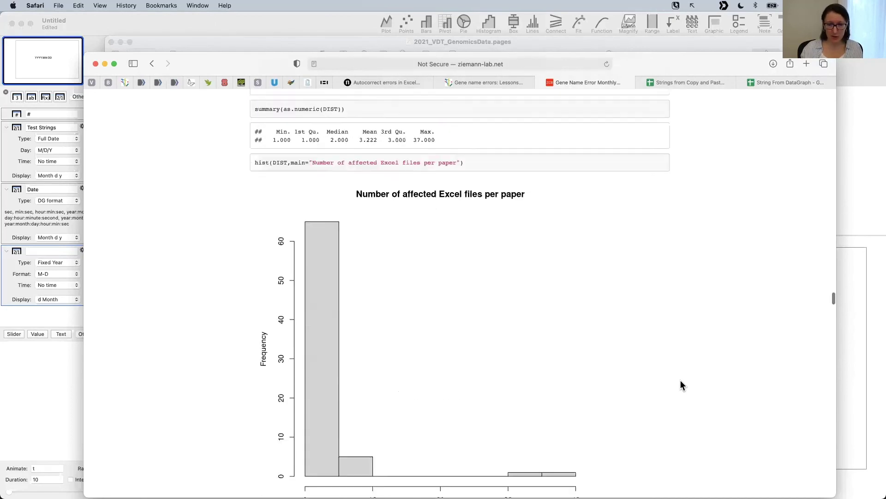
{"action": "scroll", "coordinate": [681, 381], "scroll_direction": "down", "scroll_amount": 13}
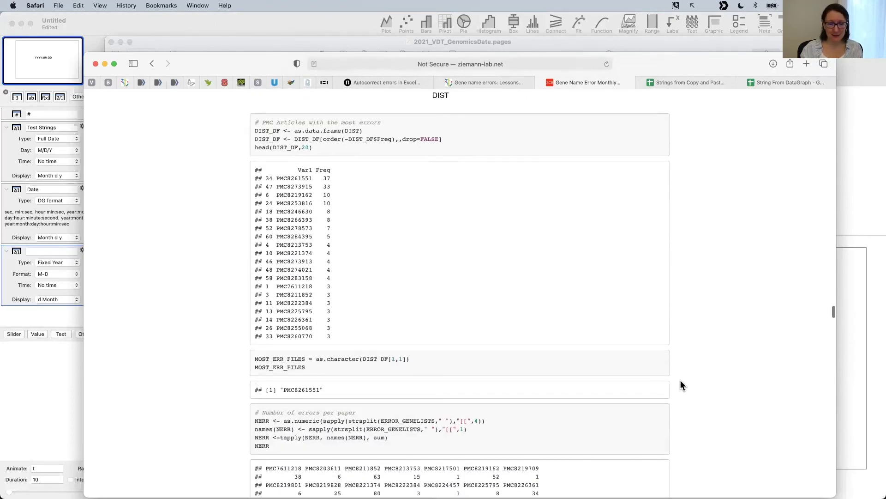
{"action": "scroll", "coordinate": [680, 380], "scroll_direction": "down", "scroll_amount": 15}
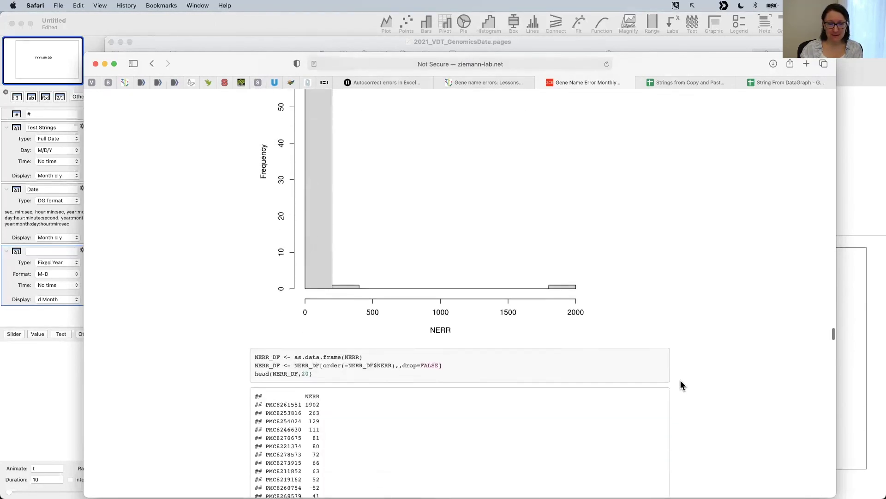
Step: Read the Journals affected chart, the Journal of the month winner, and the Paper of the month winners sections with their article details
{"action": "scroll", "coordinate": [680, 381], "scroll_direction": "down", "scroll_amount": 5}
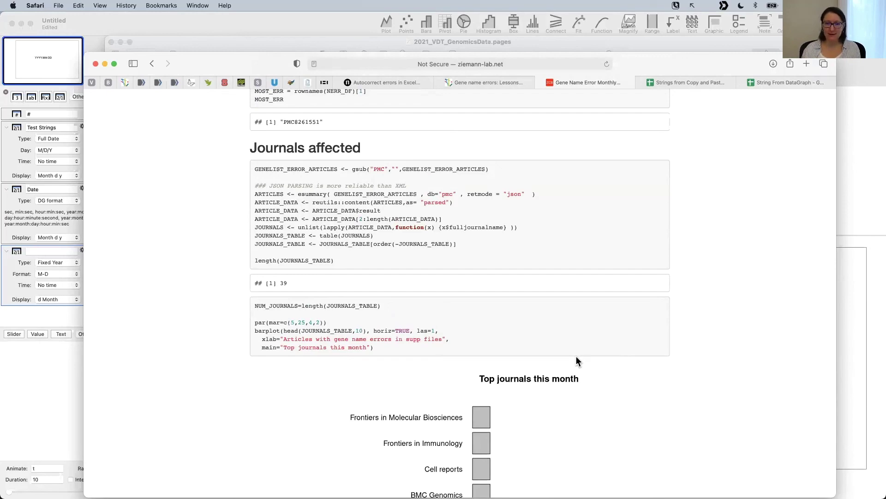
{"action": "scroll", "coordinate": [602, 417], "scroll_direction": "down", "scroll_amount": 10}
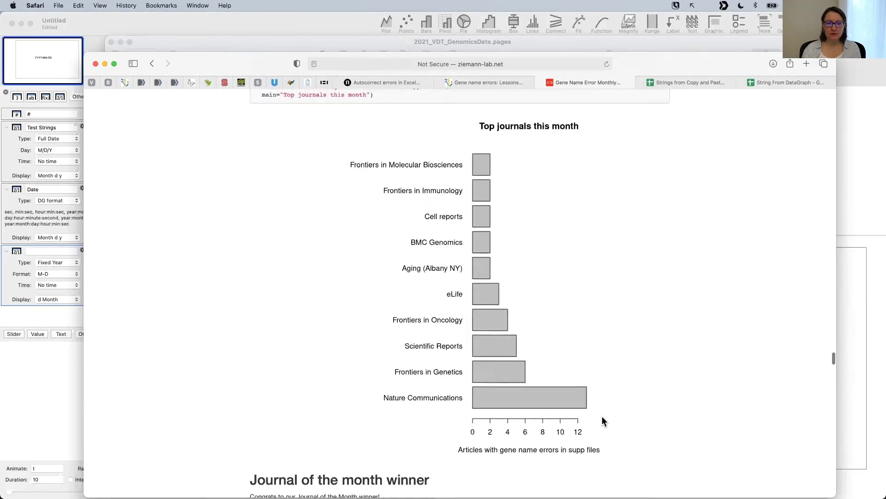
{"action": "scroll", "coordinate": [603, 417], "scroll_direction": "up", "scroll_amount": 3}
{"action": "scroll", "coordinate": [603, 416], "scroll_direction": "down", "scroll_amount": 8}
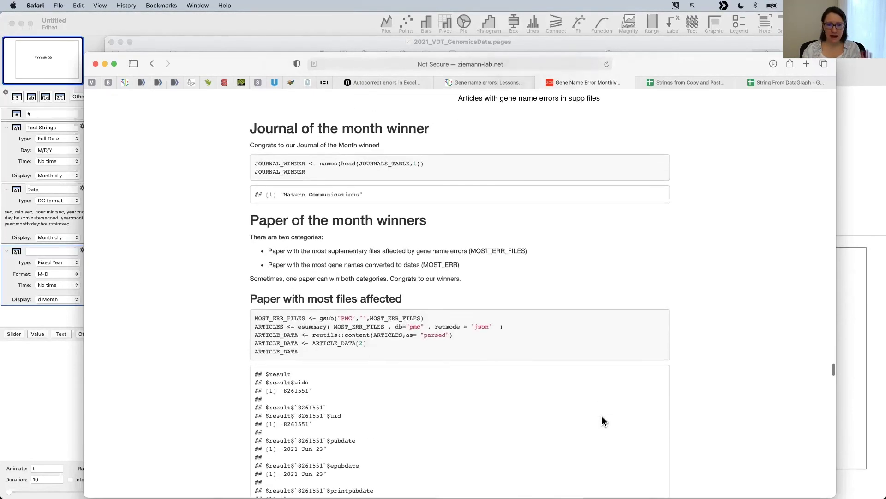
{"action": "scroll", "coordinate": [602, 417], "scroll_direction": "up", "scroll_amount": 3}
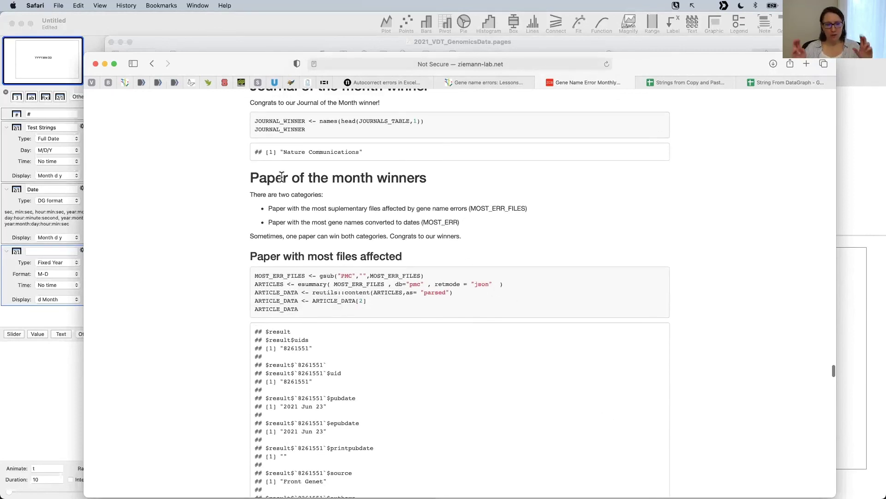
{"action": "scroll", "coordinate": [424, 369], "scroll_direction": "down", "scroll_amount": 6}
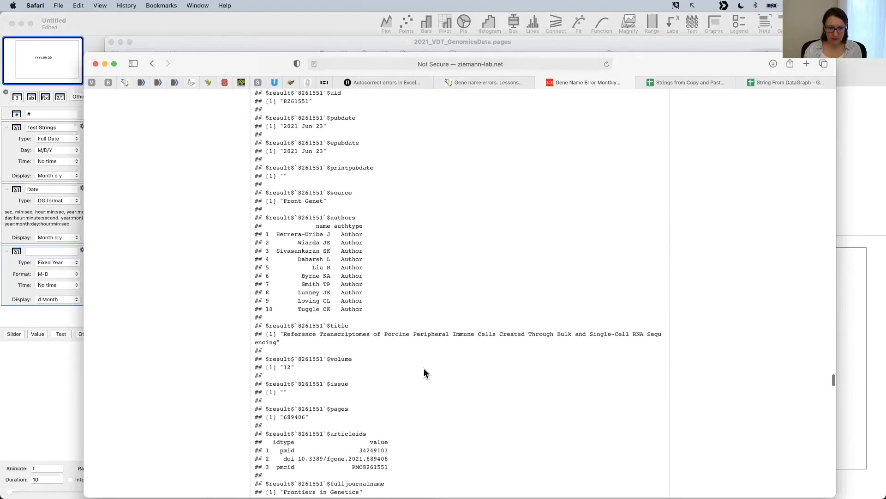
{"action": "scroll", "coordinate": [423, 368], "scroll_direction": "down", "scroll_amount": 9}
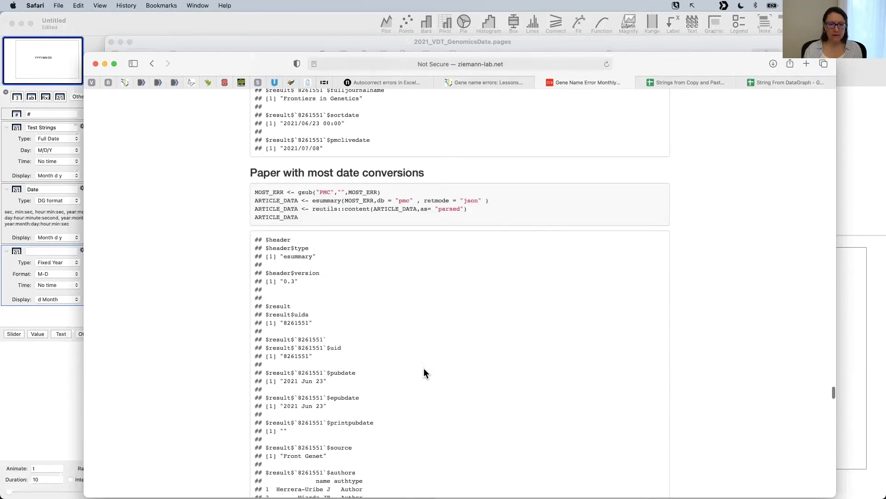
{"action": "scroll", "coordinate": [423, 368], "scroll_direction": "down", "scroll_amount": 5}
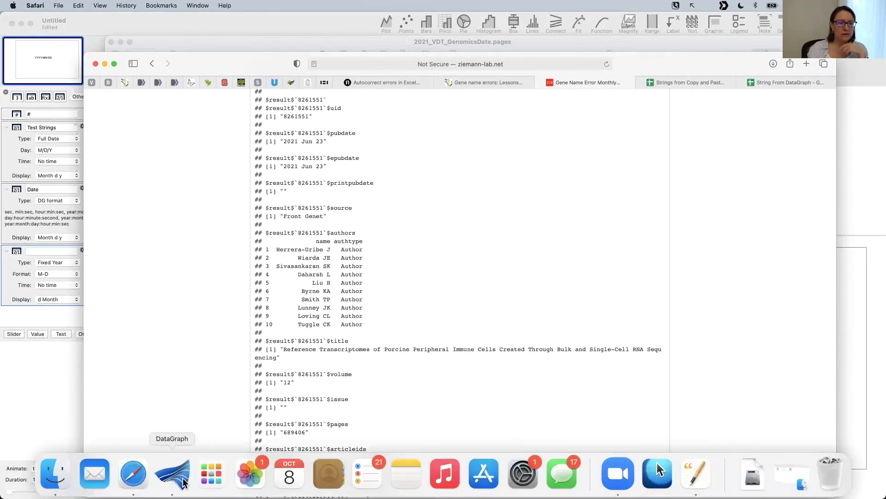
Step: Switch to DataGraph and move the Untitled document window out of the way
{"action": "left_click", "coordinate": [172, 480]}
{"action": "left_click_drag", "start_coordinate": [207, 21], "coordinate": [281, 187]}
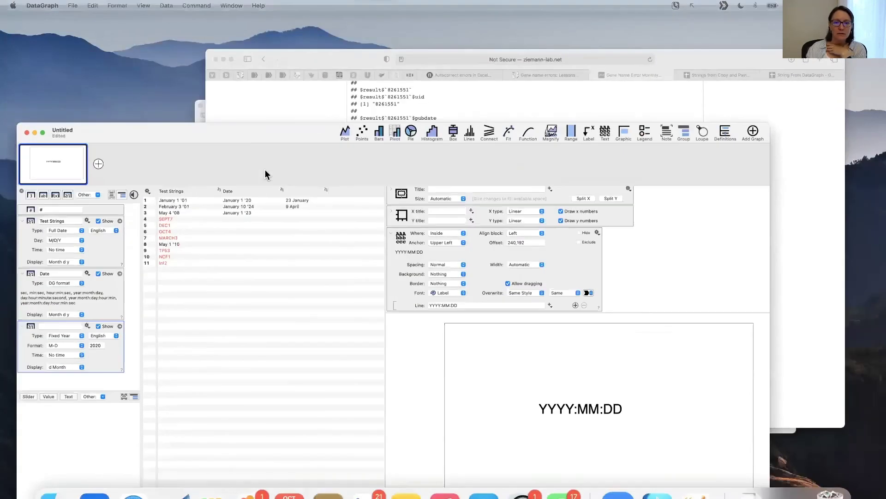
{"action": "key", "text": "ctrl+Up"}
{"action": "left_click", "coordinate": [231, 152]}
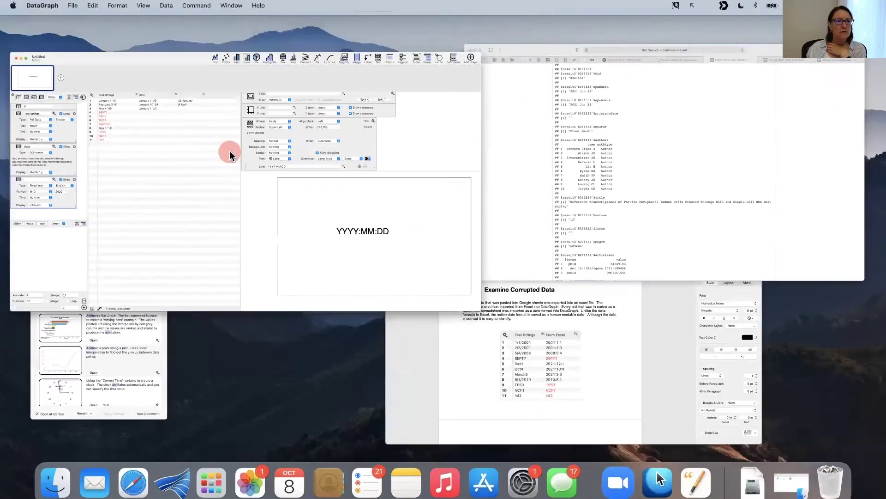
{"action": "left_click_drag", "start_coordinate": [200, 166], "coordinate": [818, 35]}
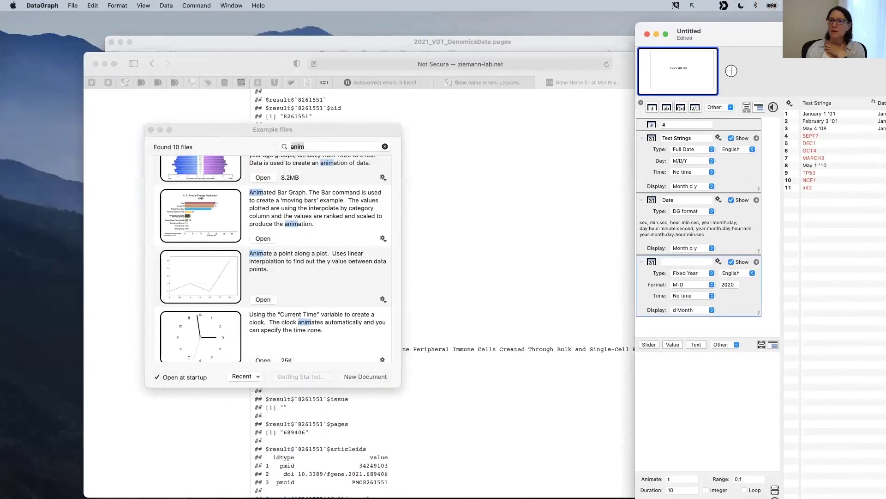
{"action": "left_click", "coordinate": [696, 70]}
{"action": "key", "text": "super+m"}
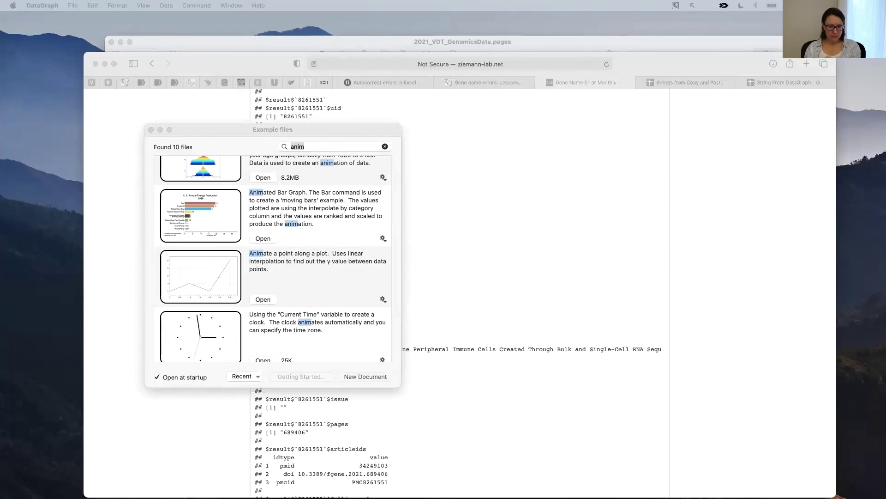
Step: Bring the 2021-08 Corrupt Genomics Data.dgraph window into view, close the Example files window, enlarge the document to fill the screen, and widen its graph area
{"action": "left_click_drag", "start_coordinate": [885, 20], "coordinate": [210, 84]}
{"action": "left_click", "coordinate": [151, 130]}
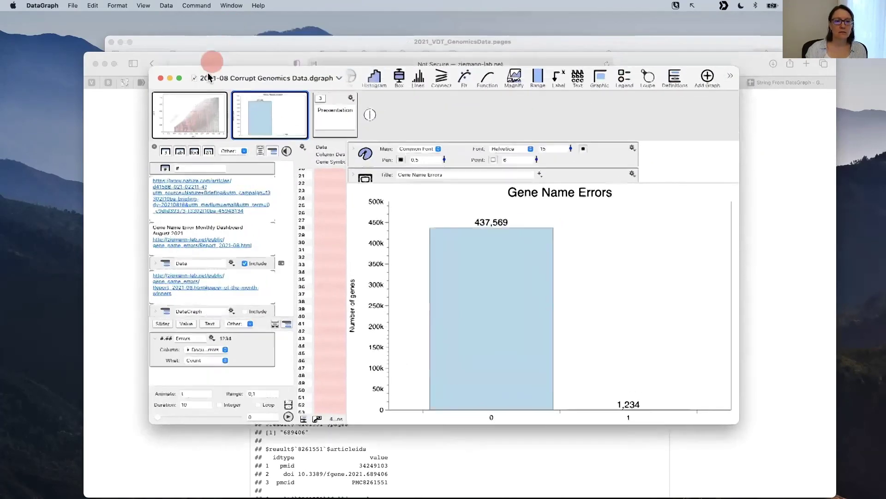
{"action": "double_click", "coordinate": [251, 79]}
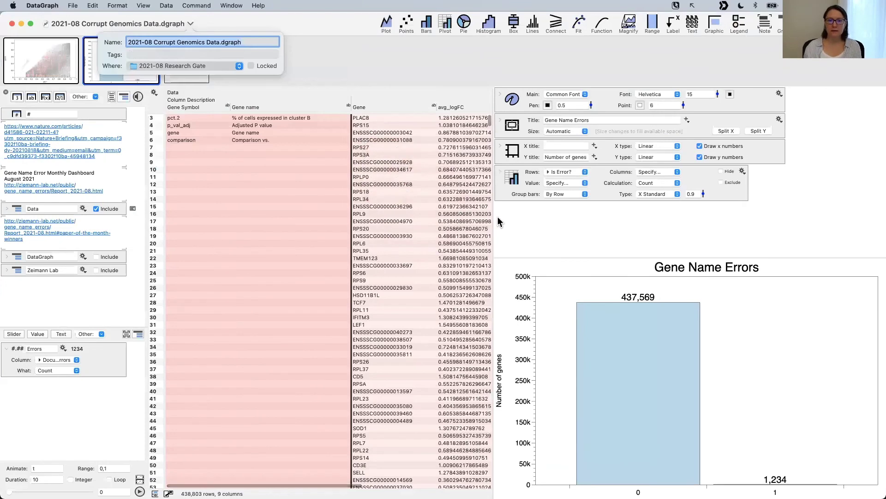
{"action": "left_click_drag", "start_coordinate": [493, 218], "coordinate": [471, 215]}
{"action": "scroll", "coordinate": [365, 325], "scroll_direction": "up", "scroll_amount": 2}
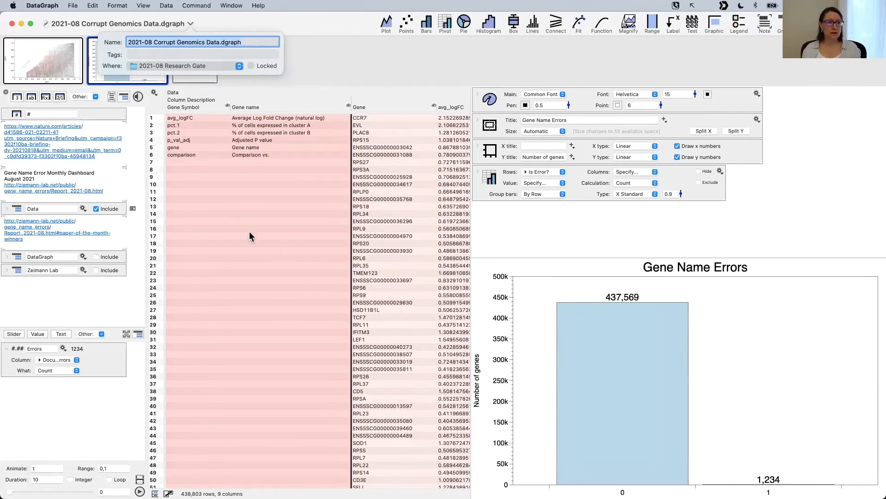
Step: Show the note attached to the Data group, follow its PMC8261551 article link, and select the article page's full web address
{"action": "left_click", "coordinate": [133, 210]}
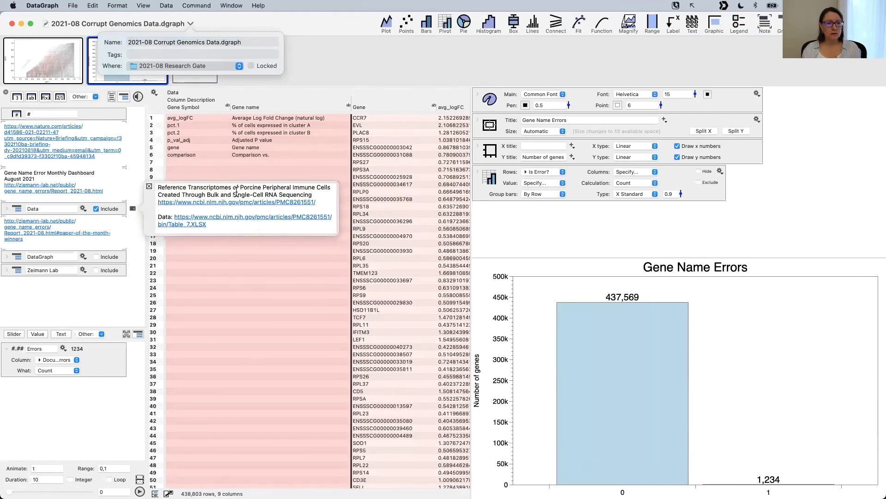
{"action": "left_click", "coordinate": [246, 203]}
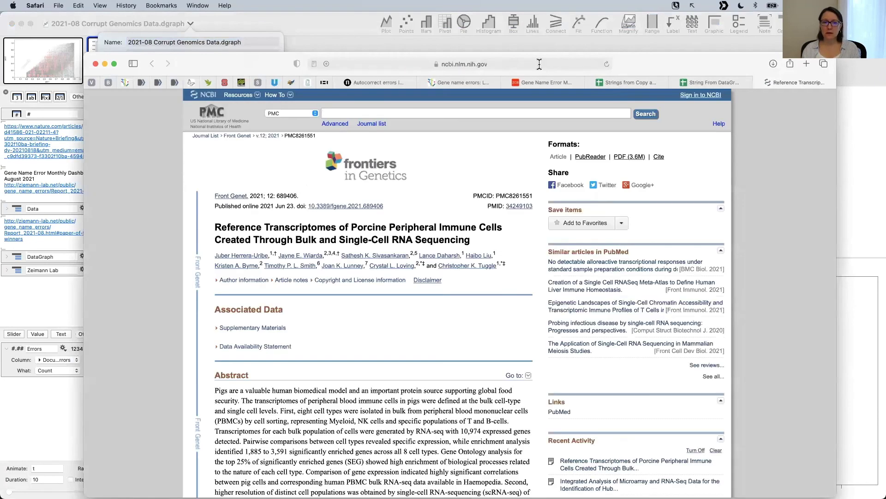
{"action": "left_click", "coordinate": [539, 64]}
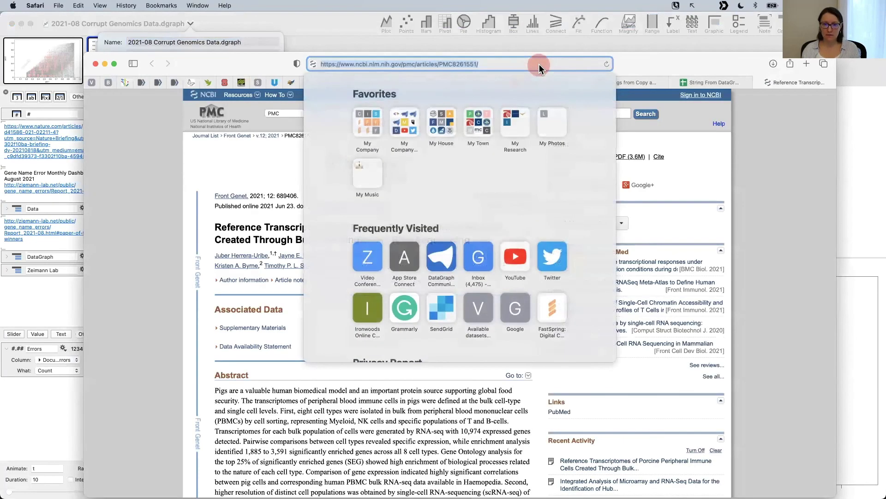
{"action": "left_click", "coordinate": [801, 198]}
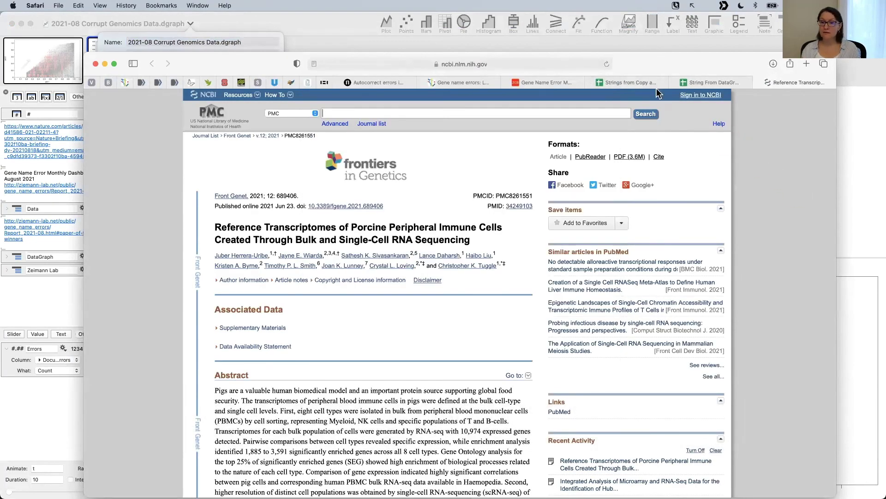
Step: Revisit the winning paper's details in the dashboard report, and return to the PMC article to view its title and Associated Data section
{"action": "left_click", "coordinate": [541, 83]}
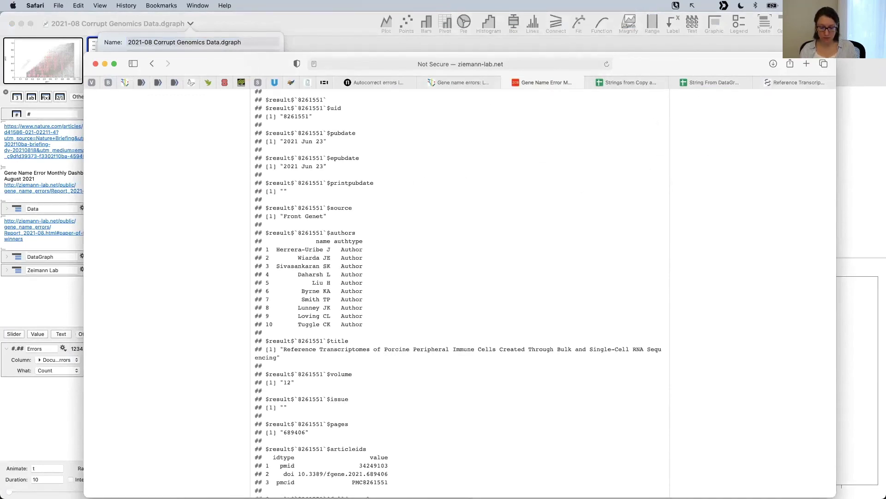
{"action": "key", "text": "super+v"}
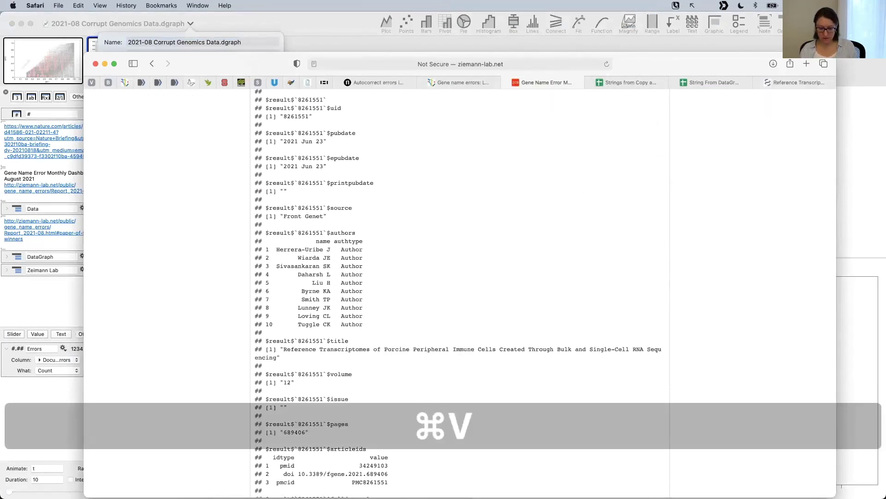
{"action": "key", "text": "Return"}
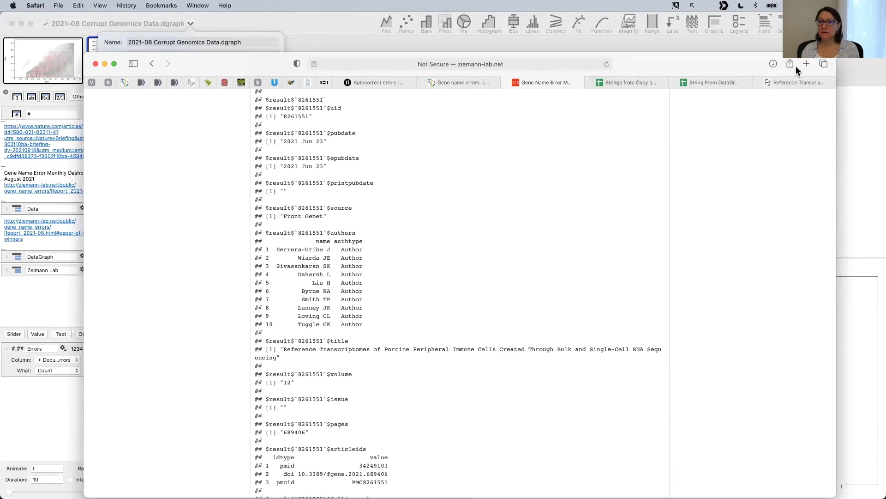
{"action": "left_click", "coordinate": [802, 84]}
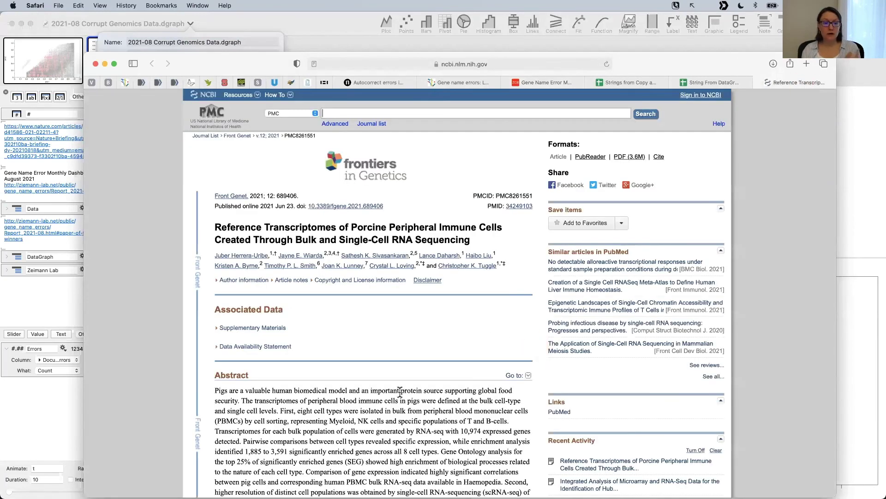
{"action": "scroll", "coordinate": [398, 390], "scroll_direction": "down", "scroll_amount": 2}
{"action": "scroll", "coordinate": [398, 390], "scroll_direction": "up", "scroll_amount": 2}
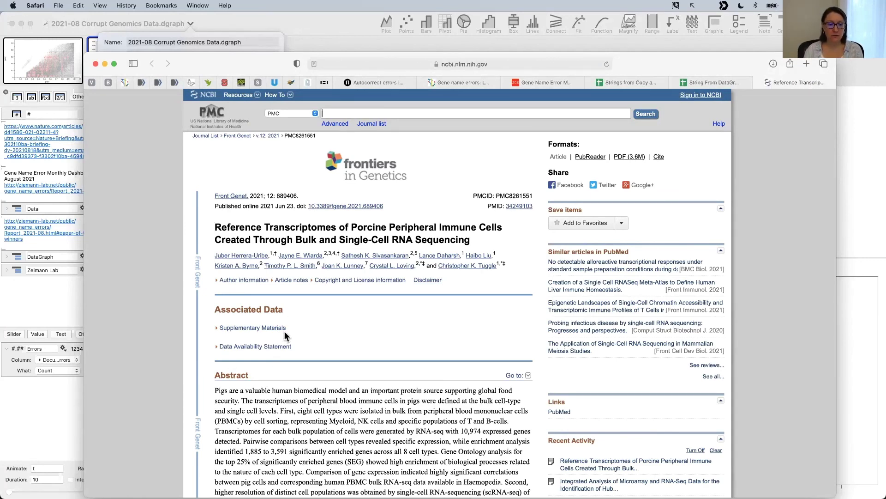
Step: Expand the article's Supplementary Materials under Associated Data and draw an annotation arrow pointing at Table_7.XLSX
{"action": "left_click", "coordinate": [251, 329]}
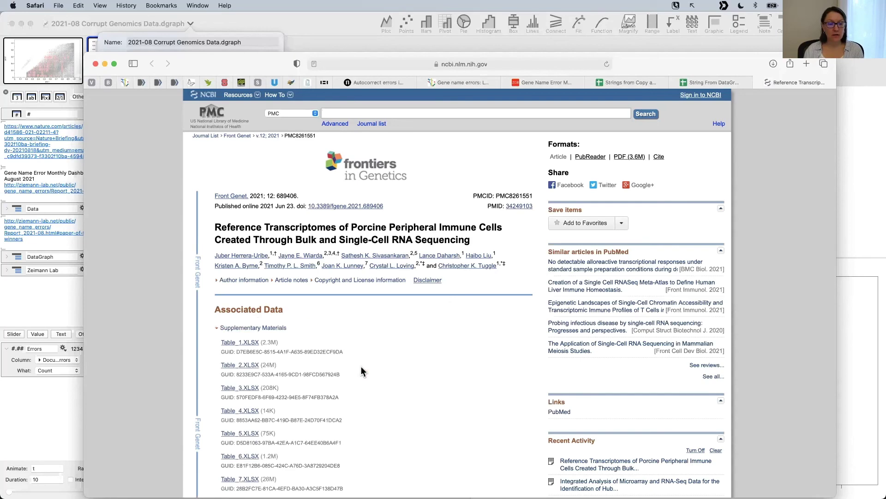
{"action": "scroll", "coordinate": [361, 371], "scroll_direction": "down", "scroll_amount": 3}
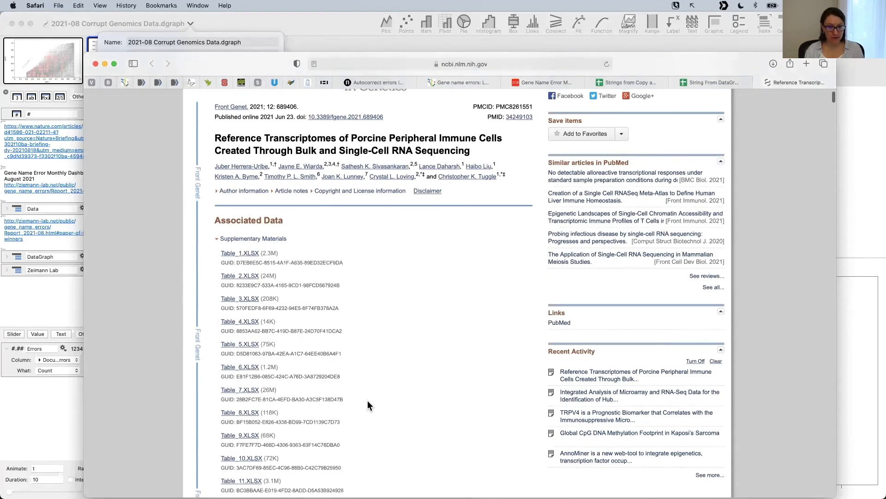
{"action": "scroll", "coordinate": [373, 406], "scroll_direction": "down", "scroll_amount": 1}
{"action": "key", "text": "ctrl"}
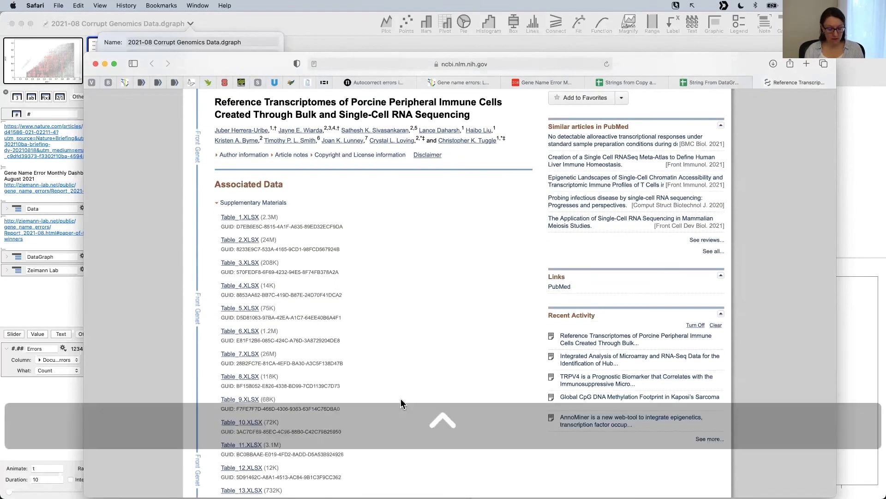
{"action": "key", "text": "super+a"}
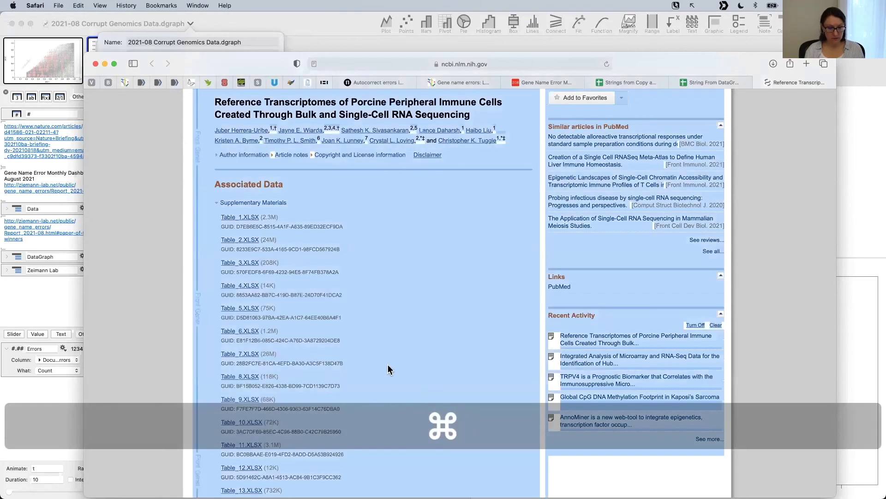
{"action": "left_click", "coordinate": [373, 377]}
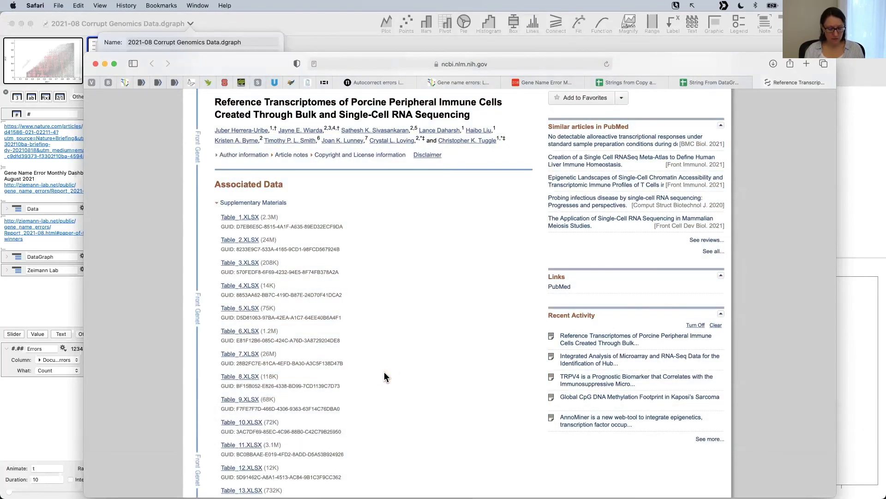
{"action": "key", "text": "ctrl+a"}
{"action": "left_click_drag", "start_coordinate": [420, 357], "coordinate": [291, 357]}
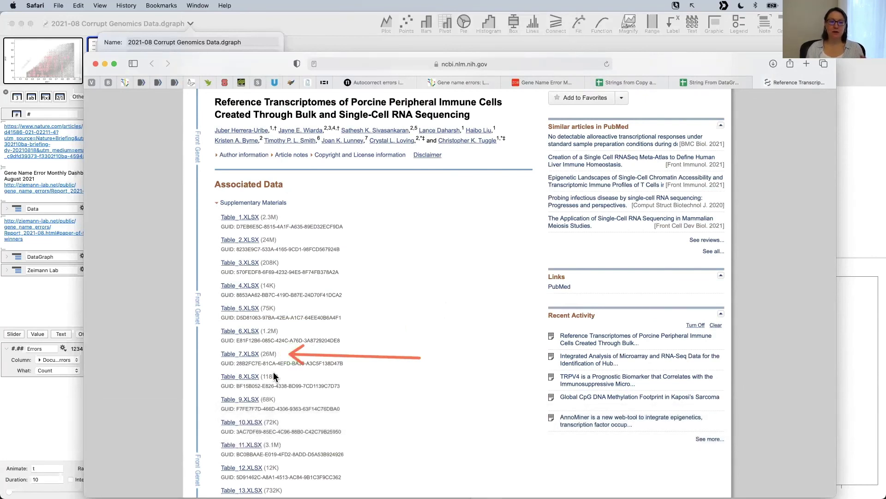
Step: Check the browser's download list and download Table_7.XLSX from the supplementary materials
{"action": "left_click", "coordinate": [248, 355]}
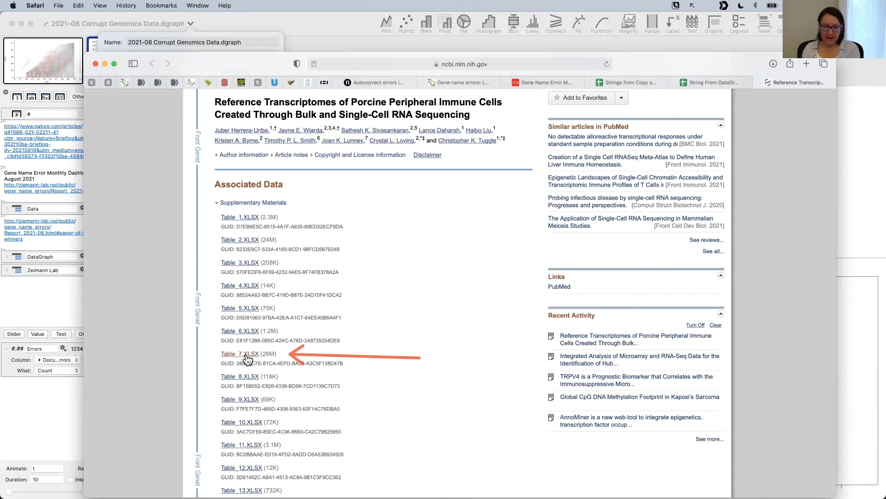
{"action": "left_click", "coordinate": [791, 64]}
{"action": "left_click", "coordinate": [775, 65]}
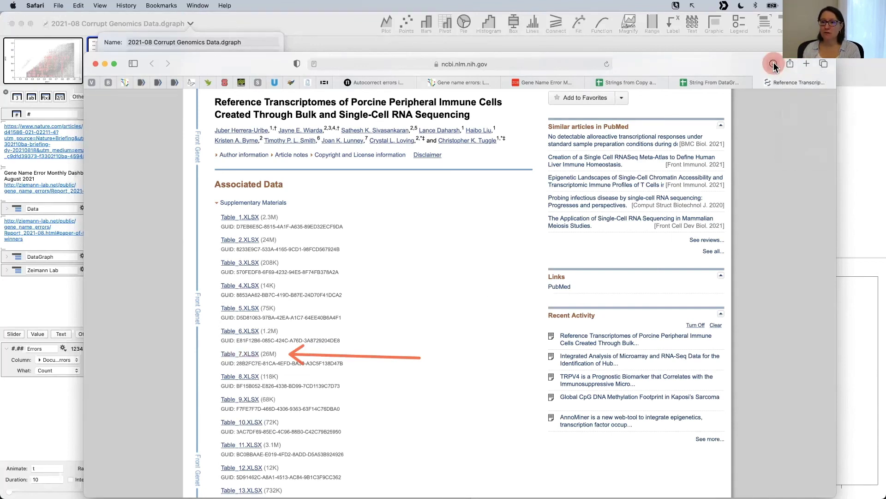
{"action": "left_click", "coordinate": [774, 63]}
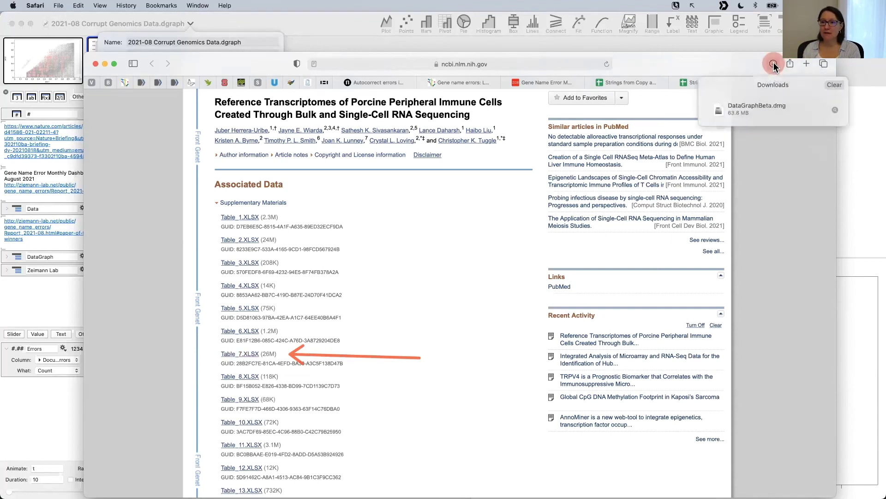
{"action": "left_click", "coordinate": [245, 370]}
{"action": "left_click", "coordinate": [245, 354]}
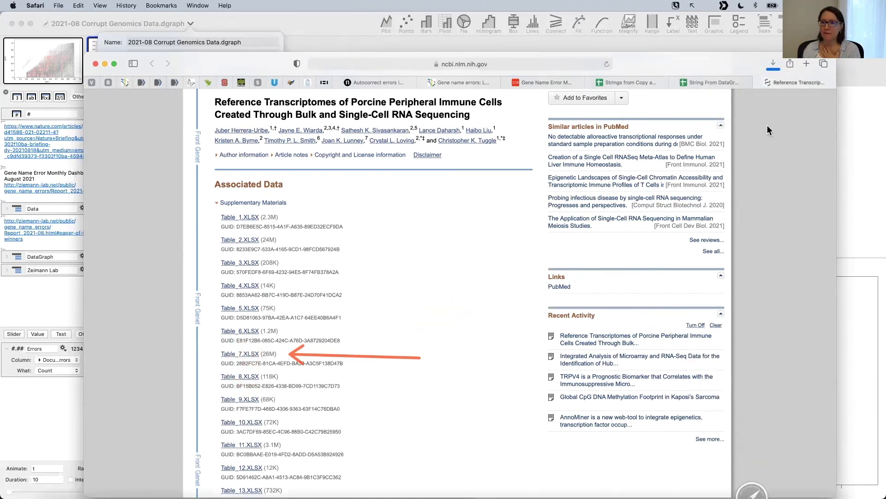
Step: Reveal the downloaded Table_7.XLSX in Finder and open it with DataGraph
{"action": "left_click", "coordinate": [774, 64]}
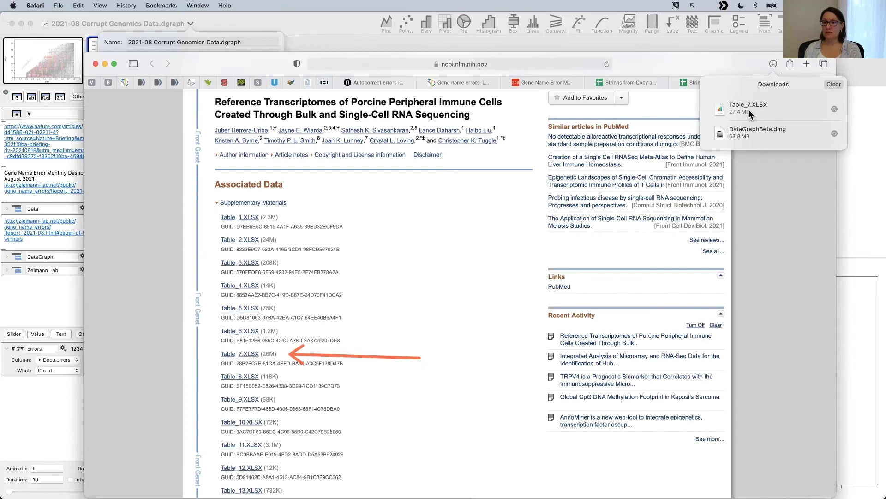
{"action": "left_click", "coordinate": [773, 64]}
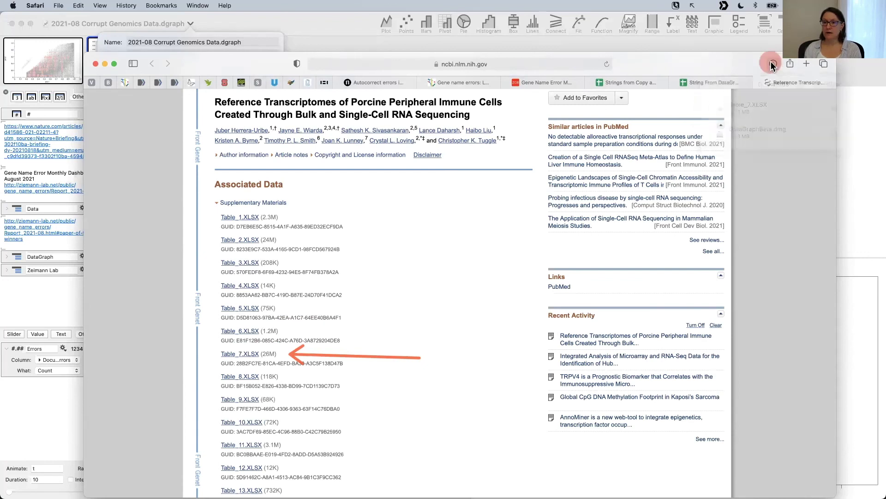
{"action": "left_click", "coordinate": [773, 64]}
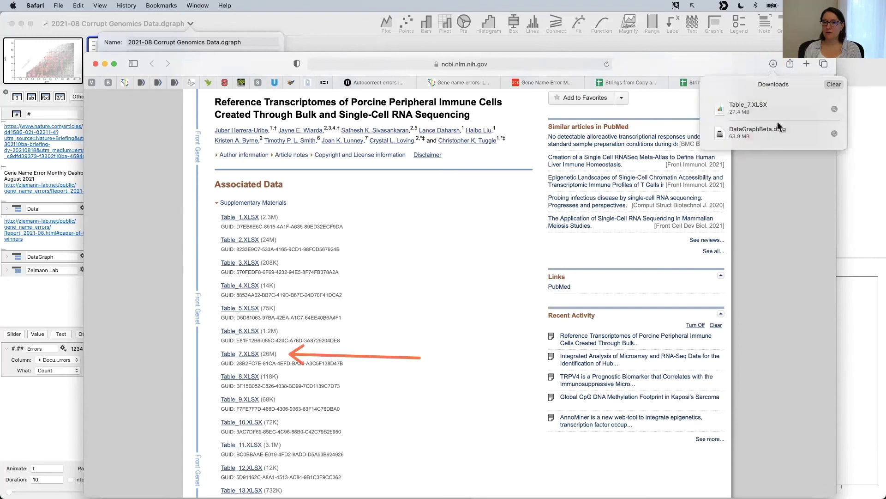
{"action": "right_click", "coordinate": [749, 104]}
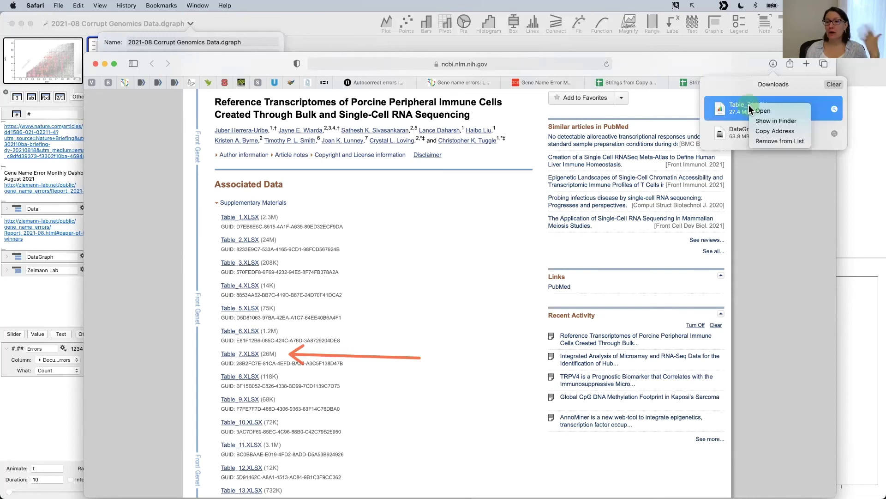
{"action": "left_click", "coordinate": [767, 120]}
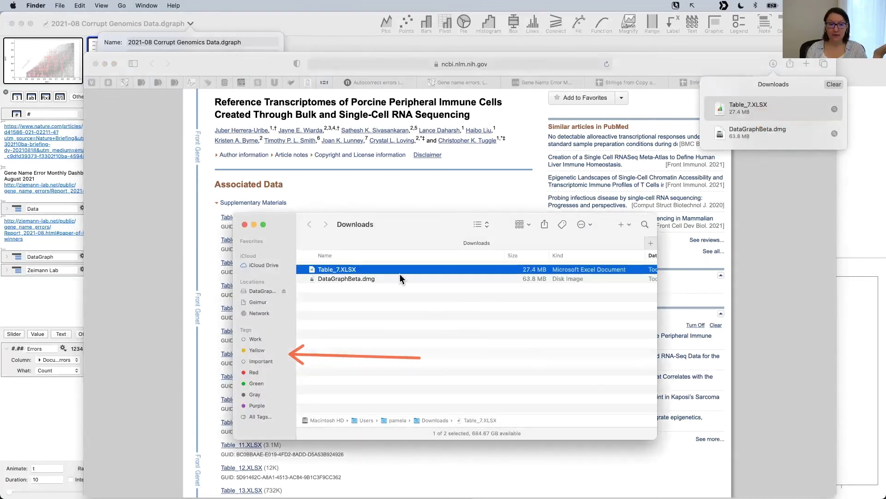
{"action": "right_click", "coordinate": [348, 270]}
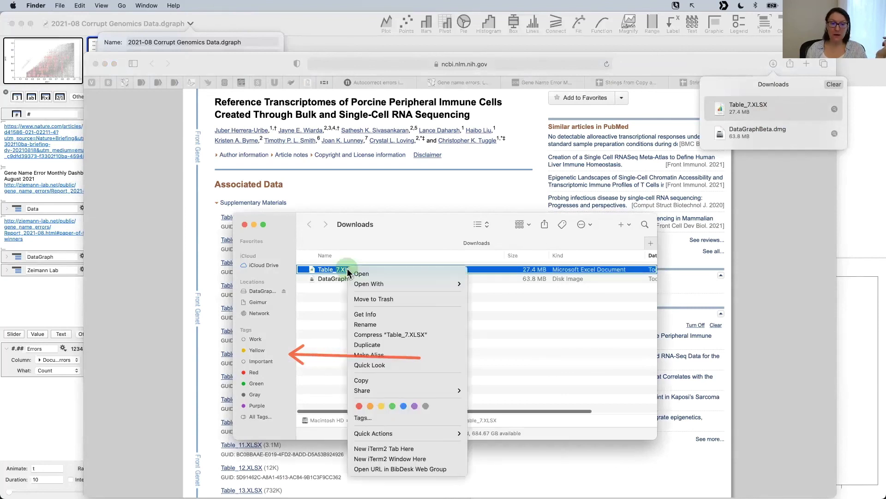
{"action": "mouse_move", "coordinate": [373, 285]}
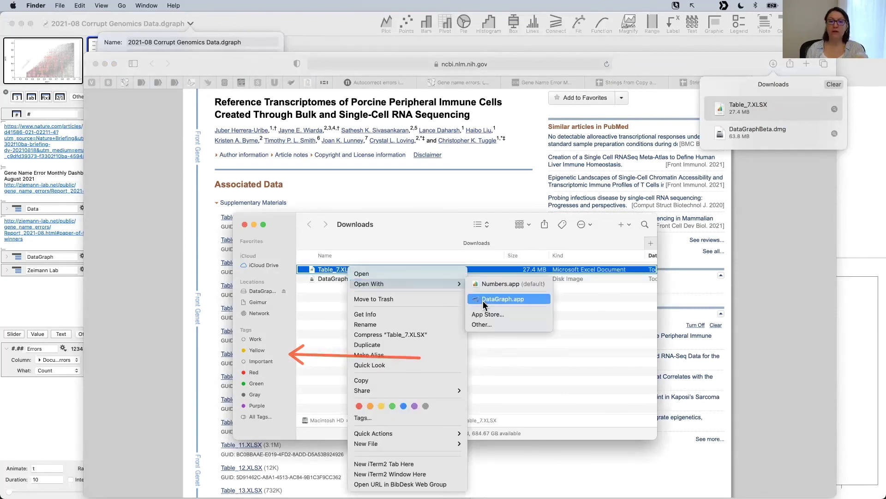
{"action": "left_click", "coordinate": [525, 300]}
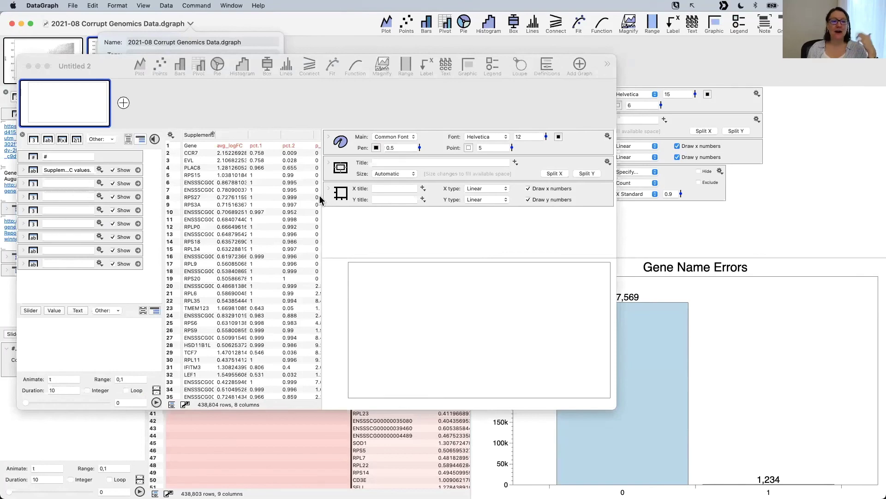
Step: Widen the data table of the Untitled 2 document, enlarge its window to fill the screen, and look through the imported rows
{"action": "left_click_drag", "start_coordinate": [321, 199], "coordinate": [422, 193]}
{"action": "double_click", "coordinate": [107, 63]}
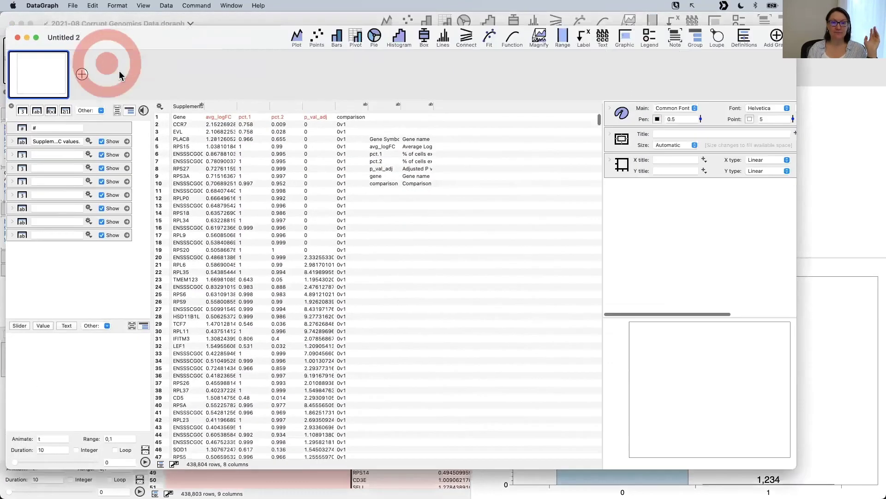
{"action": "scroll", "coordinate": [495, 237], "scroll_direction": "down", "scroll_amount": 3}
{"action": "scroll", "coordinate": [495, 236], "scroll_direction": "up", "scroll_amount": 3}
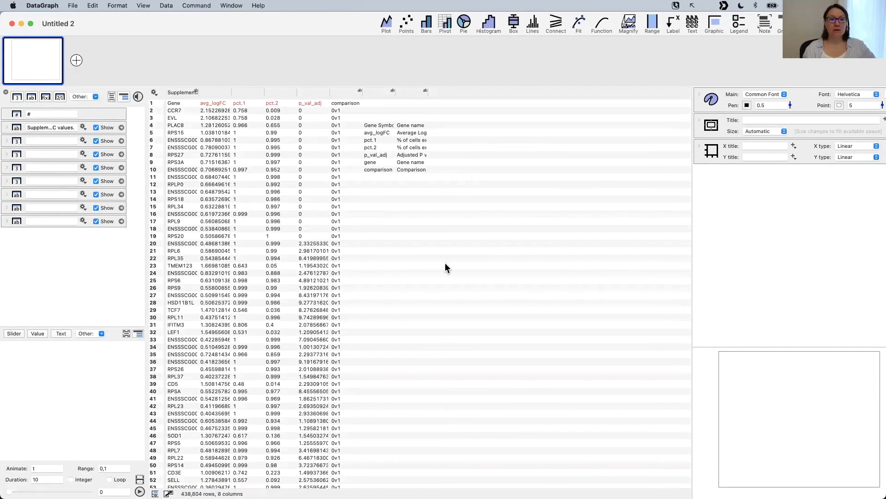
{"action": "scroll", "coordinate": [454, 293], "scroll_direction": "down", "scroll_amount": 5}
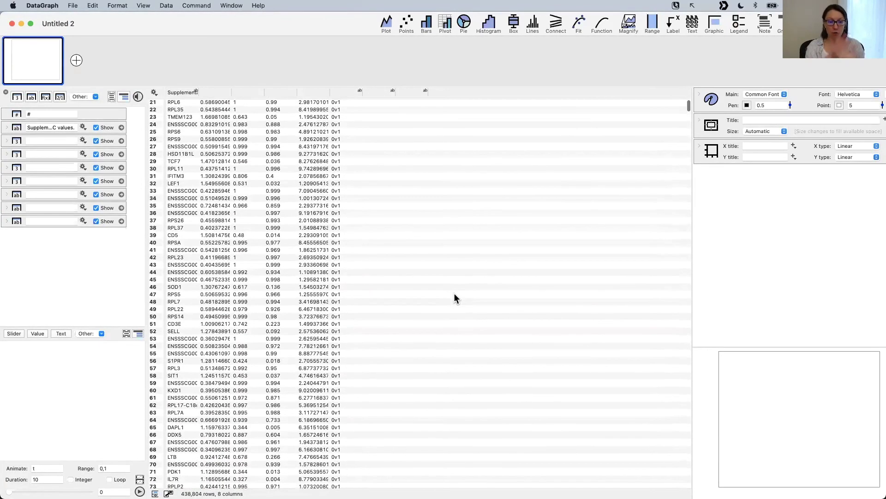
{"action": "scroll", "coordinate": [454, 294], "scroll_direction": "up", "scroll_amount": 5}
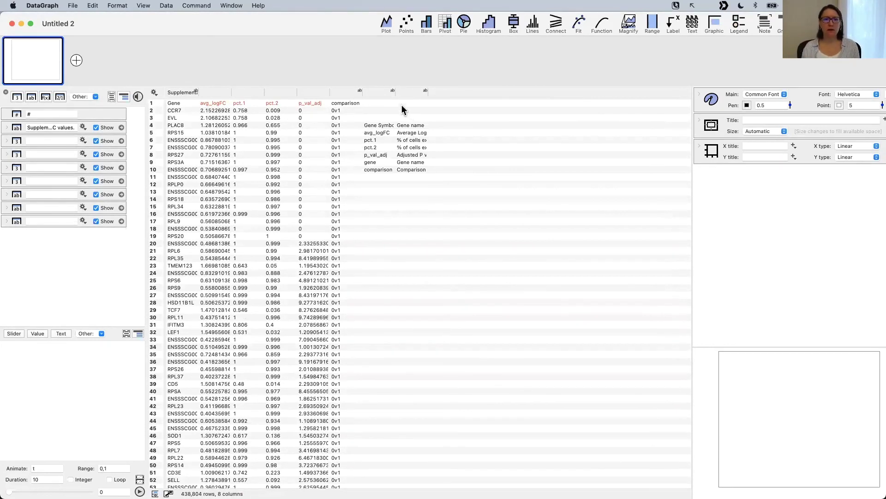
Step: Widen the last two columns of the data table so the field names and their descriptions are readable
{"action": "left_click_drag", "start_coordinate": [395, 91], "coordinate": [416, 91]}
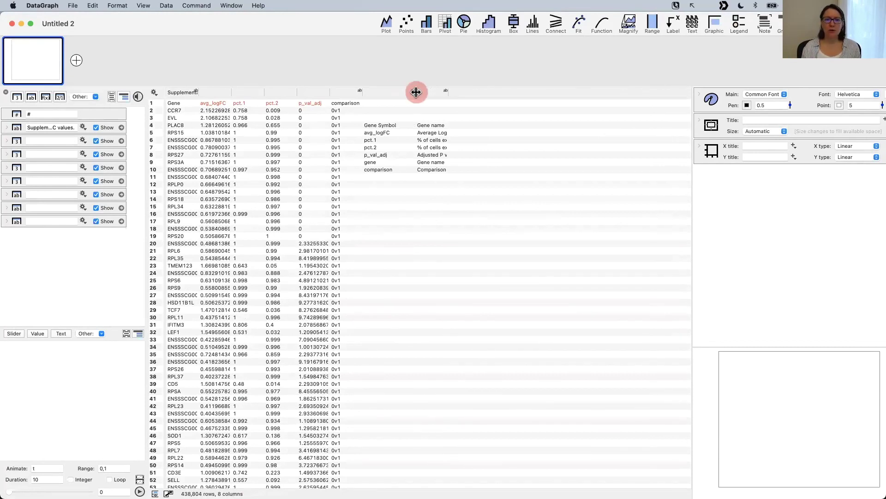
{"action": "mouse_move", "coordinate": [484, 93]}
{"action": "left_mouse_down"}
{"action": "mouse_move", "coordinate": [383, 91]}
{"action": "mouse_move", "coordinate": [489, 95]}
{"action": "left_mouse_up"}
{"action": "left_click", "coordinate": [484, 92]}
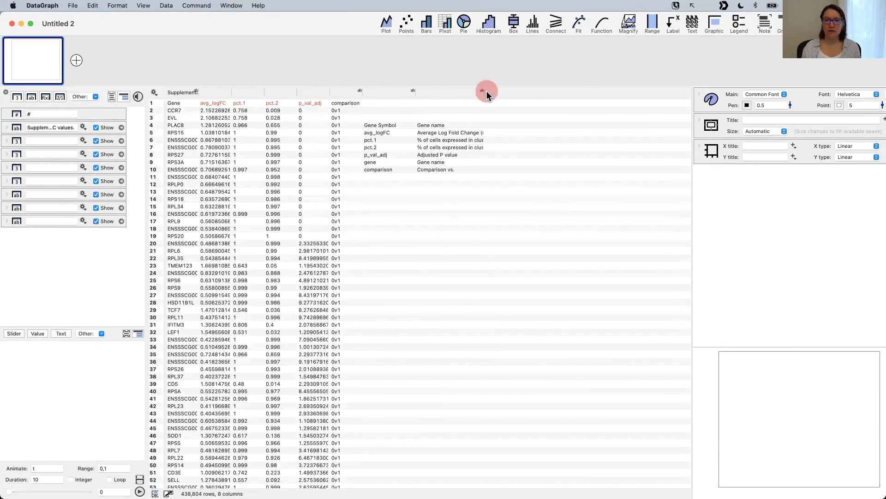
{"action": "left_click", "coordinate": [485, 93]}
{"action": "left_click_drag", "start_coordinate": [485, 94], "coordinate": [504, 92]}
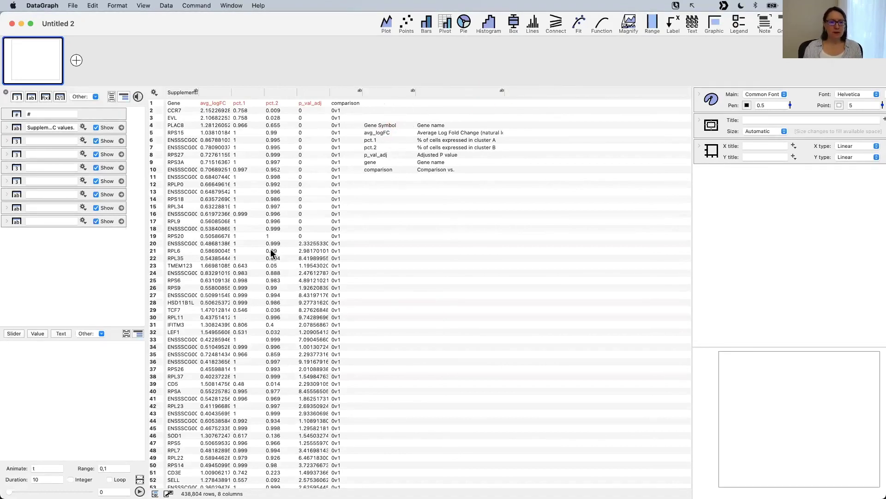
{"action": "scroll", "coordinate": [271, 253], "scroll_direction": "down", "scroll_amount": 20}
{"action": "scroll", "coordinate": [271, 253], "scroll_direction": "up", "scroll_amount": 20}
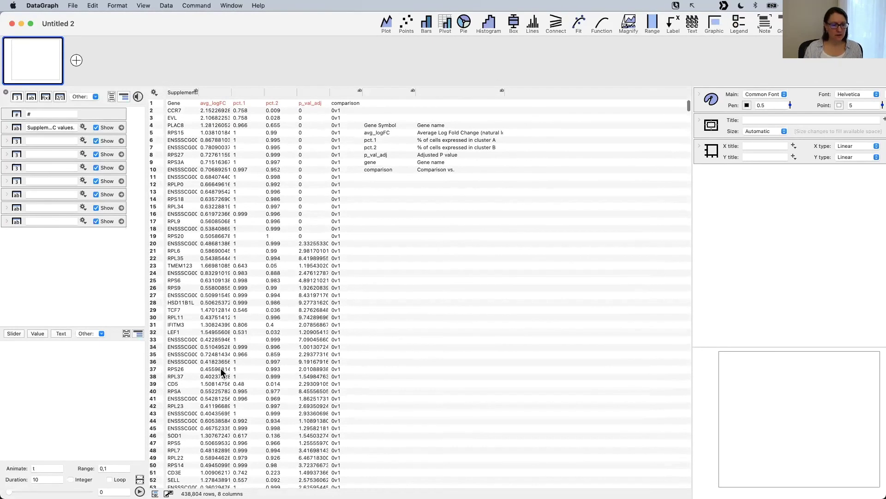
Step: Select the last two columns, which hold the field descriptions, and put them in a group
{"action": "left_click", "coordinate": [218, 371]}
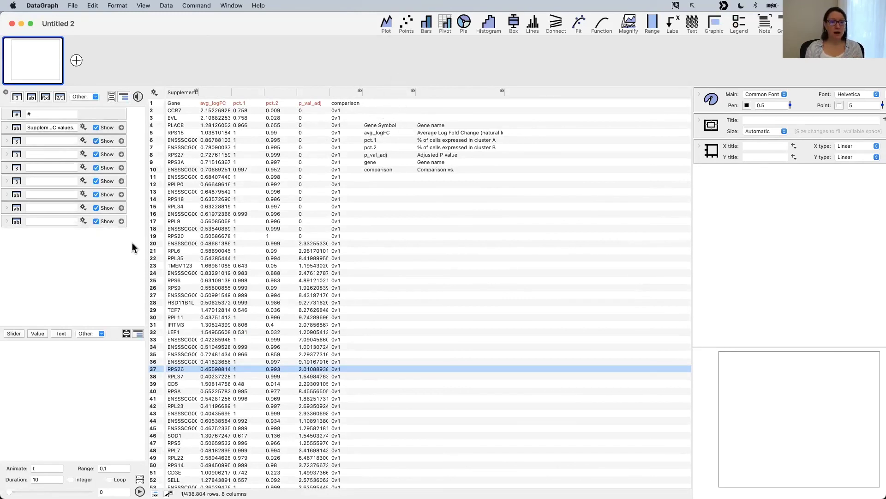
{"action": "left_click", "coordinate": [386, 91]}
{"action": "left_click", "coordinate": [457, 91]}
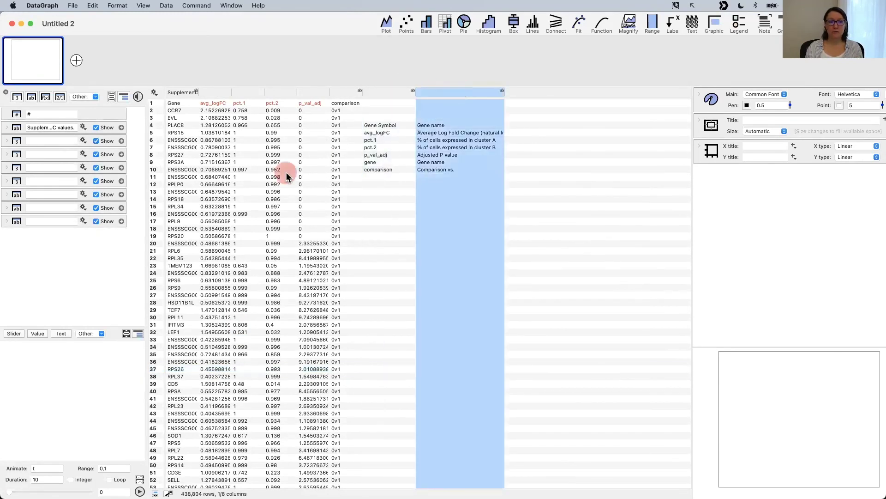
{"action": "left_click", "coordinate": [131, 234]}
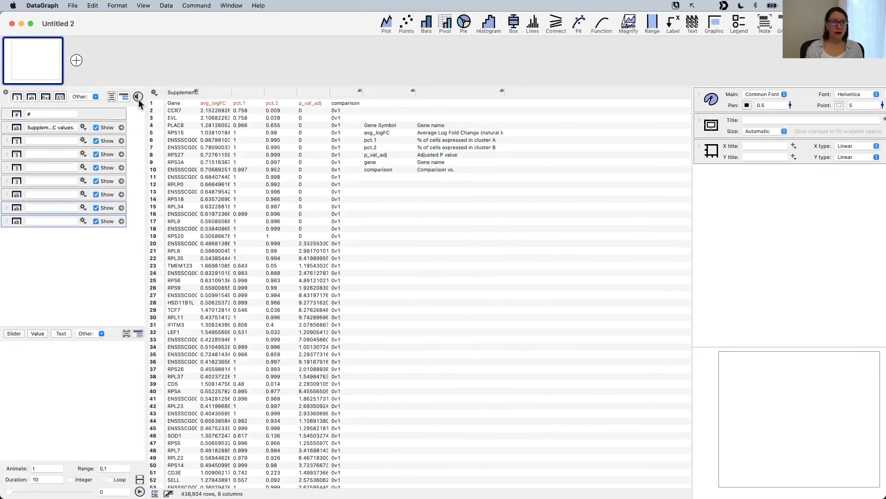
{"action": "left_click", "coordinate": [124, 96]}
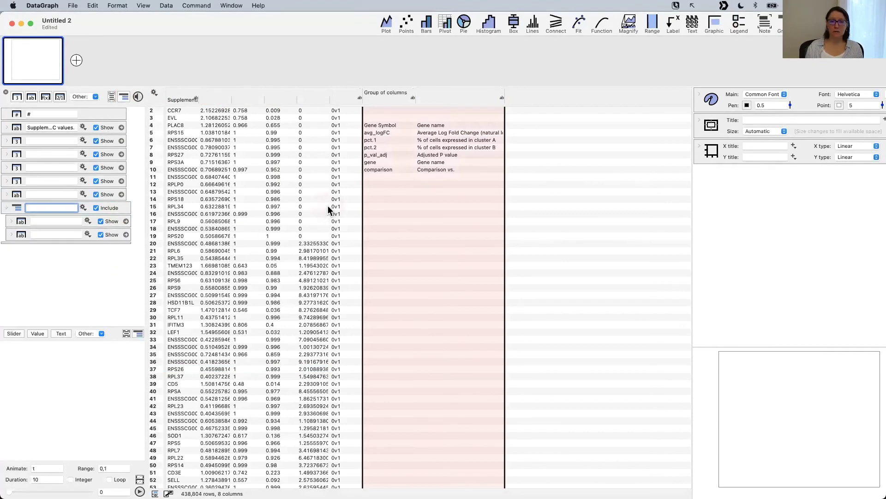
Step: Select the six gene data columns, from the gene names through comparison, and put them in a second group
{"action": "left_click_drag", "start_coordinate": [131, 192], "coordinate": [106, 130]}
{"action": "scroll", "coordinate": [232, 151], "scroll_direction": "up", "scroll_amount": 1}
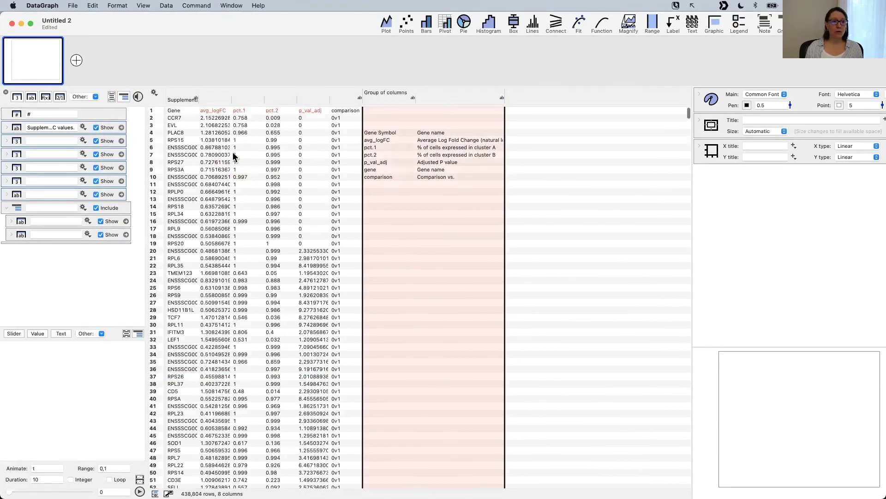
{"action": "left_click", "coordinate": [124, 97]}
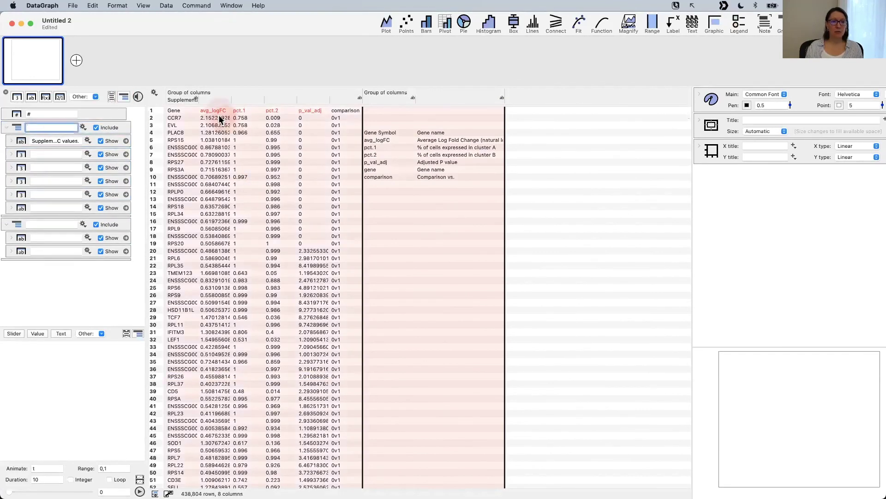
Step: Widen the gene names column and cut the long supplementary file description out of its column title
{"action": "left_click_drag", "start_coordinate": [200, 99], "coordinate": [271, 99]}
{"action": "left_click", "coordinate": [58, 139]}
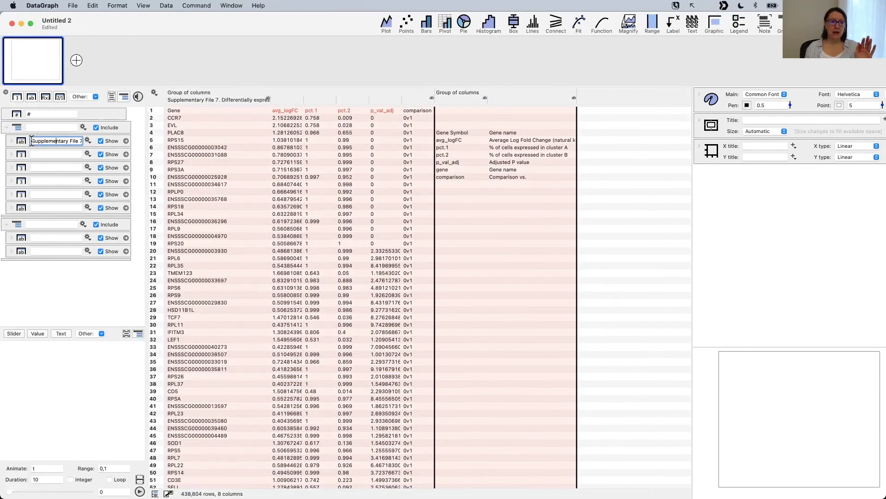
{"action": "left_click_drag", "start_coordinate": [31, 142], "coordinate": [185, 147]}
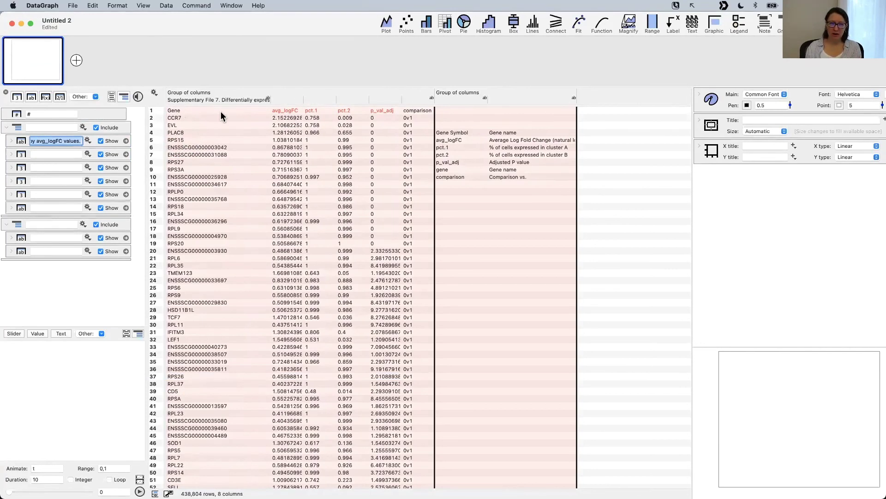
{"action": "left_click", "coordinate": [55, 142]}
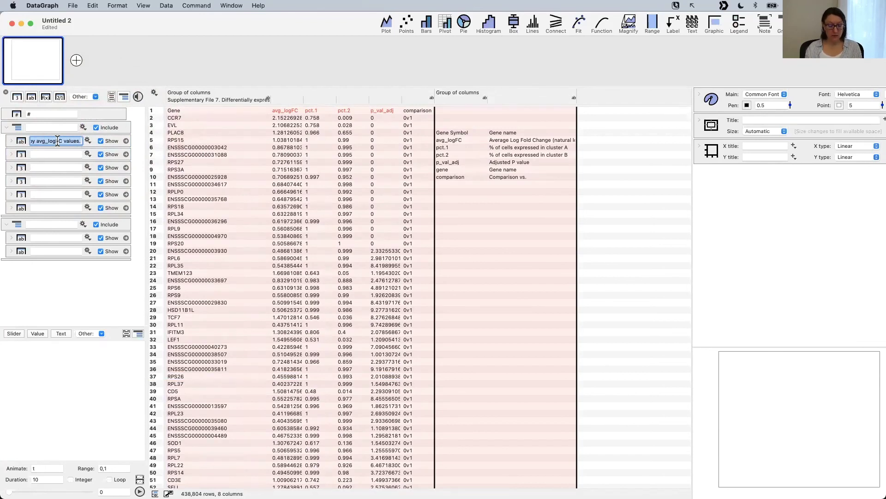
{"action": "key", "text": "super+x"}
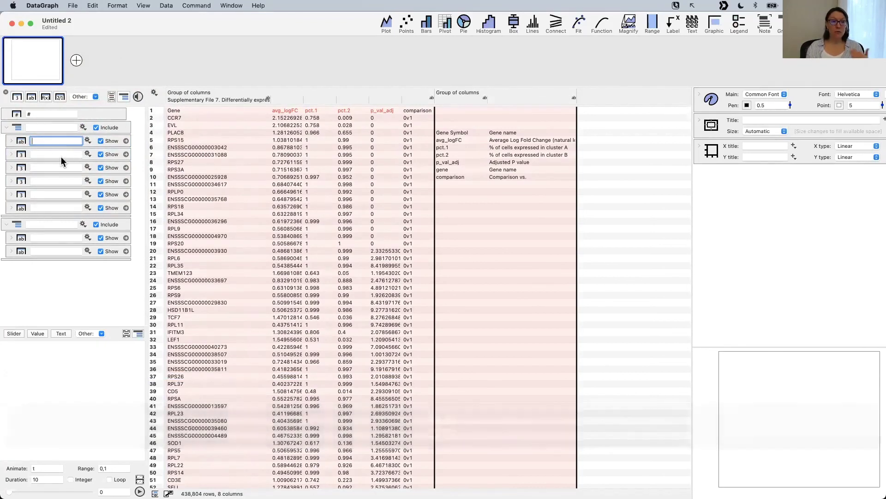
{"action": "key", "text": "Tab"}
{"action": "left_click", "coordinate": [176, 118]}
{"action": "left_click", "coordinate": [230, 99]}
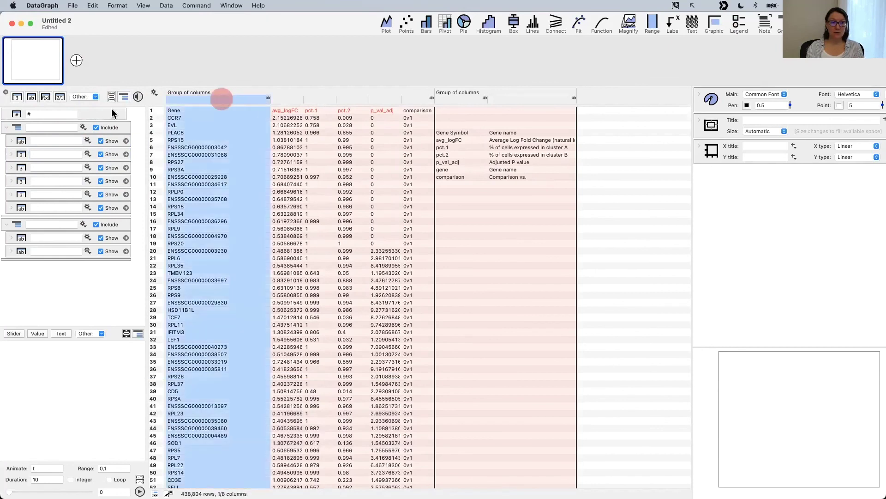
Step: Add a text comment inside the gene data group and paste the supplementary file description into it
{"action": "left_click", "coordinate": [46, 127]}
{"action": "left_click", "coordinate": [17, 127]}
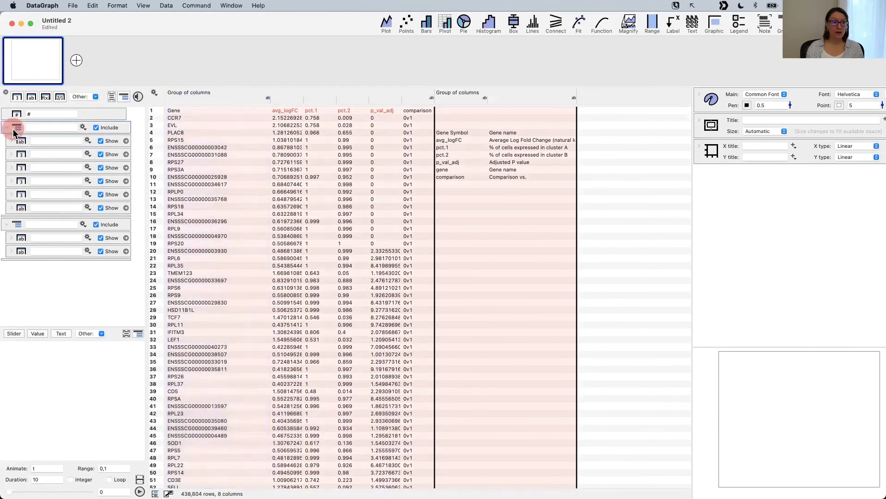
{"action": "left_click", "coordinate": [118, 123]}
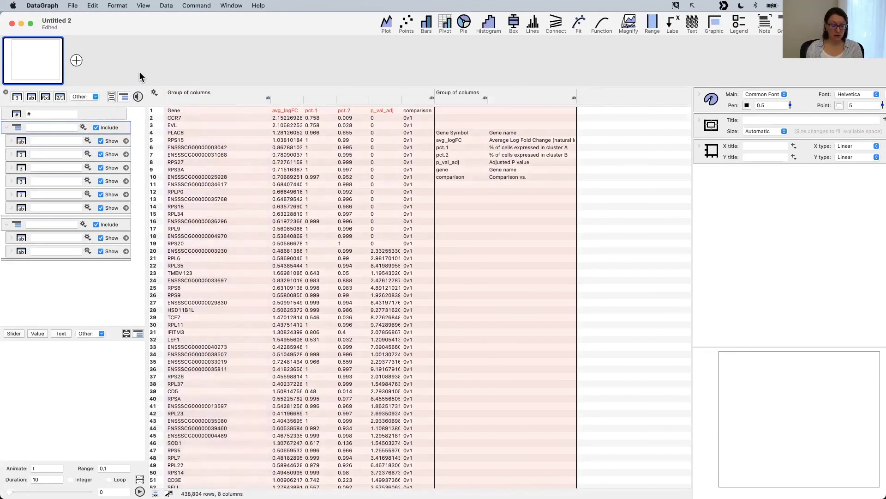
{"action": "key", "text": "ctrl+a"}
{"action": "left_click", "coordinate": [115, 93]}
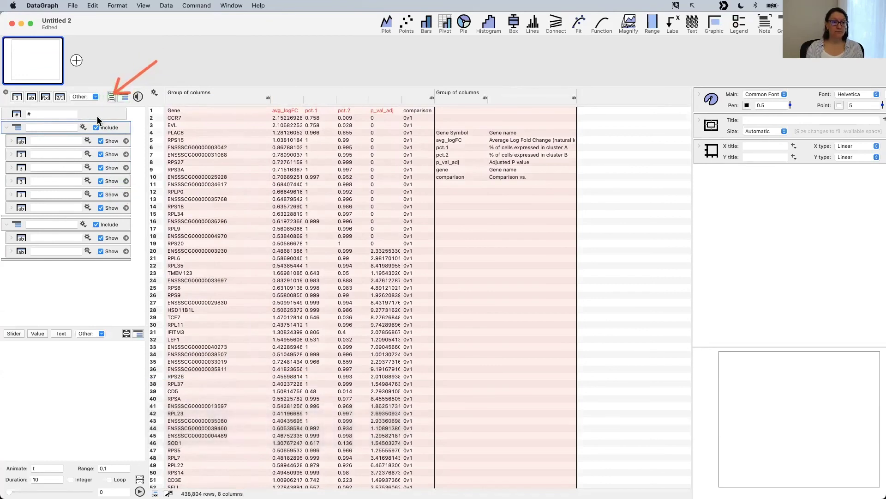
{"action": "left_click", "coordinate": [112, 96]}
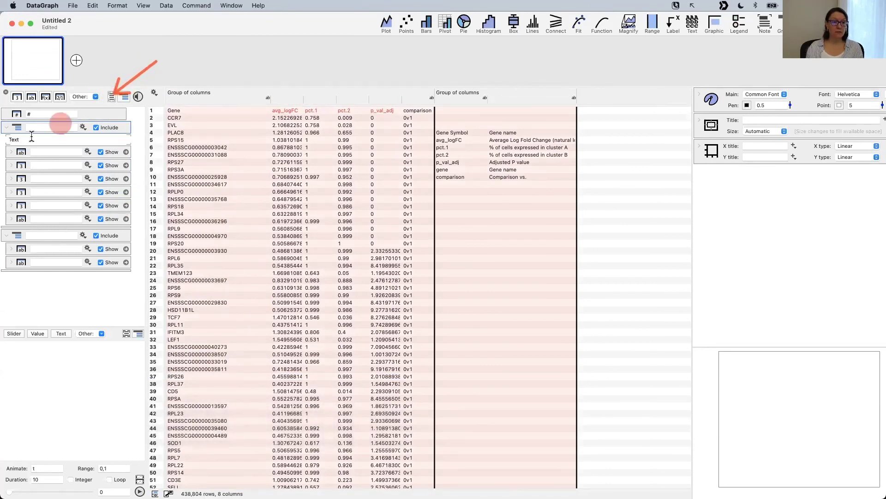
{"action": "key", "text": "super+v"}
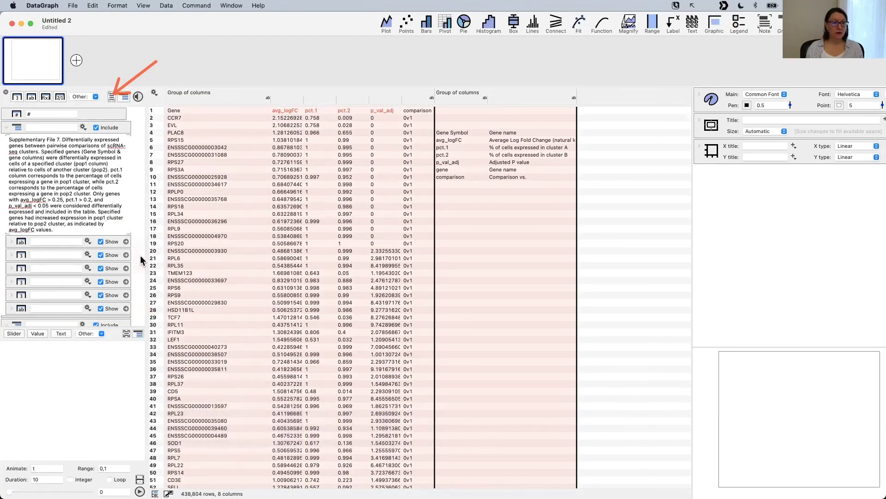
Step: Put the description text in its own group named Note, collapse it, and exclude it from the data table
{"action": "left_click", "coordinate": [131, 141]}
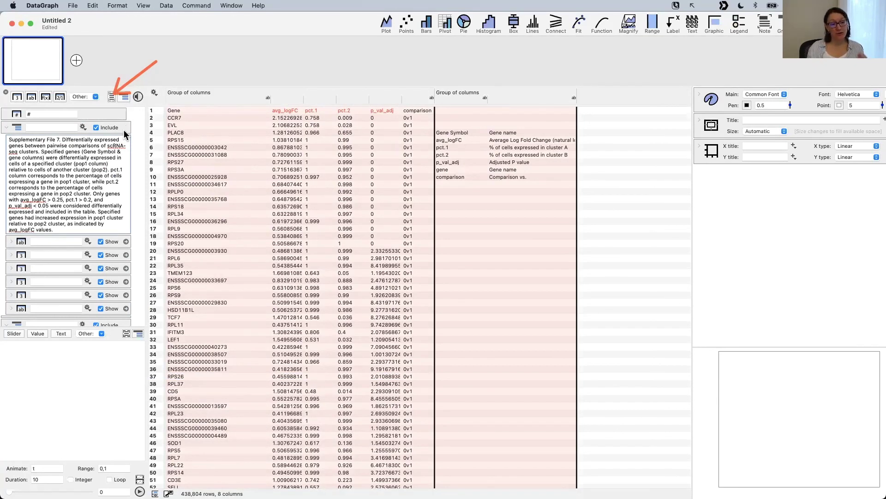
{"action": "left_click", "coordinate": [124, 95]}
{"action": "type", "text": "Note"}
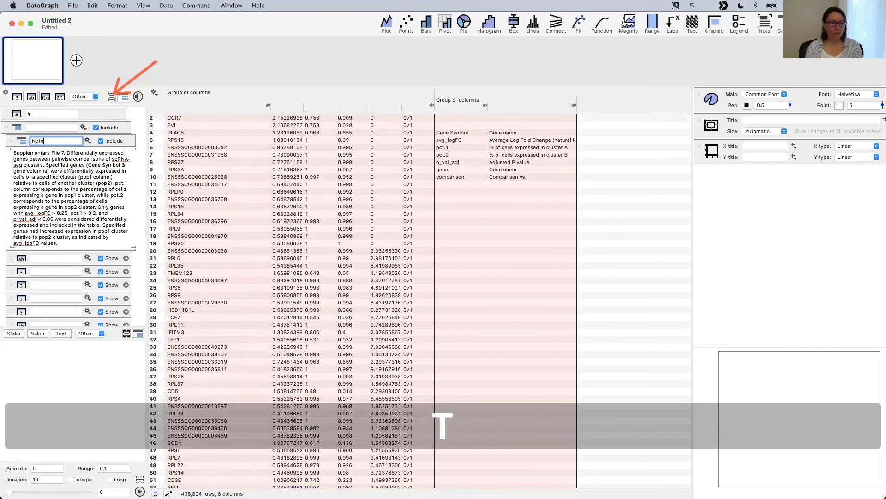
{"action": "left_click", "coordinate": [11, 141]}
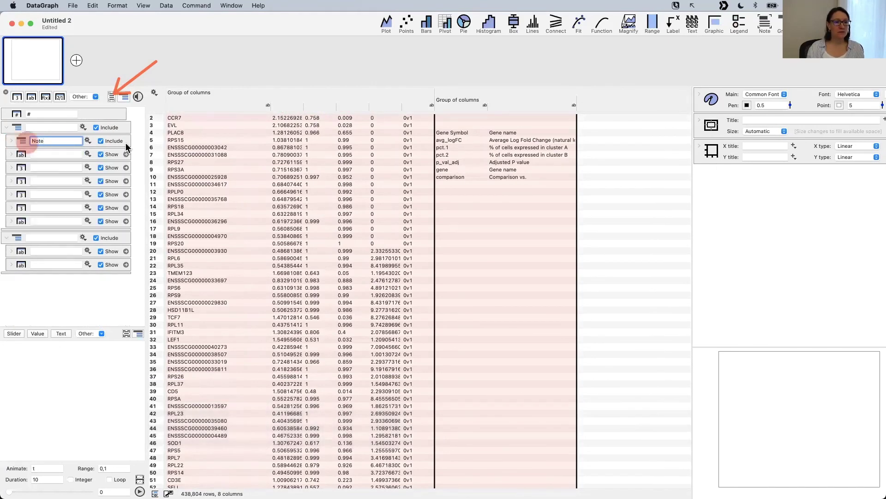
{"action": "left_click", "coordinate": [101, 140]}
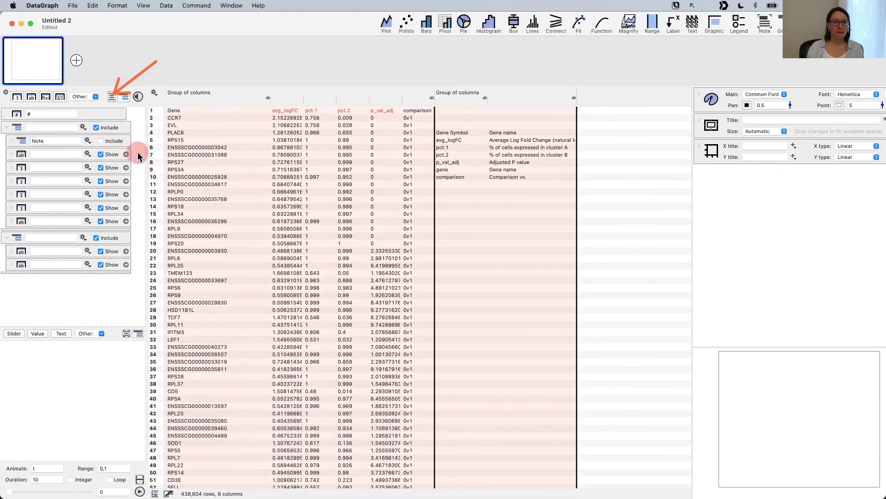
Step: Exclude the field descriptions group from the table and use row 1 for the gene data's column titles
{"action": "left_click", "coordinate": [96, 237]}
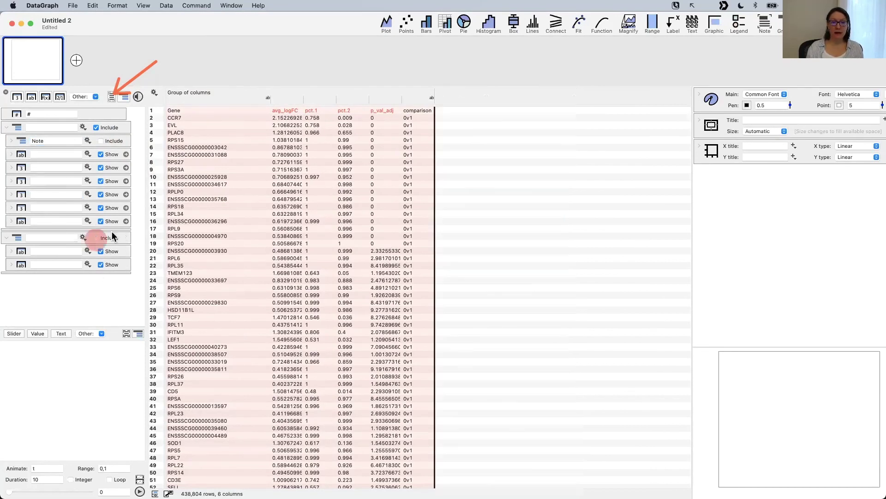
{"action": "left_click", "coordinate": [373, 110]}
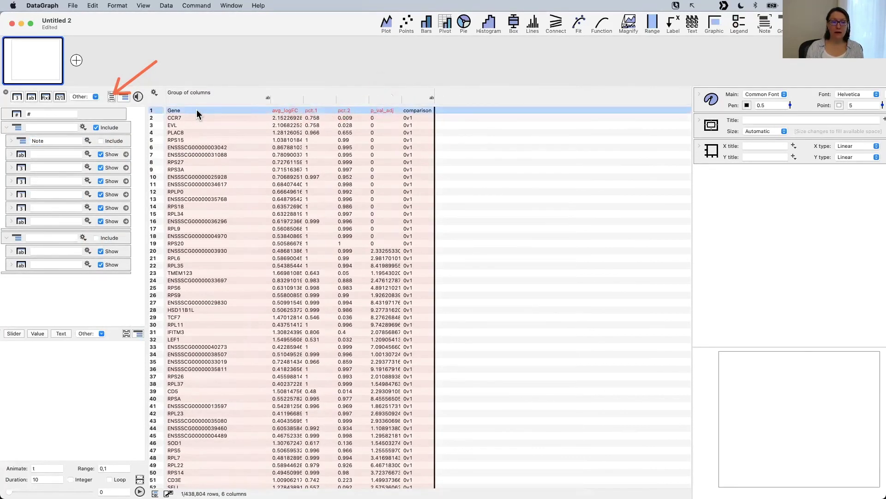
{"action": "right_click", "coordinate": [330, 110]}
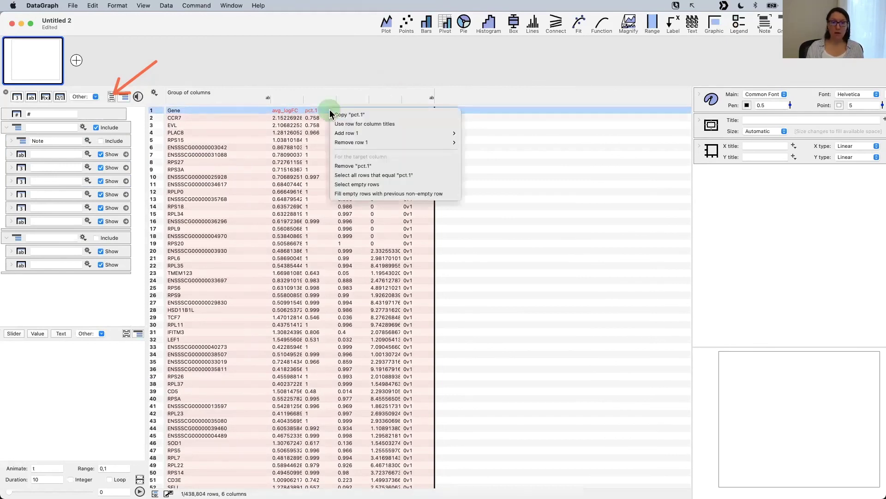
{"action": "left_click", "coordinate": [373, 123]}
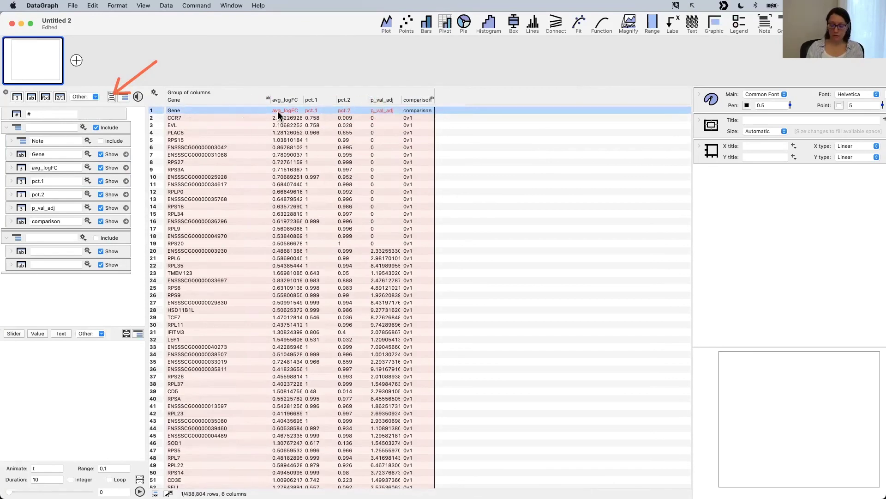
Step: Delete the duplicate header row 1 from only the columns in the gene data group
{"action": "key", "text": "BackSpace"}
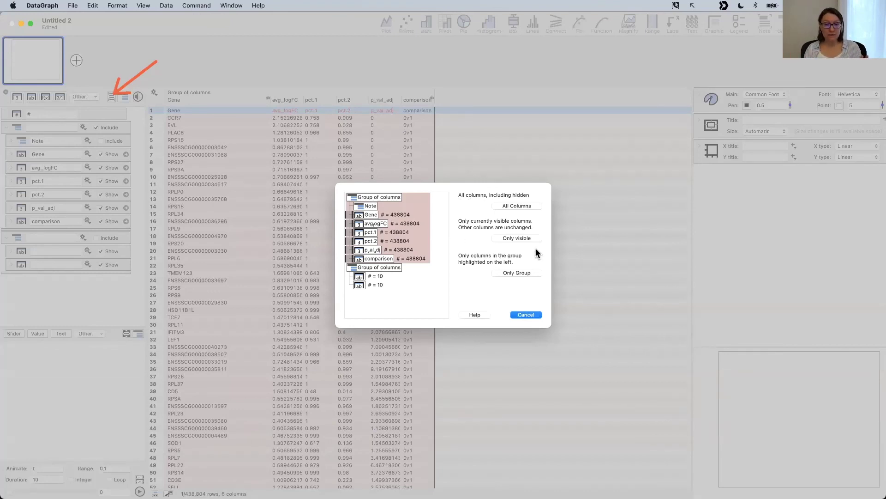
{"action": "left_click", "coordinate": [516, 273]}
{"action": "left_click", "coordinate": [493, 198]}
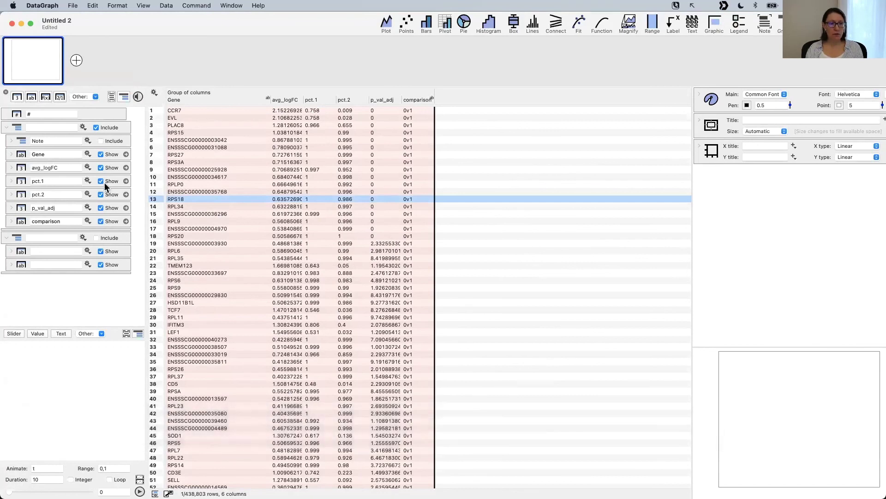
Step: Name the gene data group Data, and show the field descriptions group in the table in its place
{"action": "left_click", "coordinate": [35, 123]}
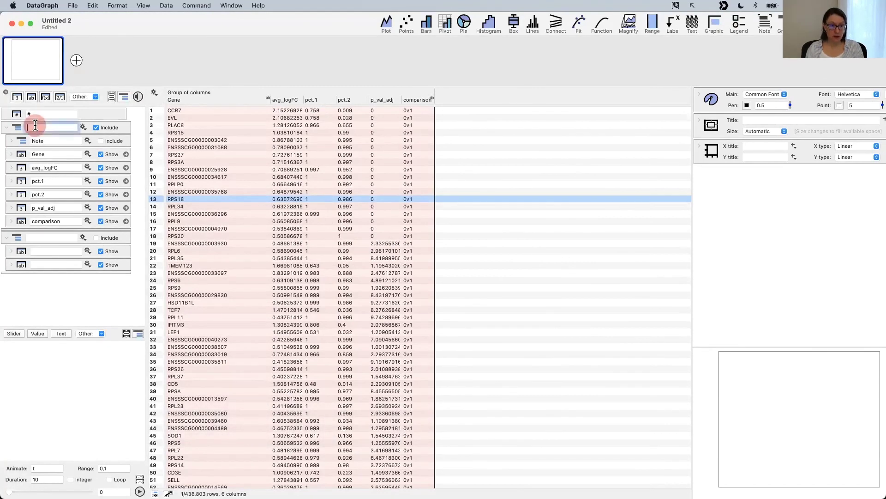
{"action": "type", "text": "Data"}
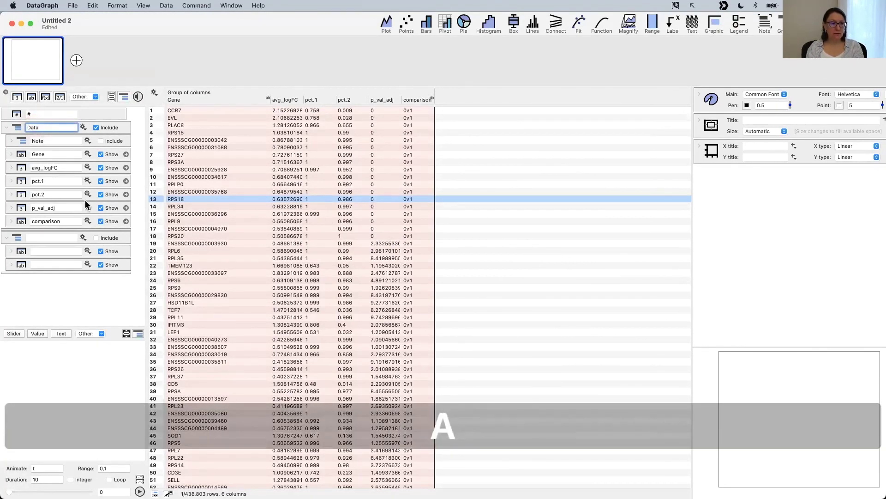
{"action": "left_click", "coordinate": [110, 237]}
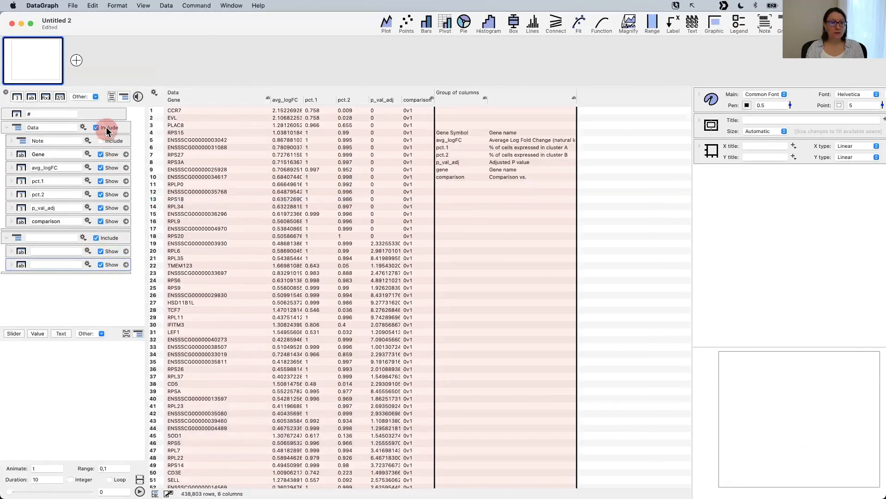
{"action": "left_click", "coordinate": [106, 131]}
Step: Use the Gene Symbol row for the two description columns' titles, and delete rows 1 to 4 from only that group
{"action": "left_click", "coordinate": [209, 135]}
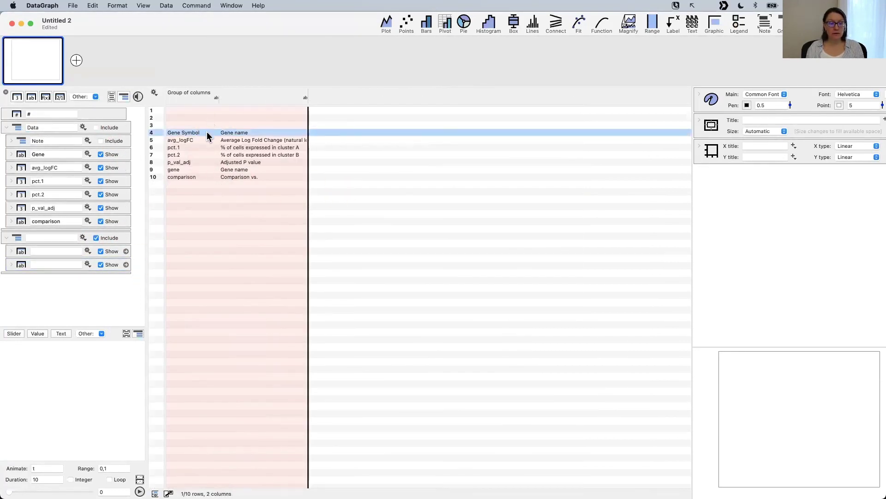
{"action": "right_click", "coordinate": [207, 135]}
{"action": "left_click", "coordinate": [252, 144]}
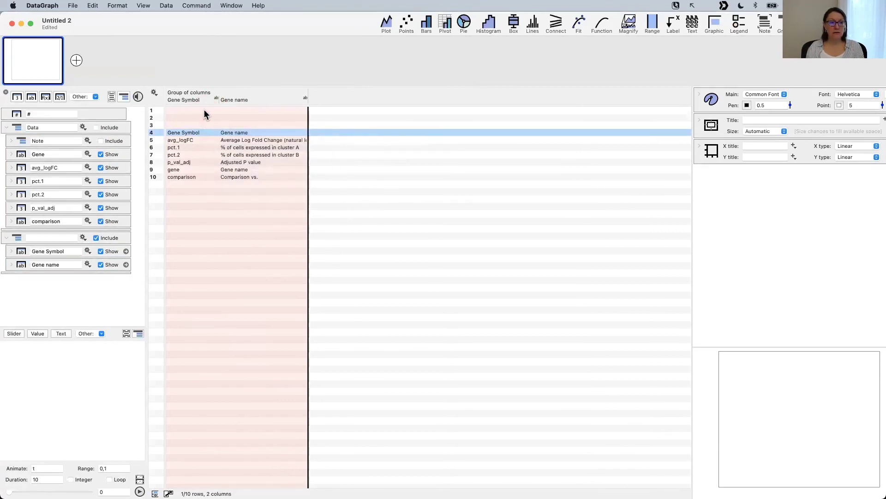
{"action": "left_click", "coordinate": [205, 110], "text": "shift"}
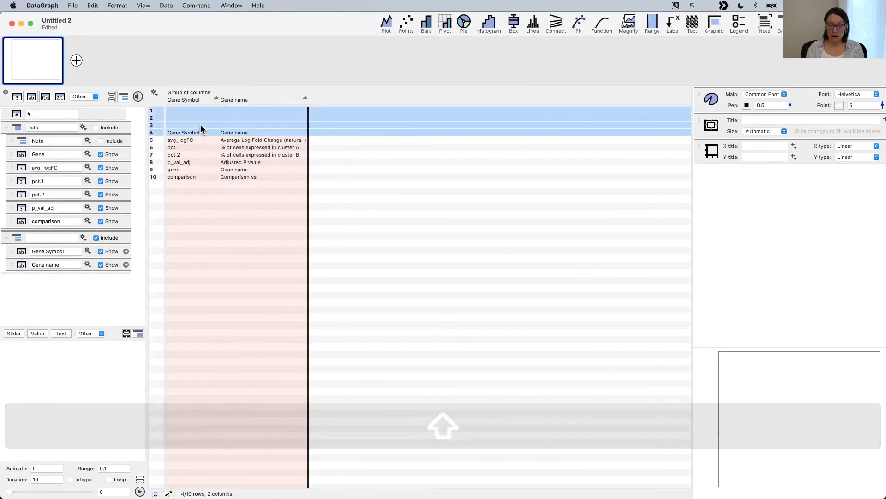
{"action": "key", "text": "BackSpace"}
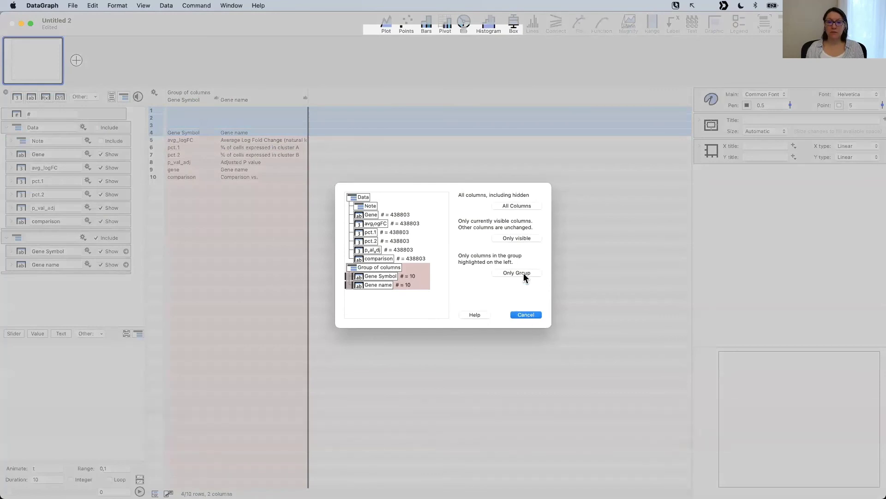
{"action": "left_click", "coordinate": [524, 272]}
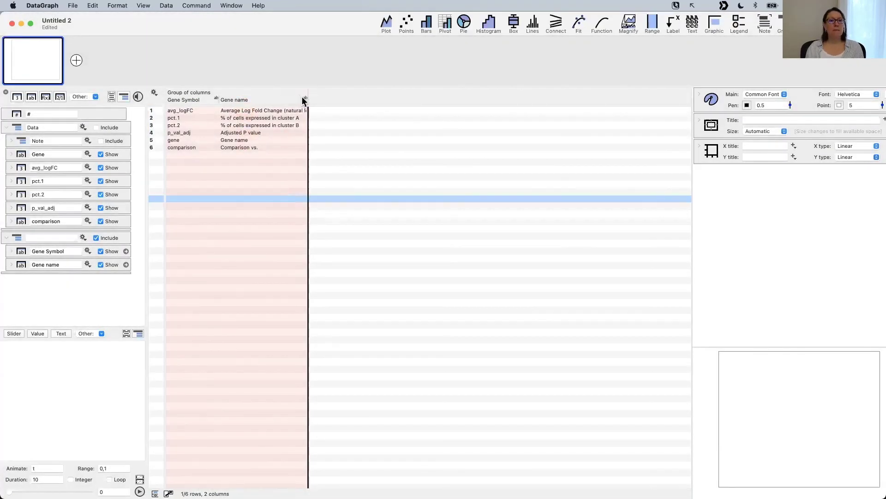
Step: Widen the descriptions column to fit its text, name its group Columns, and collapse the group
{"action": "left_click_drag", "start_coordinate": [309, 96], "coordinate": [351, 97]}
{"action": "left_click", "coordinate": [240, 230]}
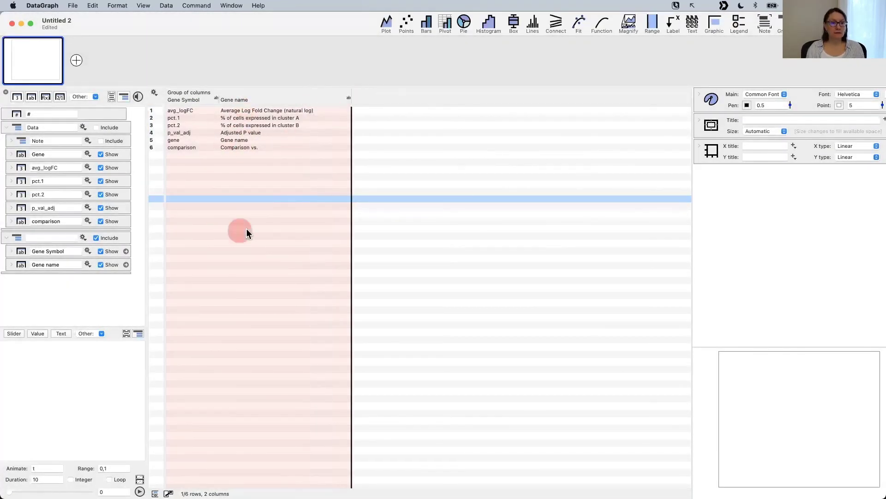
{"action": "left_click", "coordinate": [49, 239]}
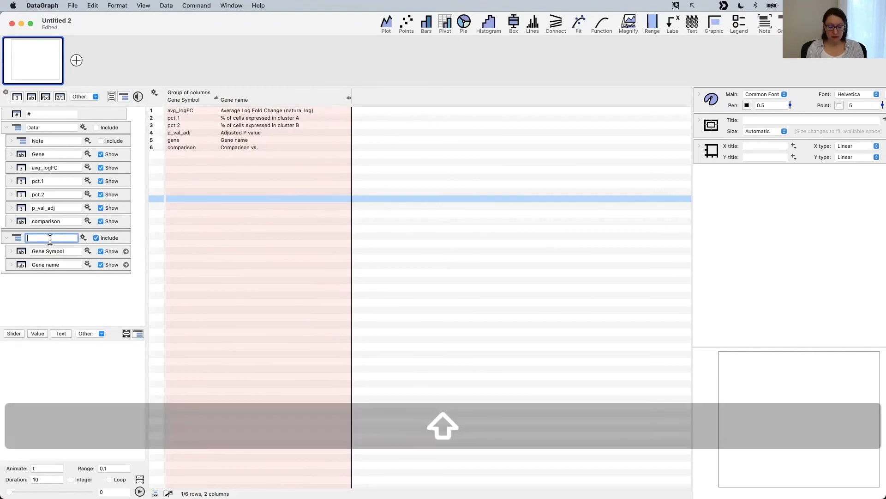
{"action": "type", "text": "Columns"}
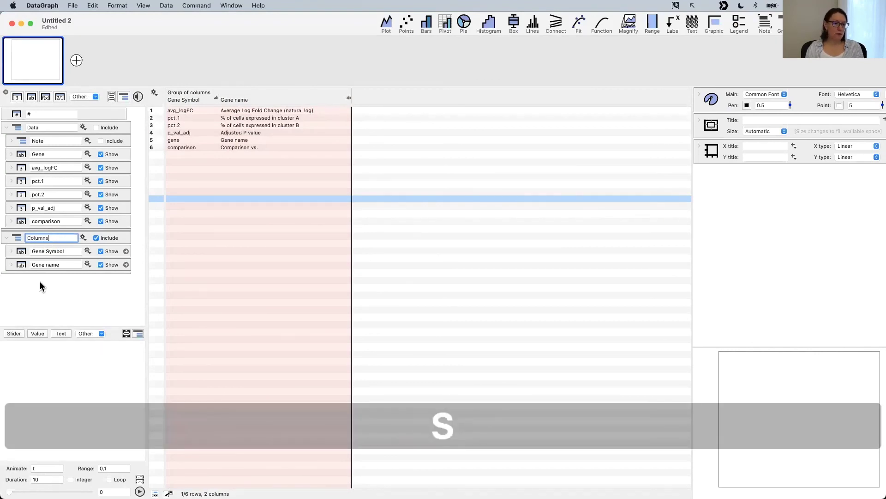
{"action": "left_click", "coordinate": [39, 285]}
{"action": "left_click", "coordinate": [10, 239]}
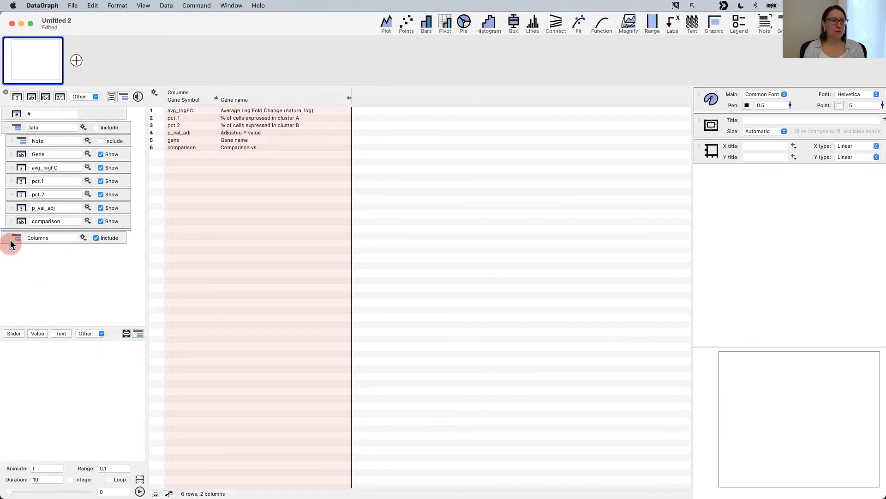
Step: Move the Columns group into the Data group above Note, and include Data but exclude Columns in the table
{"action": "left_click_drag", "start_coordinate": [11, 239], "coordinate": [13, 139]}
{"action": "left_click", "coordinate": [123, 142]}
{"action": "left_click", "coordinate": [111, 128]}
{"action": "left_click", "coordinate": [309, 170]}
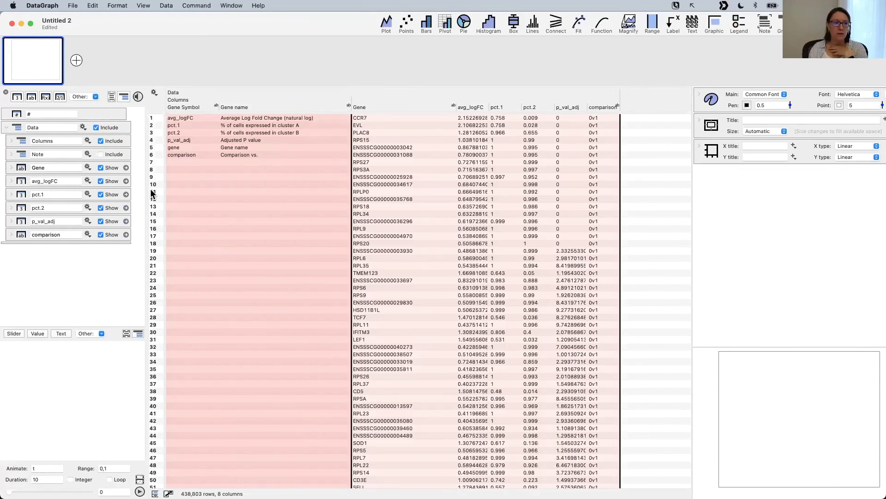
{"action": "left_click_drag", "start_coordinate": [135, 157], "coordinate": [125, 140]}
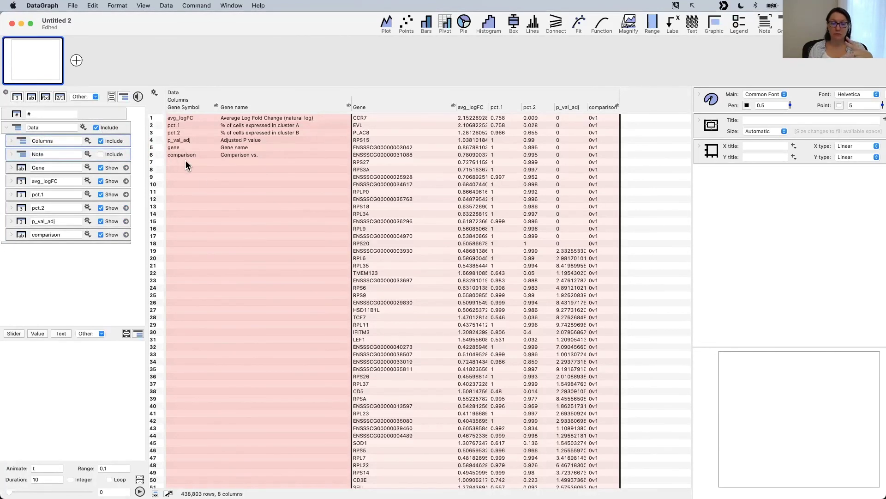
{"action": "left_click", "coordinate": [106, 140]}
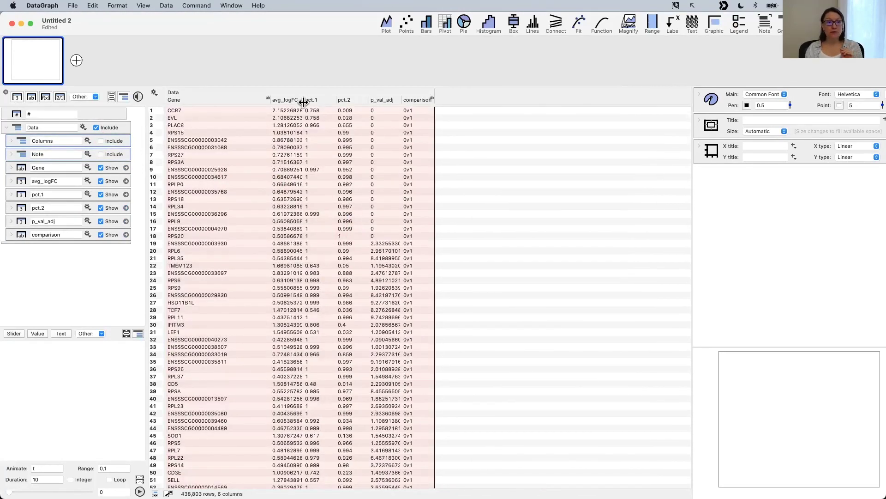
Step: Widen the avg_logFC column to fit its full values, and skim the first couple of hundred rows of gene names
{"action": "left_click_drag", "start_coordinate": [304, 101], "coordinate": [336, 102]}
{"action": "left_click", "coordinate": [392, 254]}
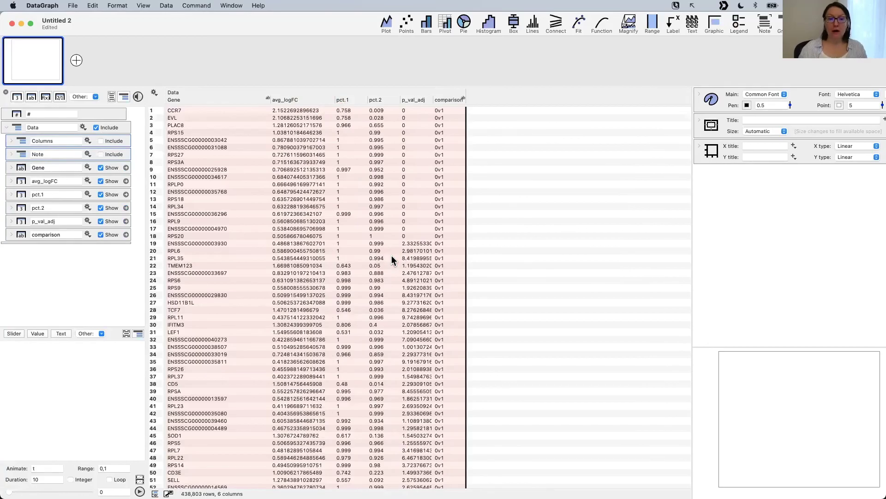
{"action": "scroll", "coordinate": [373, 402], "scroll_direction": "down", "scroll_amount": 5}
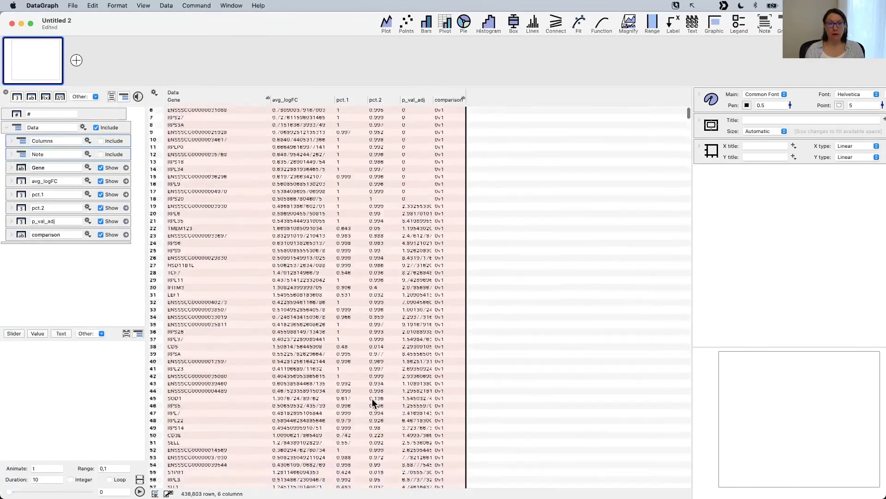
{"action": "scroll", "coordinate": [372, 399], "scroll_direction": "down", "scroll_amount": 20}
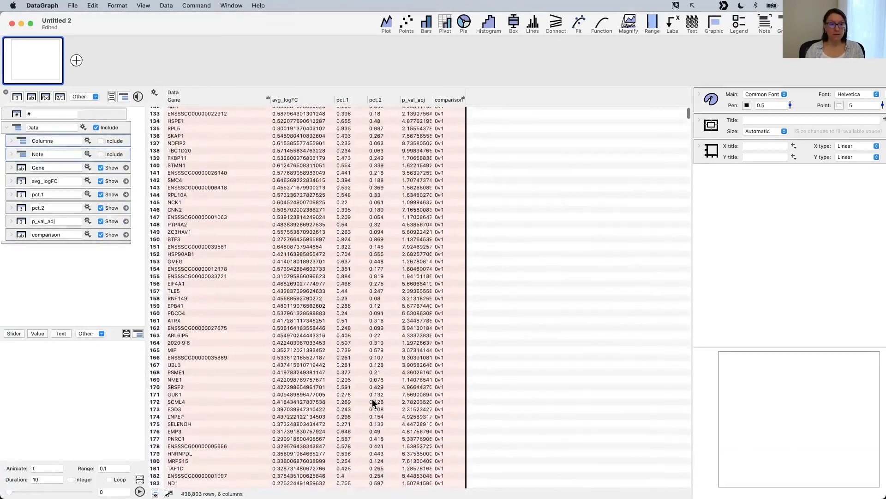
{"action": "scroll", "coordinate": [373, 403], "scroll_direction": "up", "scroll_amount": 20}
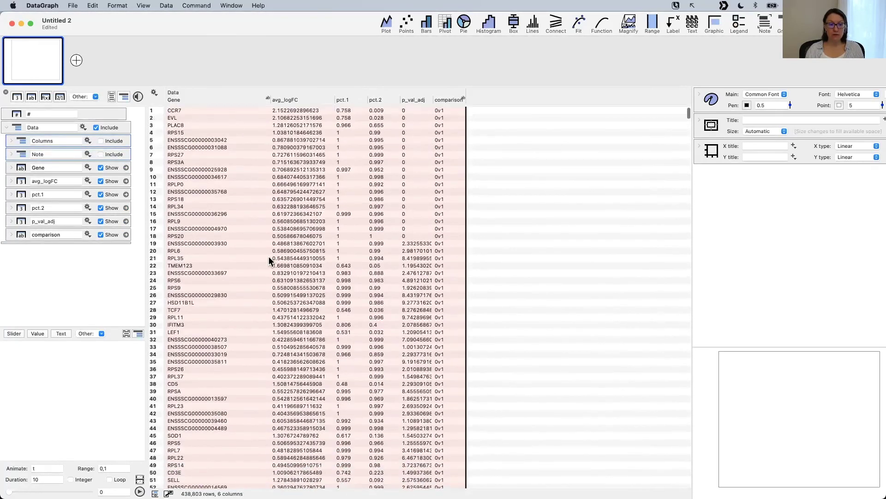
Step: Select the Gene column and open the search for the data table, ready for a search term
{"action": "left_click", "coordinate": [257, 186]}
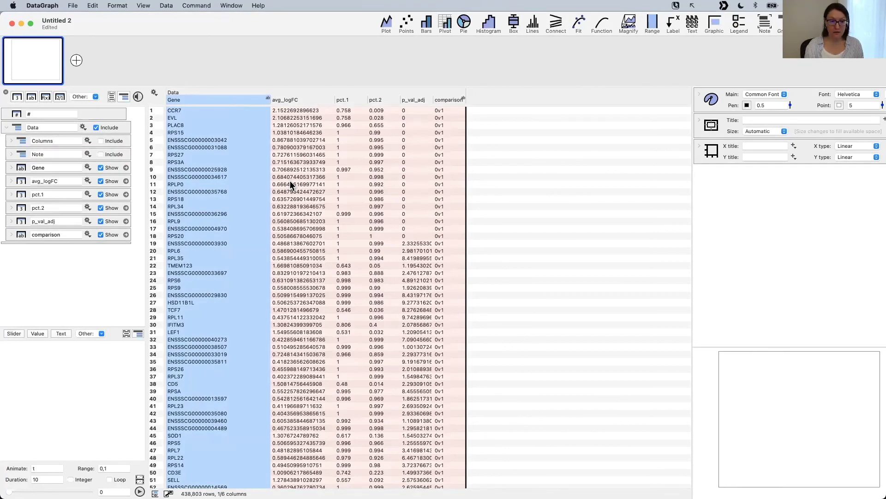
{"action": "key", "text": "super+f"}
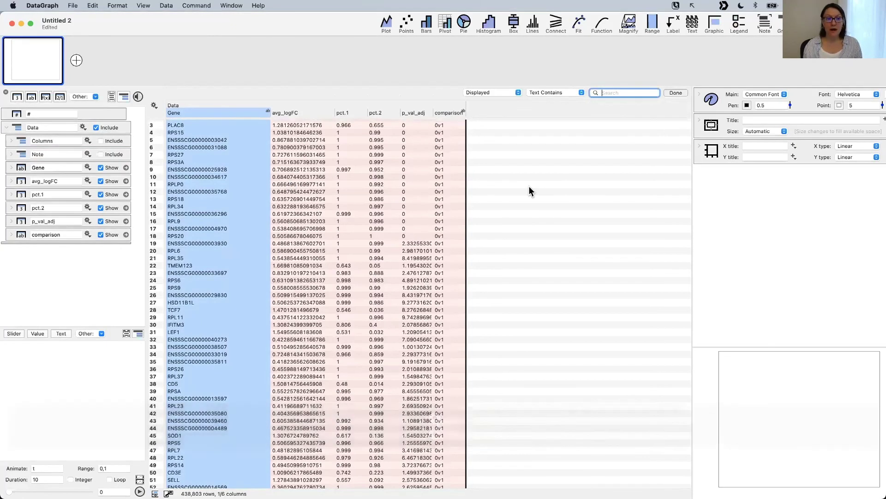
{"action": "key", "text": "ctrl+a"}
{"action": "left_click", "coordinate": [535, 181]}
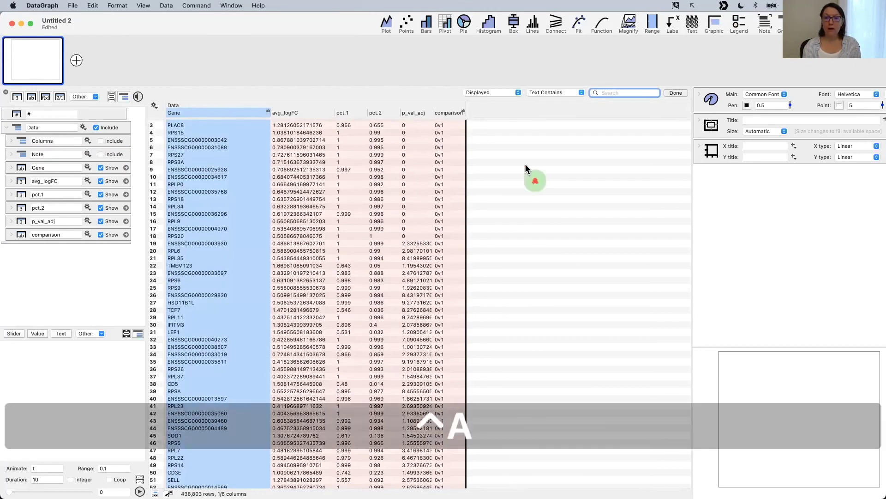
{"action": "mouse_move", "coordinate": [535, 180]}
{"action": "left_mouse_down"}
{"action": "mouse_move", "coordinate": [491, 110]}
{"action": "mouse_move", "coordinate": [518, 100]}
{"action": "mouse_move", "coordinate": [670, 106]}
{"action": "mouse_move", "coordinate": [508, 102]}
{"action": "mouse_move", "coordinate": [652, 101]}
{"action": "mouse_move", "coordinate": [517, 109]}
{"action": "mouse_move", "coordinate": [615, 101]}
{"action": "left_mouse_up"}
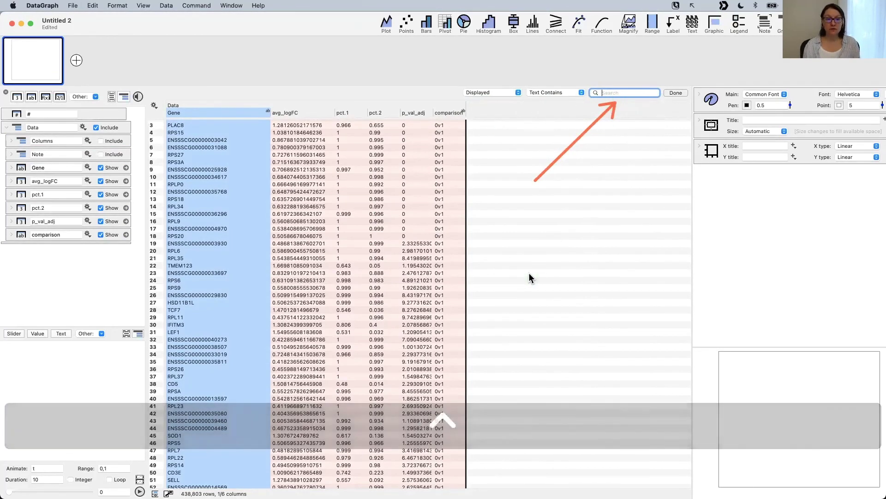
{"action": "left_click", "coordinate": [612, 93]}
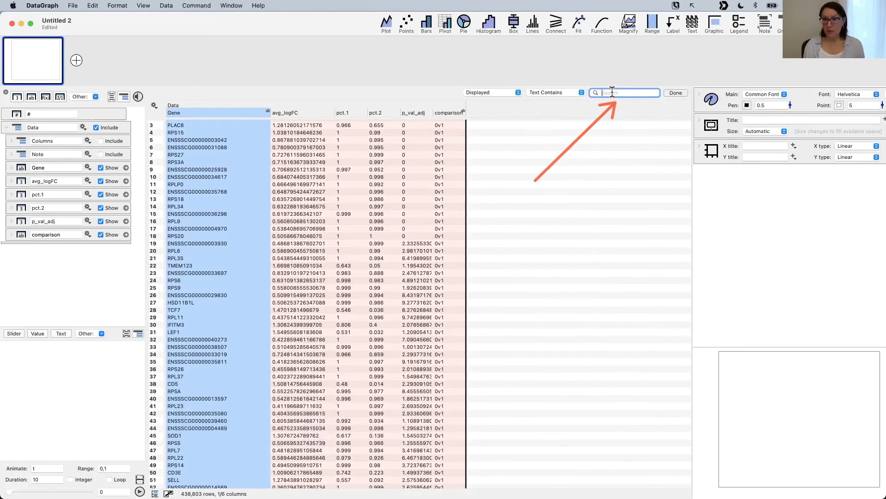
Step: Review the search's text and numerical match options and the columns it can be limited to, keeping Text Contains and Displayed
{"action": "left_click", "coordinate": [582, 92]}
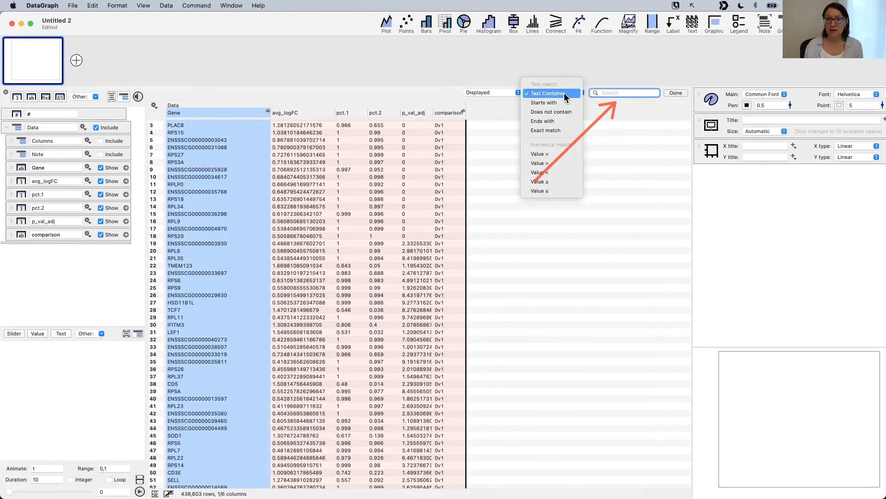
{"action": "left_click", "coordinate": [499, 92]}
{"action": "left_click", "coordinate": [499, 95]}
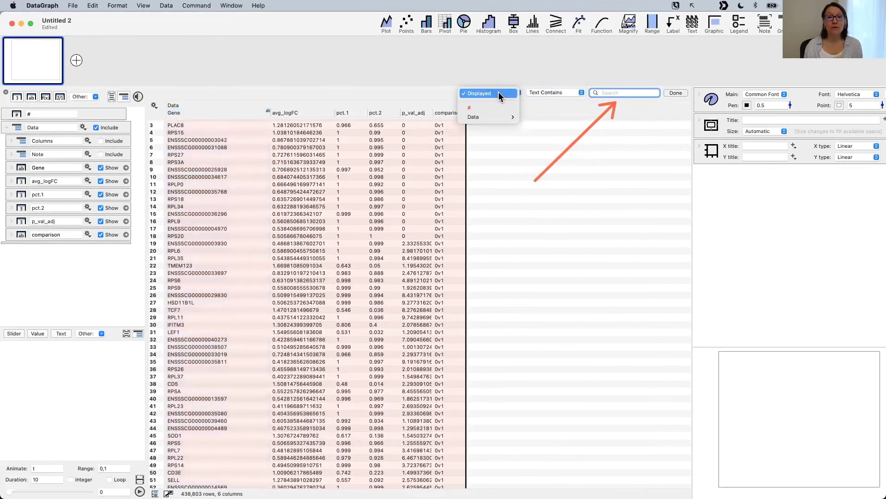
{"action": "left_click", "coordinate": [495, 89]}
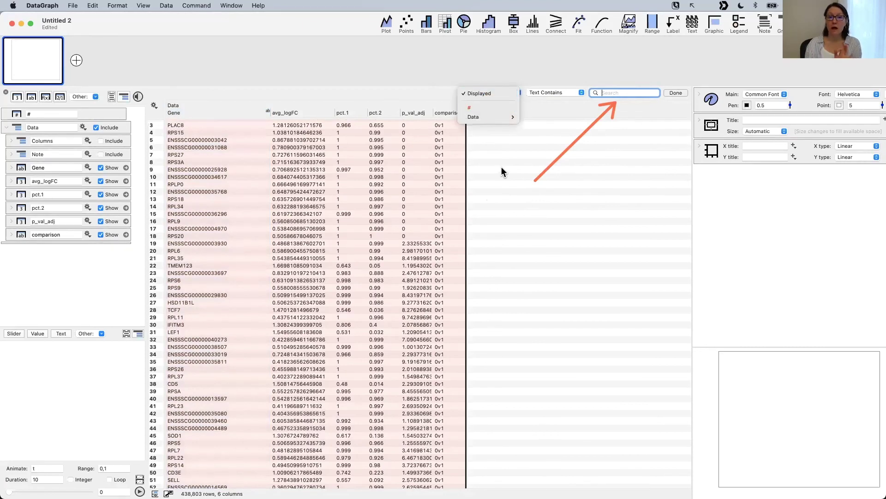
{"action": "mouse_move", "coordinate": [493, 115]}
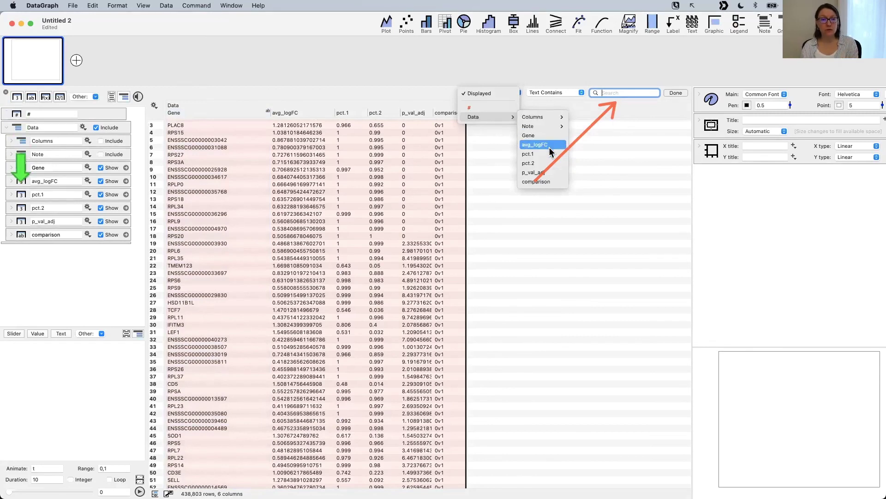
{"action": "mouse_move", "coordinate": [523, 114]}
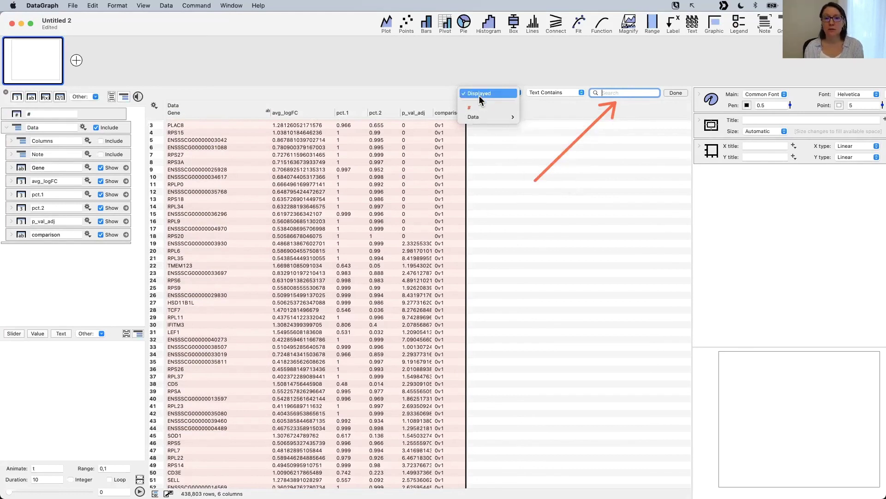
{"action": "left_click", "coordinate": [525, 101]}
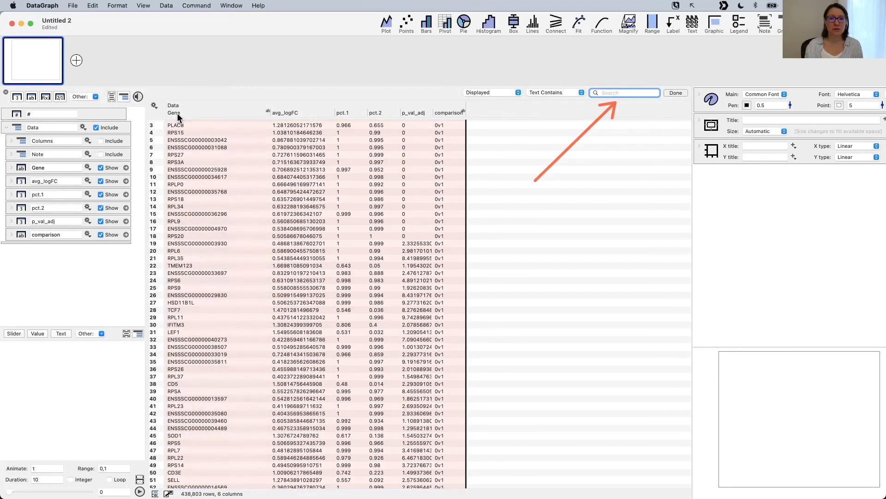
Step: Limit the search to the Gene column and filter for entries whose text contains ":"
{"action": "left_click_drag", "start_coordinate": [177, 112], "coordinate": [484, 90]}
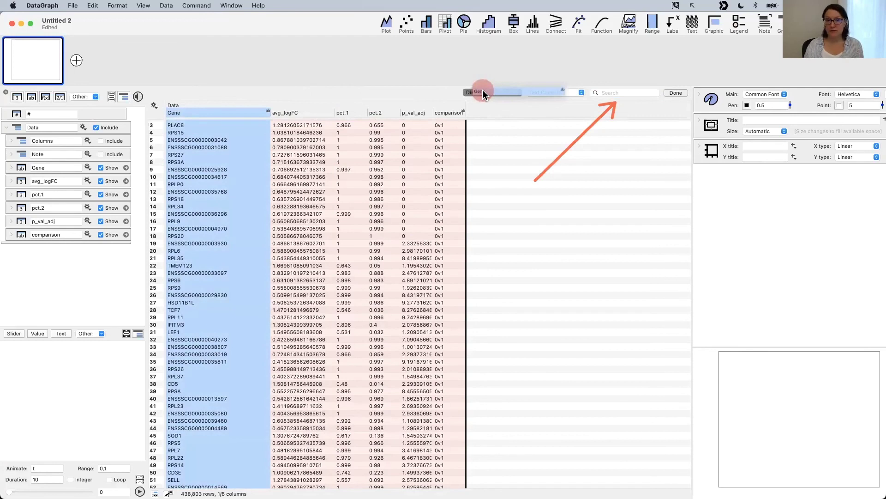
{"action": "left_click_drag", "start_coordinate": [483, 90], "coordinate": [483, 89]}
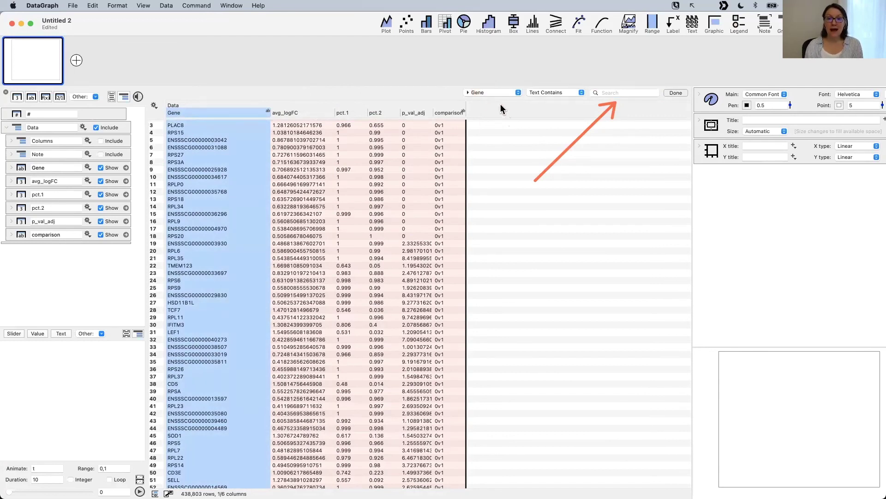
{"action": "left_click", "coordinate": [206, 162]}
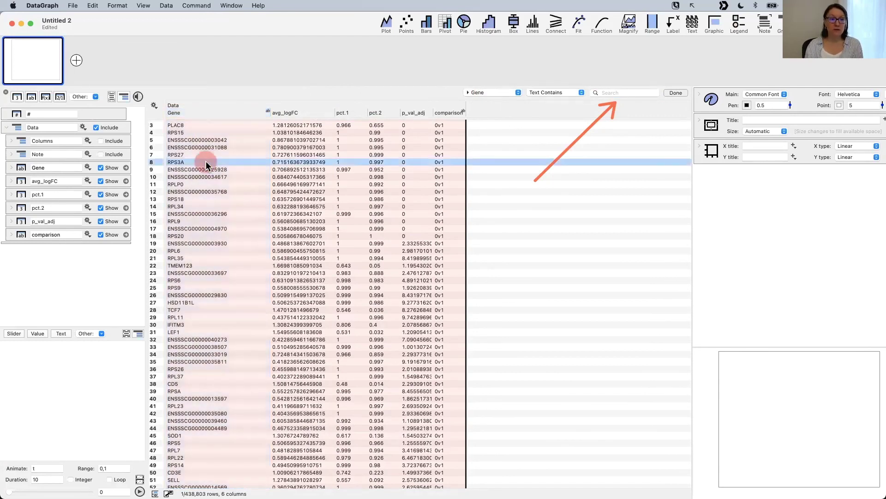
{"action": "left_click", "coordinate": [624, 93]}
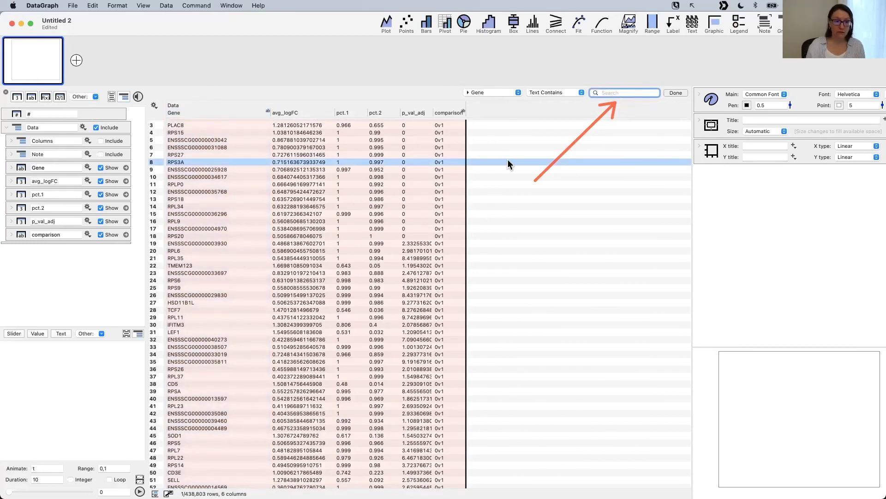
{"action": "type", "text": ":"}
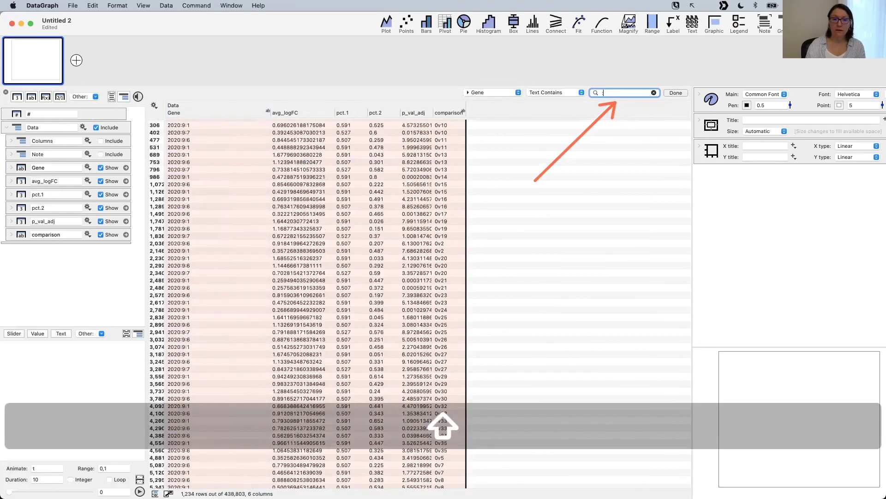
Step: Look through the filtered Gene entries for names converted to dates, starting from the first matching row
{"action": "left_click", "coordinate": [615, 218]}
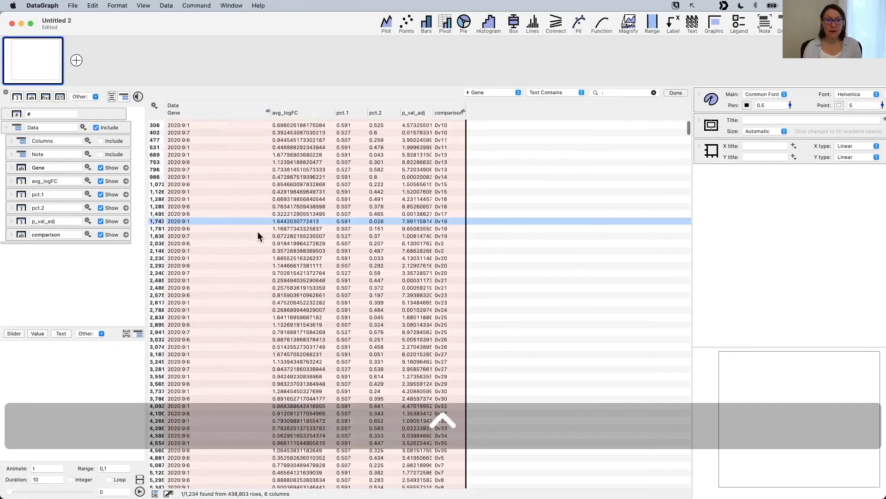
{"action": "scroll", "coordinate": [247, 286], "scroll_direction": "down", "scroll_amount": 2}
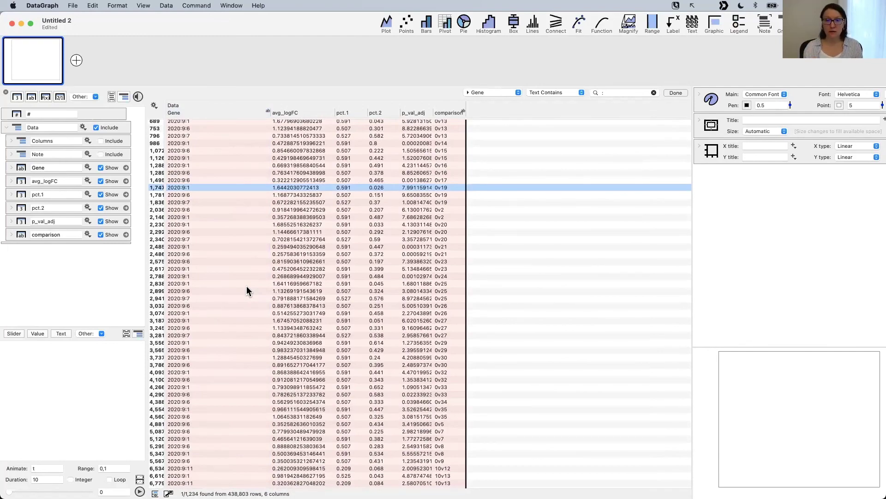
{"action": "scroll", "coordinate": [242, 353], "scroll_direction": "down", "scroll_amount": 7}
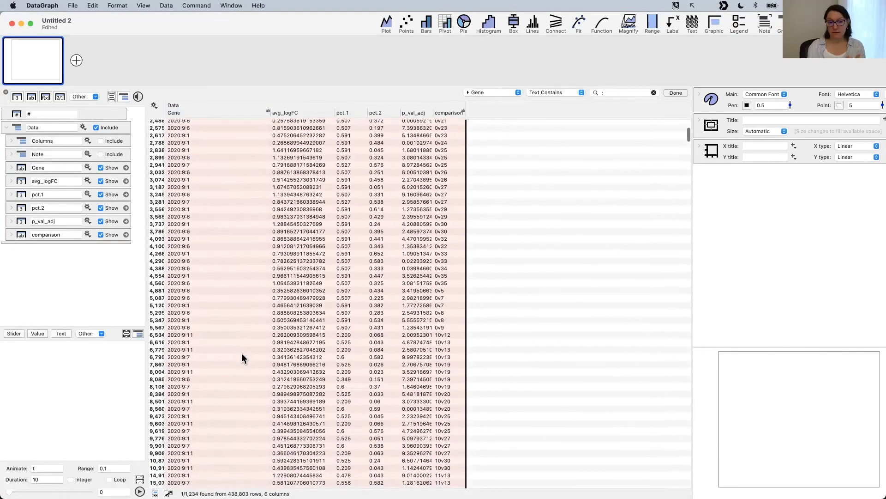
{"action": "scroll", "coordinate": [242, 358], "scroll_direction": "down", "scroll_amount": 1}
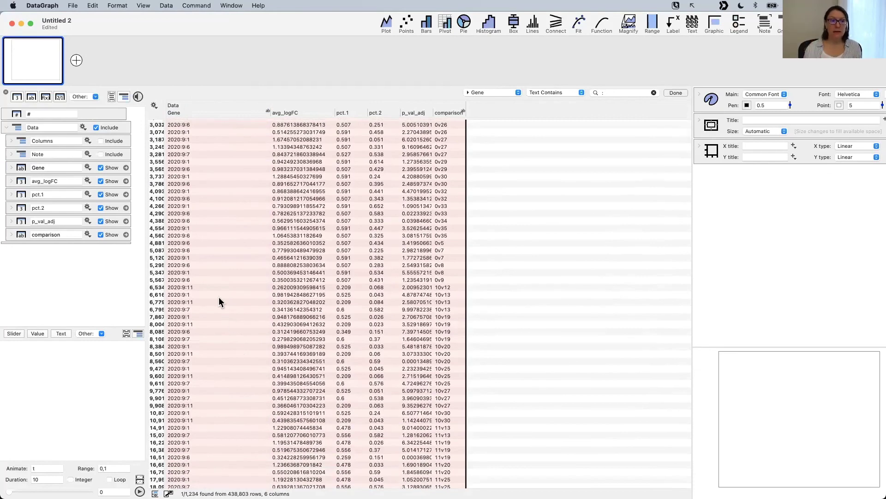
{"action": "scroll", "coordinate": [219, 297], "scroll_direction": "up", "scroll_amount": 12}
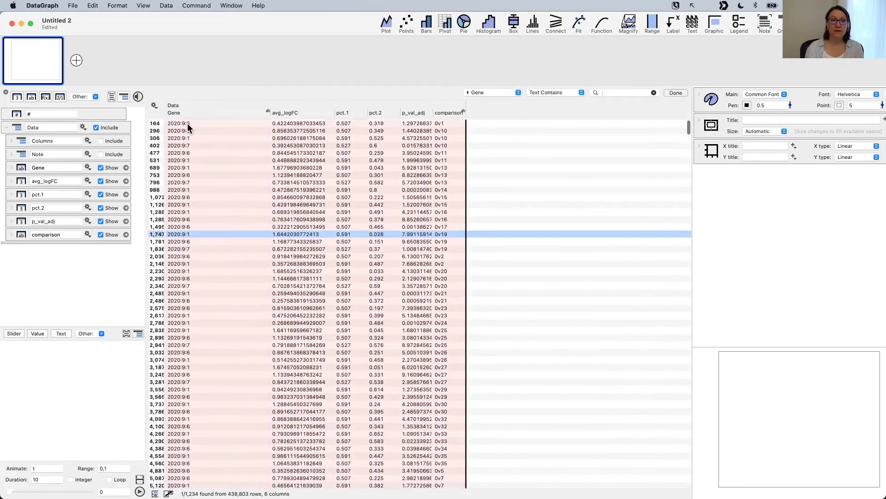
{"action": "left_click", "coordinate": [187, 124]}
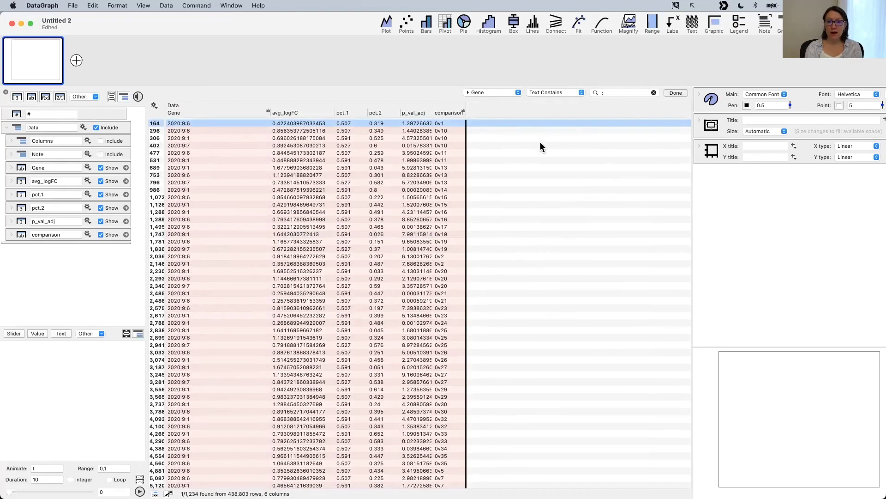
{"action": "scroll", "coordinate": [541, 404], "scroll_direction": "down", "scroll_amount": 4}
{"action": "scroll", "coordinate": [541, 404], "scroll_direction": "down", "scroll_amount": 3}
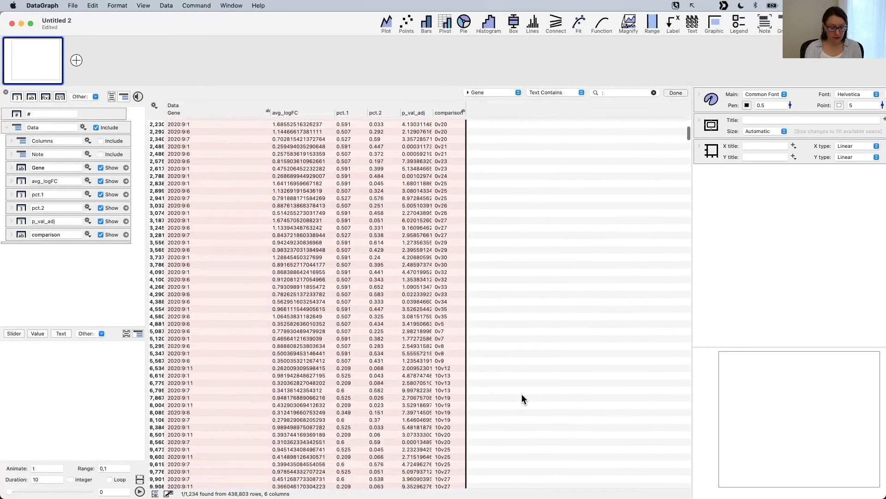
Step: Check how many rows match the colon search, and compare the altered gene names further down the filtered list
{"action": "key", "text": "ctrl+a"}
{"action": "left_click_drag", "start_coordinate": [282, 323], "coordinate": [194, 487]}
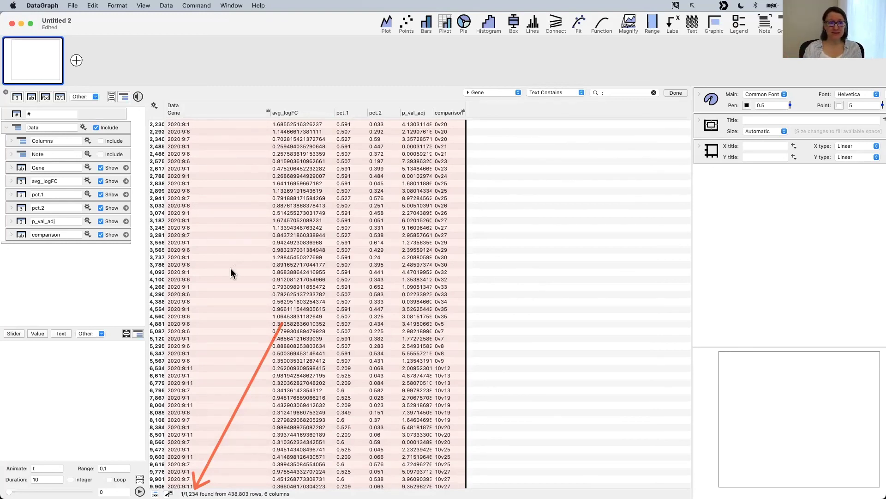
{"action": "scroll", "coordinate": [230, 272], "scroll_direction": "down", "scroll_amount": 20}
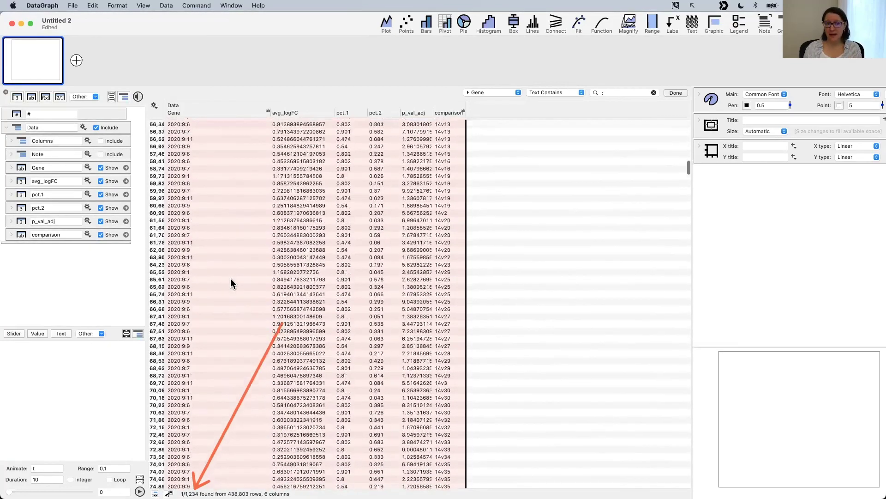
{"action": "scroll", "coordinate": [230, 278], "scroll_direction": "up", "scroll_amount": 20}
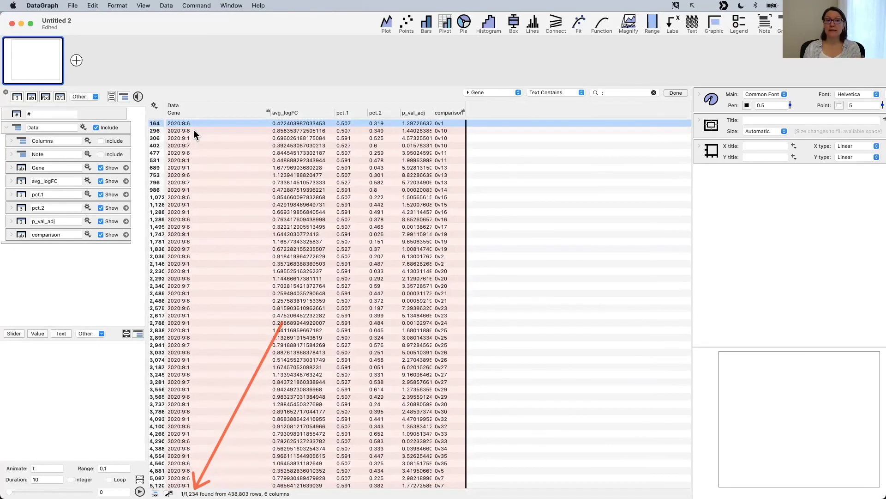
{"action": "key", "text": "ctrl+x"}
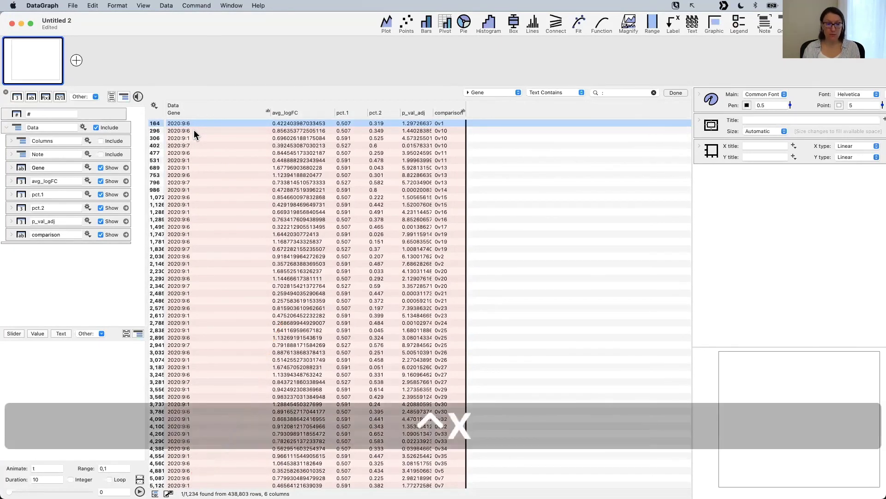
{"action": "left_click", "coordinate": [213, 227]}
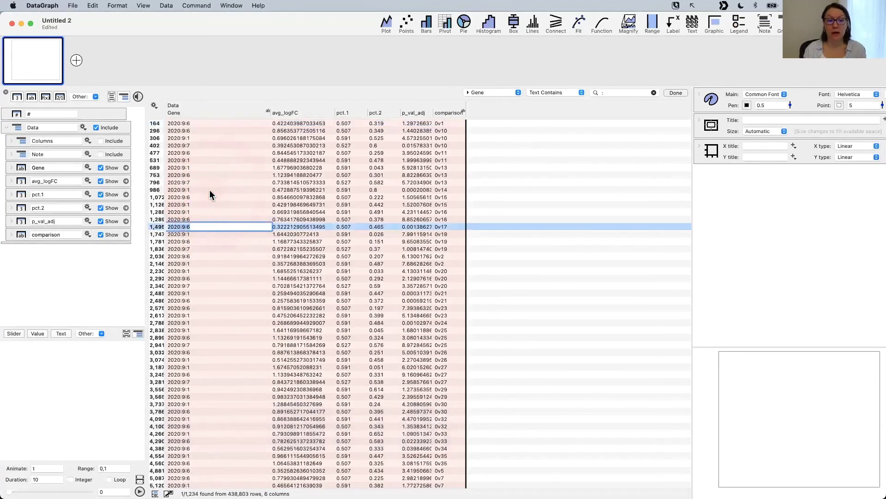
{"action": "left_click", "coordinate": [186, 169]}
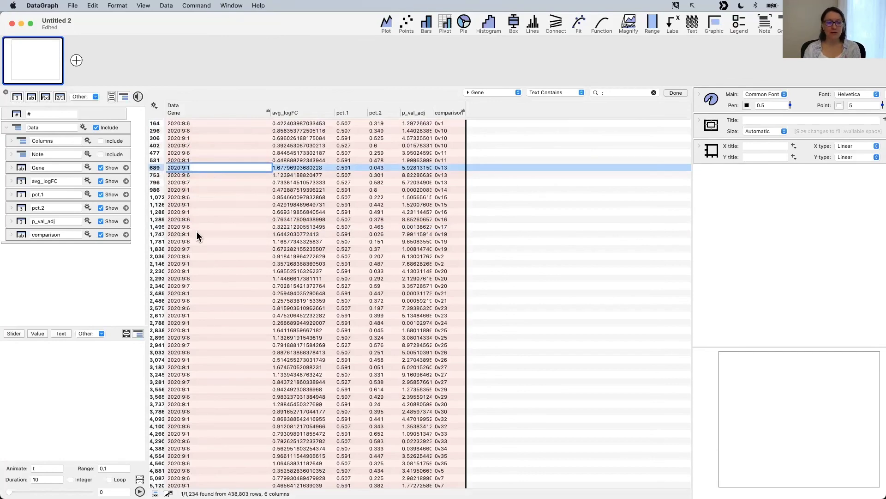
{"action": "scroll", "coordinate": [201, 383], "scroll_direction": "down", "scroll_amount": 15}
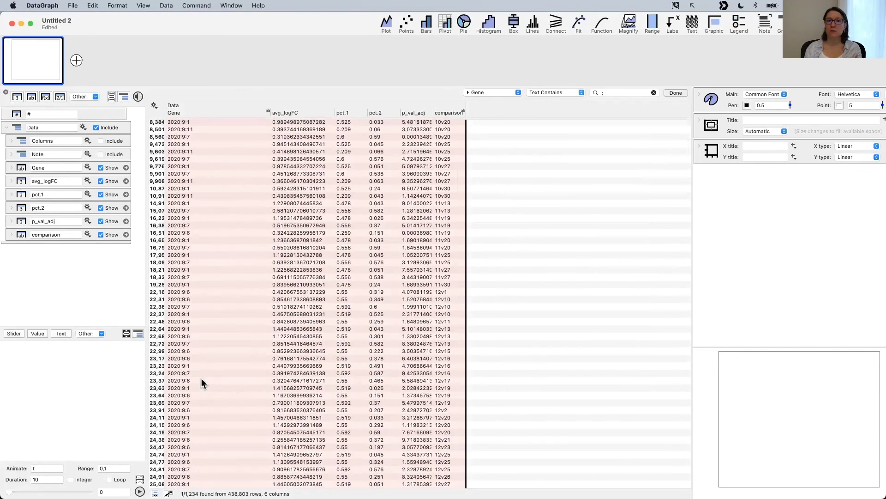
{"action": "scroll", "coordinate": [202, 383], "scroll_direction": "down", "scroll_amount": 3}
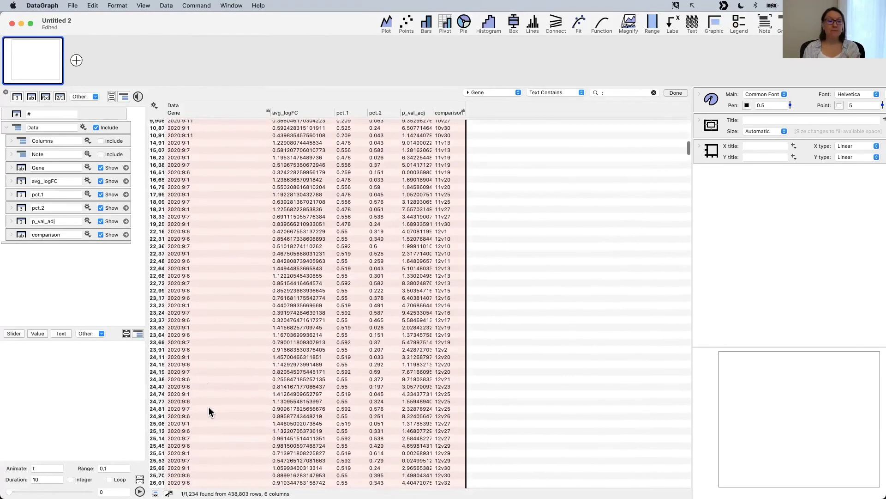
Step: Finish checking the filtered genes, close the colon search to show all rows, and widen the graph area beside the table
{"action": "scroll", "coordinate": [209, 408], "scroll_direction": "down", "scroll_amount": 5}
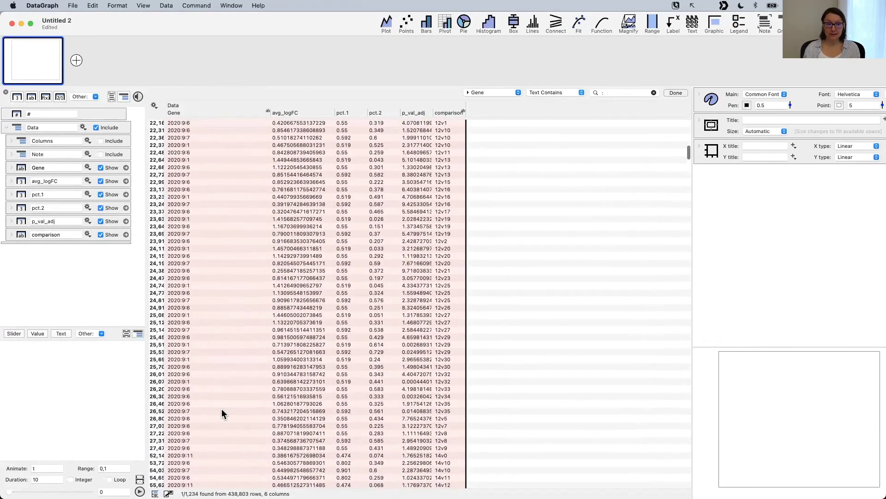
{"action": "scroll", "coordinate": [221, 408], "scroll_direction": "up", "scroll_amount": 20}
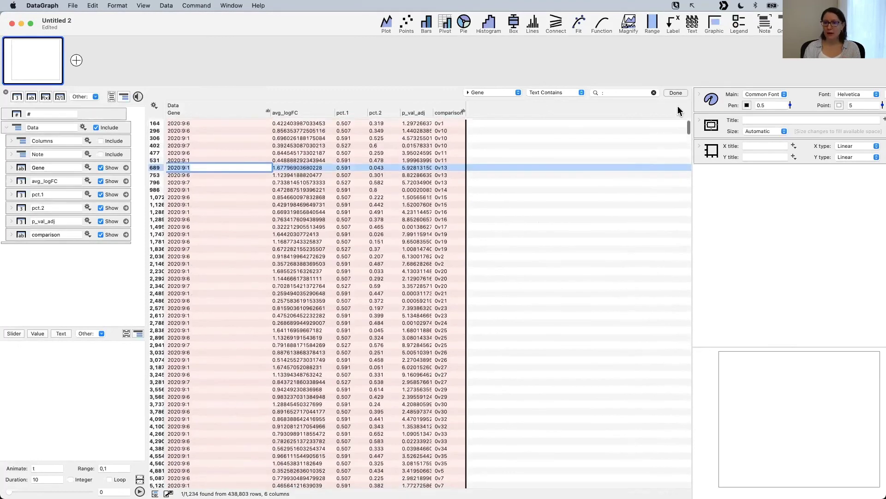
{"action": "left_click", "coordinate": [675, 92]}
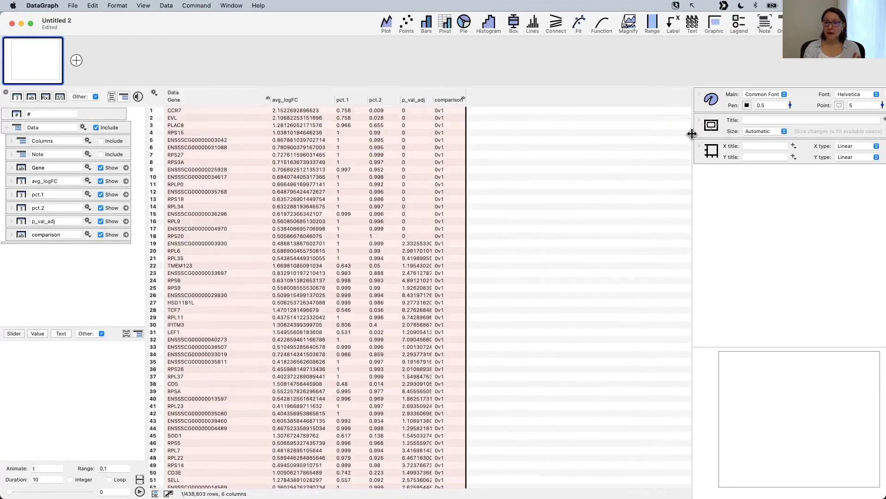
{"action": "left_click_drag", "start_coordinate": [693, 134], "coordinate": [487, 298]}
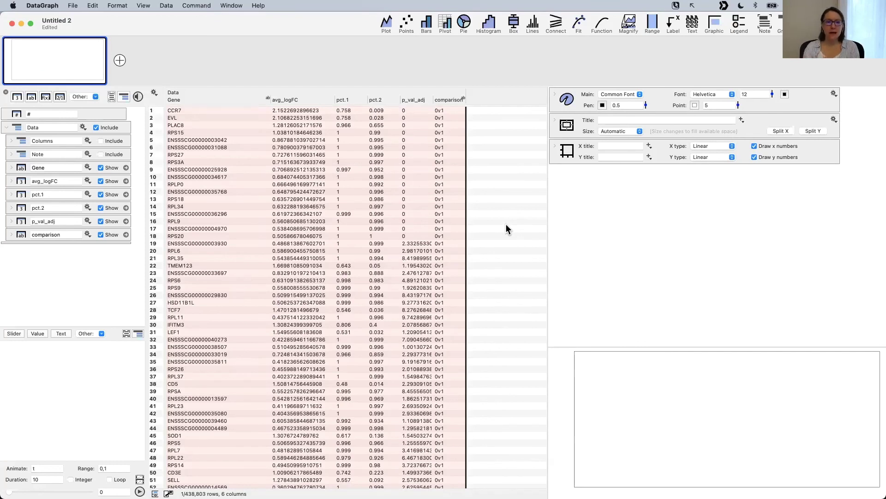
Step: Preview the pct.1 and pct.2 columns together in an enlarged QuickGraph, examine the scatter, and close the preview
{"action": "left_click", "coordinate": [354, 101]}
{"action": "left_click", "coordinate": [371, 99], "text": "shift"}
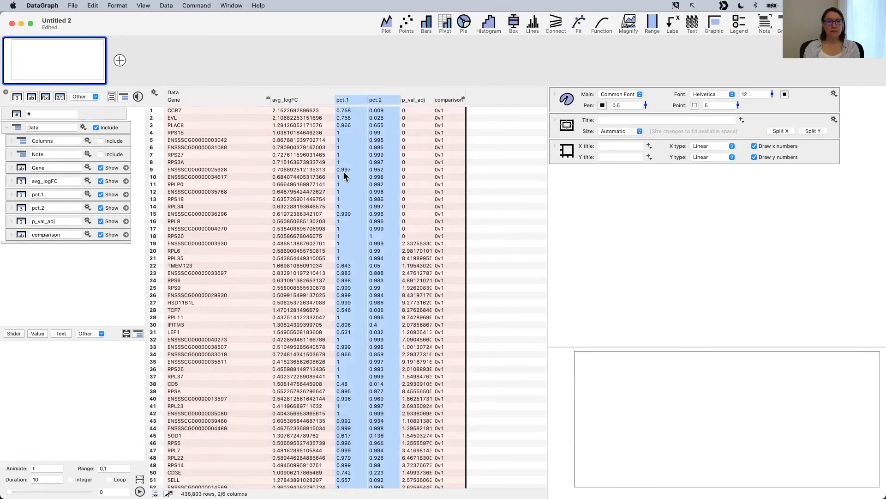
{"action": "key", "text": "space"}
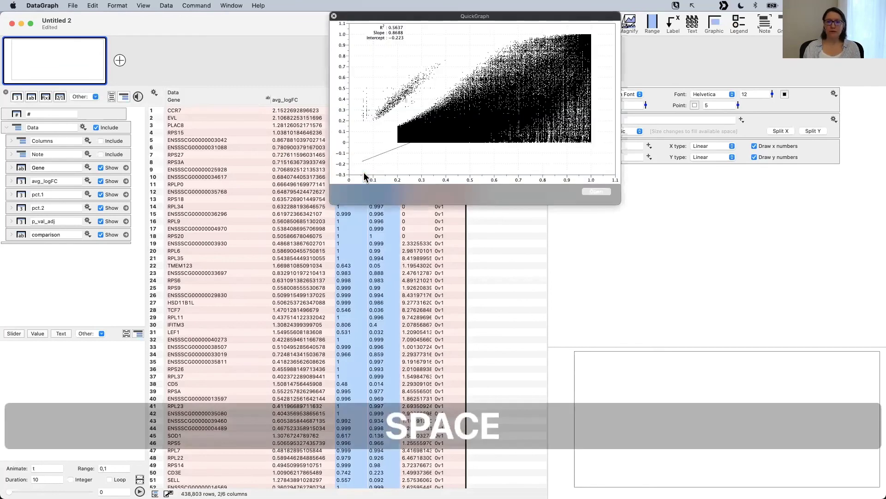
{"action": "left_click_drag", "start_coordinate": [384, 195], "coordinate": [418, 285]}
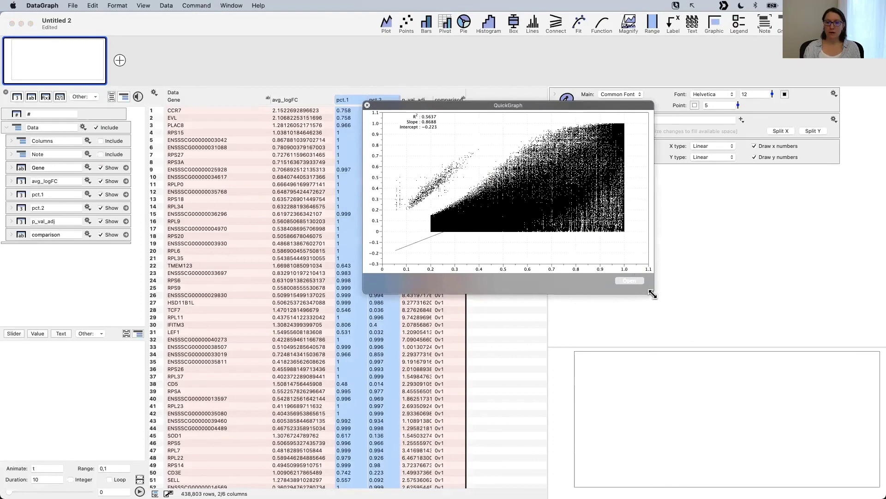
{"action": "left_click_drag", "start_coordinate": [651, 287], "coordinate": [705, 445]}
{"action": "left_click", "coordinate": [610, 199]}
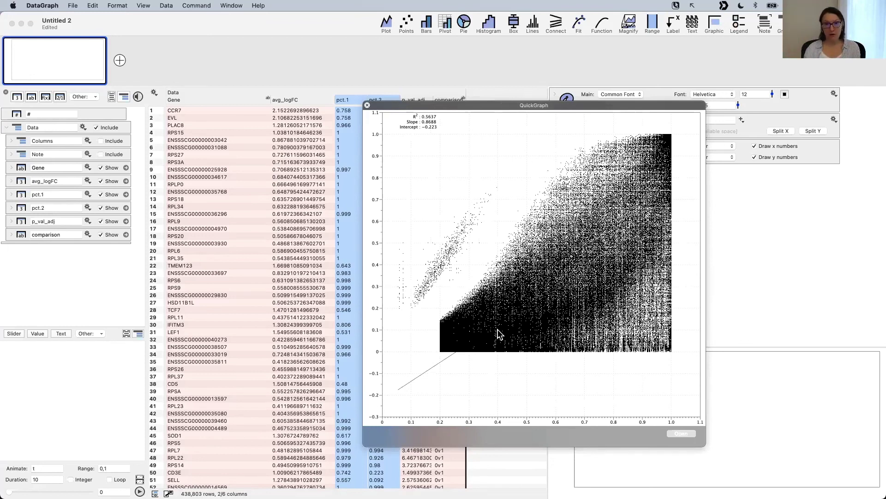
{"action": "left_click", "coordinate": [367, 106]}
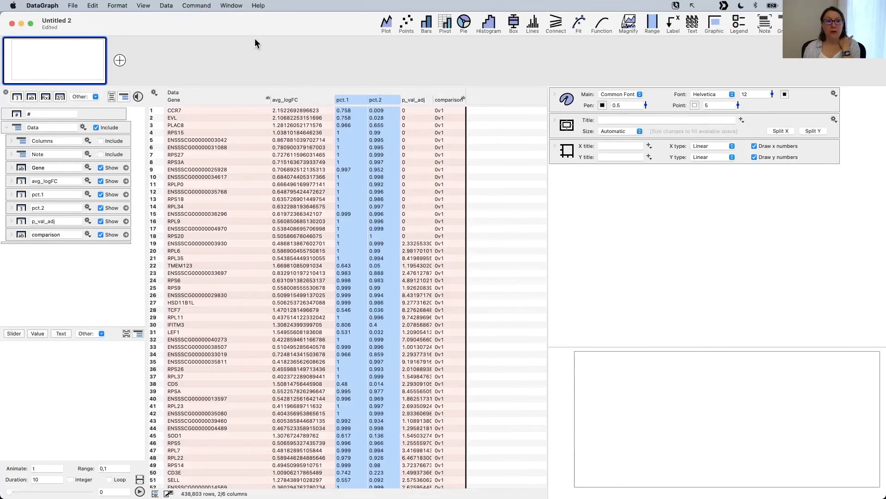
Step: Add a Points command with pct.1 as X and pct.2 as Y, and enlarge the drawing area, keeping the open-circle marker
{"action": "left_click", "coordinate": [196, 6]}
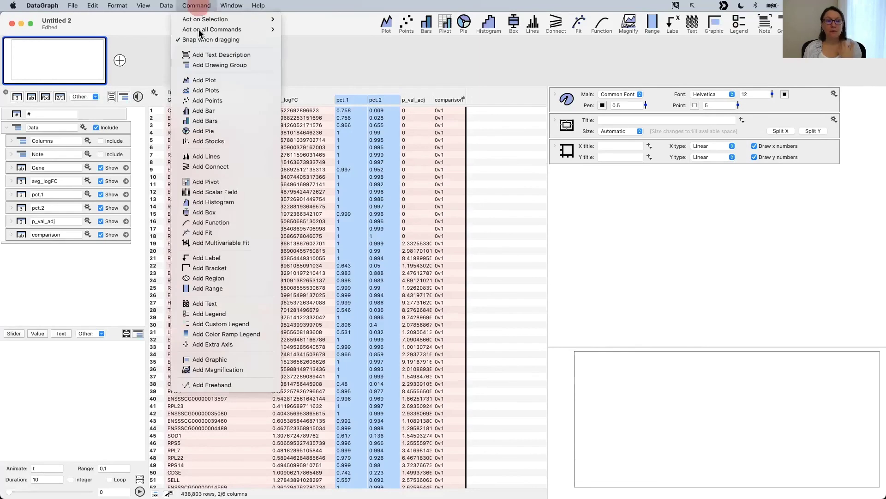
{"action": "left_click", "coordinate": [204, 101]}
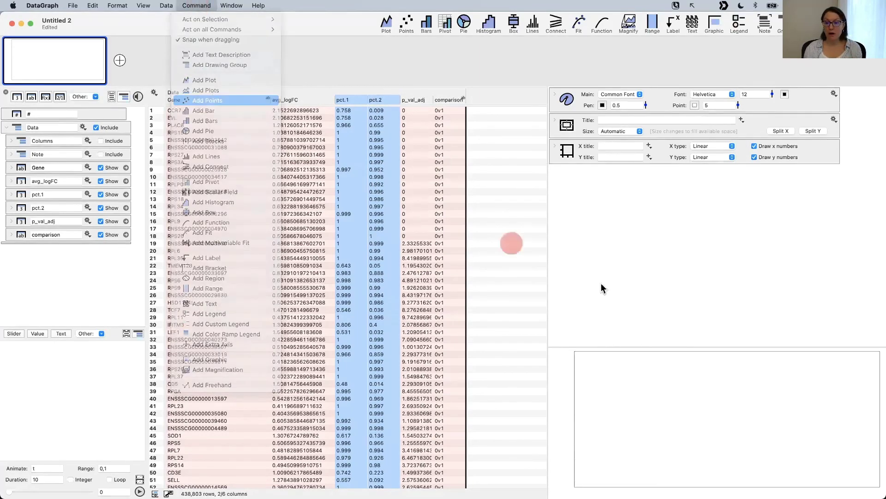
{"action": "left_click_drag", "start_coordinate": [629, 347], "coordinate": [619, 237]}
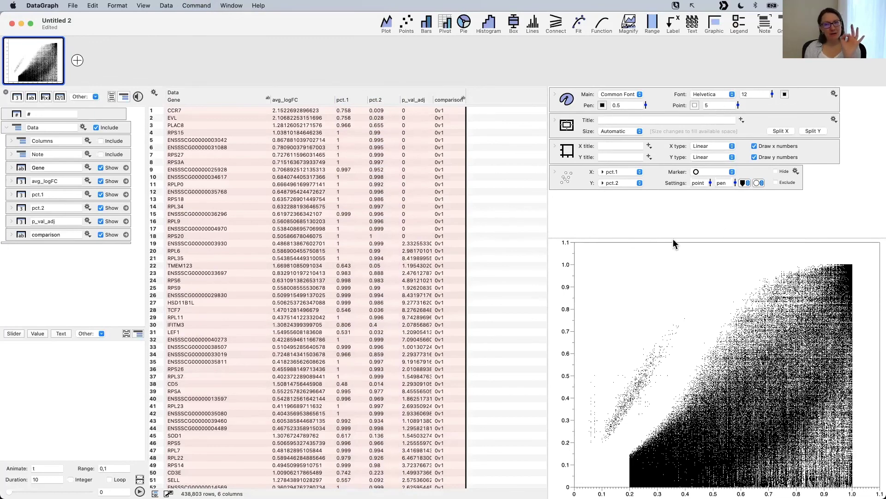
{"action": "left_click", "coordinate": [705, 171]}
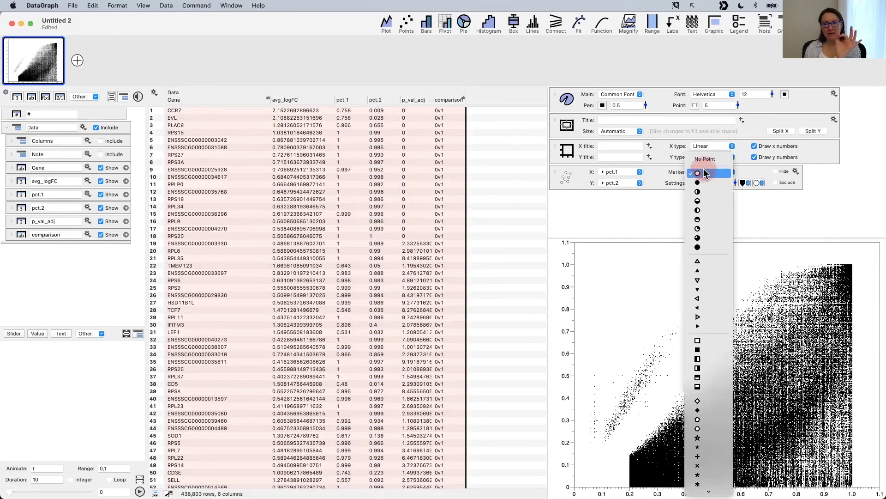
{"action": "left_click", "coordinate": [740, 254]}
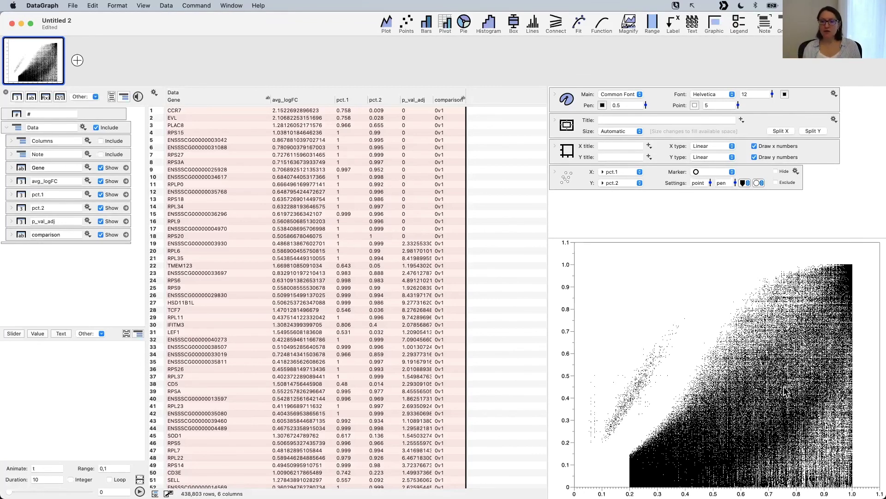
Step: Duplicate the Points command for pct.1 and pct.2 directly below the original and expand the copy's detailed settings
{"action": "left_click", "coordinate": [570, 178]}
{"action": "left_click", "coordinate": [609, 204]}
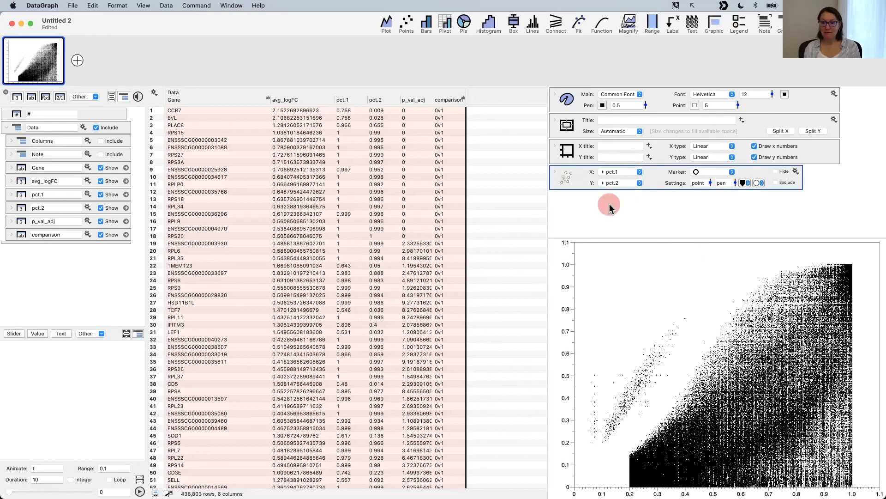
{"action": "left_click", "coordinate": [575, 181]}
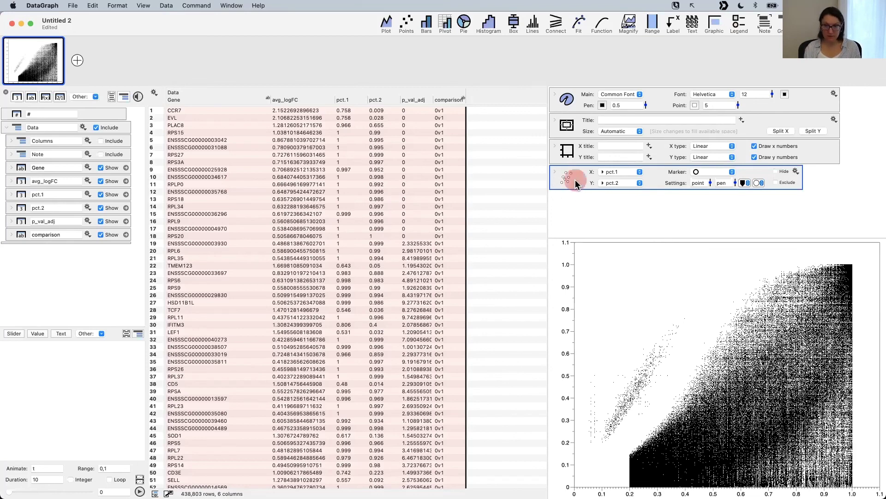
{"action": "left_click_drag", "start_coordinate": [575, 182], "coordinate": [583, 215]}
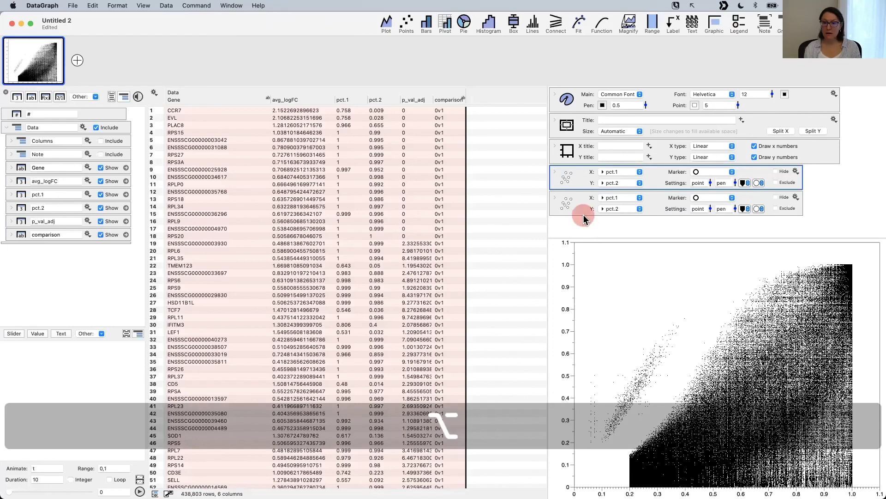
{"action": "left_click", "coordinate": [554, 195]}
{"action": "left_click", "coordinate": [709, 193]}
{"action": "scroll", "coordinate": [701, 143], "scroll_direction": "up", "scroll_amount": 2}
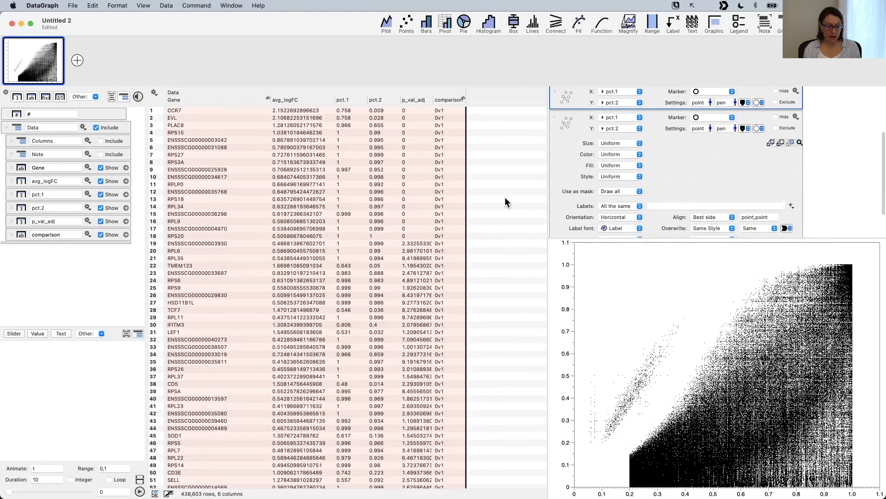
Step: Mask the duplicated Points command by the Gene column, including only values that match "*:*"
{"action": "key", "text": "ctrl"}
{"action": "key", "text": "ctrl+a"}
{"action": "left_click_drag", "start_coordinate": [494, 200], "coordinate": [558, 193]}
{"action": "key", "text": "ctrl"}
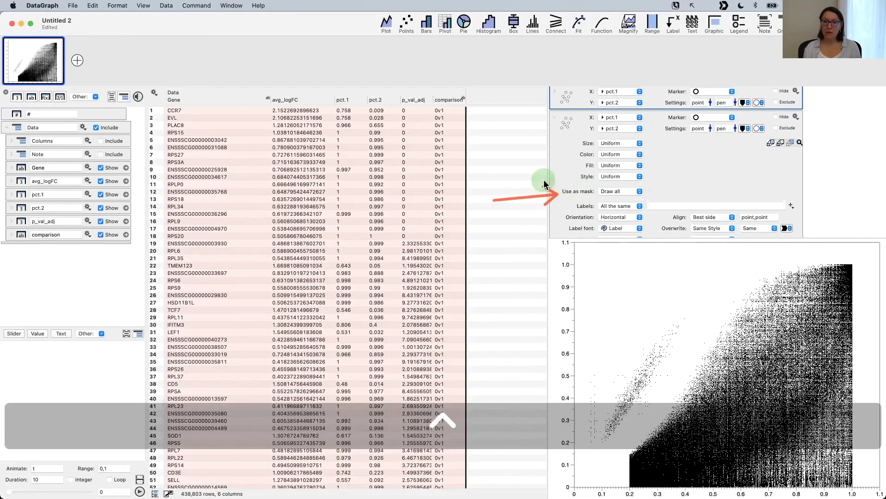
{"action": "left_click_drag", "start_coordinate": [257, 104], "coordinate": [614, 191]}
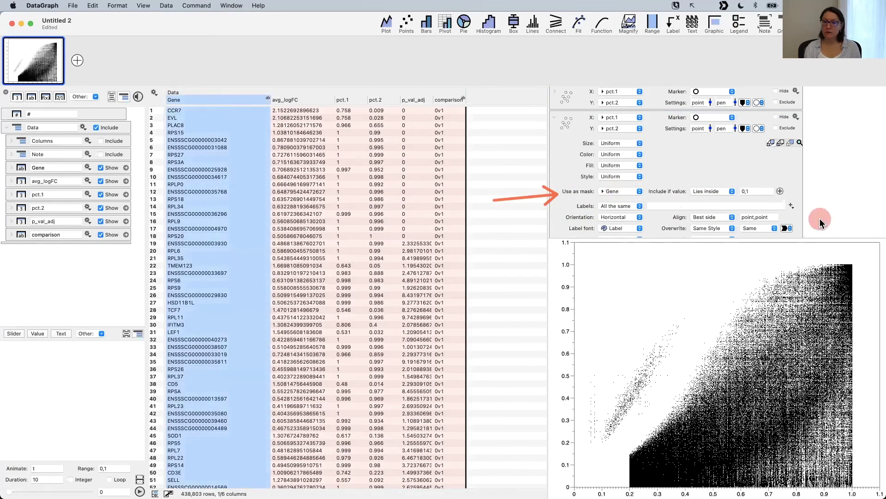
{"action": "left_click", "coordinate": [708, 191]}
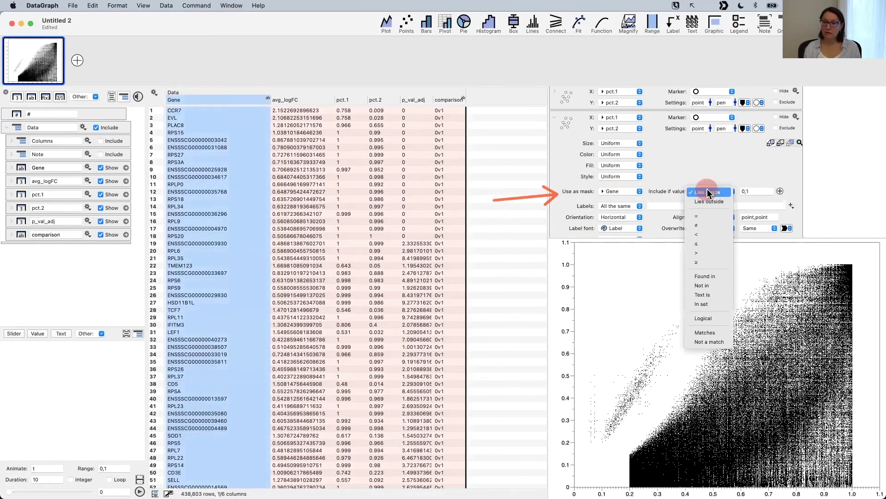
{"action": "left_click", "coordinate": [709, 333]}
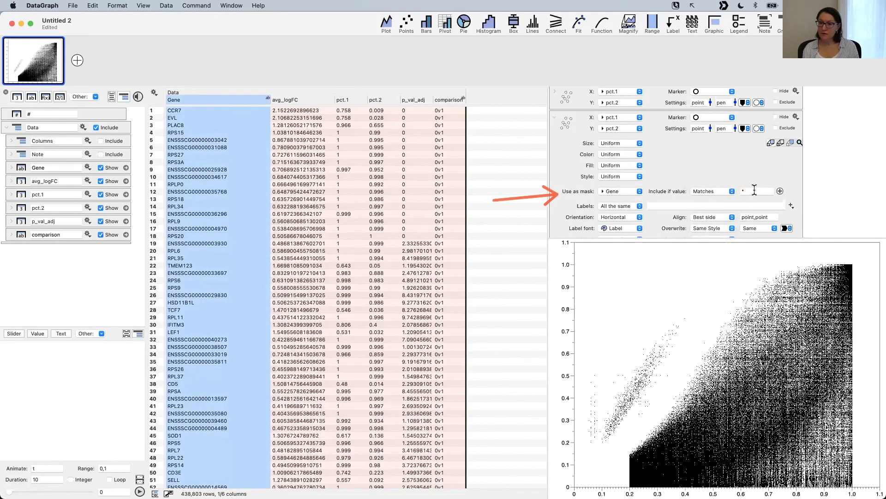
{"action": "left_click", "coordinate": [754, 190]}
{"action": "type", "text": "*"}
{"action": "key", "text": "shift"}
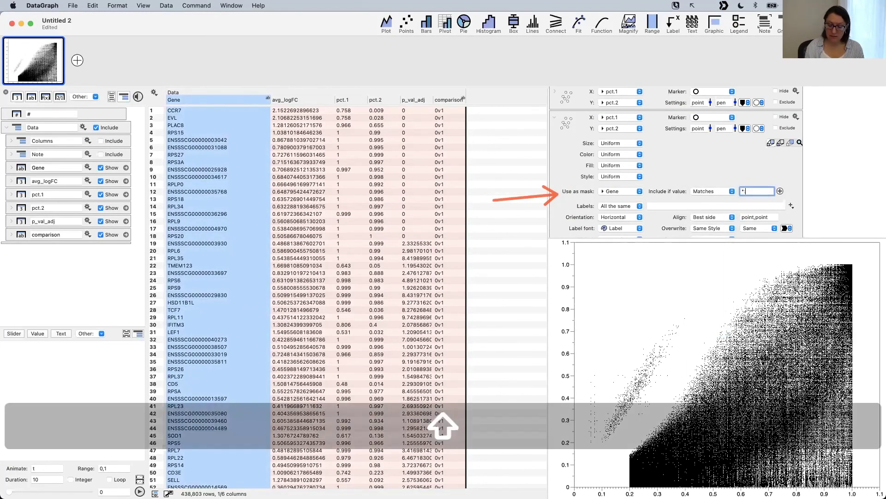
{"action": "type", "text": ":*"}
{"action": "key", "text": "Return"}
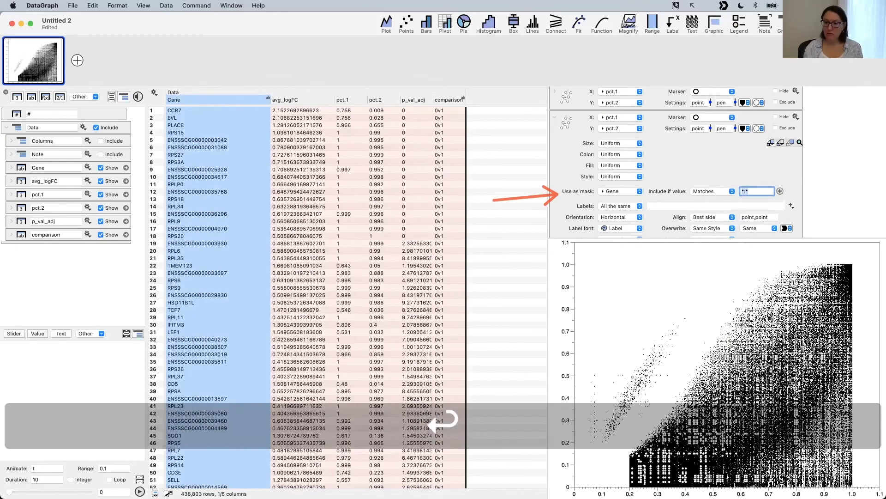
Step: Try Line Color 1 and Line Color 5 as the fill of the masked points, and undo these color changes
{"action": "left_click", "coordinate": [751, 177]}
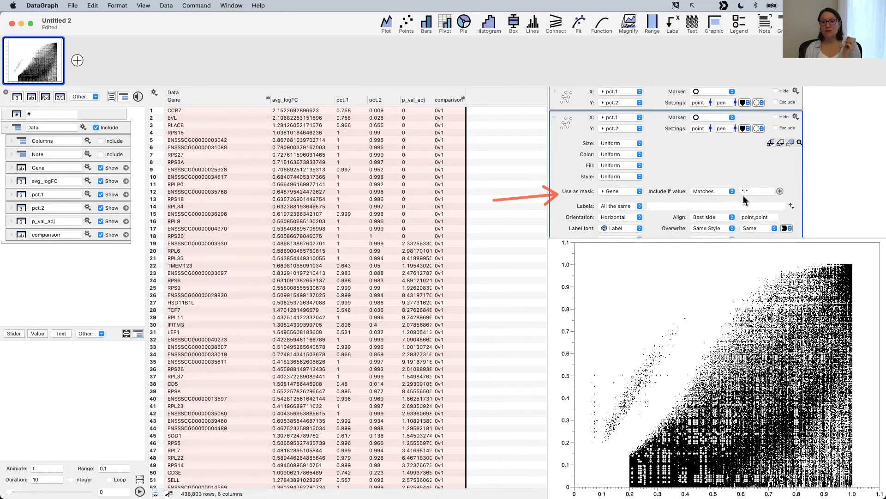
{"action": "left_click", "coordinate": [758, 129]}
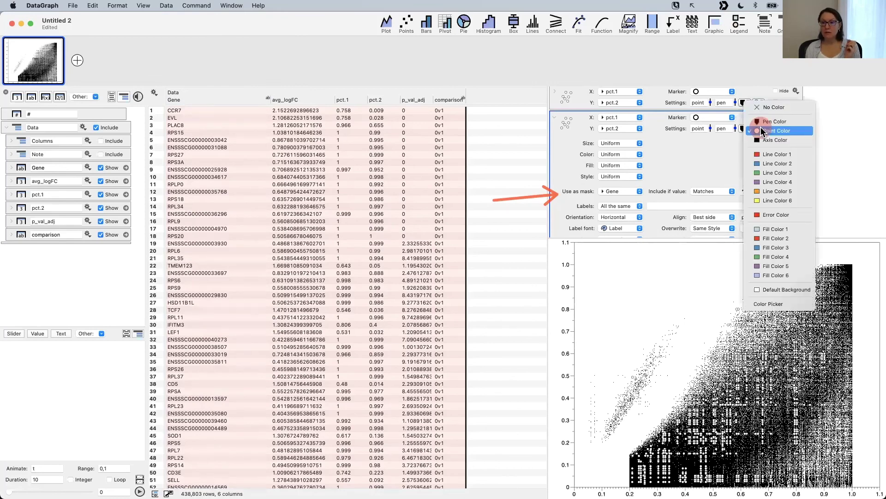
{"action": "left_click", "coordinate": [767, 154]}
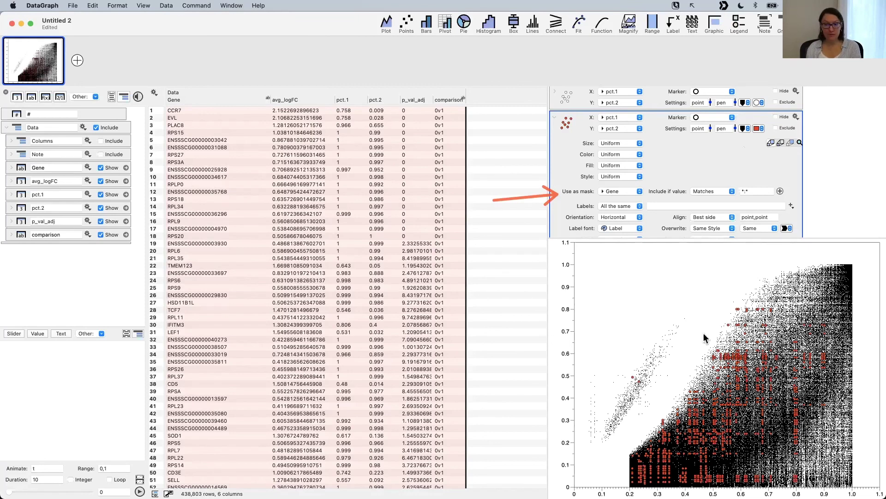
{"action": "left_click", "coordinate": [759, 129]}
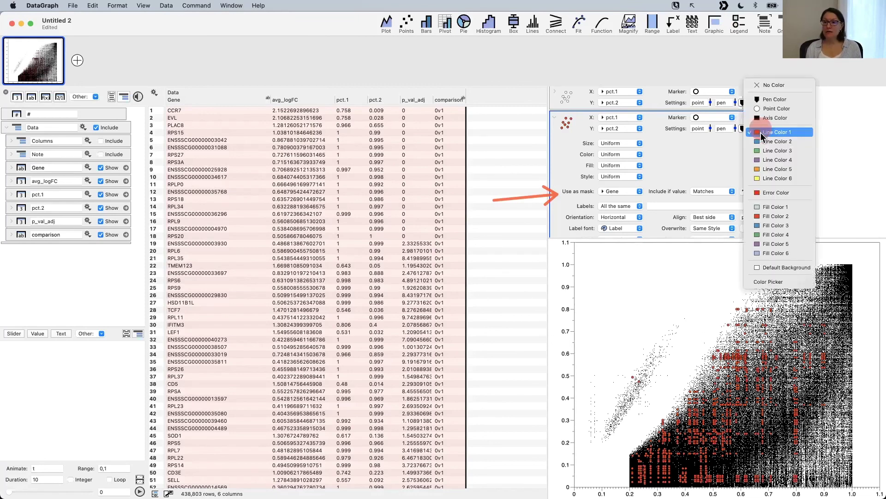
{"action": "left_click", "coordinate": [763, 169]}
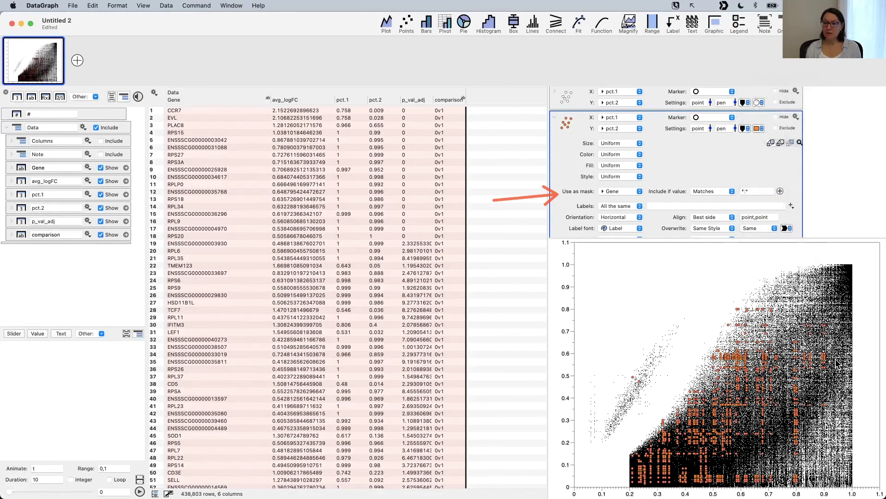
{"action": "left_click", "coordinate": [759, 129]}
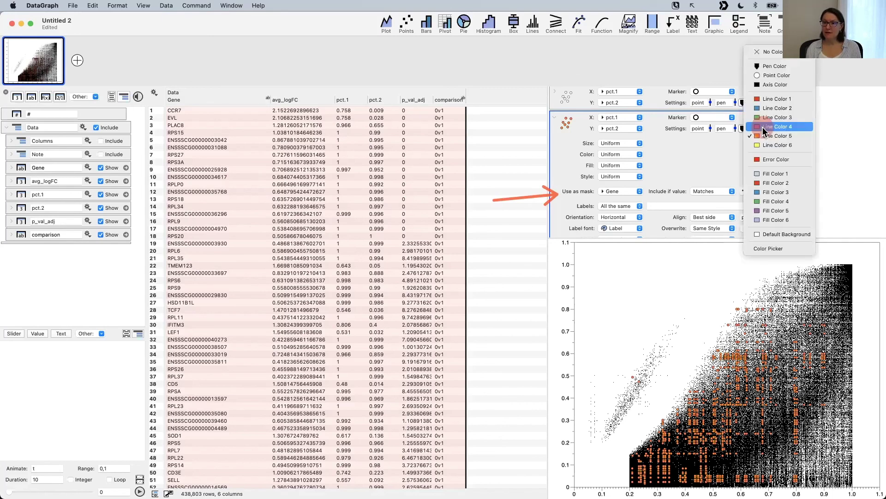
{"action": "key", "text": "Escape"}
{"action": "scroll", "coordinate": [653, 143], "scroll_direction": "up", "scroll_amount": 5}
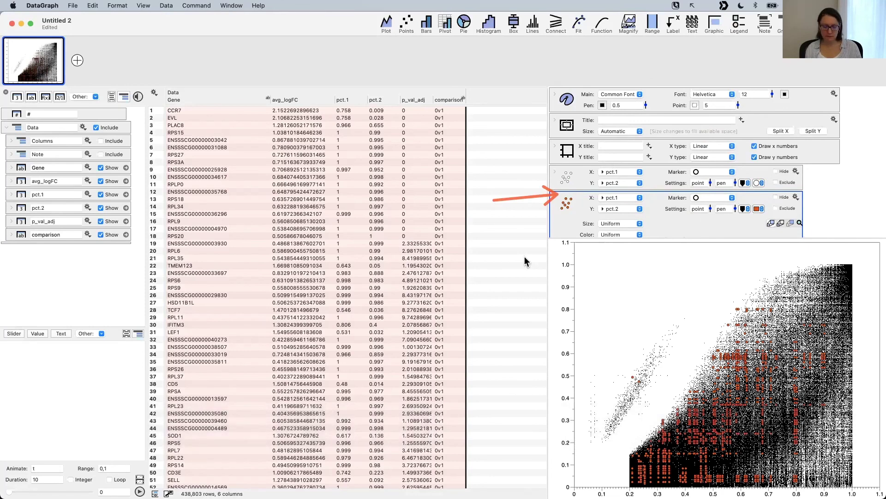
{"action": "key", "text": "super+z"}
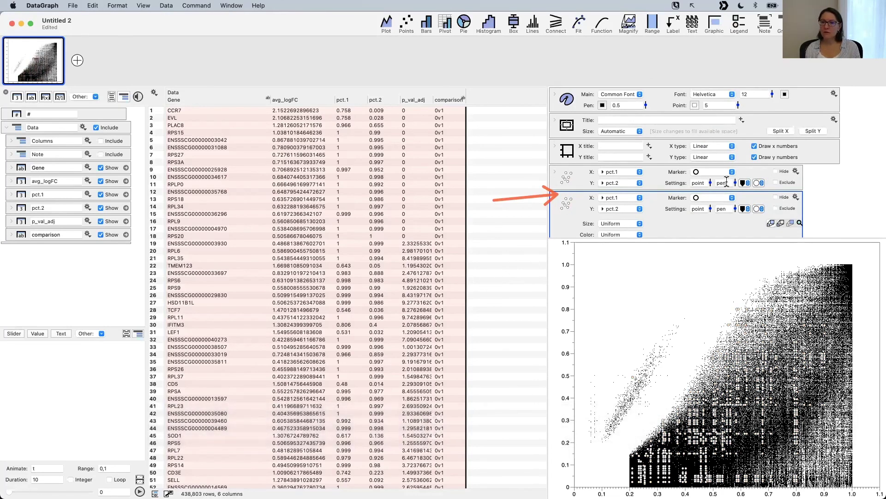
Step: Set the line color of the original, unmasked Points command to the light gray Aluminum
{"action": "left_click", "coordinate": [744, 183]}
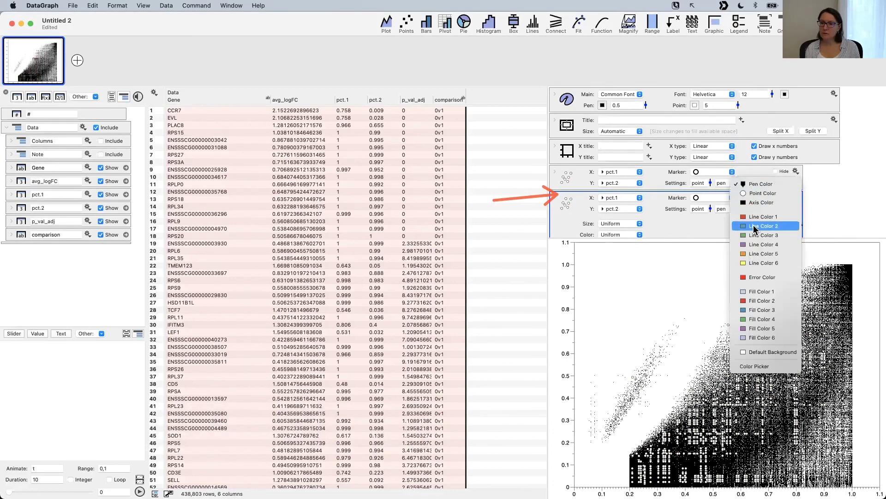
{"action": "left_click", "coordinate": [664, 176]}
{"action": "left_click", "coordinate": [744, 179]}
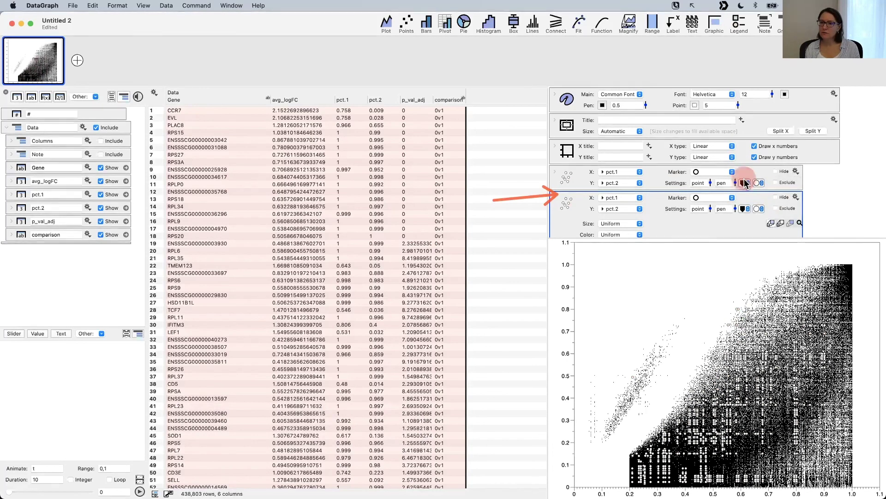
{"action": "left_click", "coordinate": [741, 358]}
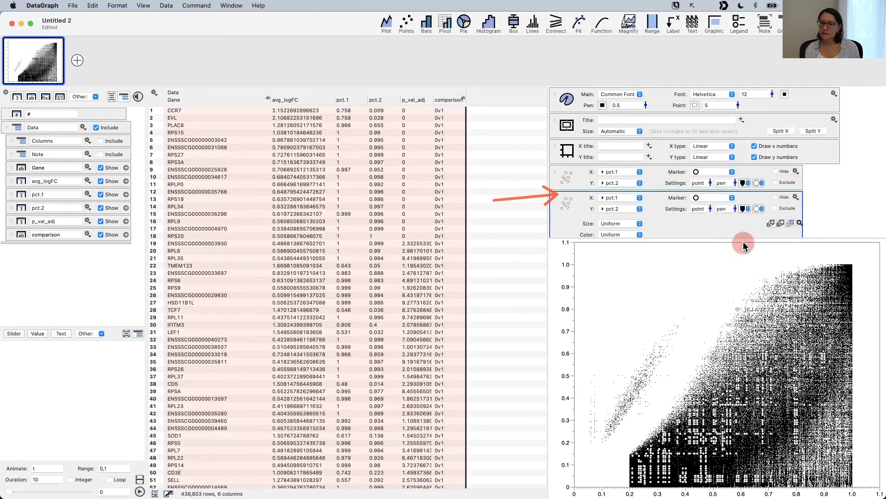
{"action": "left_click", "coordinate": [452, 282]}
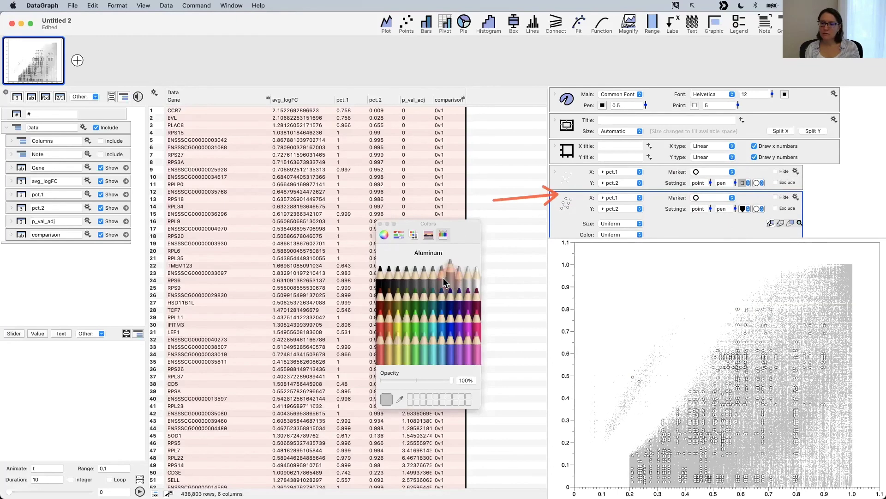
{"action": "left_click", "coordinate": [380, 224]}
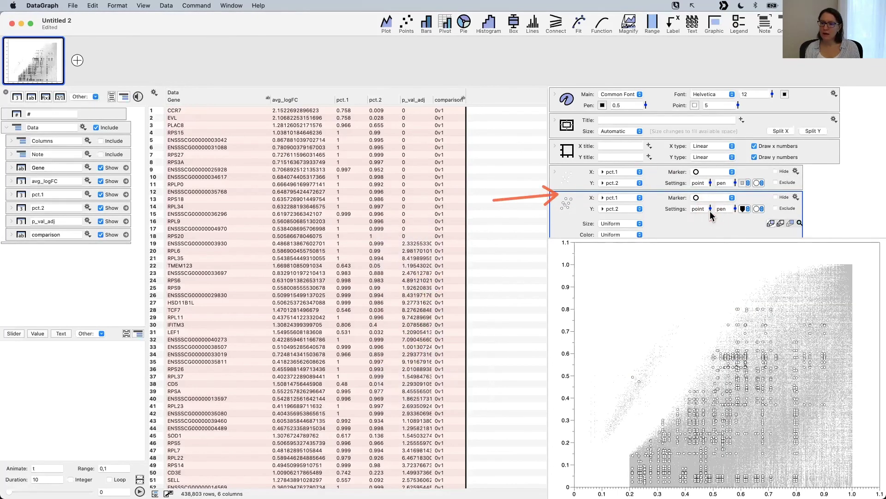
Step: Change the marker of the masked Points command to a filled circle and collapse its detailed settings
{"action": "scroll", "coordinate": [743, 185], "scroll_direction": "down", "scroll_amount": 3}
{"action": "scroll", "coordinate": [743, 185], "scroll_direction": "down", "scroll_amount": 3}
{"action": "scroll", "coordinate": [734, 162], "scroll_direction": "up", "scroll_amount": 3}
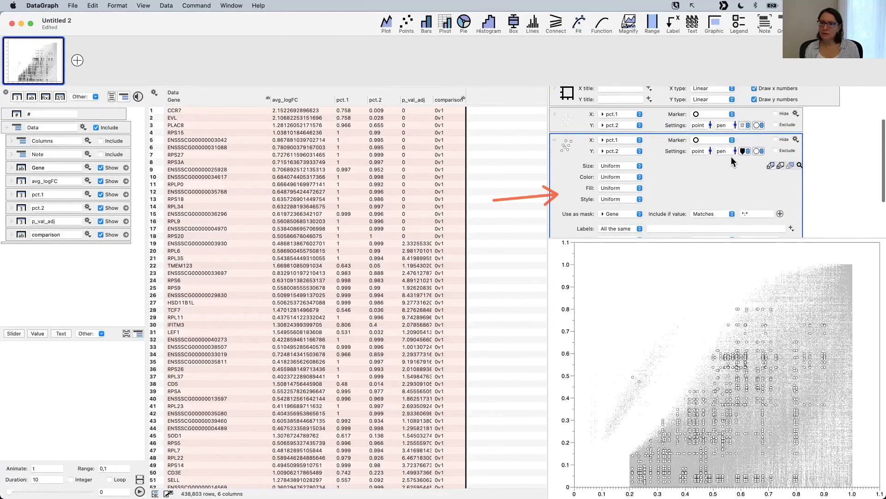
{"action": "left_click", "coordinate": [712, 140]}
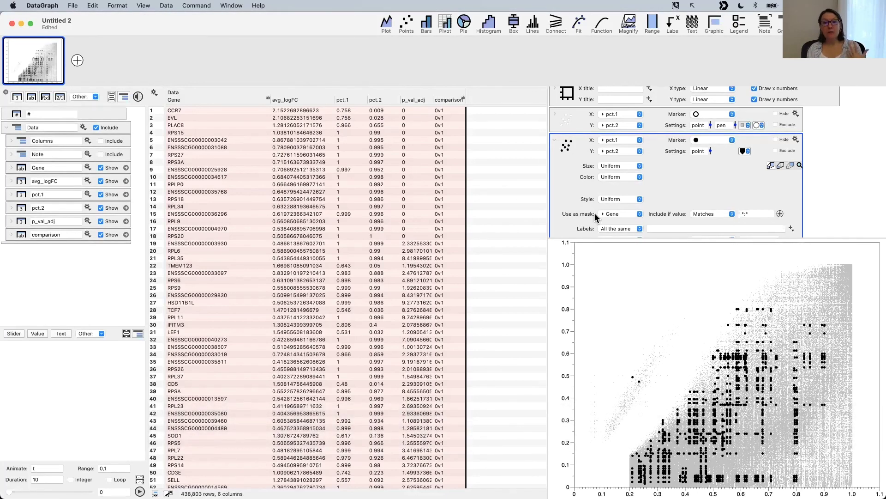
{"action": "left_click", "coordinate": [556, 141]}
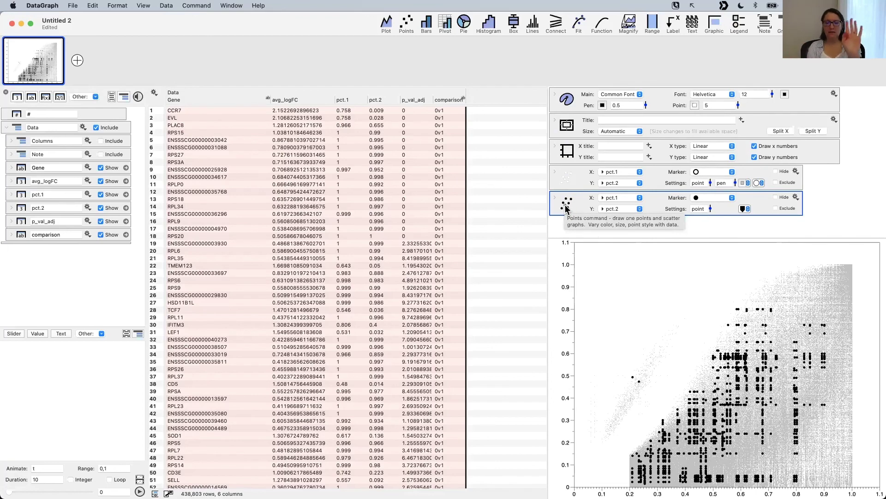
{"action": "left_click", "coordinate": [857, 206]}
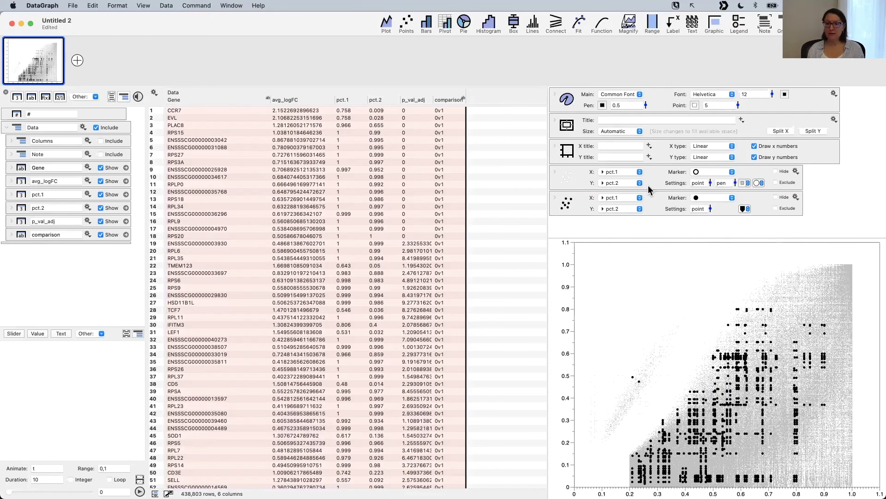
Step: Give the masked Points command an open-circle marker with Axis Color as its fill and Point Color as its line color
{"action": "left_click", "coordinate": [708, 198]}
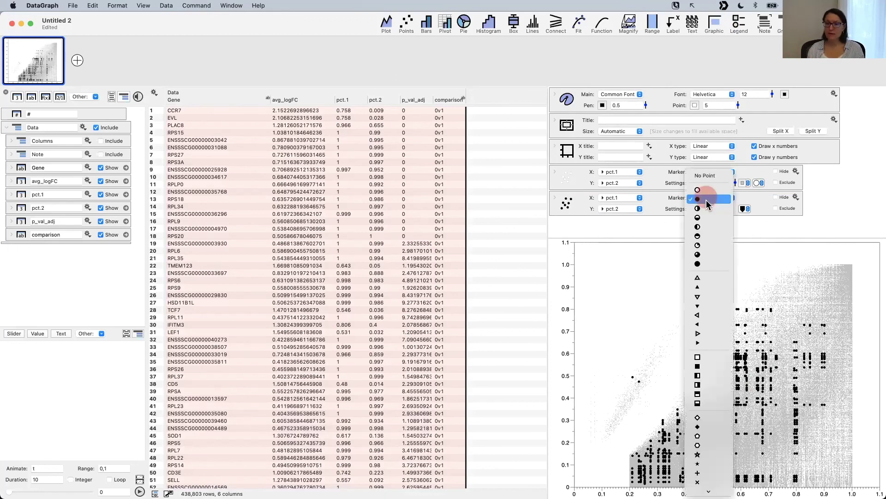
{"action": "left_click", "coordinate": [707, 189]}
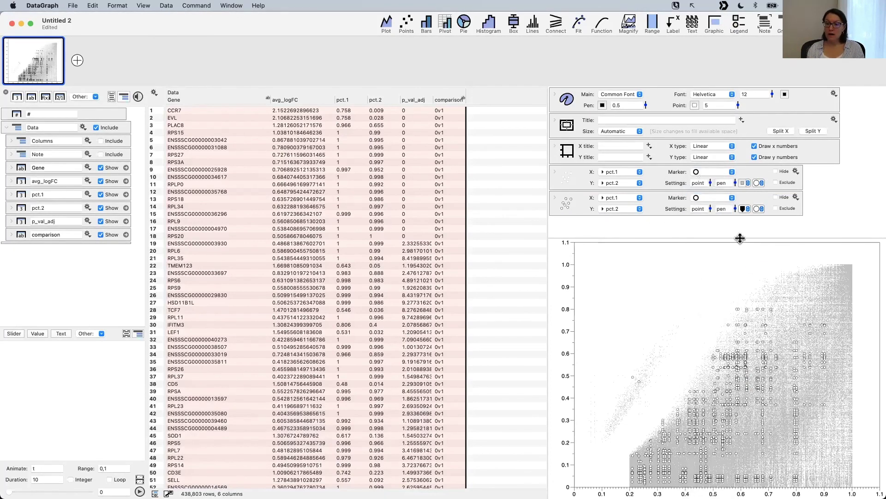
{"action": "left_click", "coordinate": [758, 208]}
{"action": "left_click", "coordinate": [760, 220]}
{"action": "left_click", "coordinate": [744, 211]}
{"action": "left_click", "coordinate": [744, 219]}
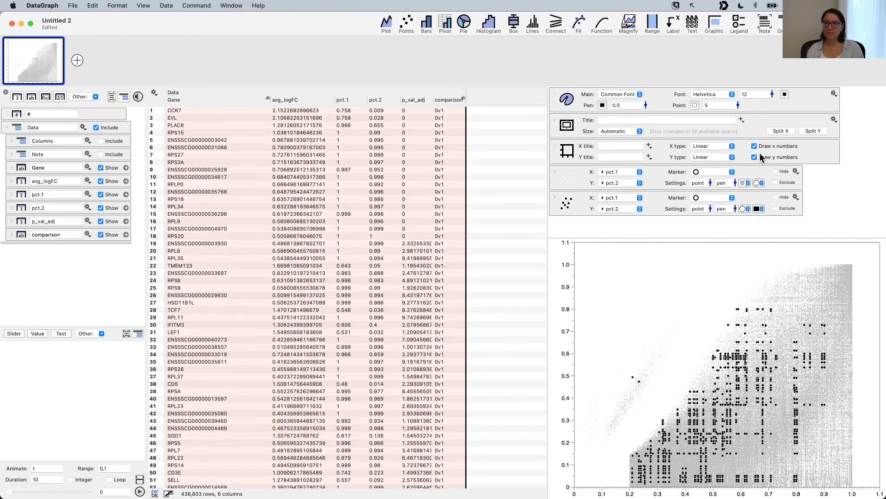
Step: Set the graph's default point size to 6
{"action": "left_click", "coordinate": [738, 106]}
{"action": "left_click_drag", "start_coordinate": [739, 109], "coordinate": [739, 104]}
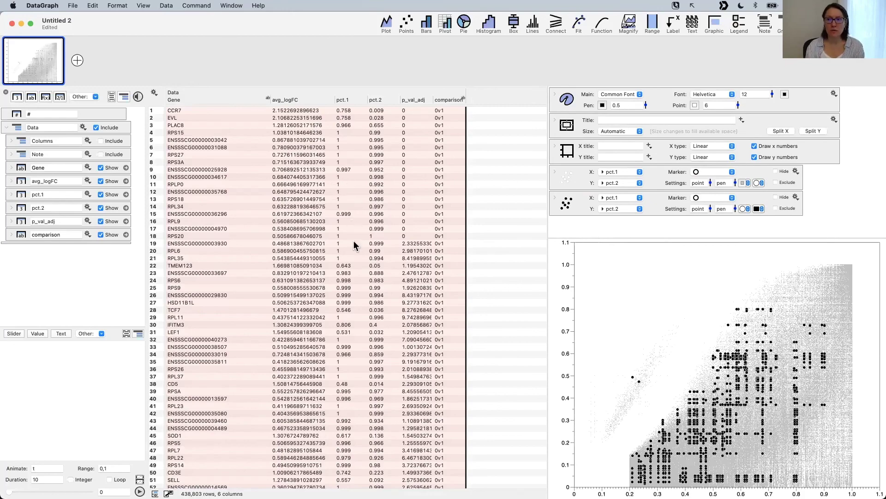
{"action": "scroll", "coordinate": [366, 325], "scroll_direction": "down", "scroll_amount": 5}
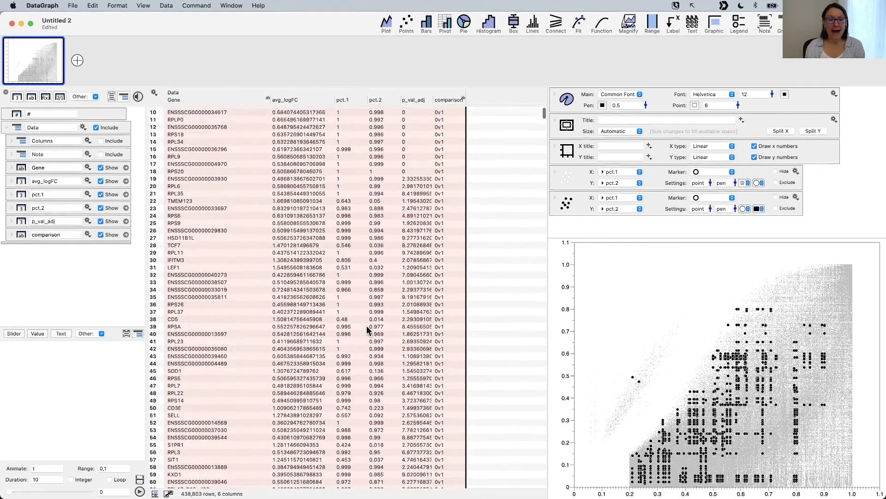
{"action": "scroll", "coordinate": [369, 300], "scroll_direction": "up", "scroll_amount": 5}
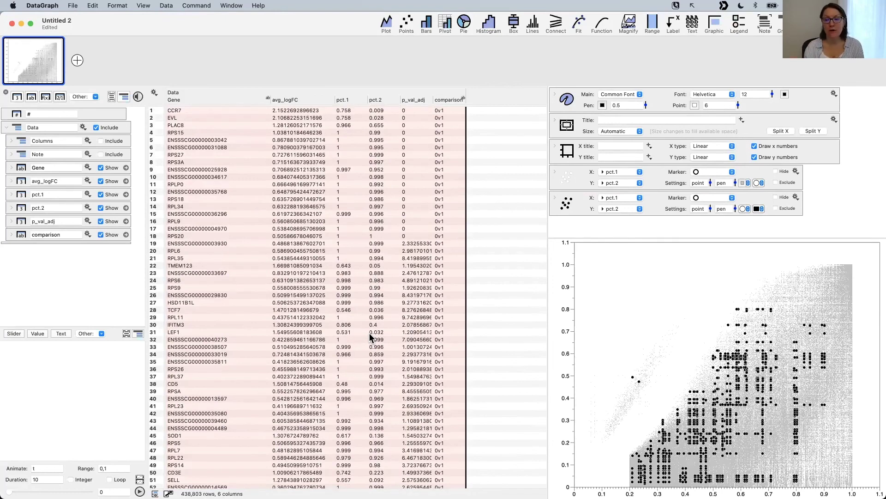
{"action": "left_click", "coordinate": [796, 196]}
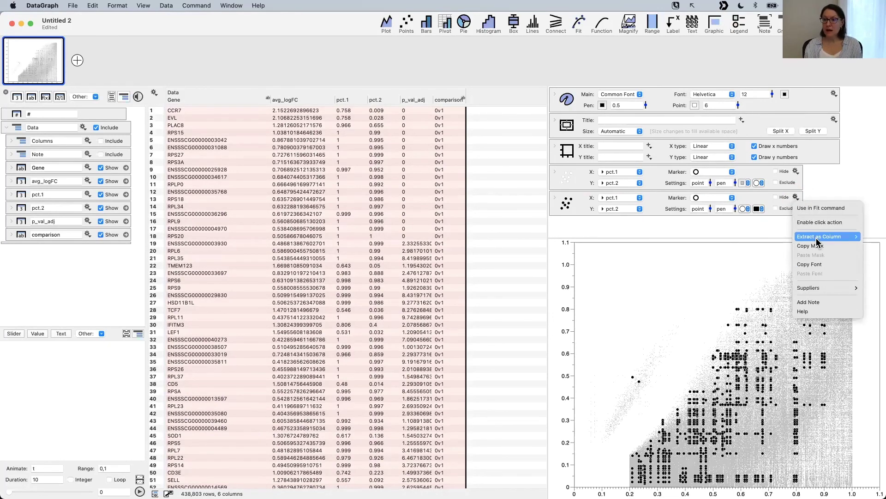
{"action": "mouse_move", "coordinate": [816, 238]}
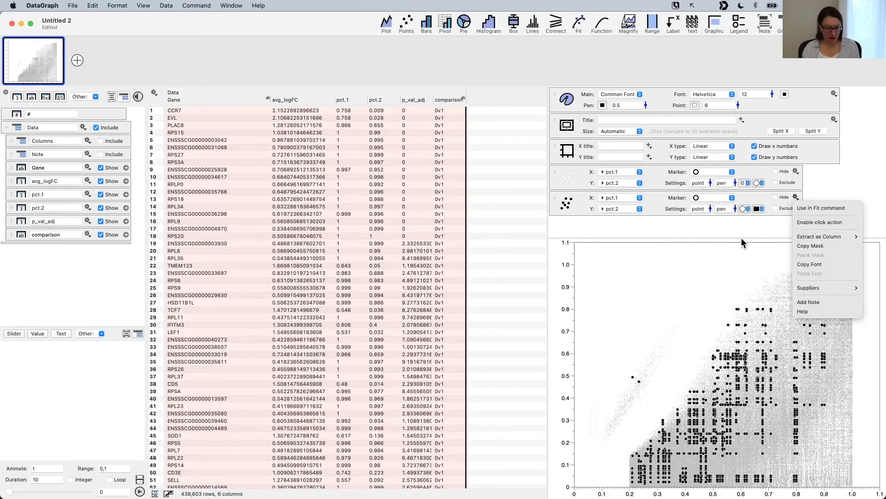
{"action": "left_click", "coordinate": [744, 265]}
{"action": "key", "text": "ctrl+a"}
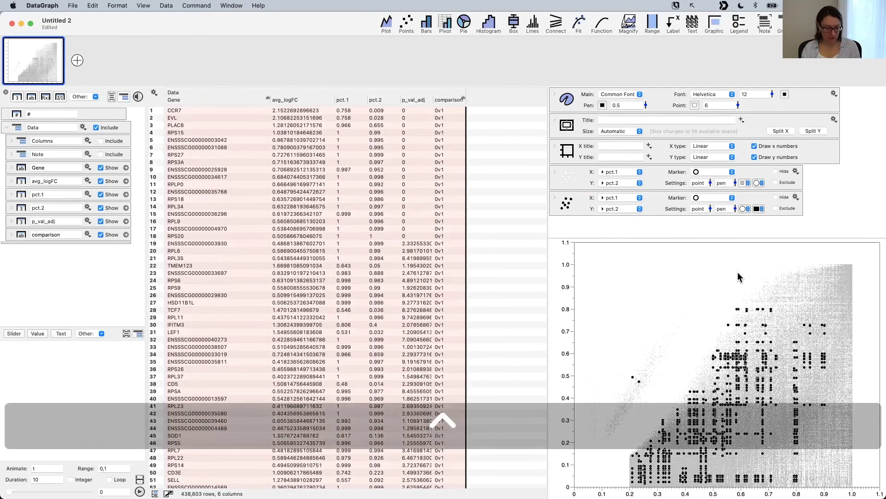
Step: Extract the mask of the duplicated Points command as a new column in the data table
{"action": "left_click", "coordinate": [796, 198]}
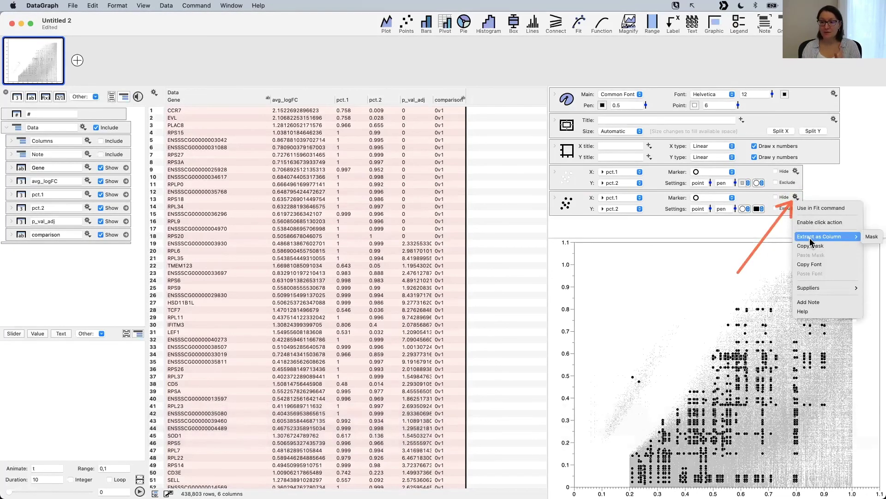
{"action": "left_click", "coordinate": [872, 238]}
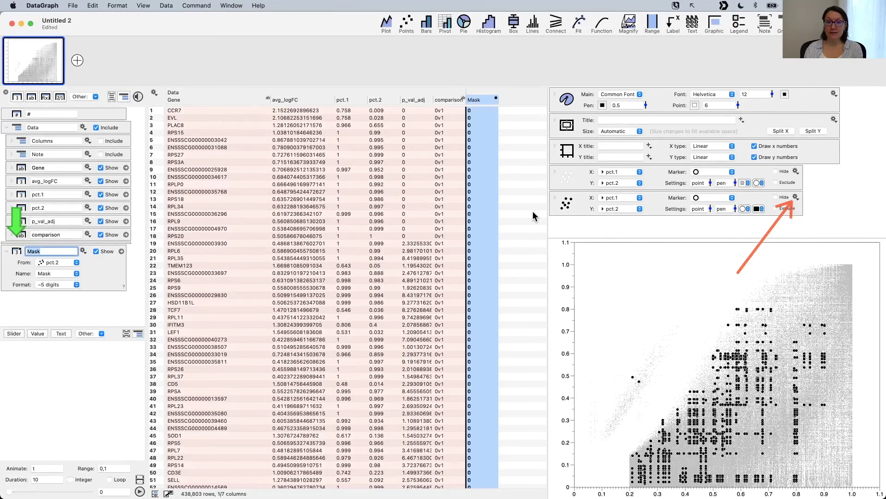
{"action": "left_click", "coordinate": [483, 101]}
Step: Examine the Mask column values against the Gene names in the first rows of the data table
{"action": "left_click", "coordinate": [494, 283]}
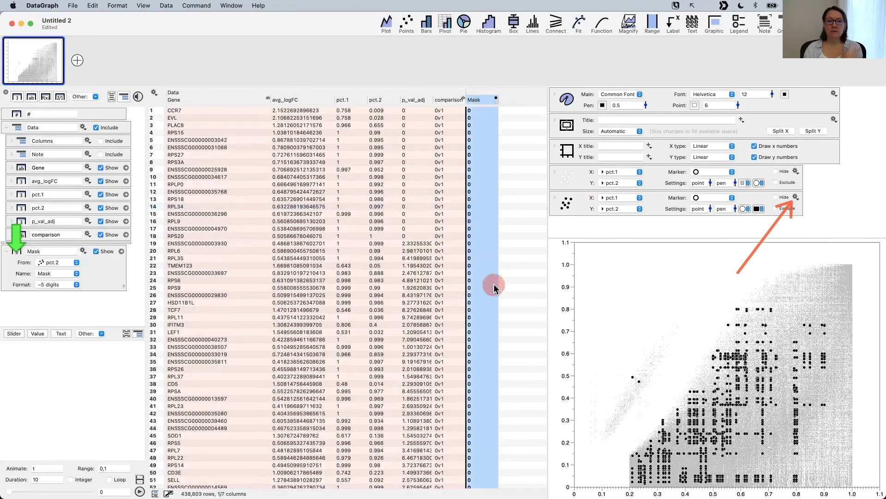
{"action": "scroll", "coordinate": [499, 298], "scroll_direction": "down", "scroll_amount": 20}
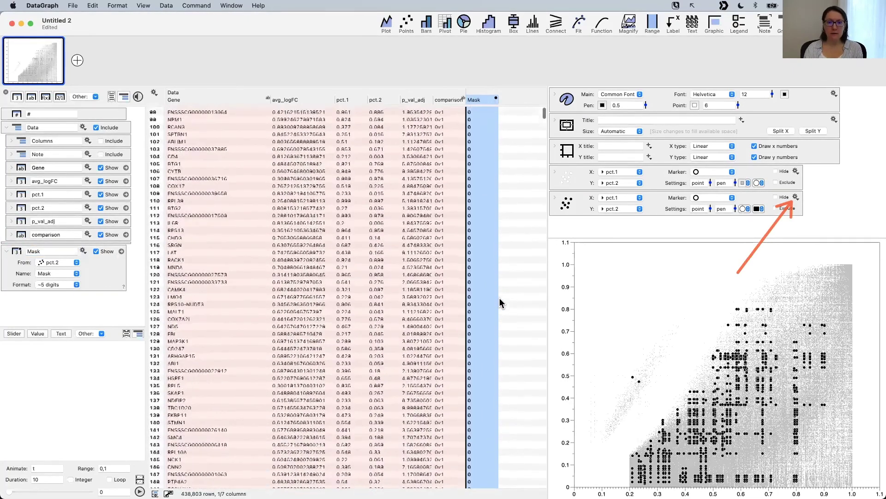
{"action": "scroll", "coordinate": [499, 299], "scroll_direction": "down", "scroll_amount": 10}
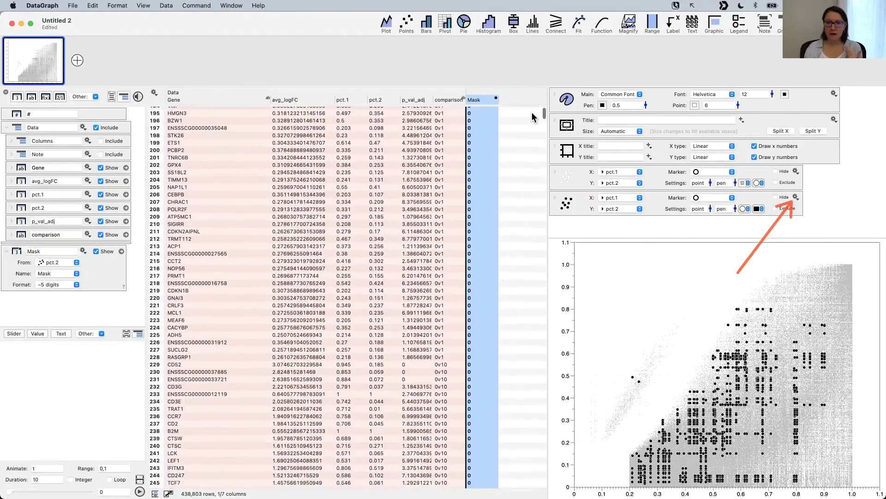
{"action": "mouse_move", "coordinate": [544, 116]}
{"action": "left_mouse_down"}
{"action": "mouse_move", "coordinate": [550, 288]}
{"action": "mouse_move", "coordinate": [541, 359]}
{"action": "mouse_move", "coordinate": [545, 109]}
{"action": "left_mouse_up"}
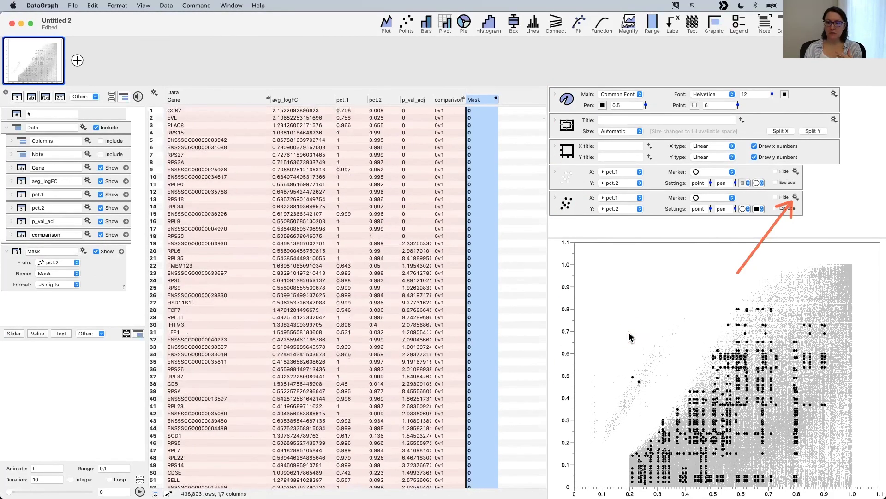
{"action": "left_click", "coordinate": [473, 112]}
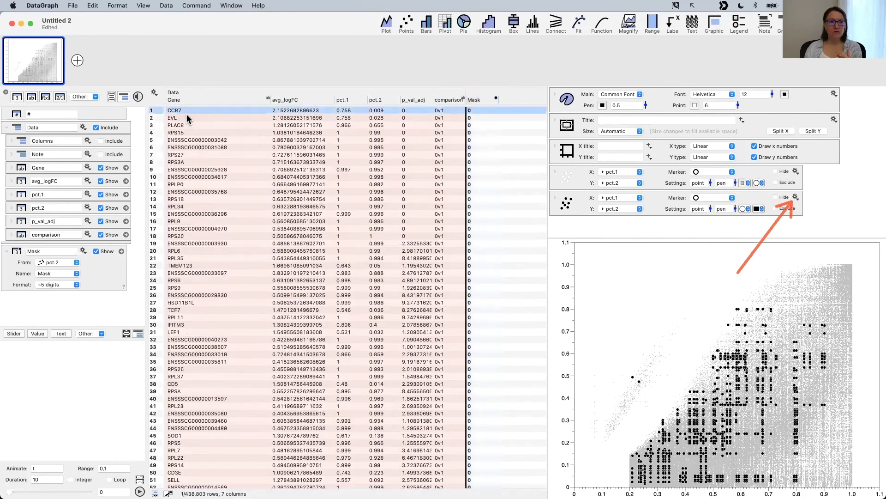
{"action": "scroll", "coordinate": [245, 256], "scroll_direction": "down", "scroll_amount": 3}
{"action": "scroll", "coordinate": [245, 256], "scroll_direction": "up", "scroll_amount": 3}
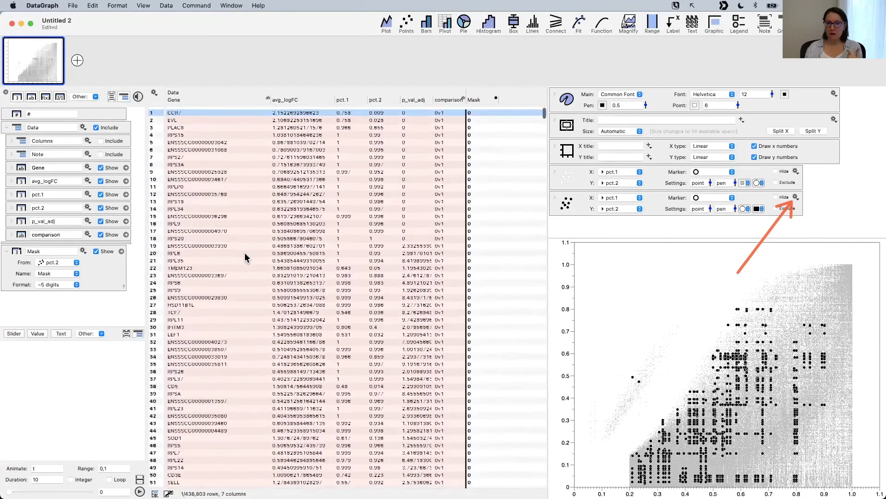
{"action": "left_click", "coordinate": [230, 243]}
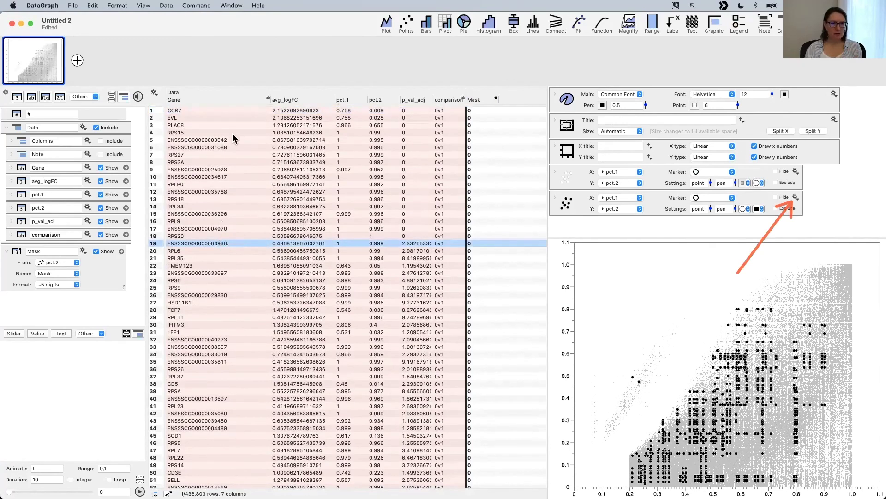
{"action": "left_click", "coordinate": [188, 171]}
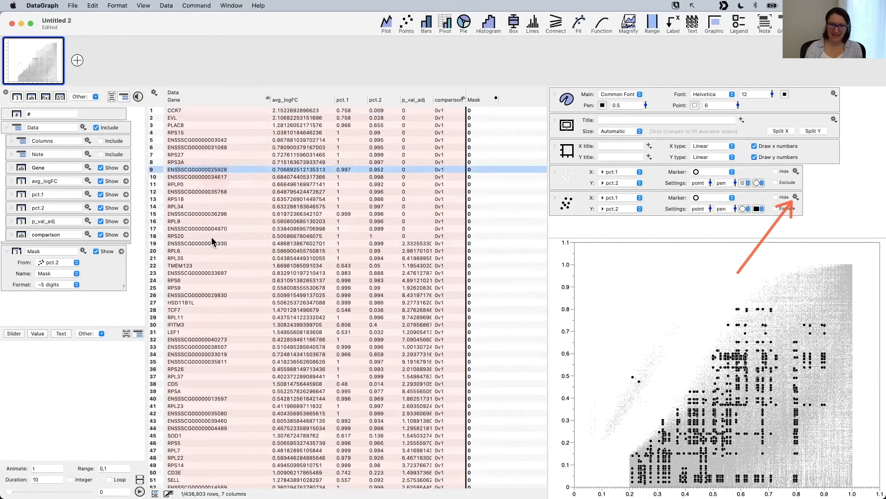
{"action": "scroll", "coordinate": [487, 347], "scroll_direction": "down", "scroll_amount": 1}
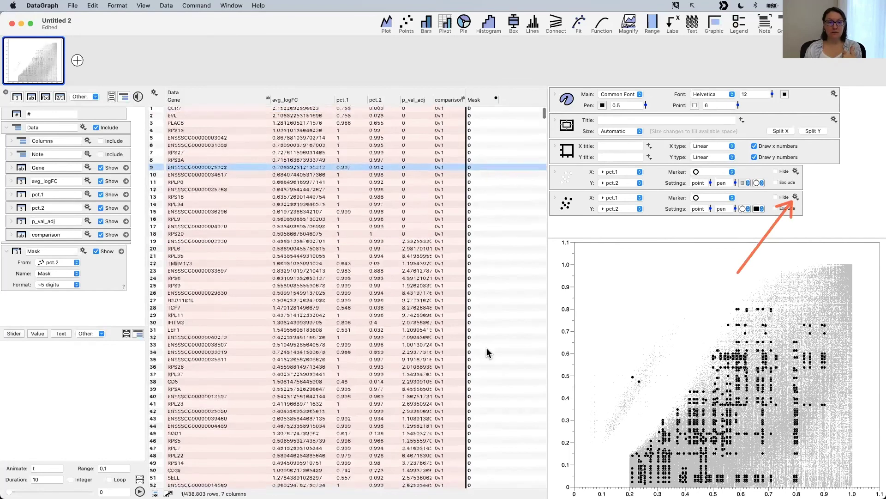
{"action": "scroll", "coordinate": [481, 126], "scroll_direction": "up", "scroll_amount": 1}
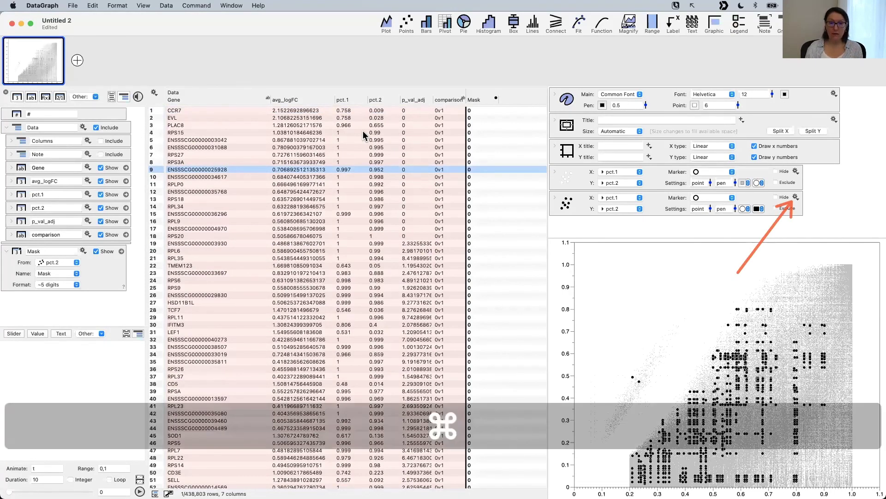
Step: Search the Gene column for text containing ":" and review the Mask values of the matching rows
{"action": "key", "text": "super+f"}
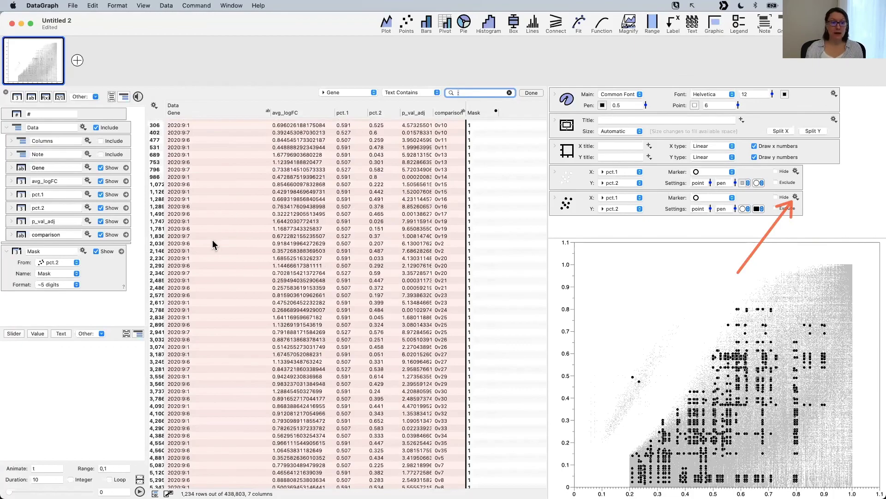
{"action": "left_click", "coordinate": [202, 201]}
{"action": "scroll", "coordinate": [196, 345], "scroll_direction": "down", "scroll_amount": 5}
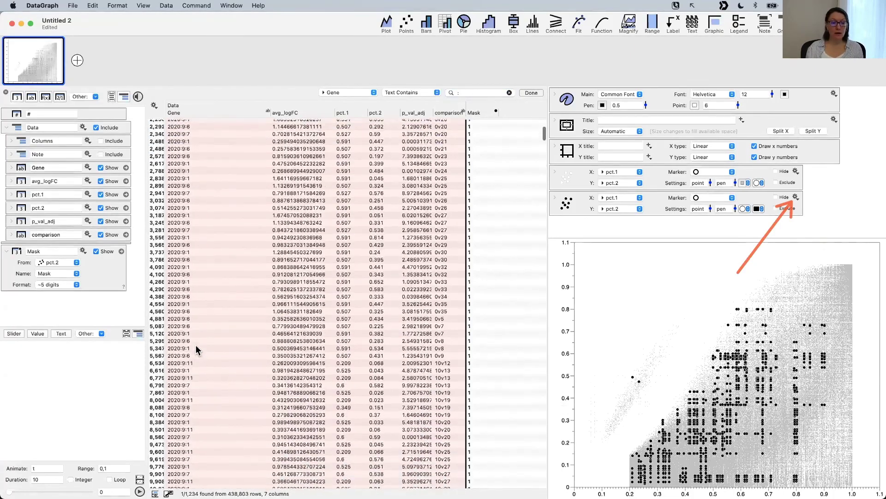
{"action": "scroll", "coordinate": [196, 344], "scroll_direction": "down", "scroll_amount": 20}
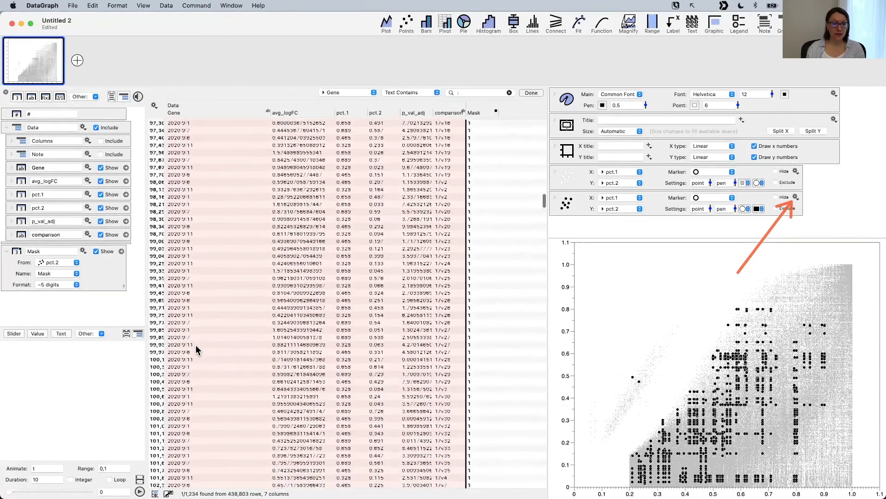
{"action": "scroll", "coordinate": [196, 345], "scroll_direction": "up", "scroll_amount": 20}
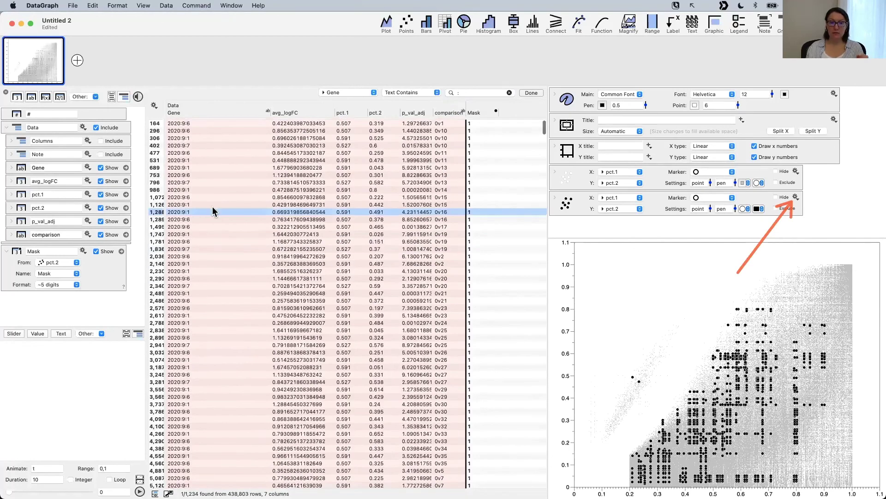
{"action": "left_click", "coordinate": [481, 115]}
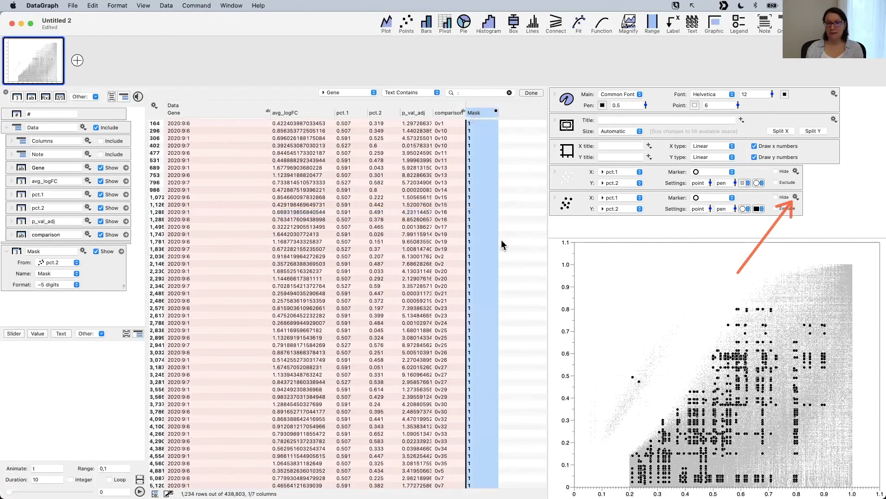
Step: Close the Gene search and preview the Mask column's distribution and summary statistics in a QuickGraph
{"action": "left_click", "coordinate": [532, 93]}
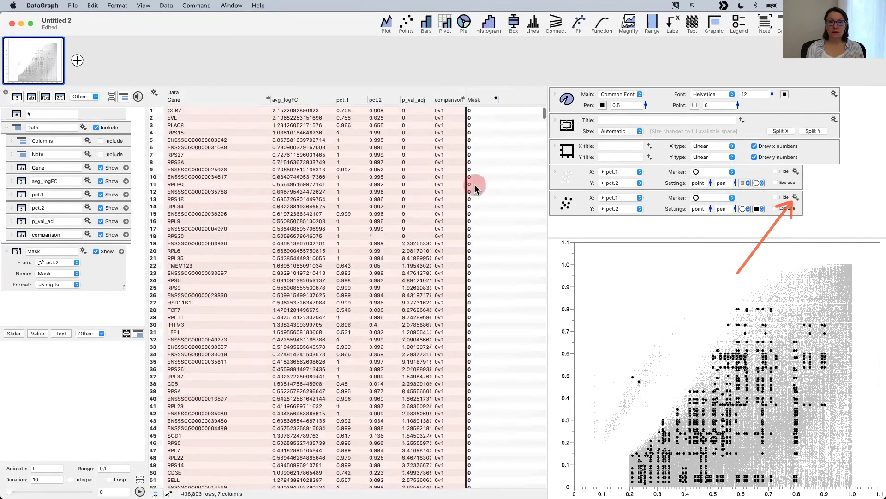
{"action": "left_click", "coordinate": [478, 99]}
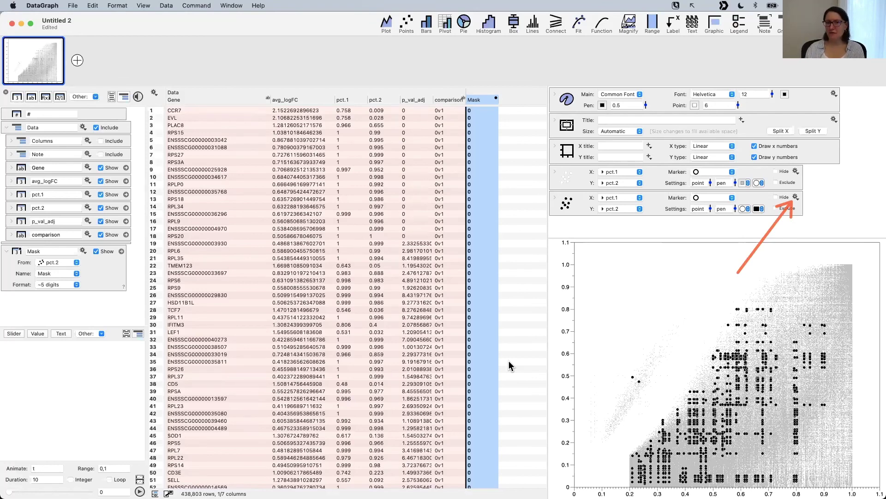
{"action": "left_click", "coordinate": [481, 100]}
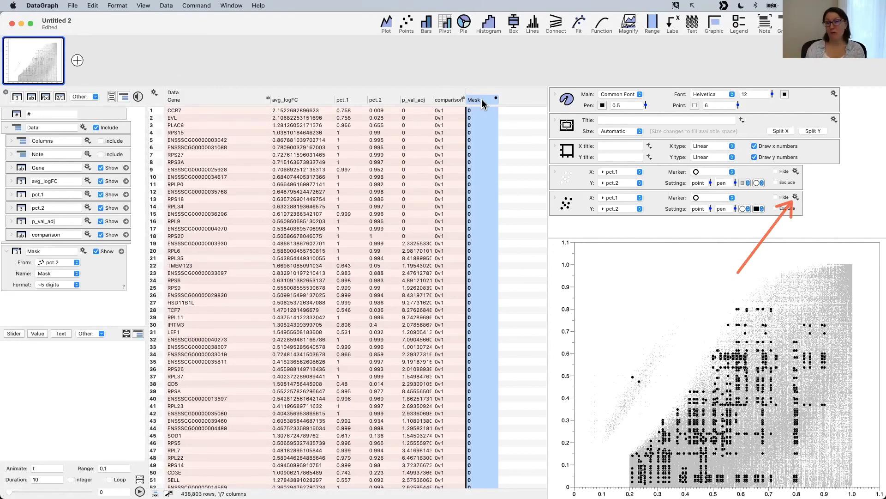
{"action": "key", "text": "space"}
{"action": "left_click", "coordinate": [529, 195]}
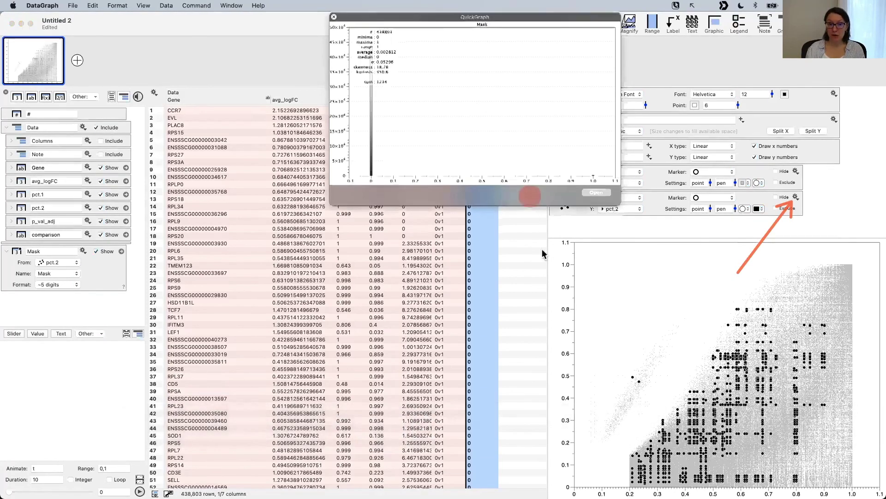
{"action": "left_click_drag", "start_coordinate": [529, 195], "coordinate": [586, 341]}
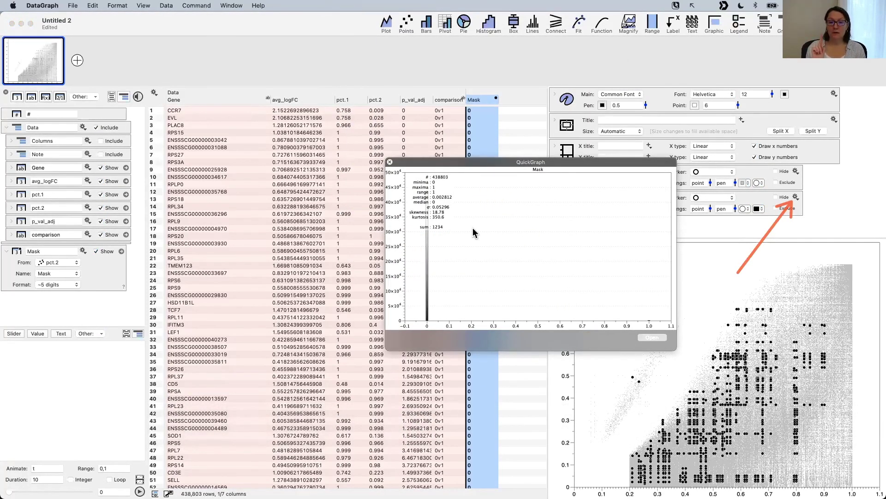
{"action": "key", "text": "ctrl+a"}
{"action": "left_click_drag", "start_coordinate": [529, 220], "coordinate": [447, 225]}
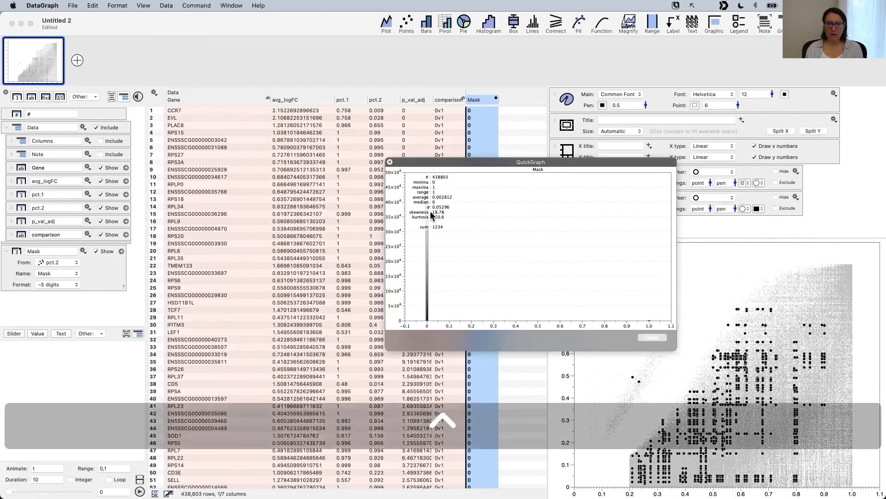
{"action": "left_click", "coordinate": [355, 109], "text": "ctrl"}
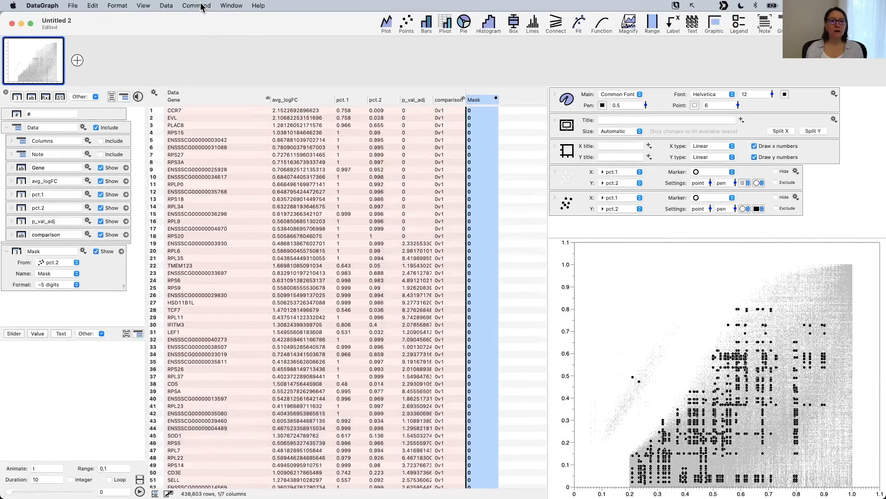
Step: Create a new graph with a Pivot command that counts the rows for each Mask value
{"action": "left_click", "coordinate": [77, 60]}
{"action": "left_click", "coordinate": [205, 6]}
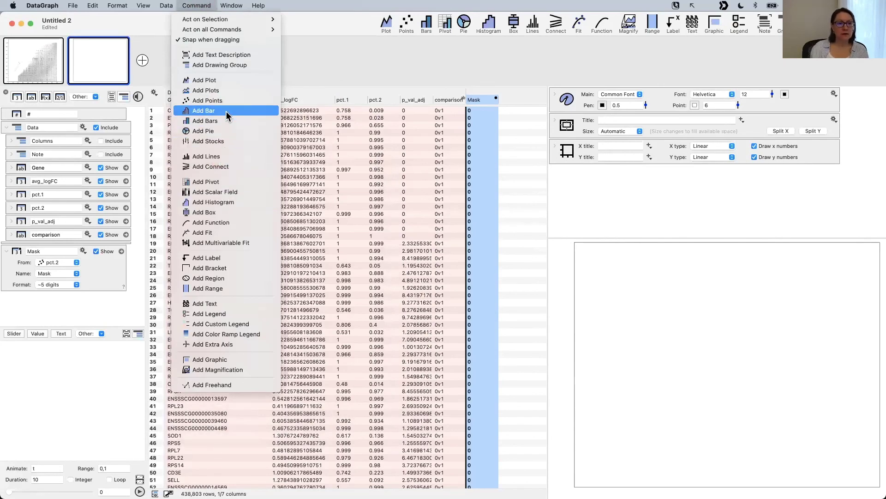
{"action": "left_click", "coordinate": [209, 182]}
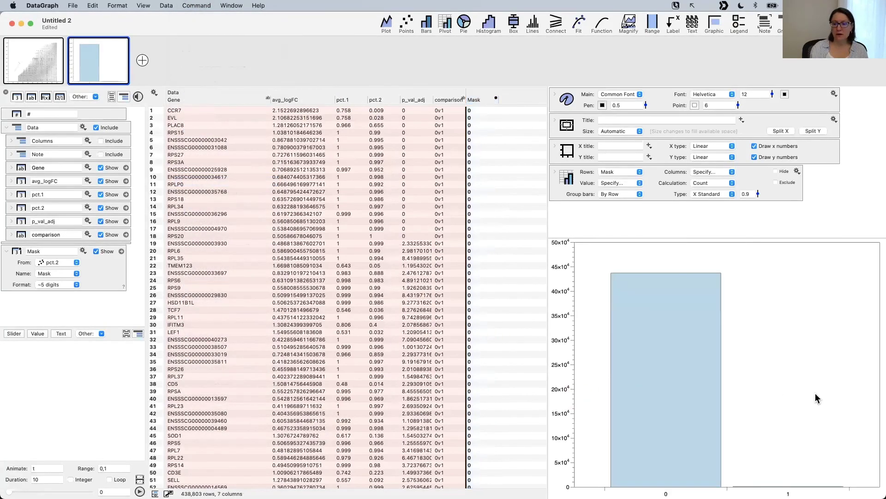
Step: Review the pivot table in the expanded Pivot settings and label the bars with numbers shown to 2 digits
{"action": "left_click", "coordinate": [566, 177]}
{"action": "scroll", "coordinate": [722, 144], "scroll_direction": "down", "scroll_amount": 2}
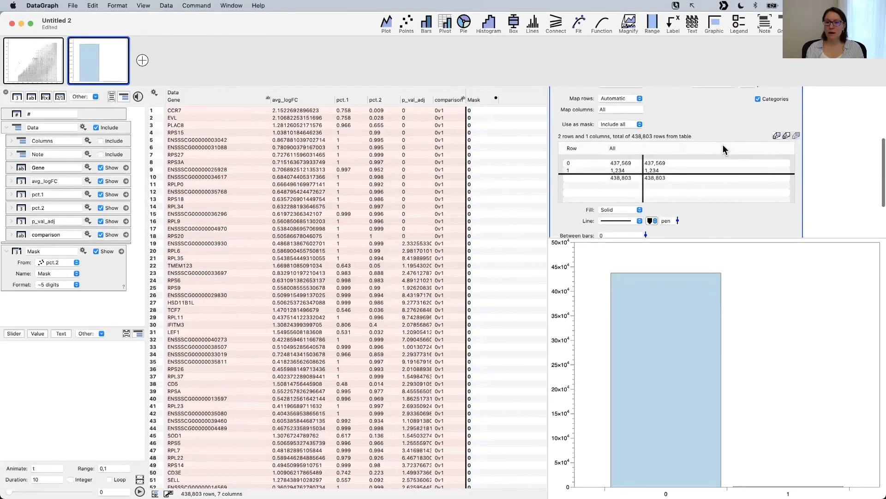
{"action": "scroll", "coordinate": [671, 128], "scroll_direction": "up", "scroll_amount": 3}
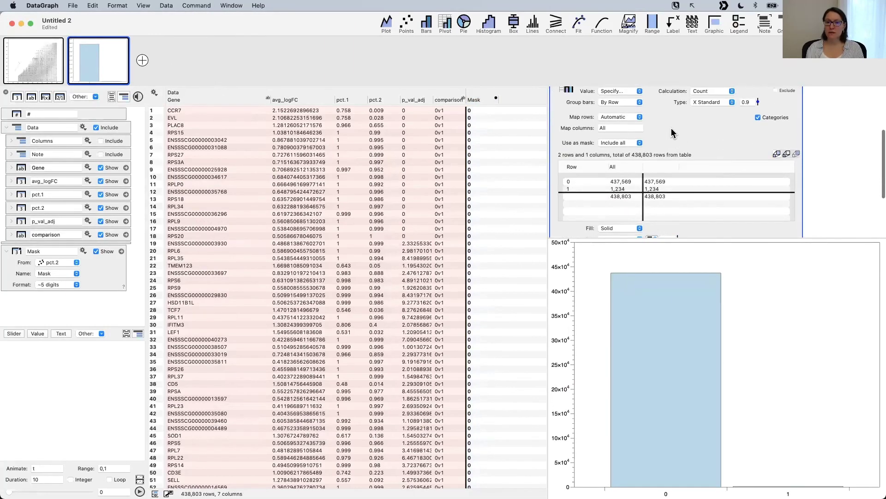
{"action": "scroll", "coordinate": [671, 129], "scroll_direction": "down", "scroll_amount": 4}
{"action": "scroll", "coordinate": [671, 129], "scroll_direction": "down", "scroll_amount": 1}
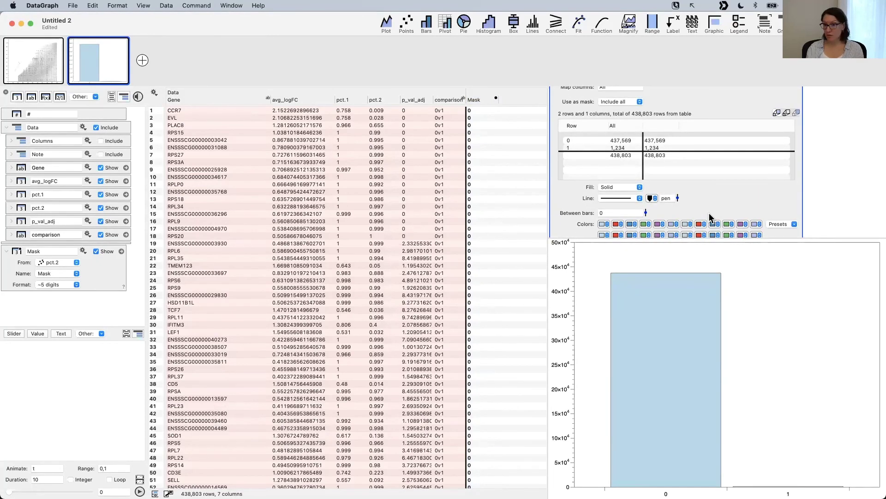
{"action": "scroll", "coordinate": [708, 212], "scroll_direction": "down", "scroll_amount": 4}
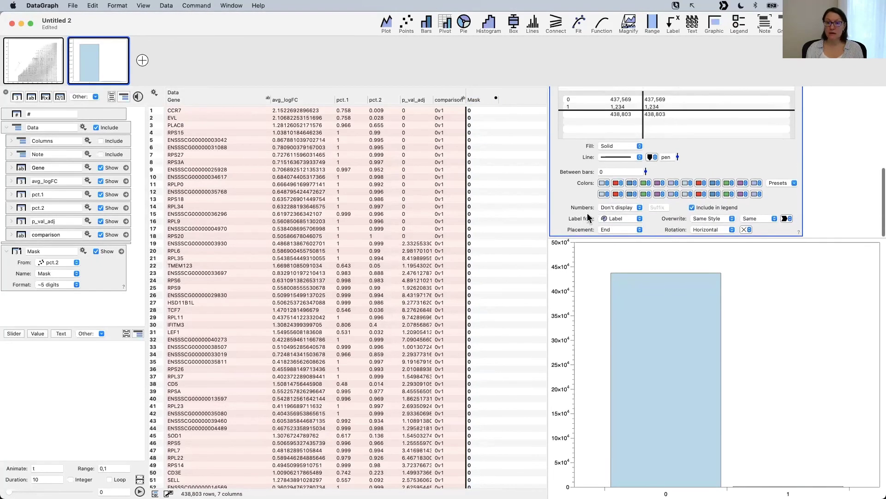
{"action": "left_click", "coordinate": [632, 210]}
{"action": "left_click", "coordinate": [629, 223]}
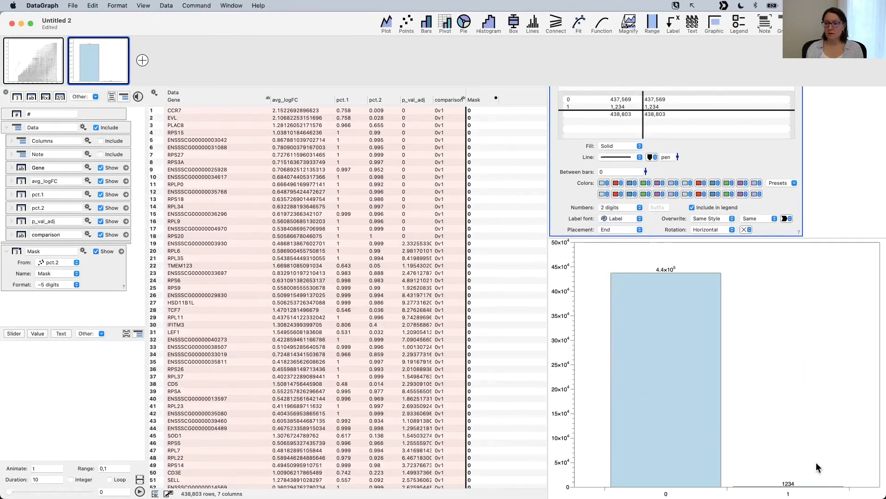
Step: Set the main font size of the pivot graph to 26
{"action": "scroll", "coordinate": [781, 179], "scroll_direction": "up", "scroll_amount": 5}
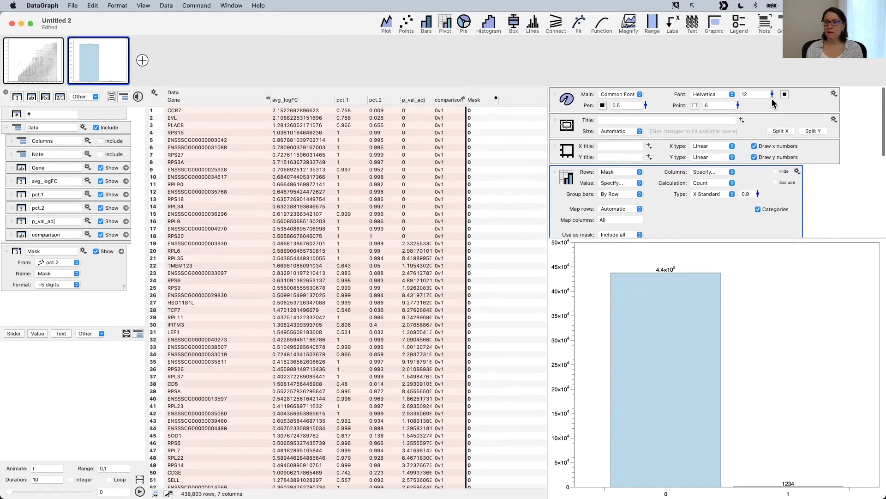
{"action": "left_click_drag", "start_coordinate": [772, 95], "coordinate": [773, 87]}
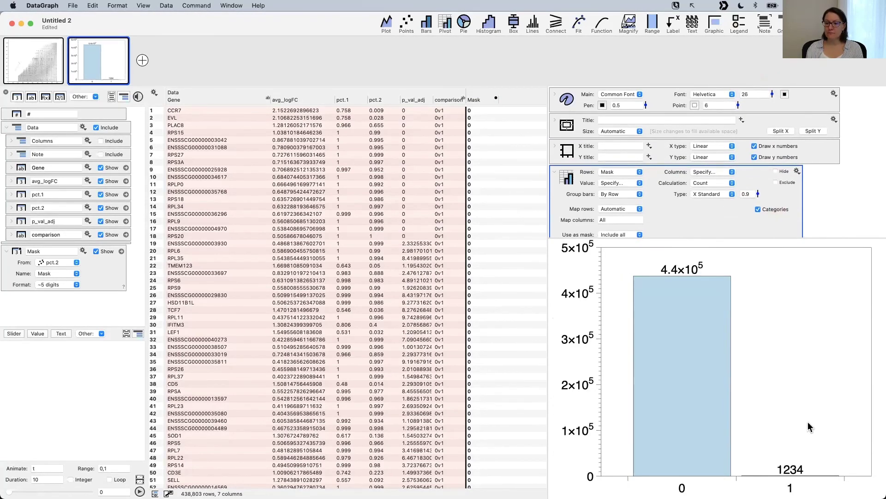
{"action": "left_click", "coordinate": [813, 398], "text": "ctrl"}
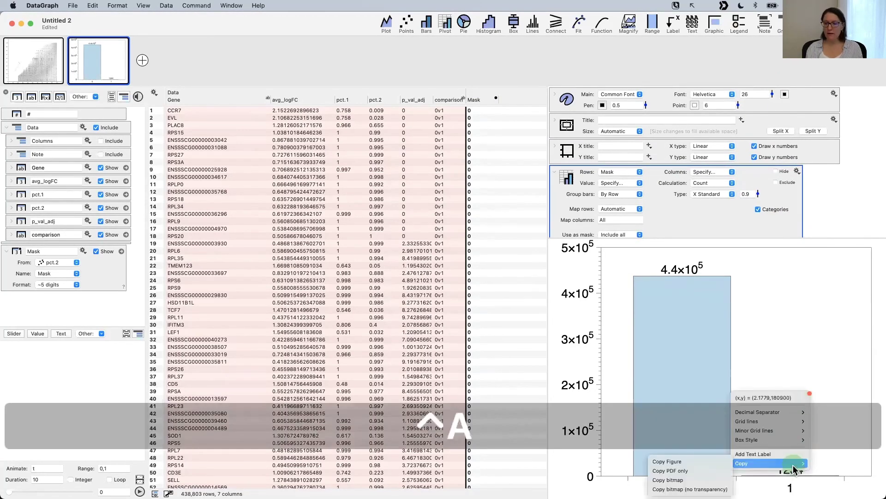
{"action": "left_click", "coordinate": [787, 340], "text": "ctrl"}
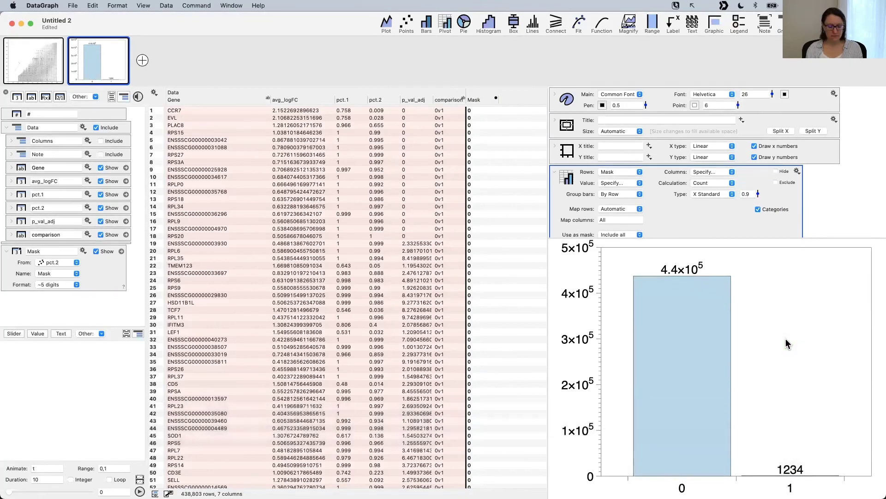
{"action": "key", "text": "ctrl+a"}
{"action": "mouse_move", "coordinate": [806, 342]}
{"action": "left_mouse_down"}
{"action": "mouse_move", "coordinate": [799, 464]}
{"action": "mouse_move", "coordinate": [798, 454]}
{"action": "left_mouse_up"}
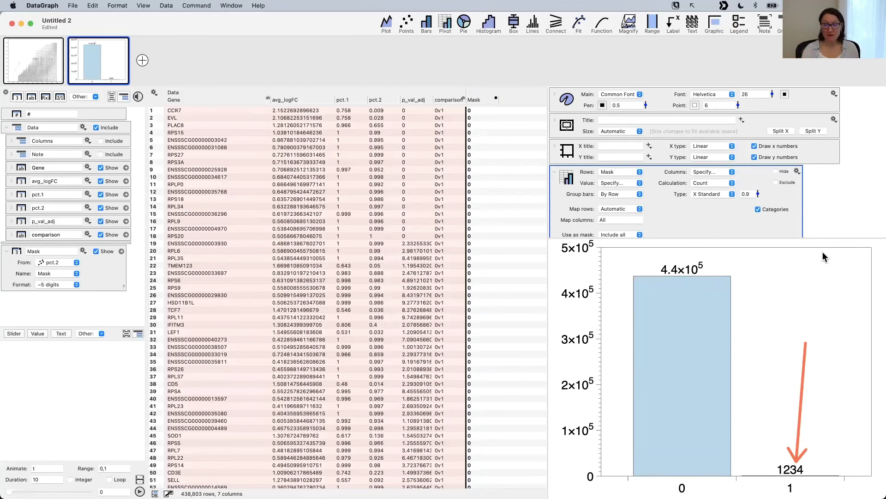
Step: Switch to the 2021_VDT_GenomicsData document in Pages and read through to the Part 3: Exported Data section
{"action": "left_click", "coordinate": [501, 281]}
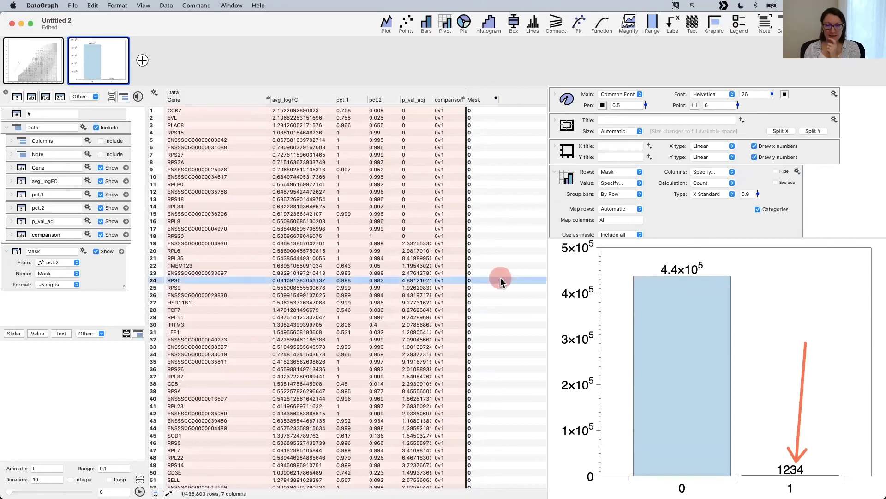
{"action": "mouse_move", "coordinate": [461, 496]}
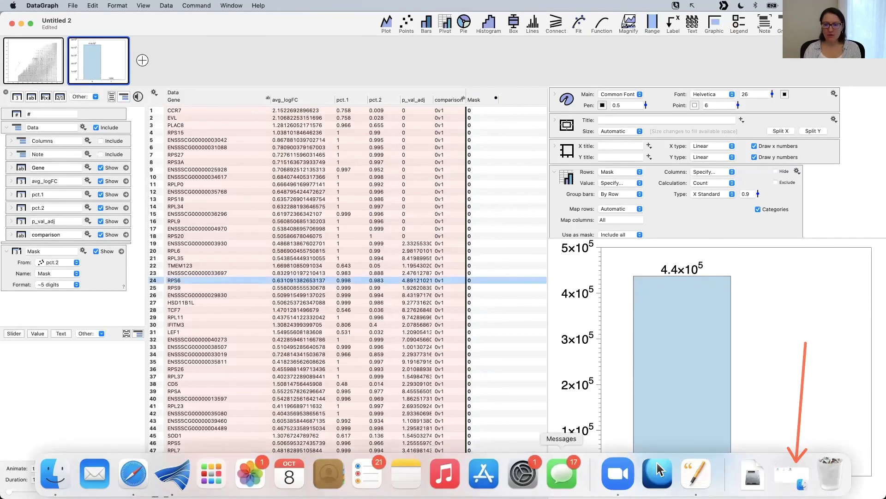
{"action": "left_click", "coordinate": [696, 473]}
{"action": "scroll", "coordinate": [517, 282], "scroll_direction": "down", "scroll_amount": 5}
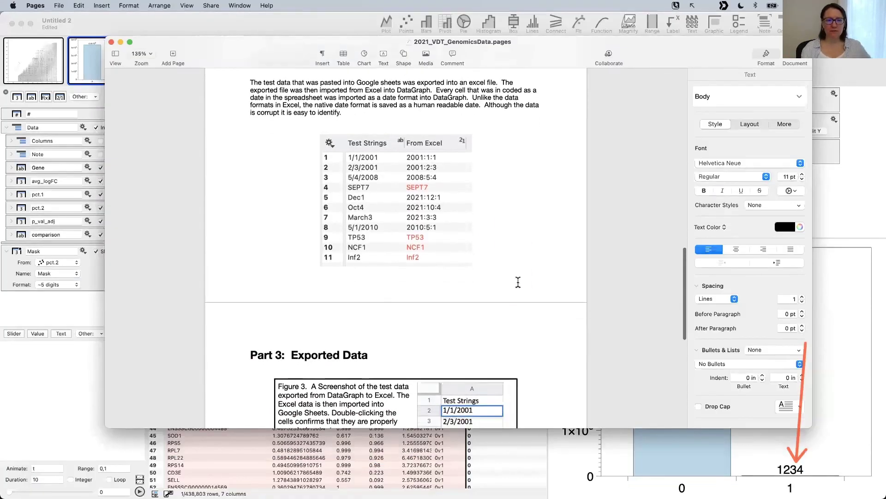
{"action": "scroll", "coordinate": [518, 282], "scroll_direction": "down", "scroll_amount": 3}
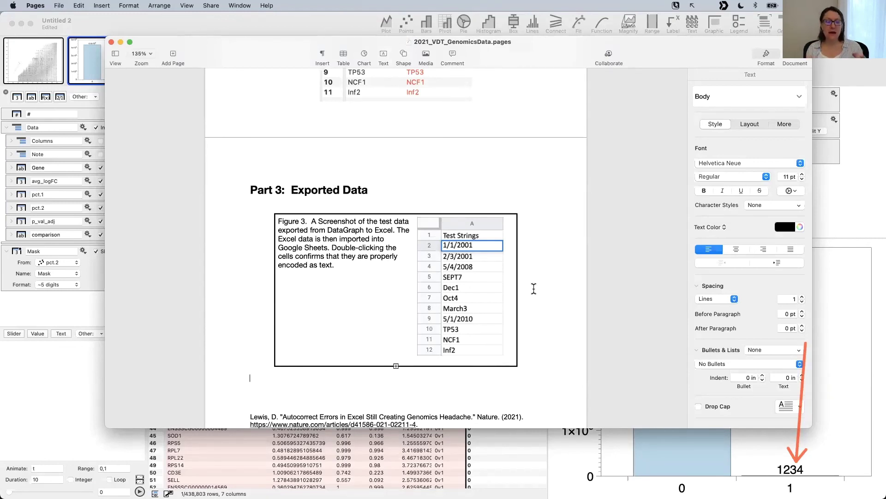
Step: Return to DataGraph and bring up the Untitled document that contains the Test Strings column
{"action": "left_click", "coordinate": [79, 316]}
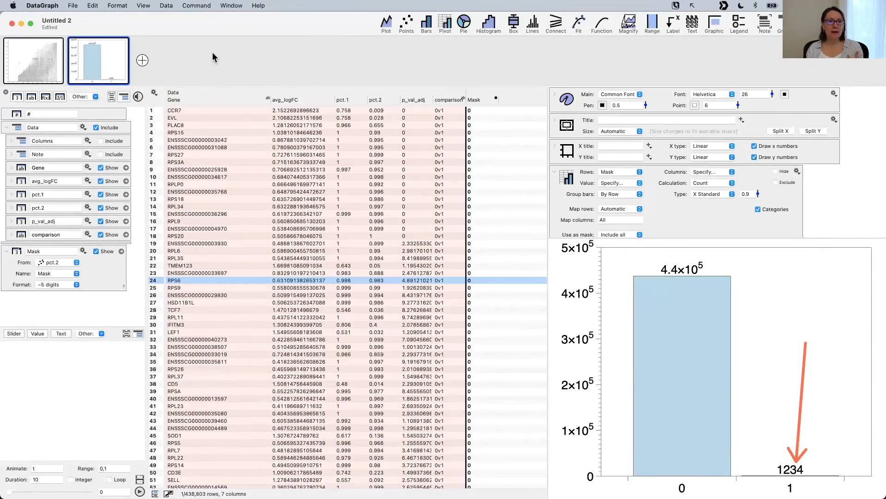
{"action": "key", "text": "ctrl+Up"}
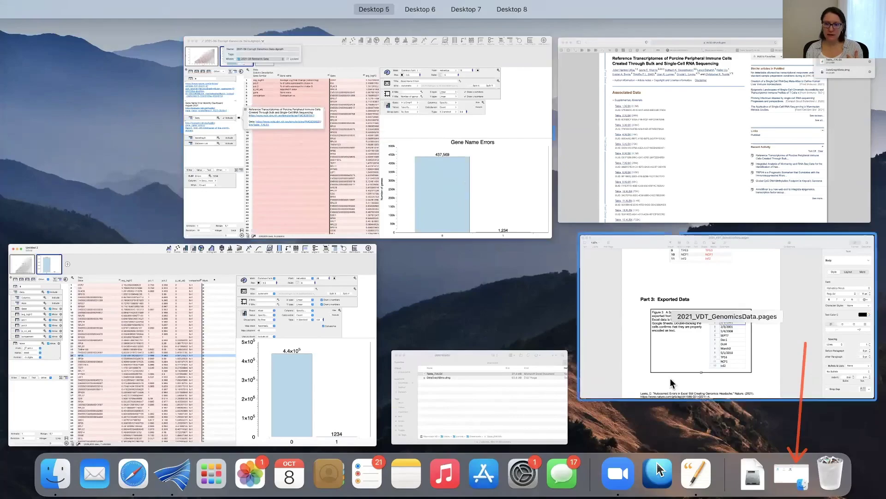
{"action": "key", "text": "Escape"}
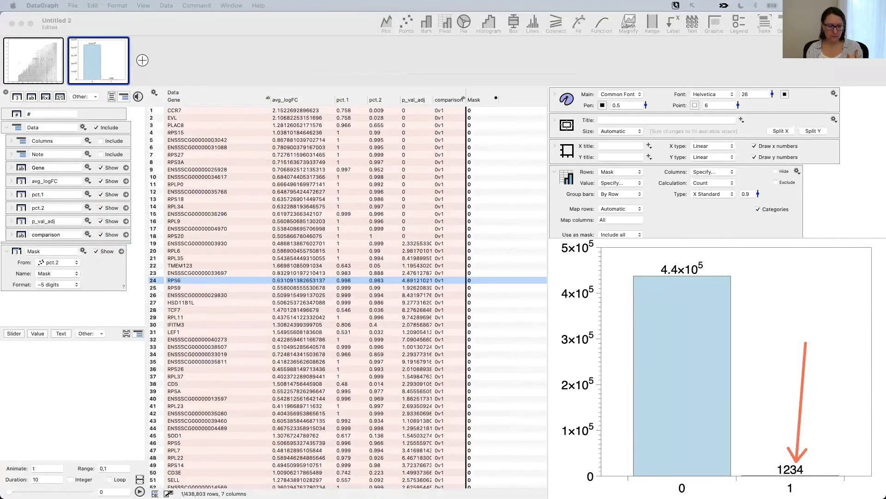
{"action": "left_click_drag", "start_coordinate": [885, 18], "coordinate": [310, 73]}
{"action": "double_click", "coordinate": [310, 73]}
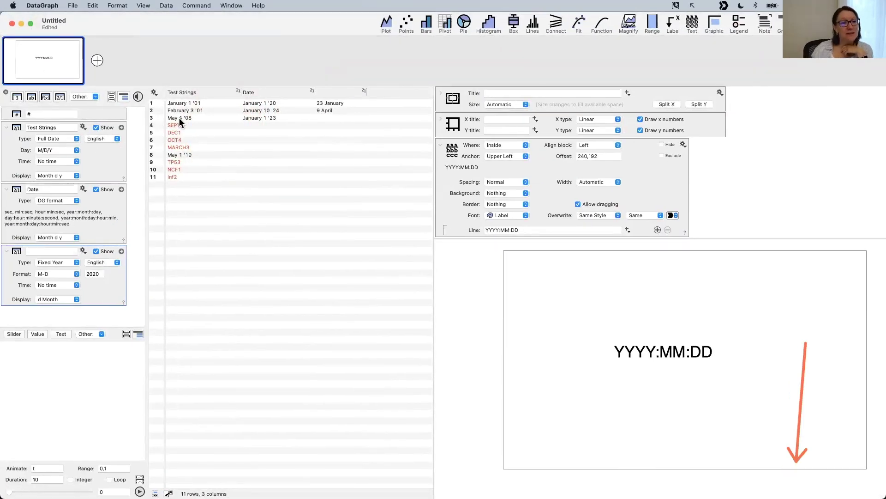
Step: Convert the Test Strings date column to a Number column and from there to a Text column
{"action": "left_click", "coordinate": [201, 91]}
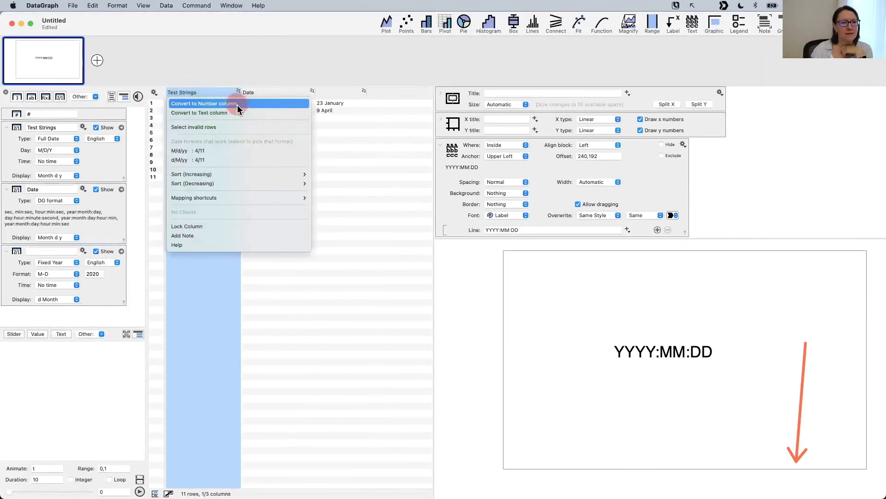
{"action": "left_click", "coordinate": [237, 105]}
{"action": "left_click", "coordinate": [208, 93]}
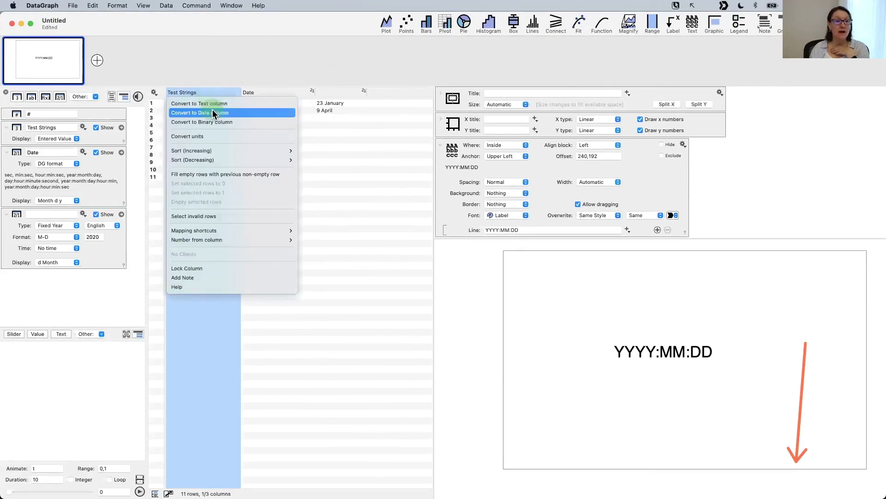
{"action": "left_click", "coordinate": [213, 103]}
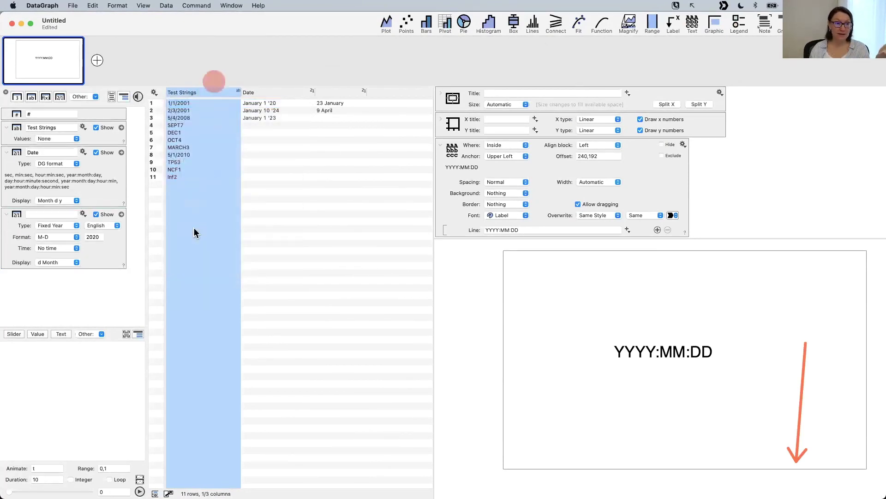
{"action": "left_click", "coordinate": [202, 258]}
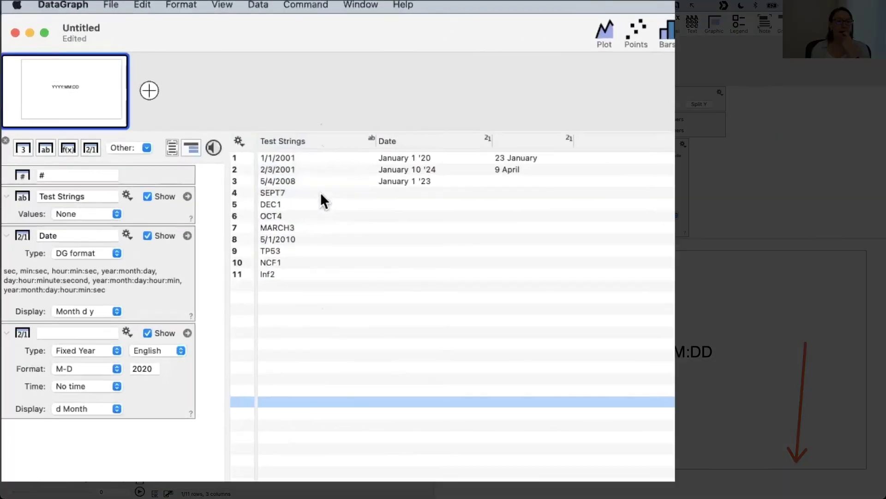
Step: Select the Test Strings column and check the data export option for selected columns only
{"action": "left_click", "coordinate": [303, 137]}
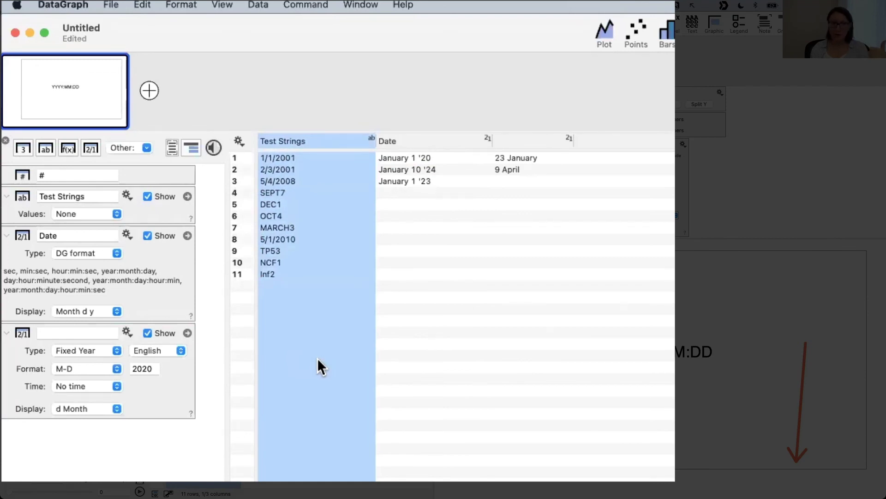
{"action": "left_click", "coordinate": [144, 6]}
{"action": "mouse_move", "coordinate": [112, 6]}
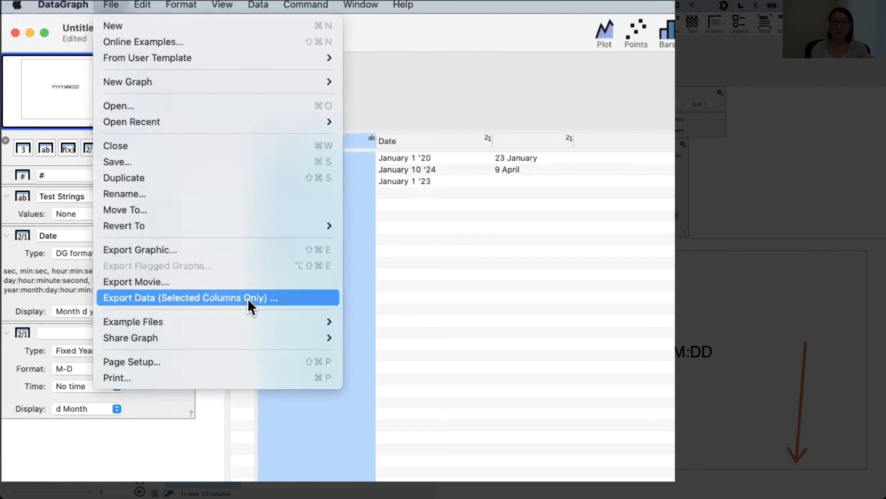
{"action": "left_click", "coordinate": [132, 453]}
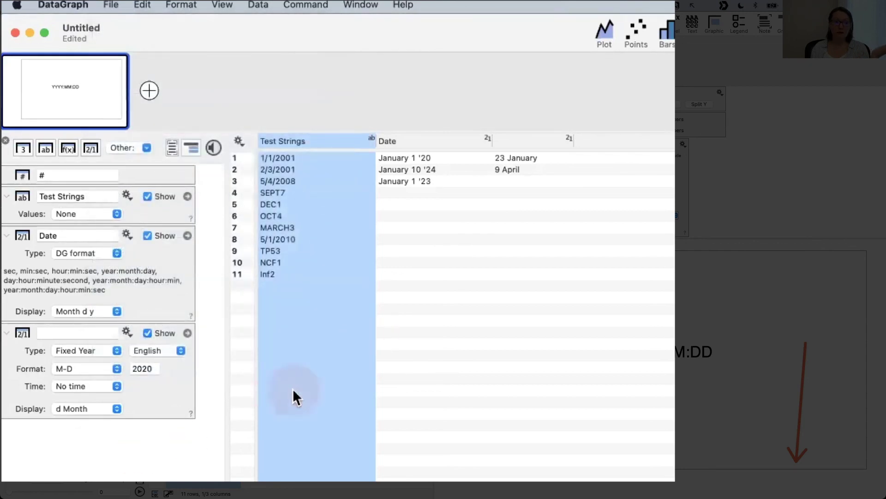
Step: Deselect the Test Strings column and check the data export option for all visible columns
{"action": "left_click", "coordinate": [159, 452]}
{"action": "left_click", "coordinate": [111, 5]}
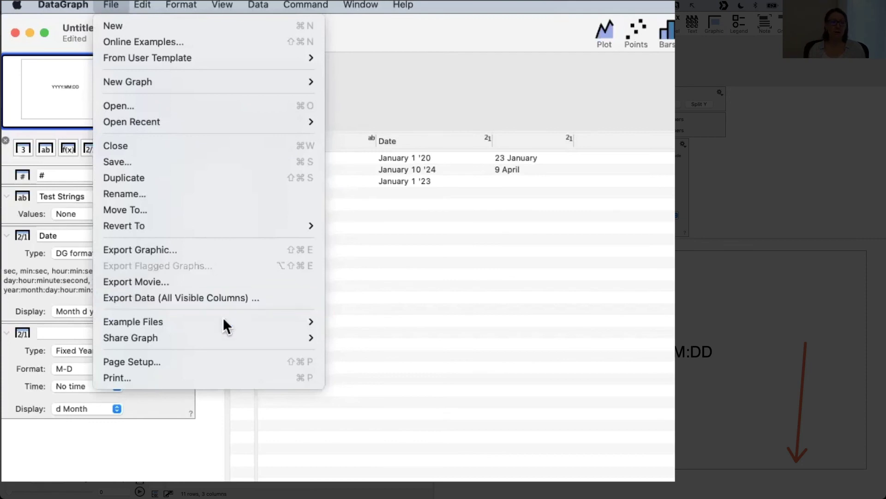
{"action": "left_click", "coordinate": [342, 194]}
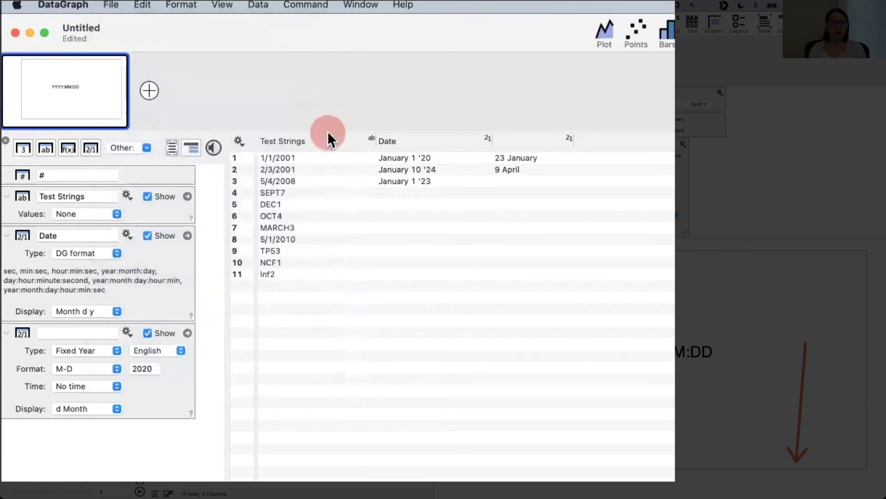
Step: Start a data export of only the Test Strings column, review the available file formats, and cancel the export
{"action": "left_click", "coordinate": [288, 141]}
{"action": "left_click", "coordinate": [116, 5]}
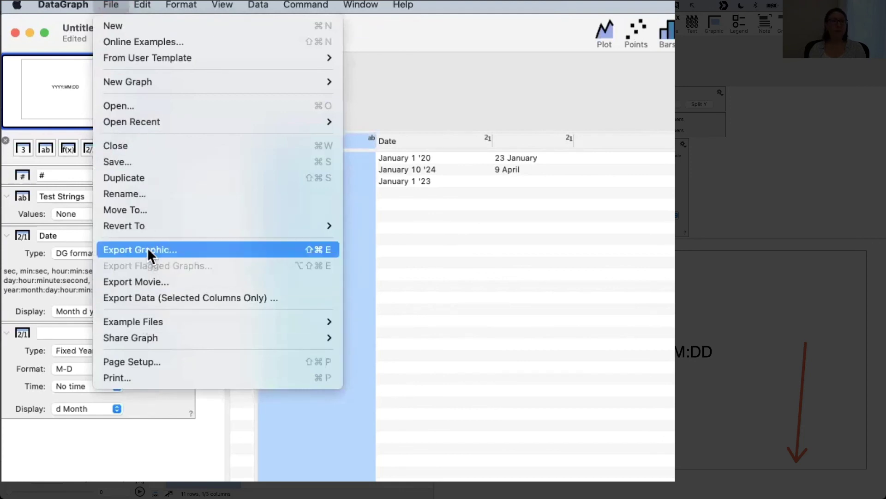
{"action": "mouse_move", "coordinate": [144, 321]}
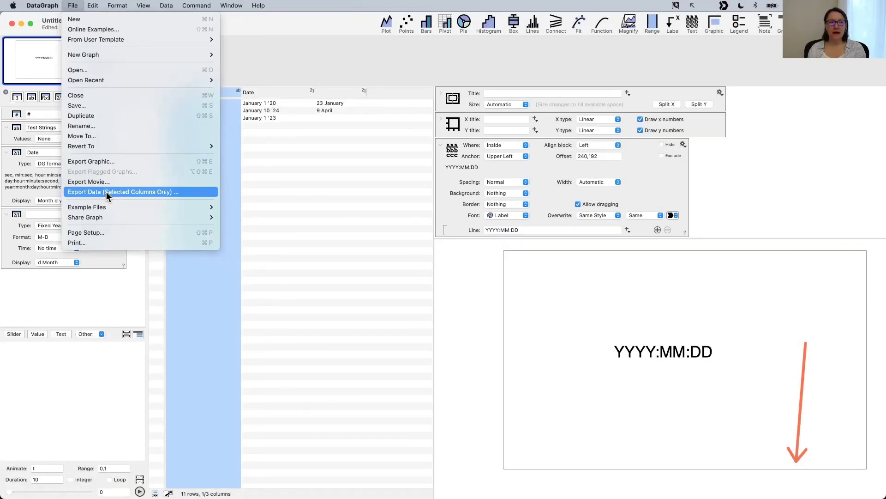
{"action": "left_click", "coordinate": [106, 193]}
{"action": "left_click", "coordinate": [425, 361]}
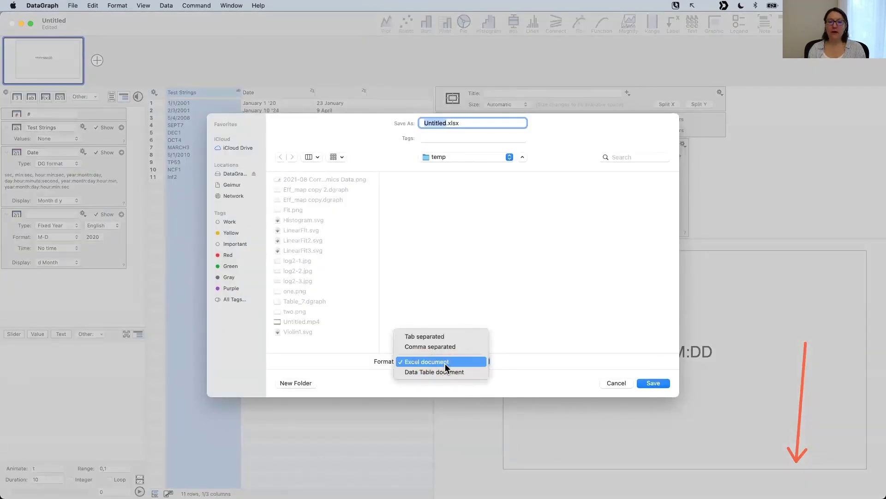
{"action": "left_click", "coordinate": [544, 325]}
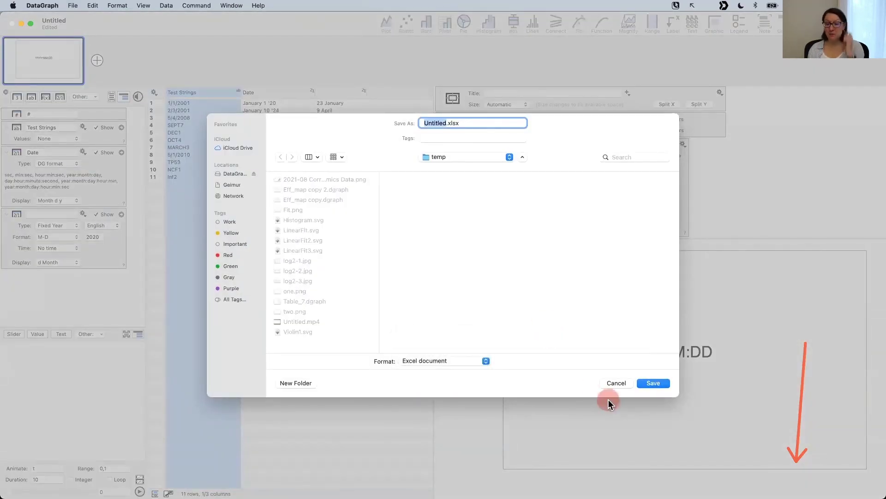
{"action": "left_click", "coordinate": [614, 383]}
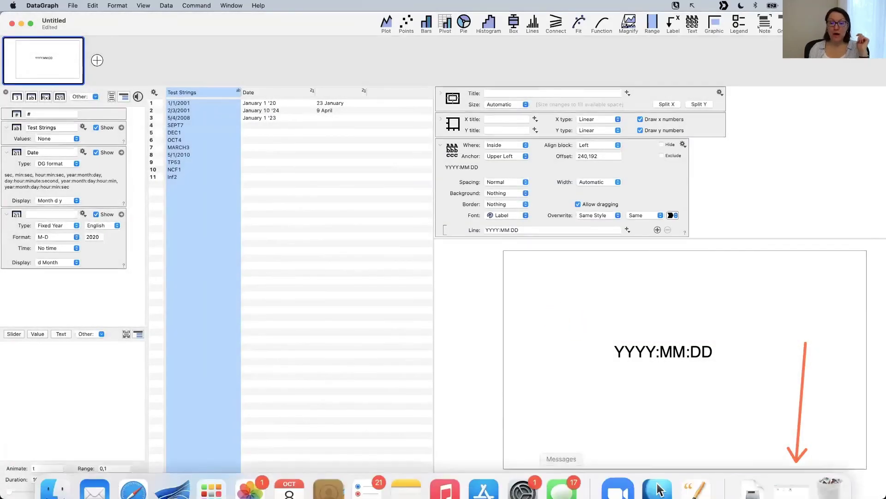
Step: Switch to the Test String From DataGraph sheet in Safari and inspect cells A2 to A4 and the whole Test Strings column
{"action": "left_click", "coordinate": [133, 473]}
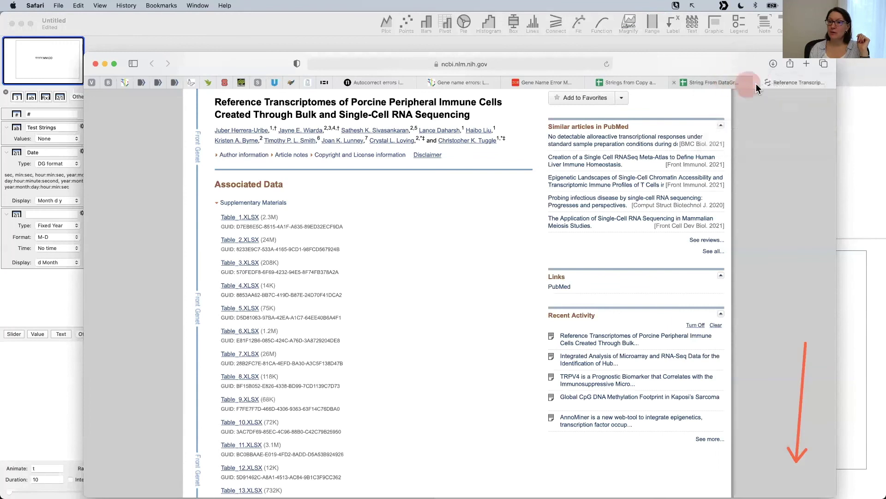
{"action": "left_click", "coordinate": [728, 82]}
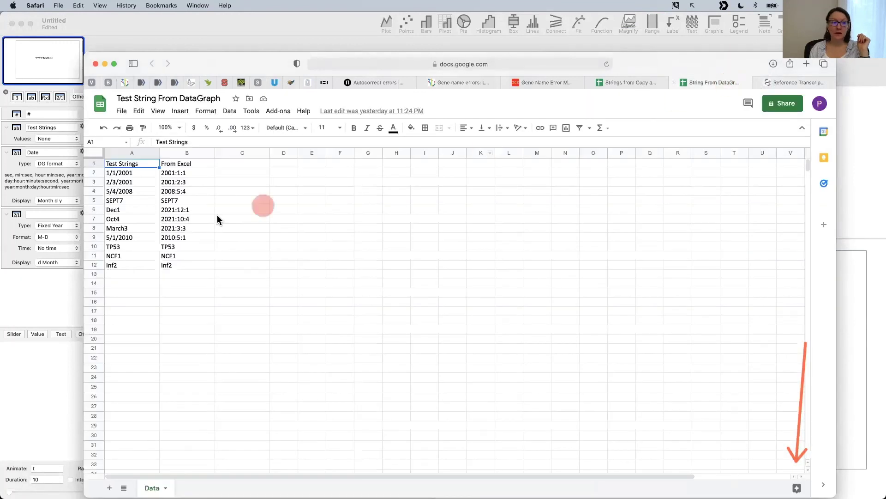
{"action": "double_click", "coordinate": [126, 174]}
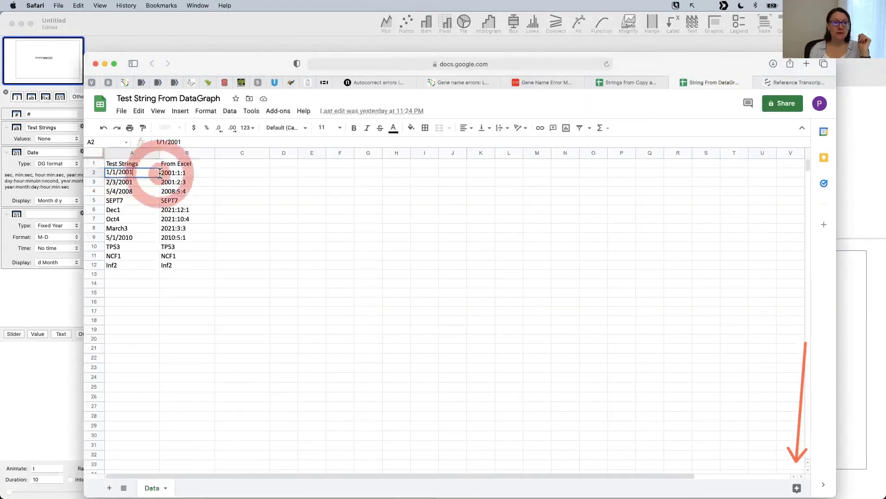
{"action": "double_click", "coordinate": [137, 183]}
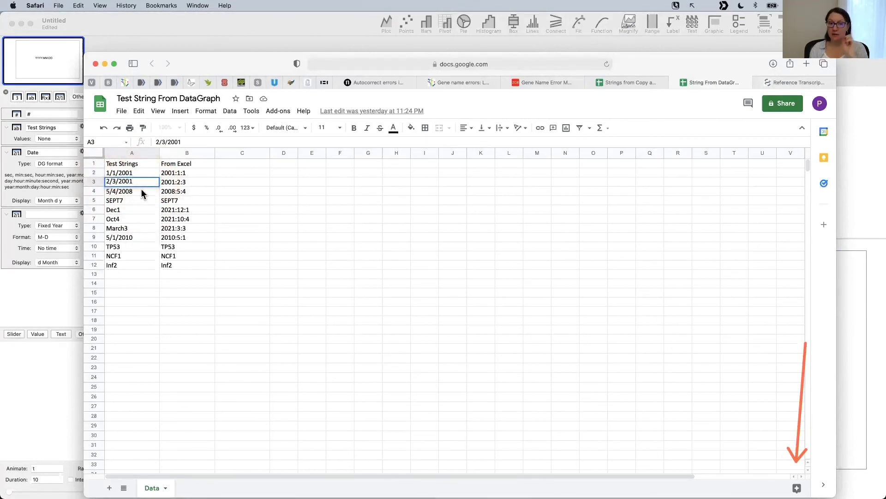
{"action": "double_click", "coordinate": [135, 191]}
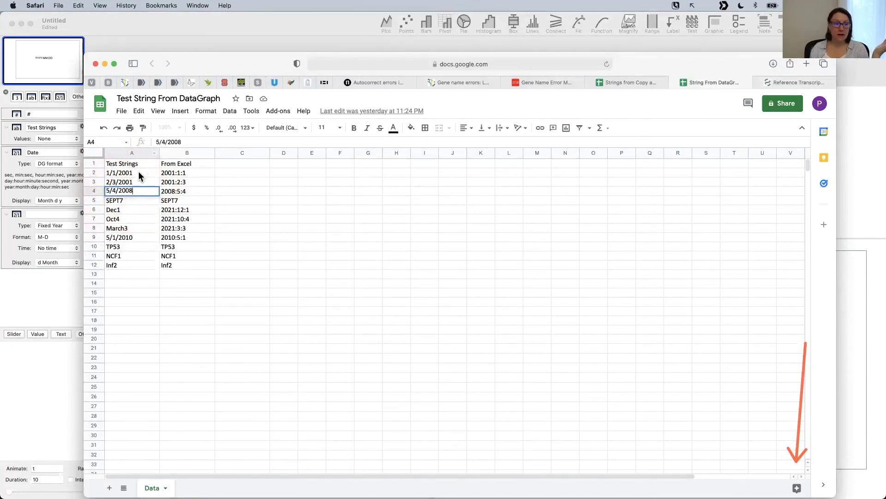
{"action": "double_click", "coordinate": [138, 172]}
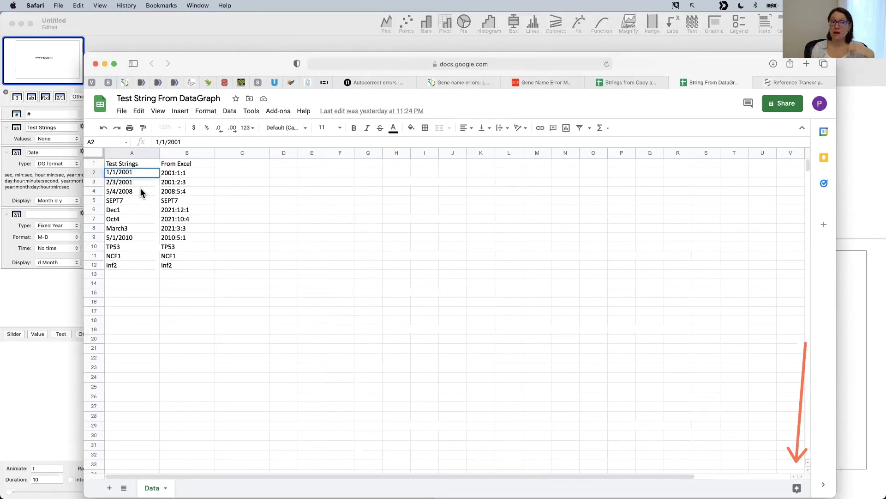
{"action": "left_click", "coordinate": [137, 153]}
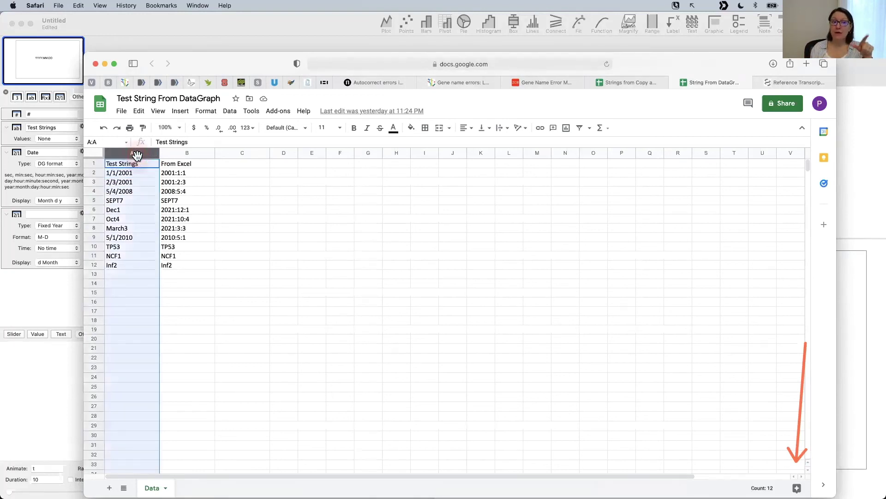